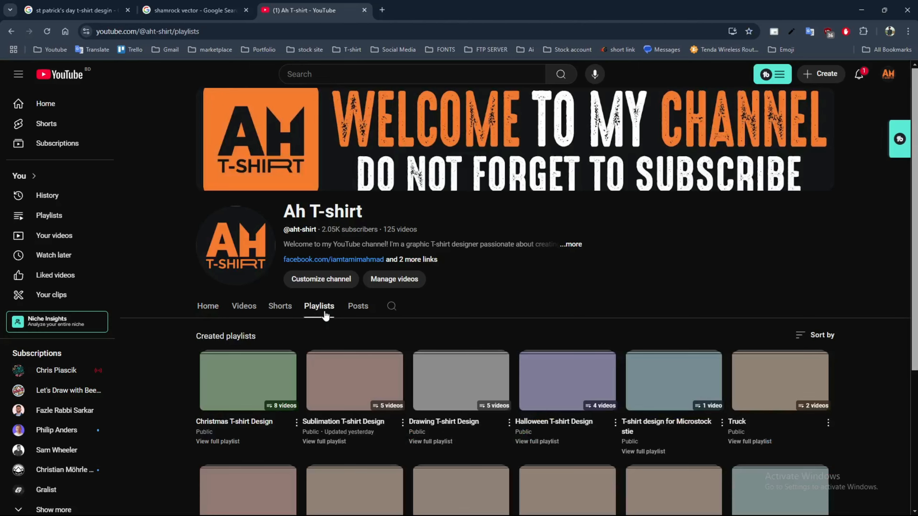
Step: Look through the channel's created playlists and open the Tips & Tricks playlist
scroll(636, 256, "down", 1)
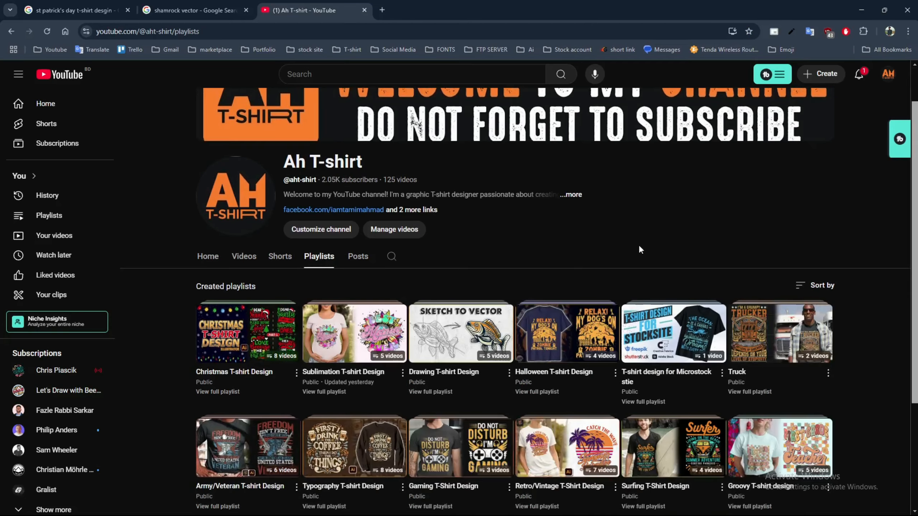
scroll(641, 243, "down", 3)
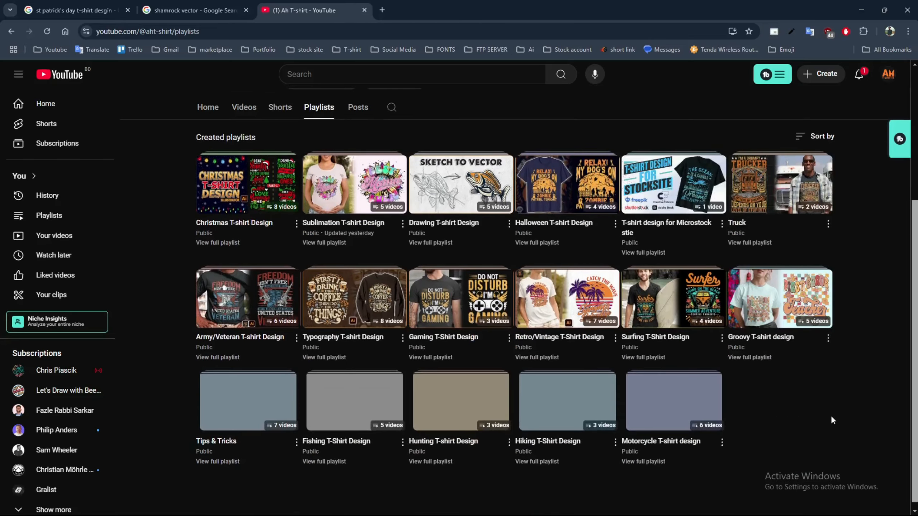
left_click(222, 417)
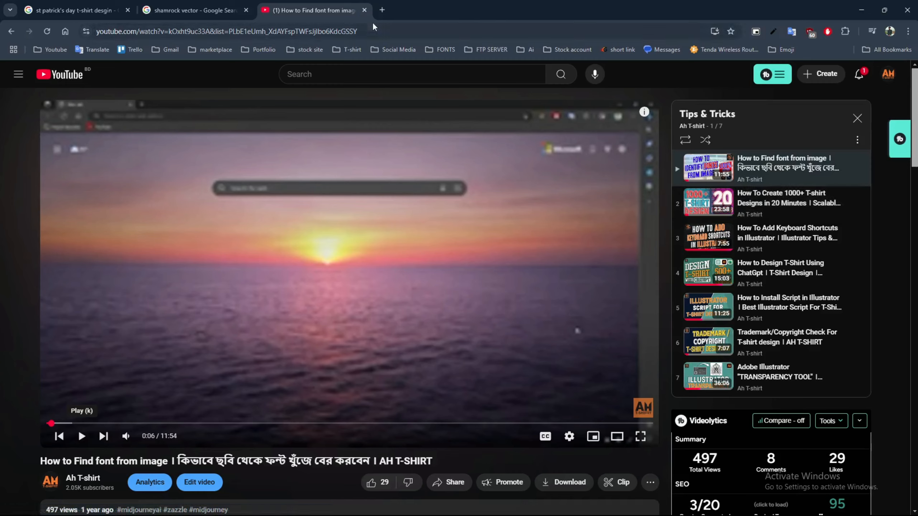
Step: Close the YouTube video page and return to the one lucky teacher.ai document in Illustrator
left_click(364, 10)
left_click(861, 10)
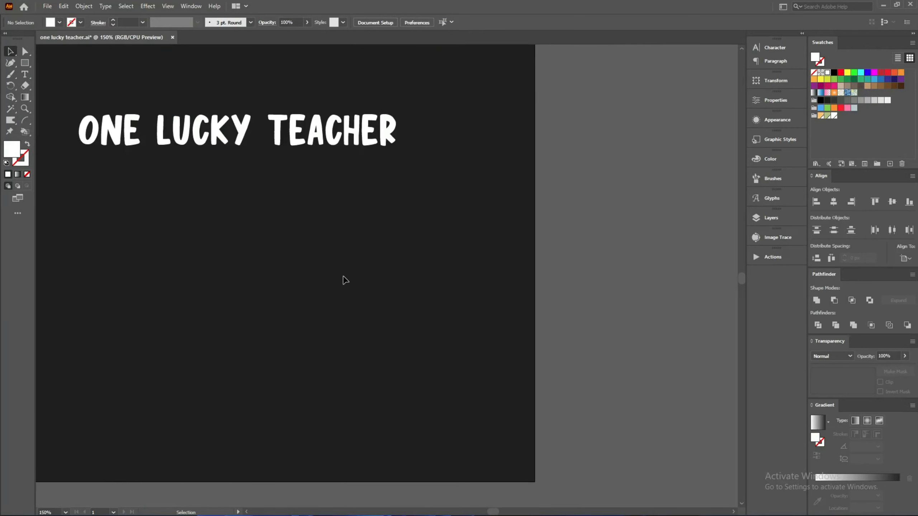
Step: Switch to the Chrome browser and search Google Images for "boho rainbow vector" in a new tab
left_click(400, 505)
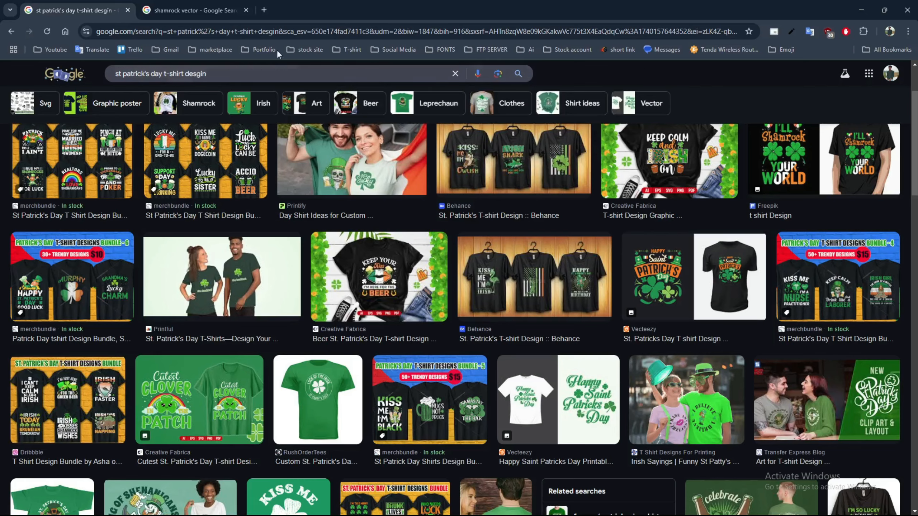
left_click(264, 8)
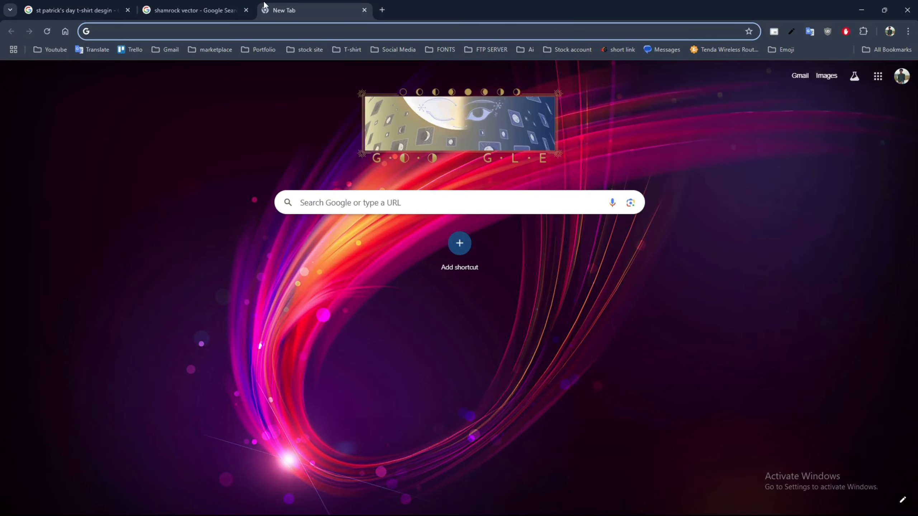
type("boho rai")
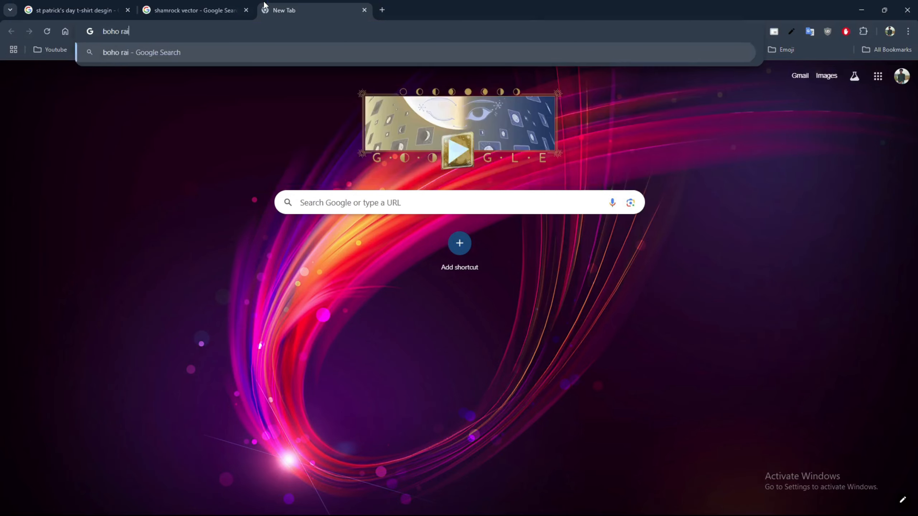
type("nbow ")
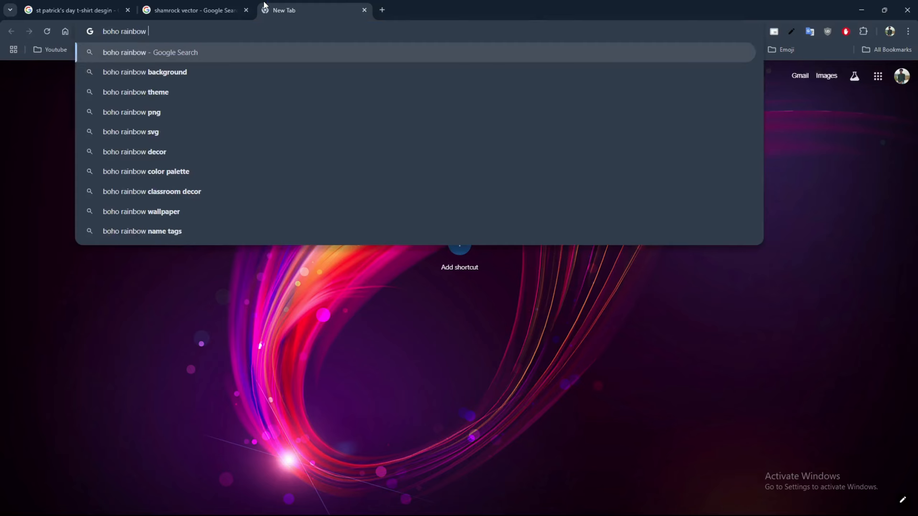
type("vector")
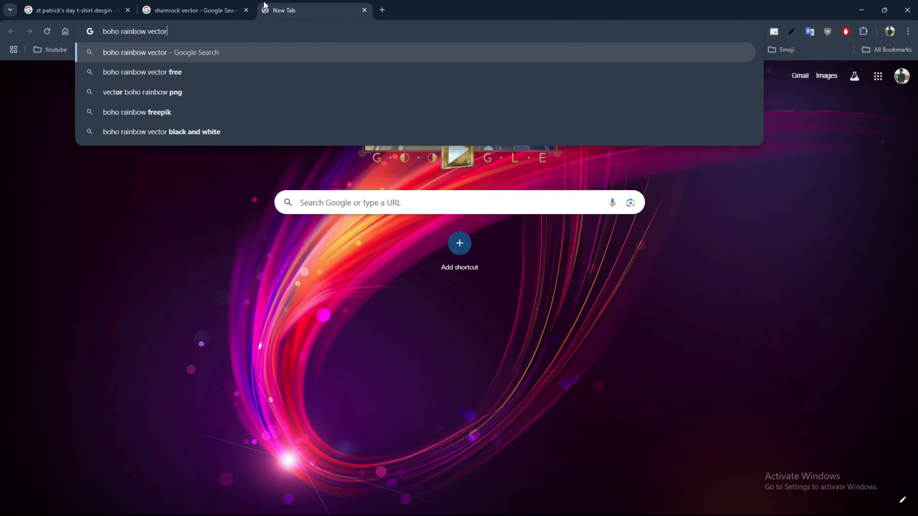
key("Return")
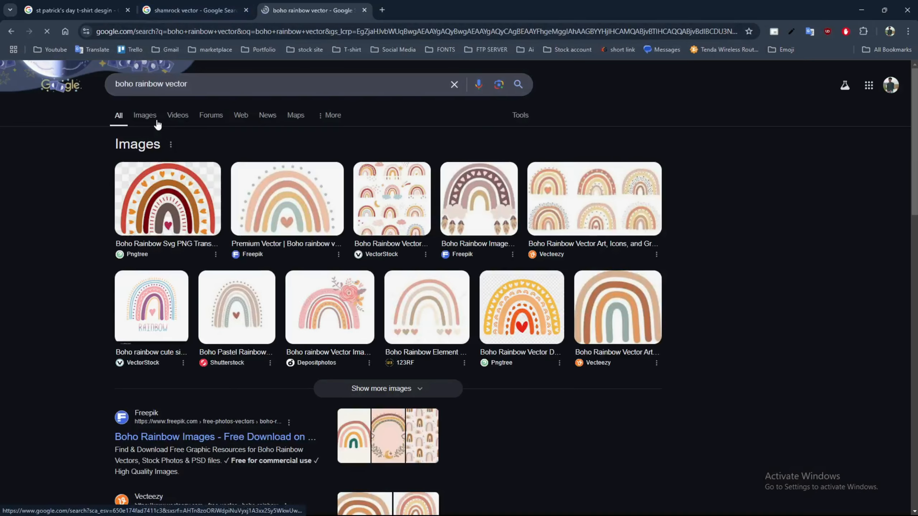
left_click(145, 115)
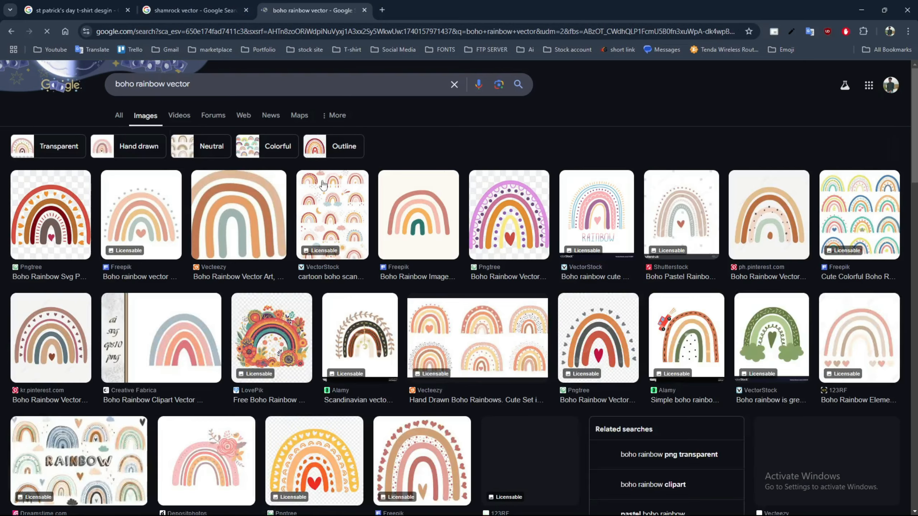
Step: Browse the boho rainbow image results and preview the Freepik hand-drawn rainbow bordered with hearts
scroll(650, 136, "down", 3)
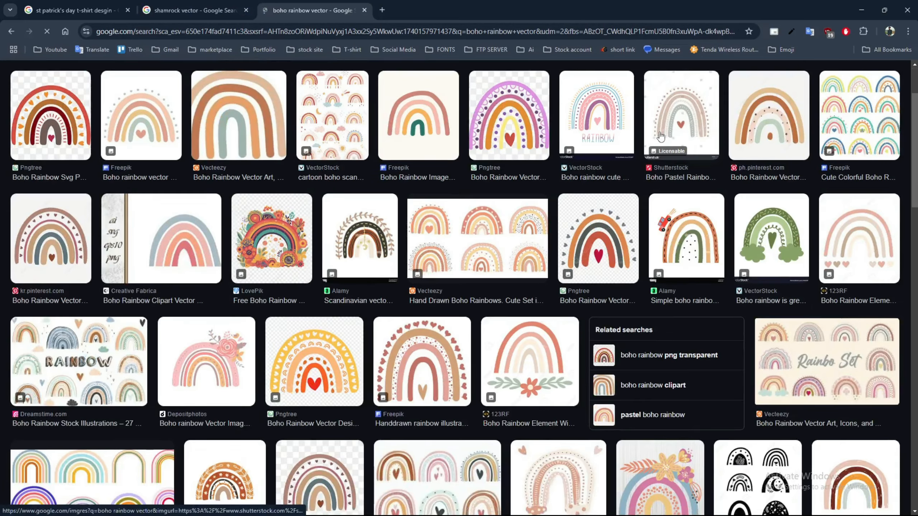
scroll(501, 253, "down", 3)
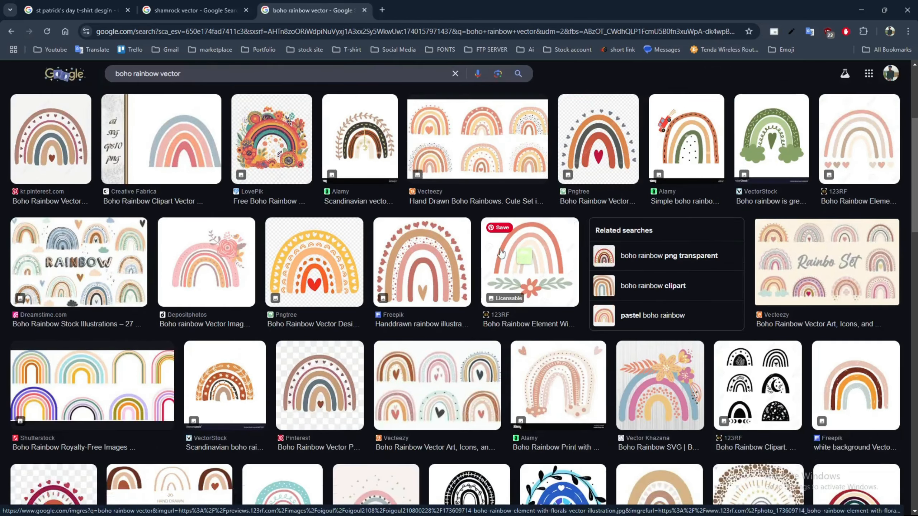
scroll(2, 325, "down", 3)
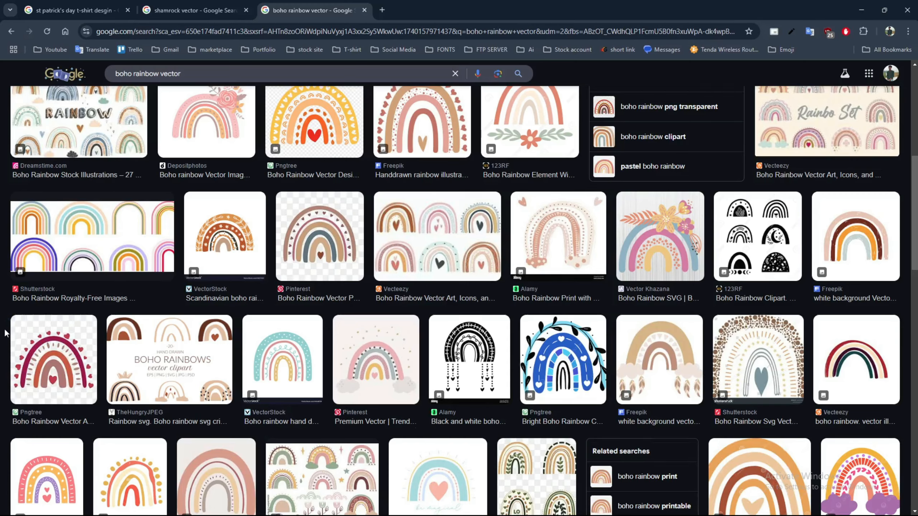
scroll(3, 331, "up", 5)
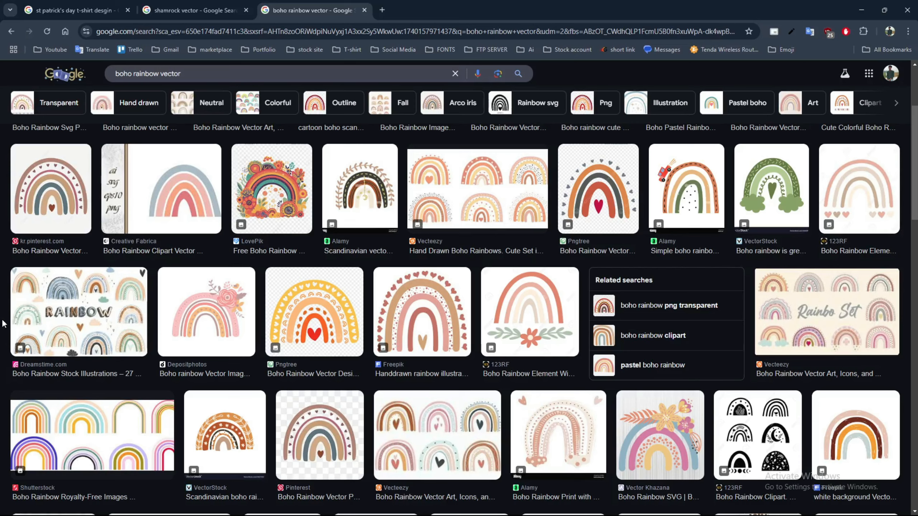
scroll(3, 326, "down", 3)
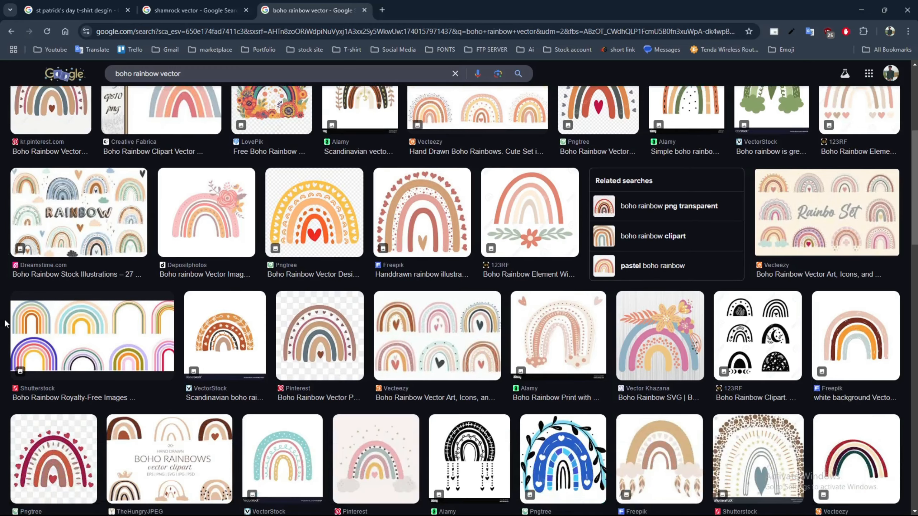
scroll(3, 332, "up", 3)
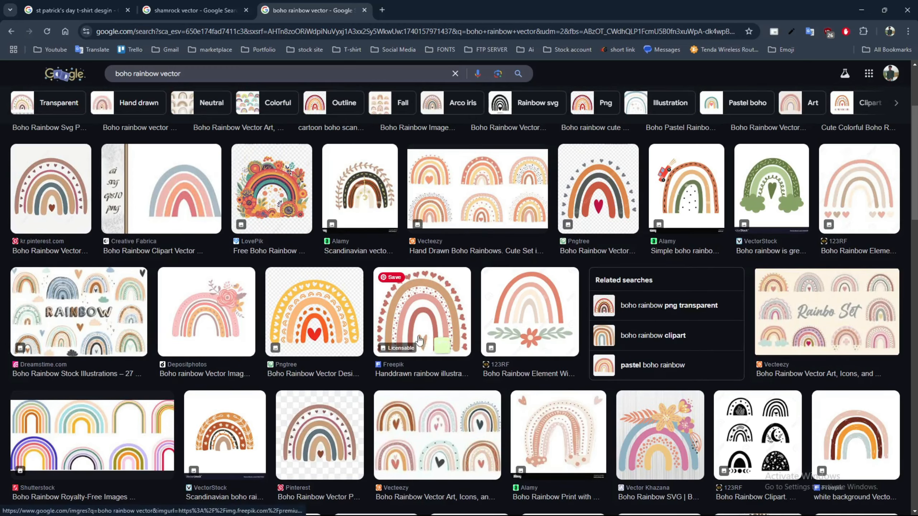
mouse_move(419, 340)
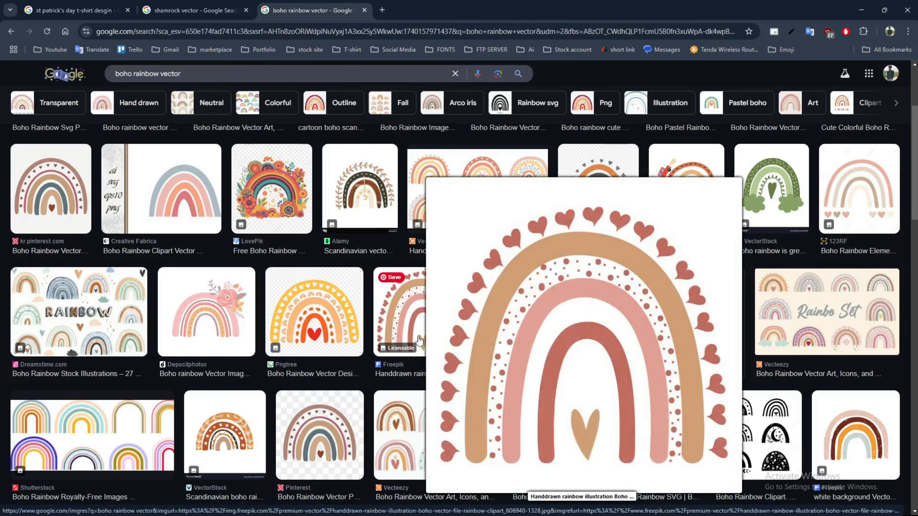
Step: Examine more boho rainbow results for style ideas, previewing the Pinterest rainbow with hearts and the Vecteezy hand-drawn rainbow set
scroll(405, 334, "down", 3)
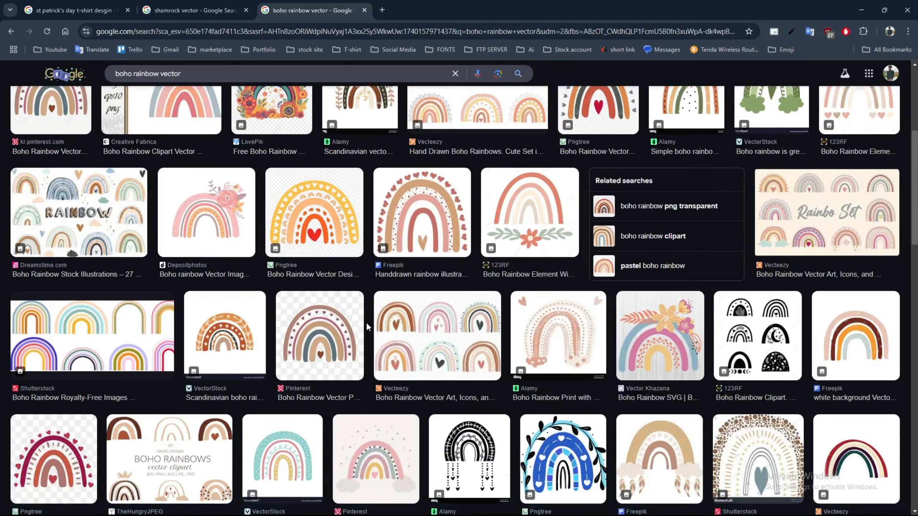
scroll(366, 322, "down", 3)
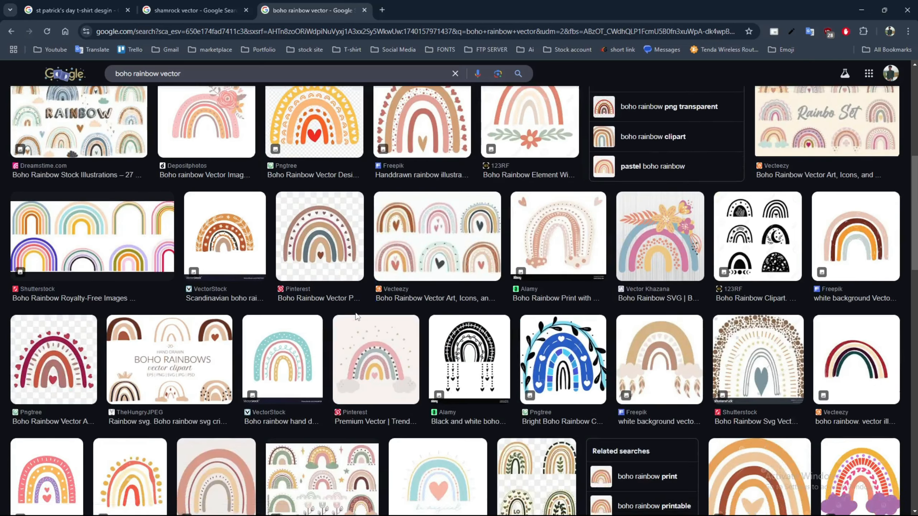
scroll(357, 316, "down", 10)
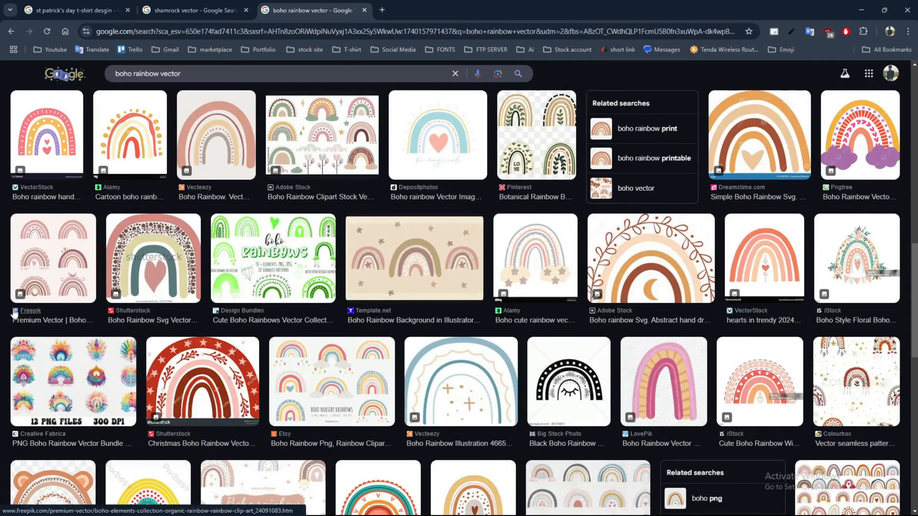
scroll(14, 313, "down", 4)
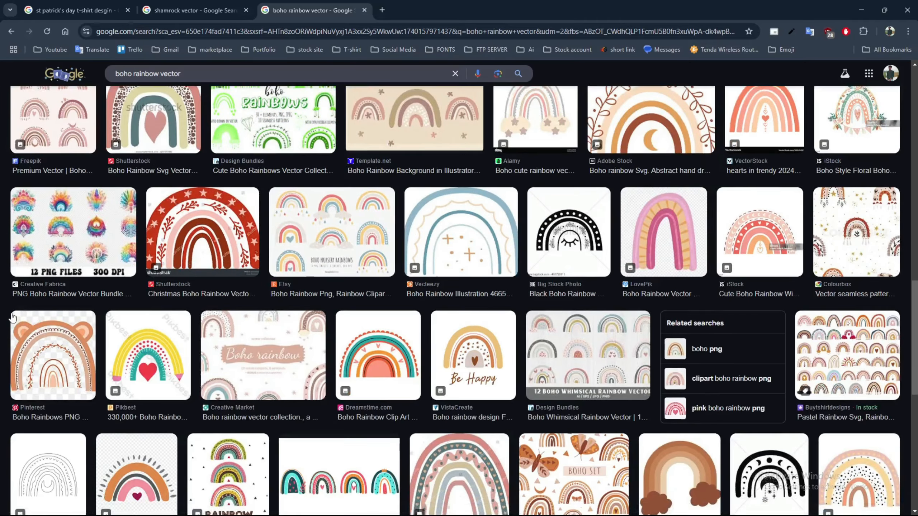
scroll(12, 317, "down", 3)
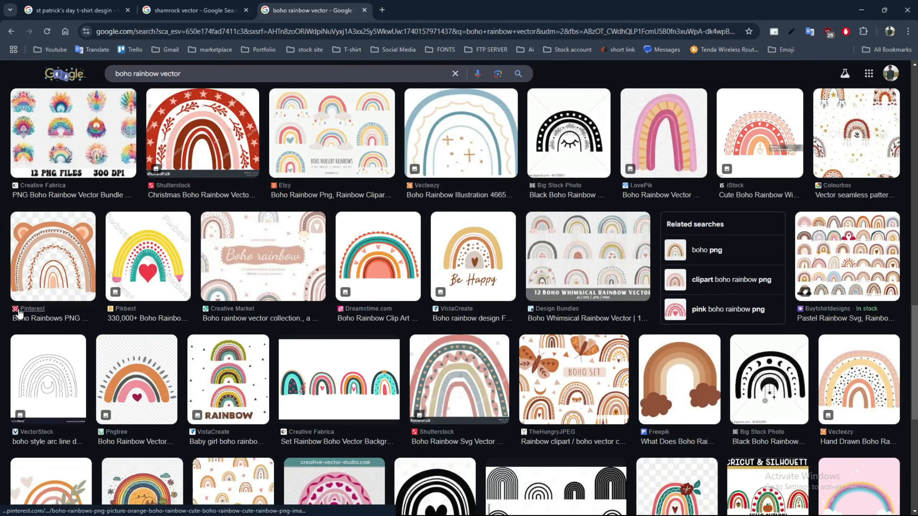
scroll(11, 311, "down", 1)
scroll(2, 305, "up", 10)
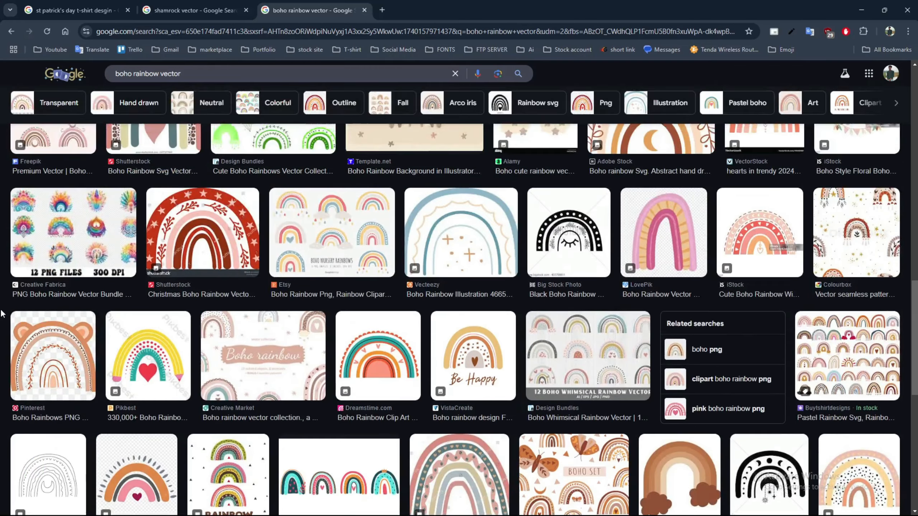
scroll(2, 242, "up", 9)
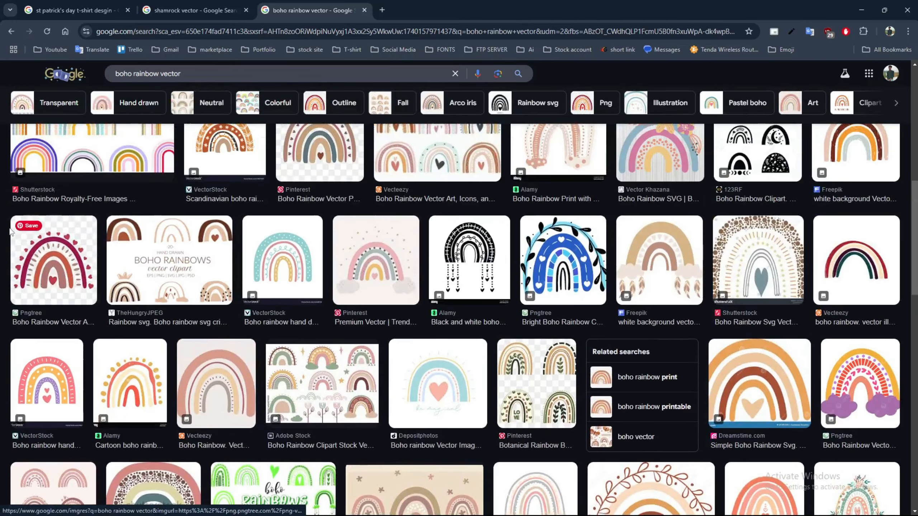
scroll(22, 269, "up", 4)
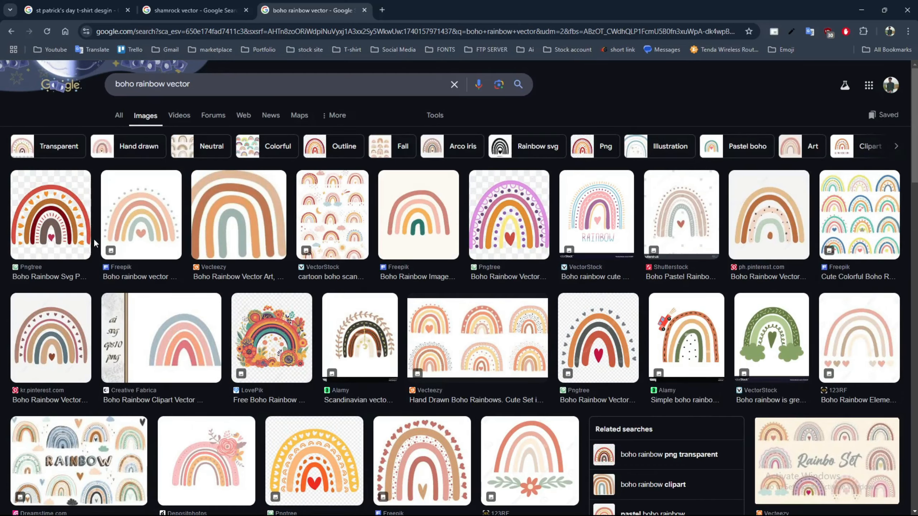
scroll(2, 201, "down", 8)
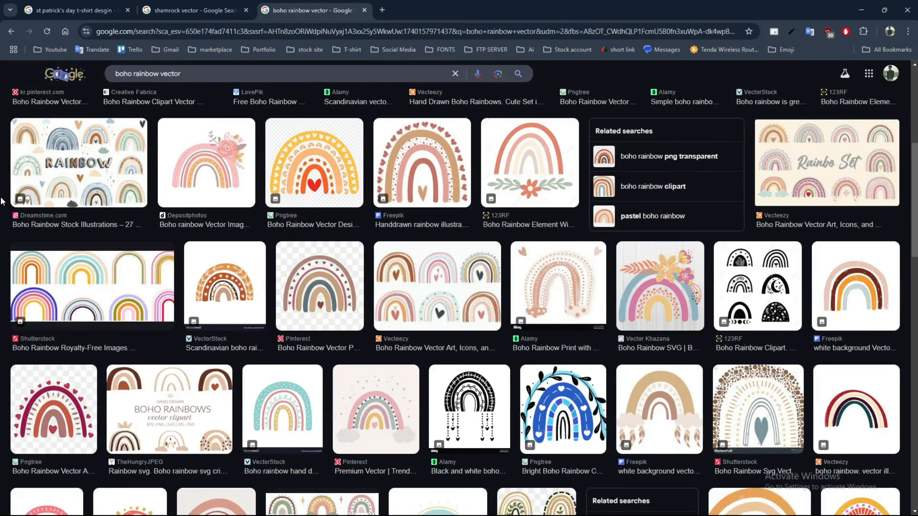
scroll(2, 201, "down", 8)
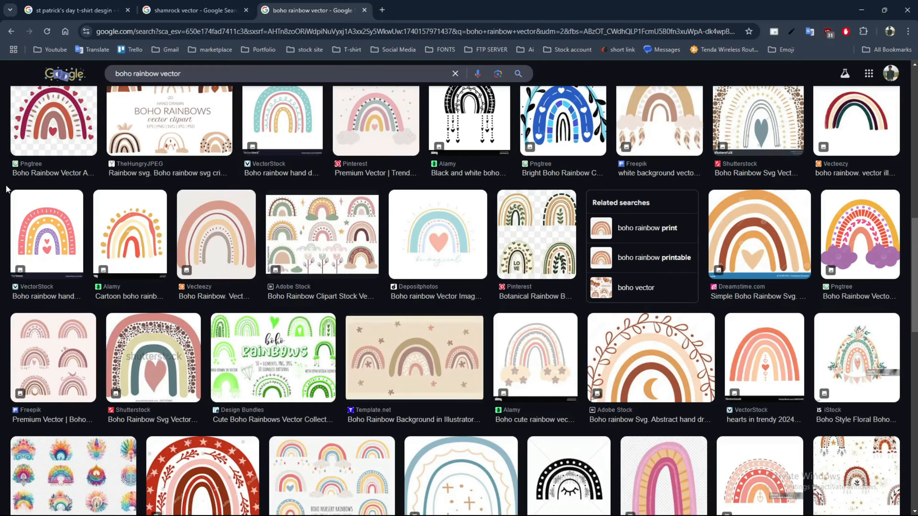
scroll(7, 188, "up", 13)
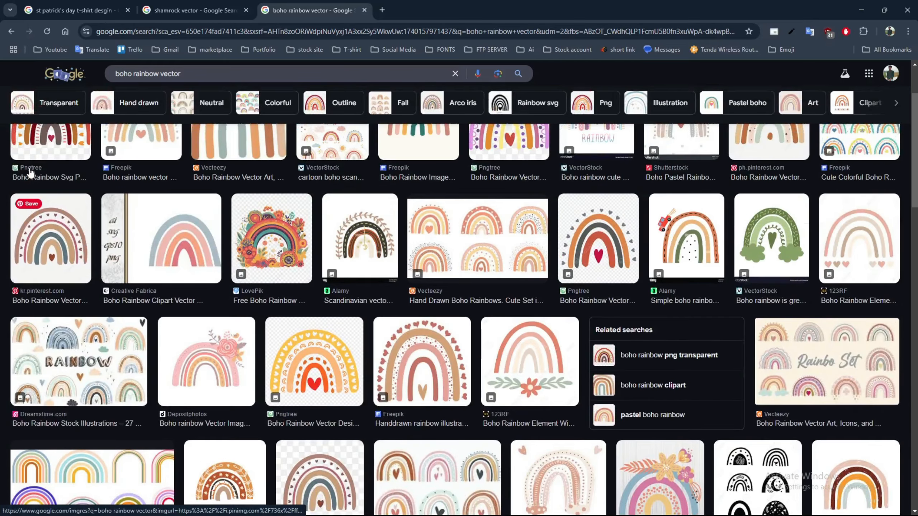
mouse_move(38, 264)
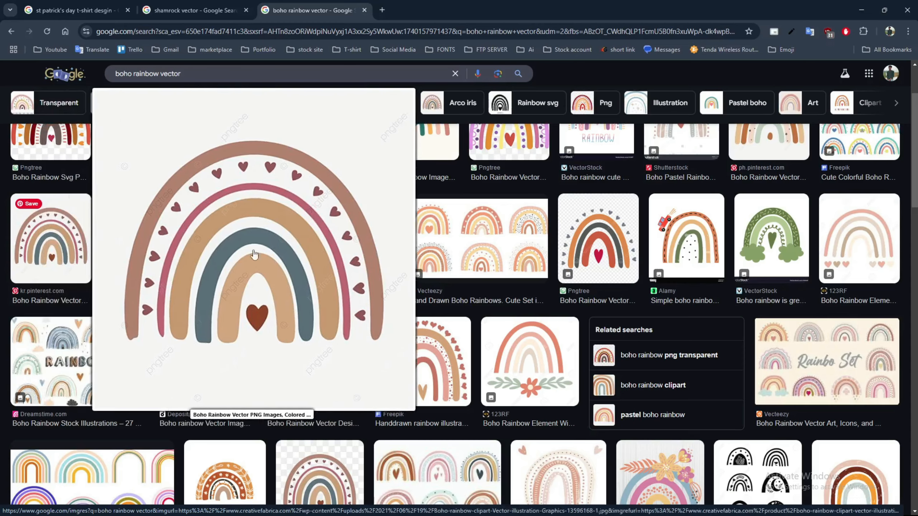
mouse_move(522, 234)
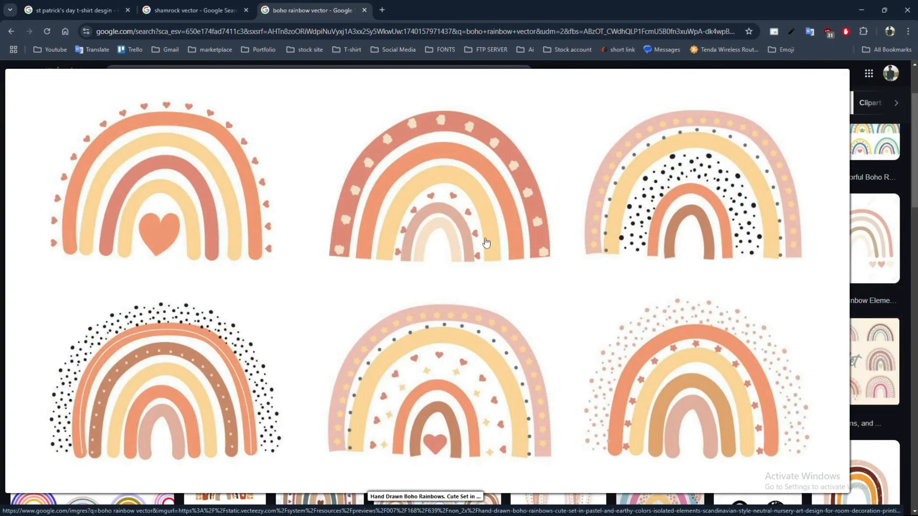
Step: Refine the image search to "st patrick boho rainbow vector"
scroll(444, 205, "up", 3)
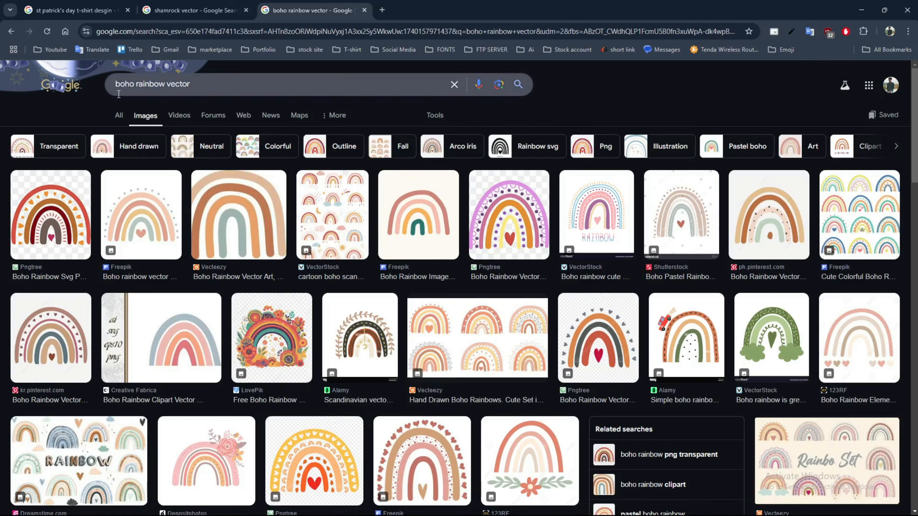
left_click(133, 81)
type("st patri")
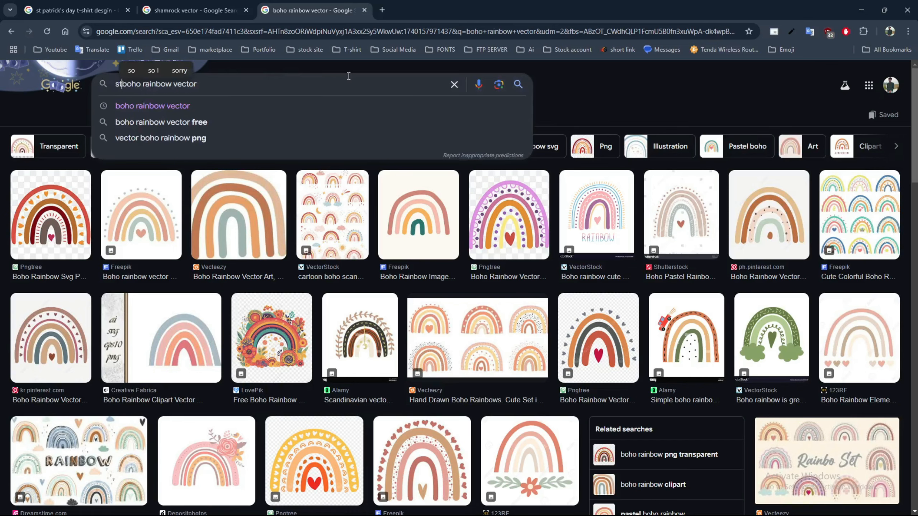
type("ck")
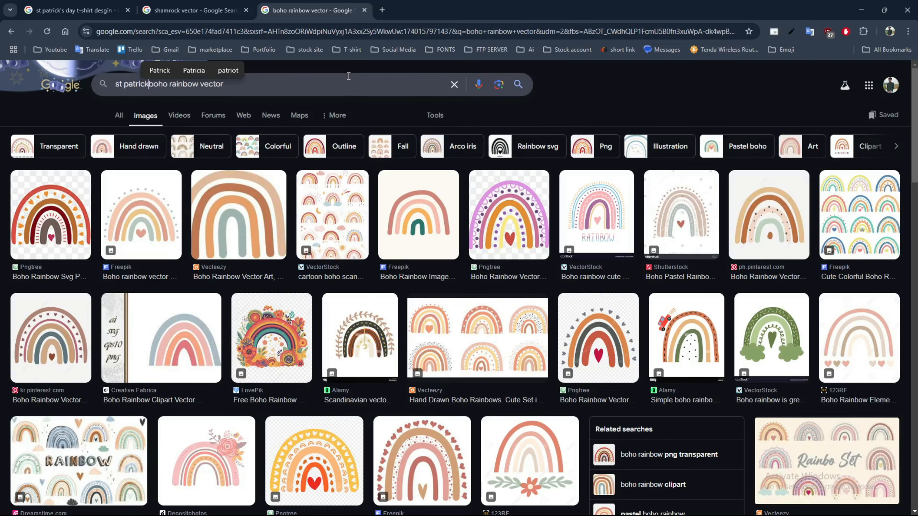
key("Return")
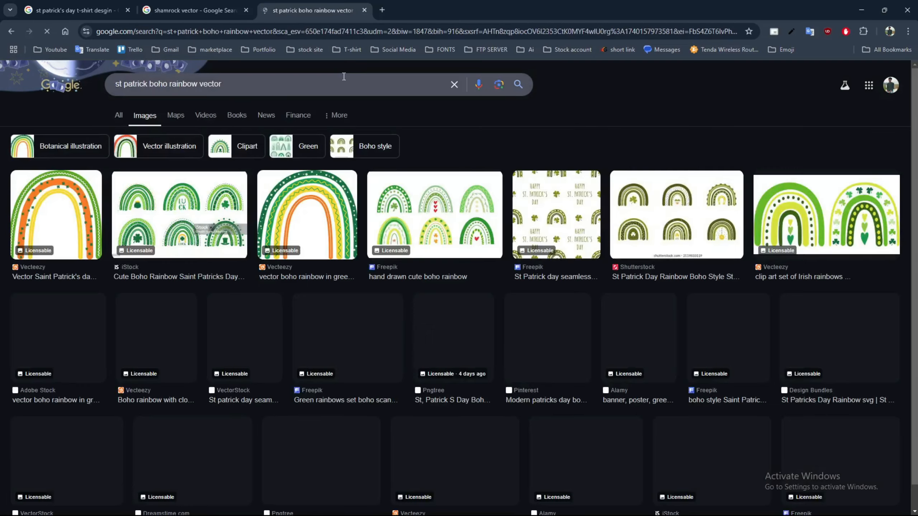
Step: Preview the Dreamstime green boho rainbow with "LUCK" inside and copy a screen capture of it to the clipboard
scroll(339, 105, "down", 1)
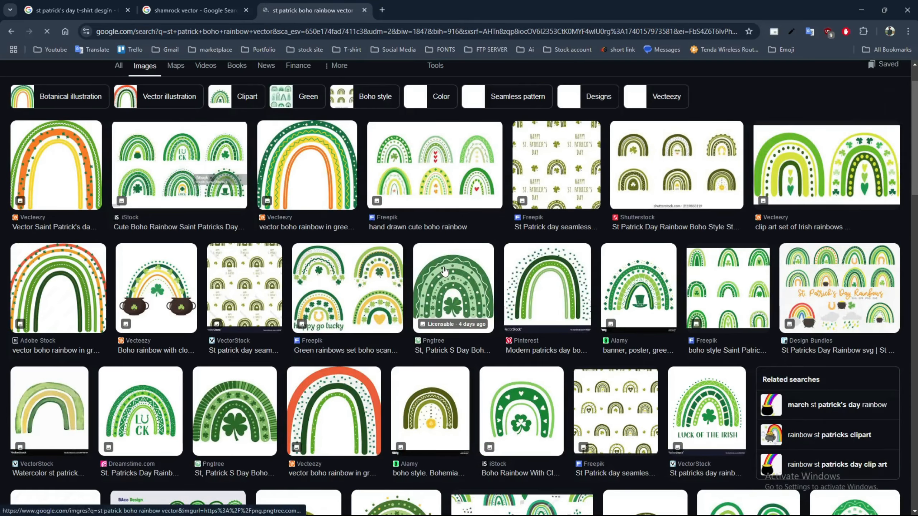
mouse_move(137, 403)
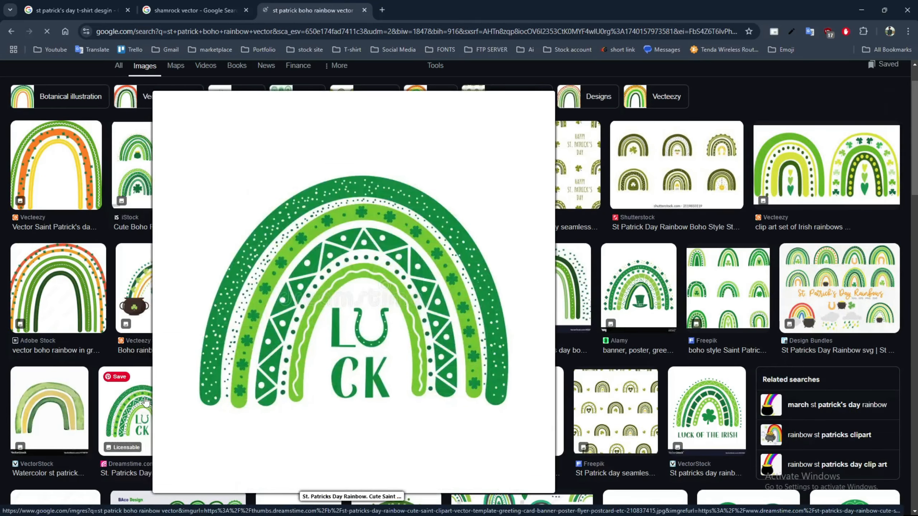
key("Print")
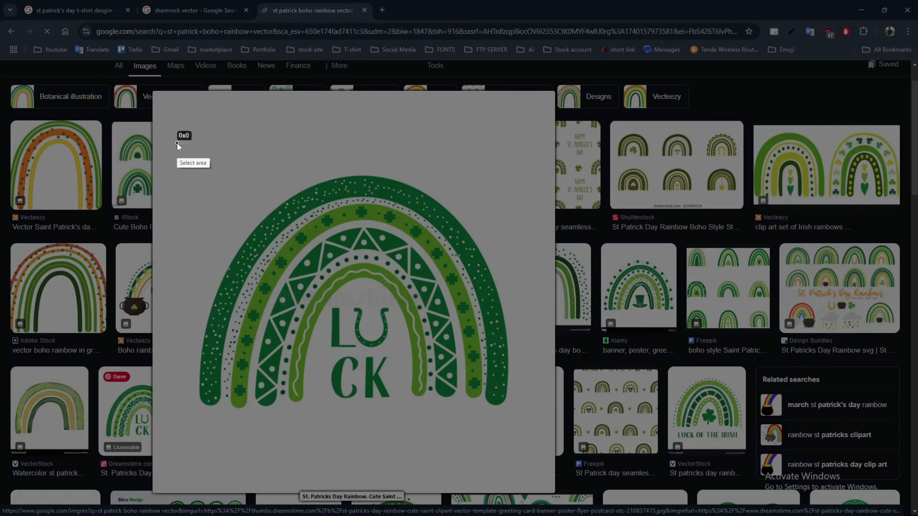
left_click_drag(177, 143, 527, 437)
left_click(519, 446)
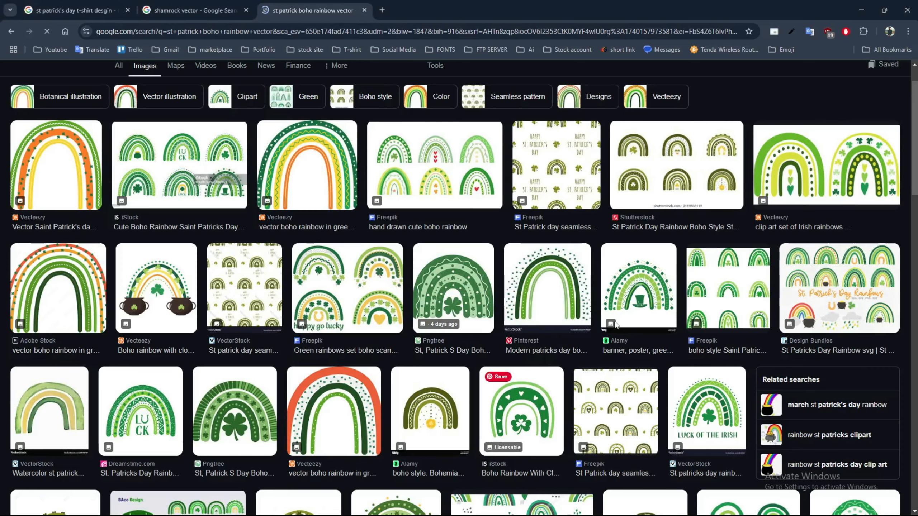
Step: Switch to Illustrator and paste the captured "LUCK" rainbow image into the one lucky teacher document
left_click(862, 9)
key("ctrl+v")
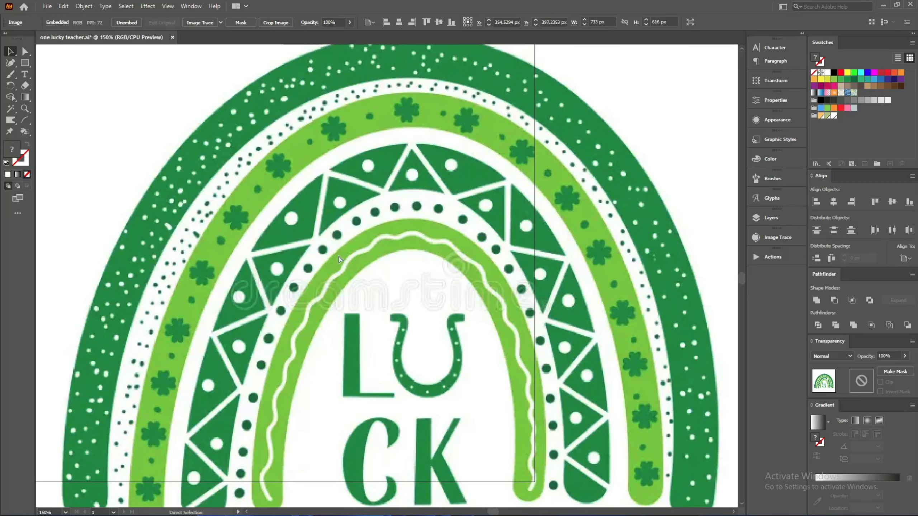
key("ctrl+minus")
key("ctrl+minus")
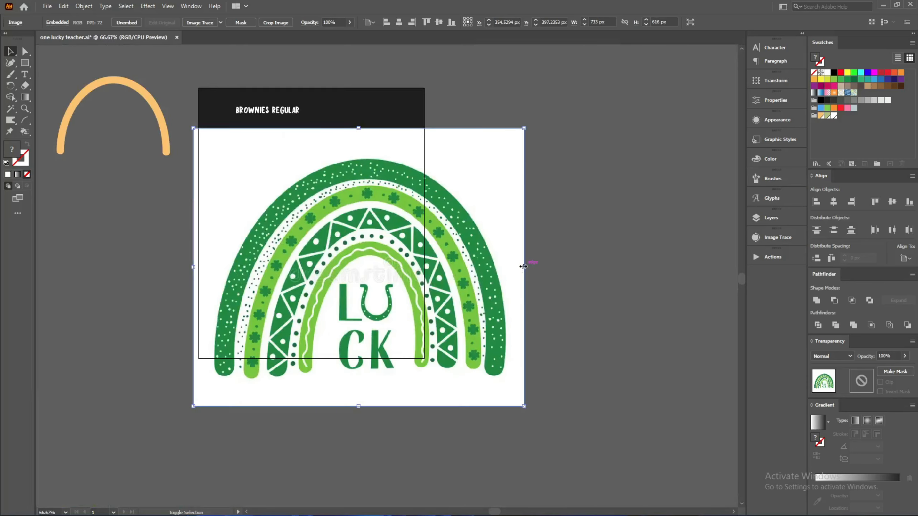
Step: Scale the pasted rainbow reference to about 298 by 250 px, place it beside the artboard and save the document
left_click_drag(522, 267, 327, 288)
left_click_drag(240, 288, 474, 195)
scroll(420, 221, "up", 1)
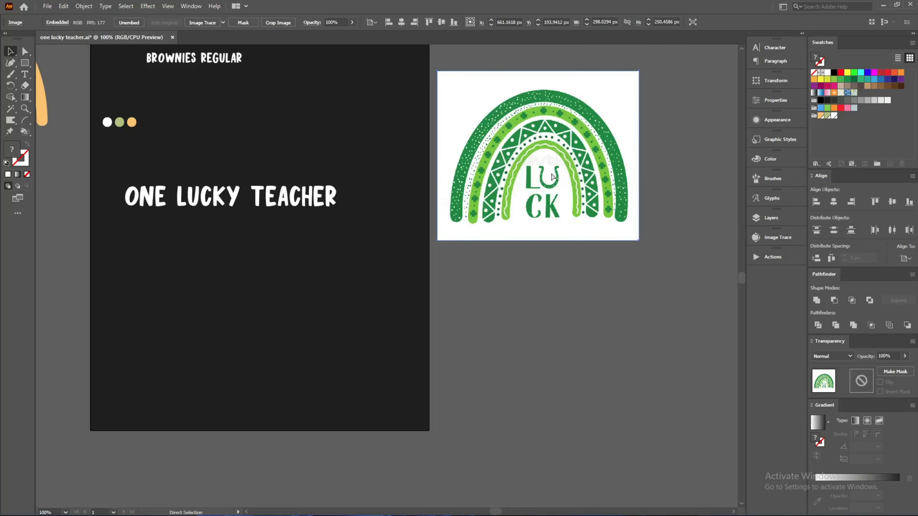
key("ctrl+s")
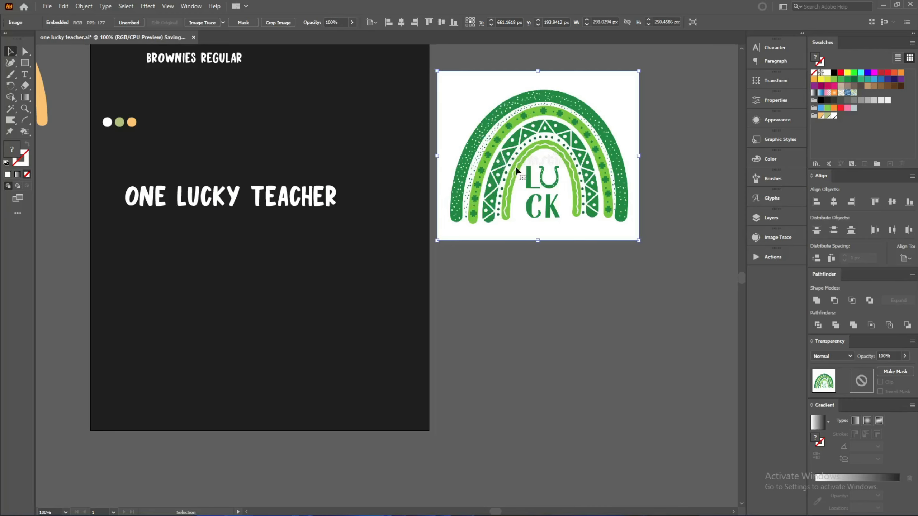
left_click_drag(520, 170, 514, 203)
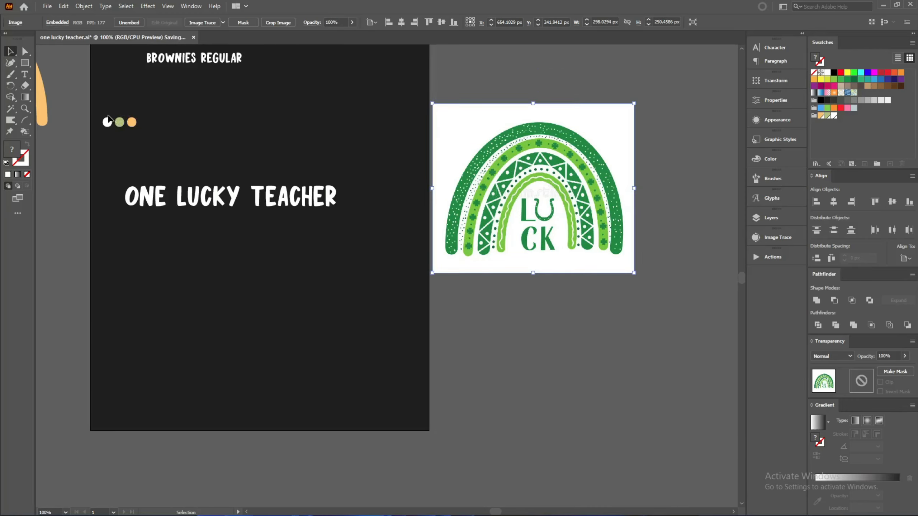
Step: Switch to Chrome and look through more St. Patrick's boho rainbow image results
scroll(112, 115, "up", 4)
left_click_drag(71, 114, 239, 203)
scroll(187, 186, "down", 3)
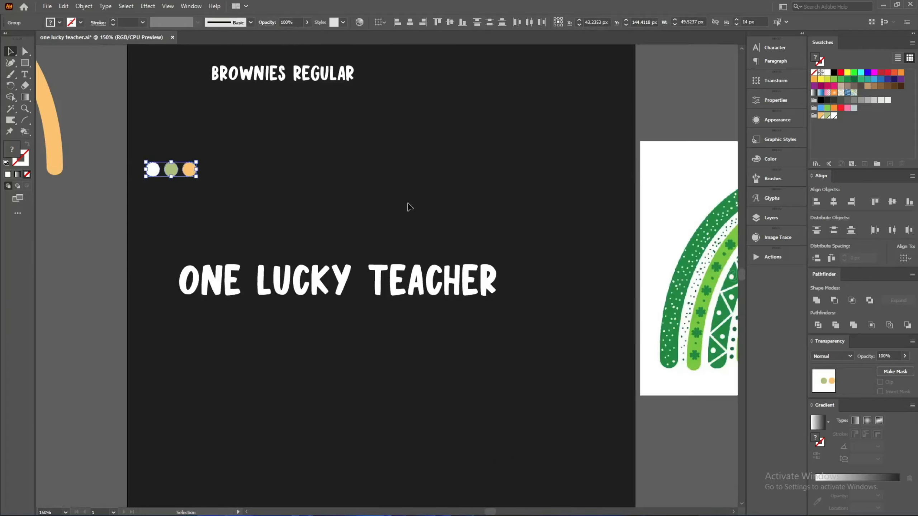
left_click_drag(406, 219, 253, 196)
left_click(401, 505)
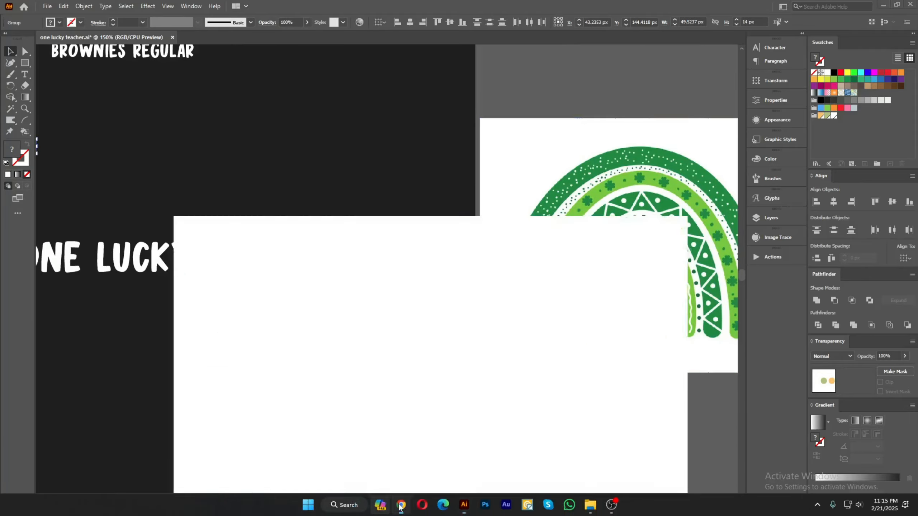
scroll(601, 309, "down", 10)
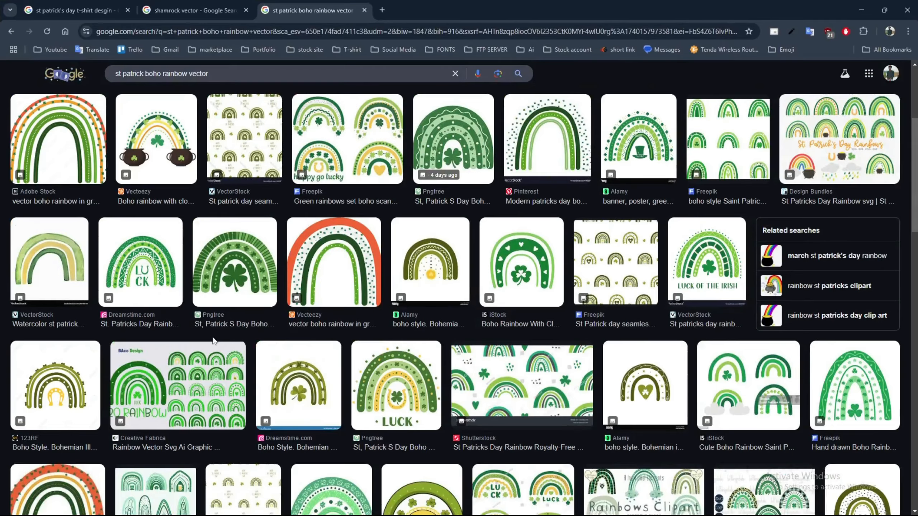
scroll(621, 335, "down", 10)
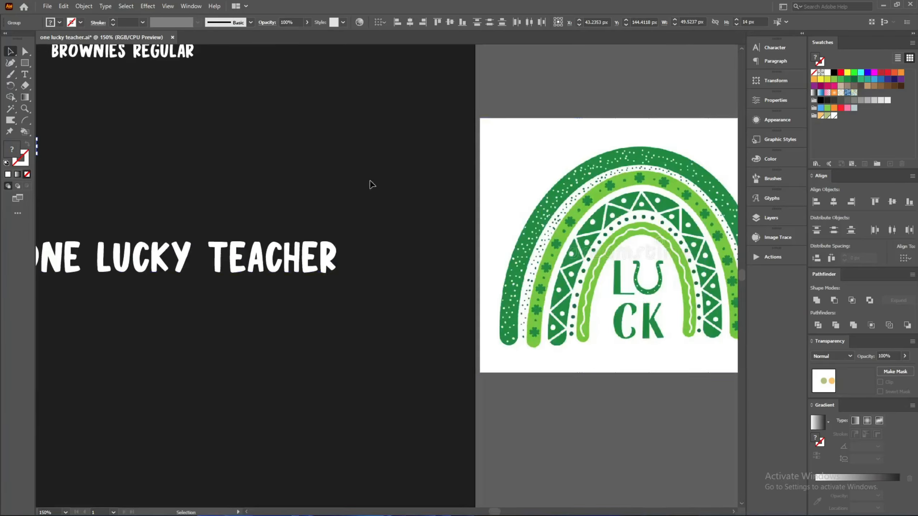
Step: Return to Illustrator, clear the selection and save the document
scroll(369, 185, "down", 2)
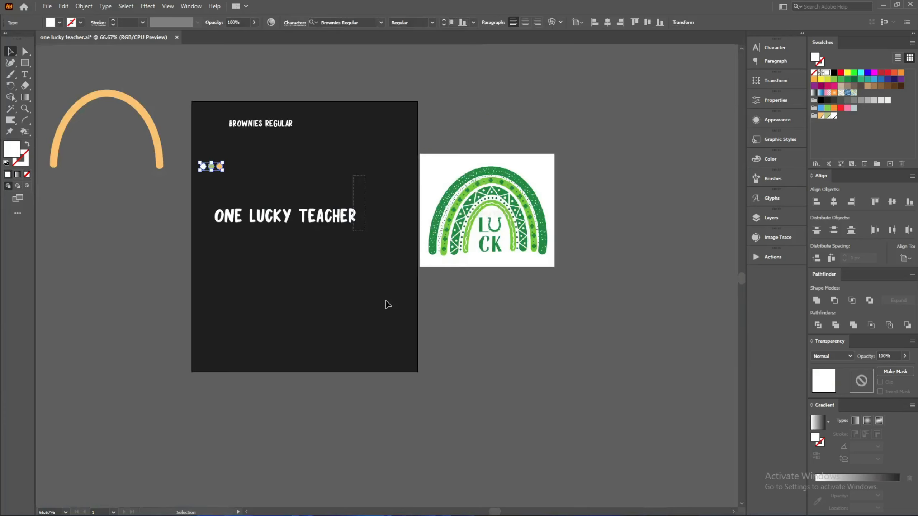
left_click(352, 240)
key("ctrl+s")
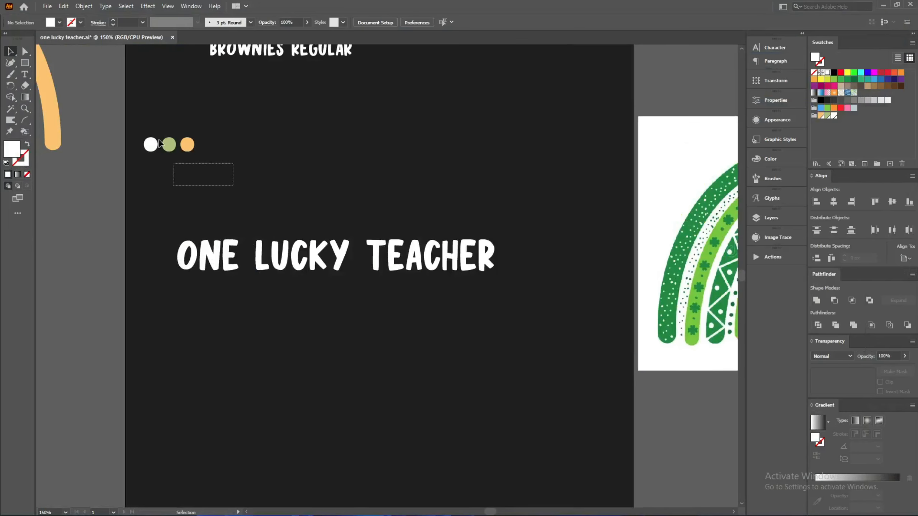
Step: Duplicate the row of three colour circles above the end of "TEACHER", and copy that row directly below itself
left_click(160, 143)
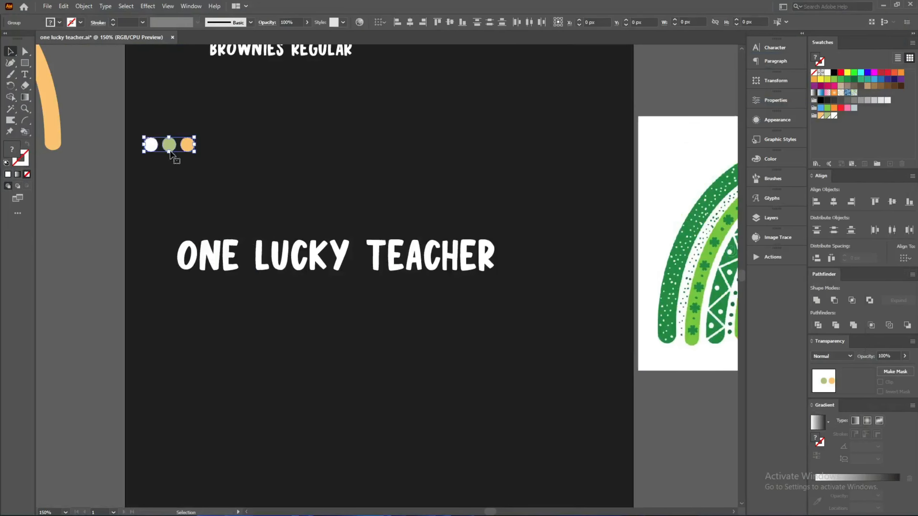
left_click_drag(170, 145, 496, 145)
scroll(464, 154, "up", 3)
left_click_drag(399, 147, 399, 192)
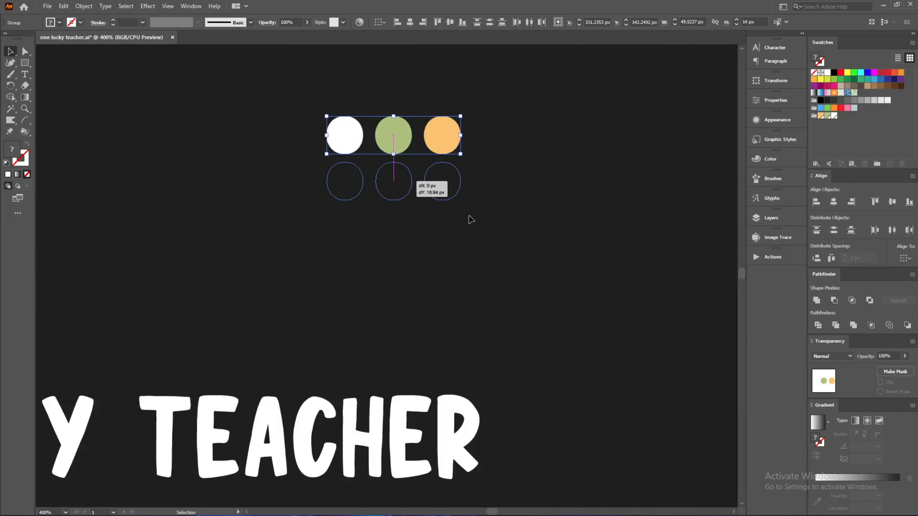
left_click(348, 256)
scroll(348, 253, "down", 1)
left_click_drag(500, 261, 216, 252)
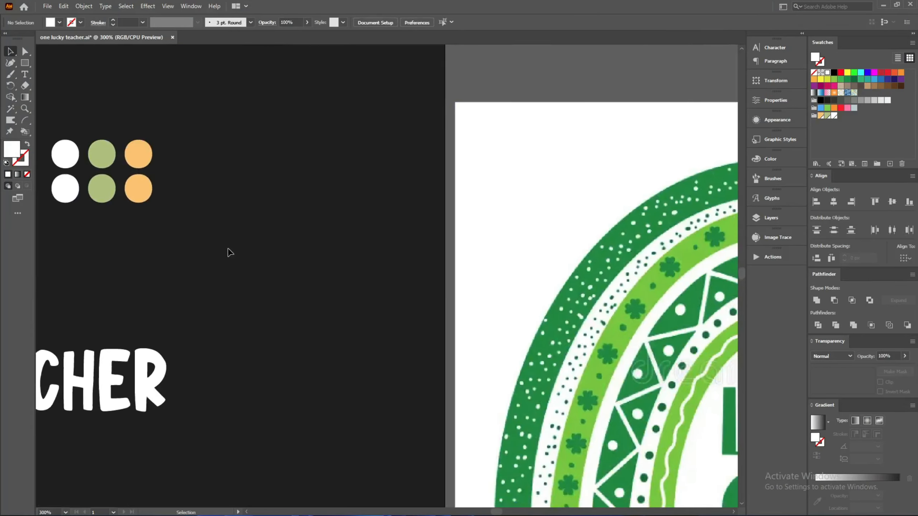
Step: Sample the reference rainbow's dark green and light green into the first two circles of the lower row
key("i")
left_click(600, 259)
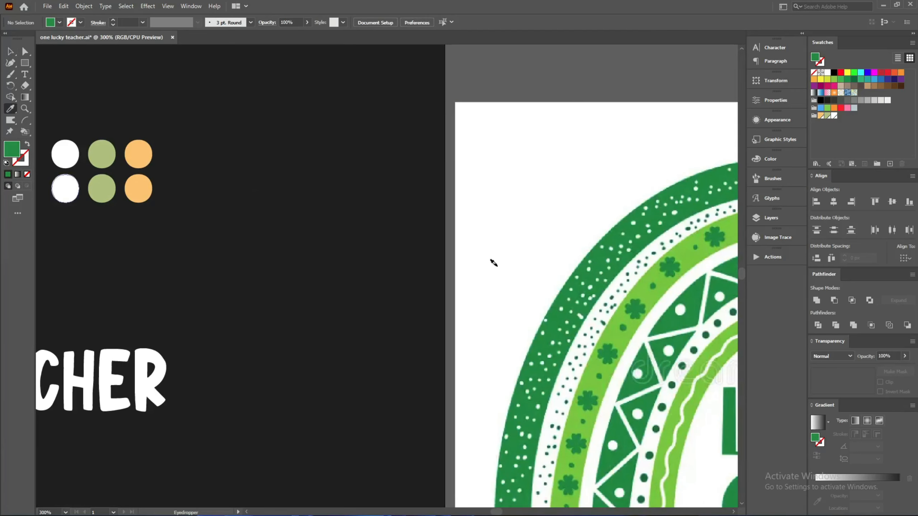
left_click(654, 276)
left_click(101, 189, "alt")
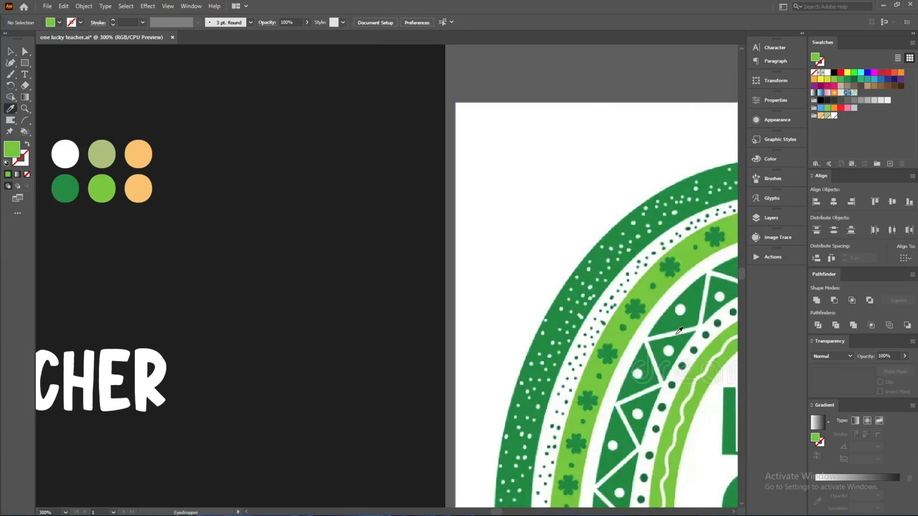
left_click_drag(665, 358, 710, 357)
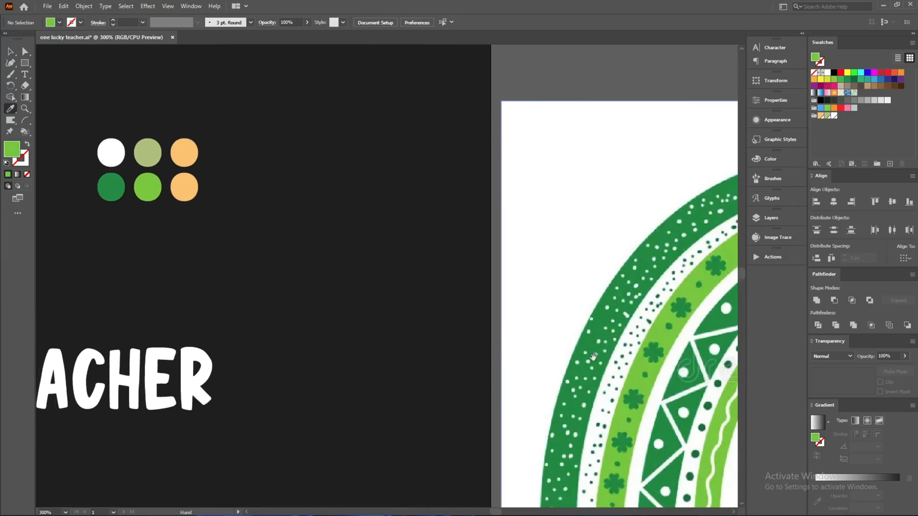
key("v")
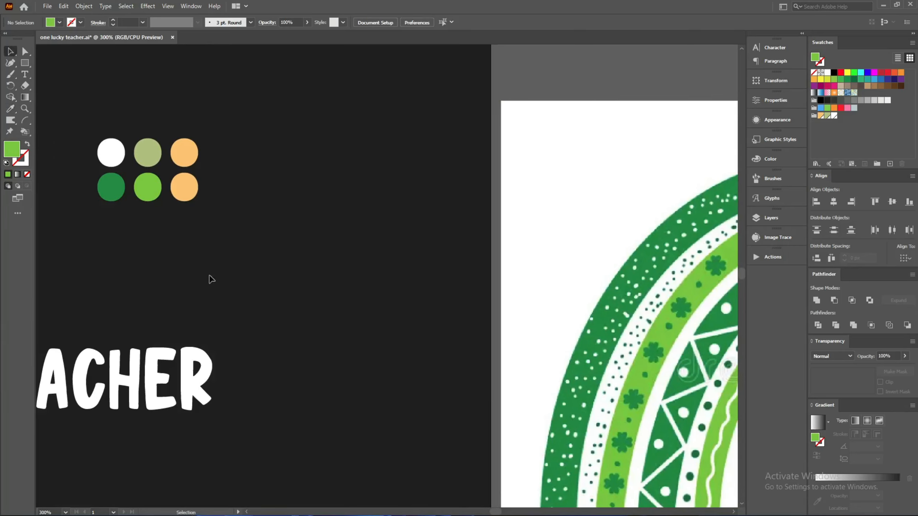
Step: Delete both duplicated rows of colour circles, keeping the original palette row
scroll(122, 147, "up", 2)
left_click_drag(80, 108, 349, 152)
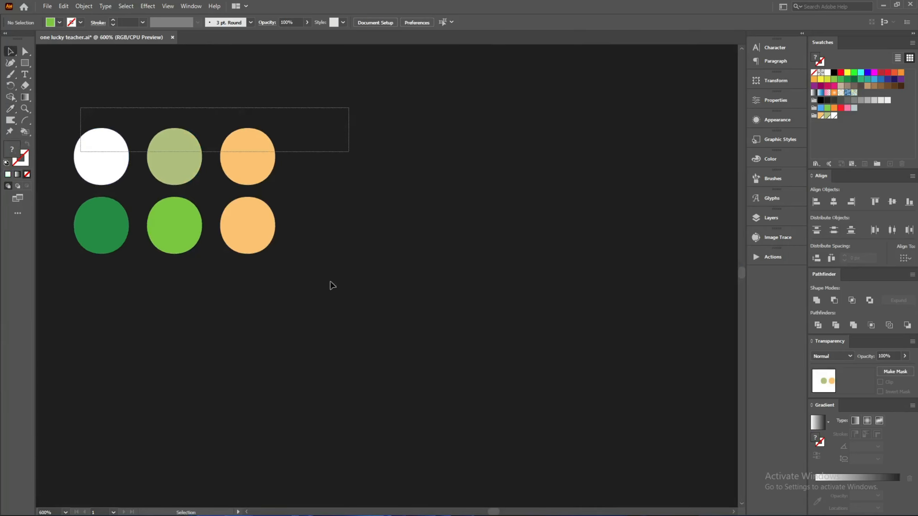
left_click_drag(344, 297, 46, 218)
left_click_drag(358, 353, 63, 224)
key("Delete")
left_click_drag(344, 258, 74, 118)
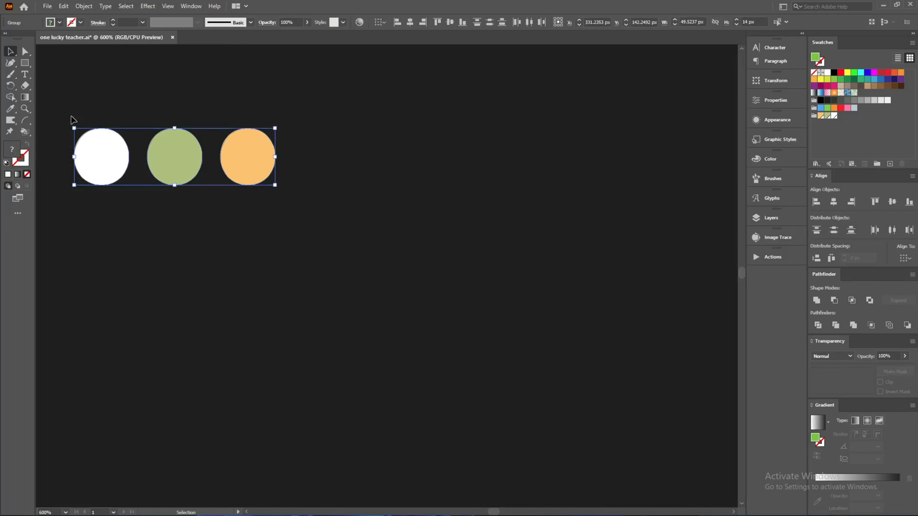
key("Delete")
Step: Save the document, move the "ONE LUCKY TEACHER" title above the artboard and place the orange arch on the artboard
scroll(115, 146, "down", 5)
key("ctrl+s")
left_click_drag(138, 294, 334, 349)
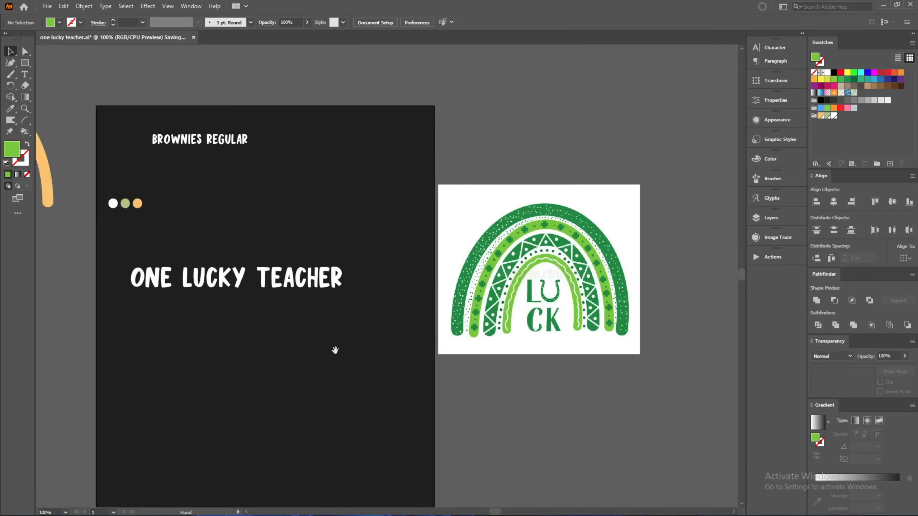
left_click_drag(242, 291, 275, 81)
left_click_drag(50, 182, 335, 322)
left_click(281, 368)
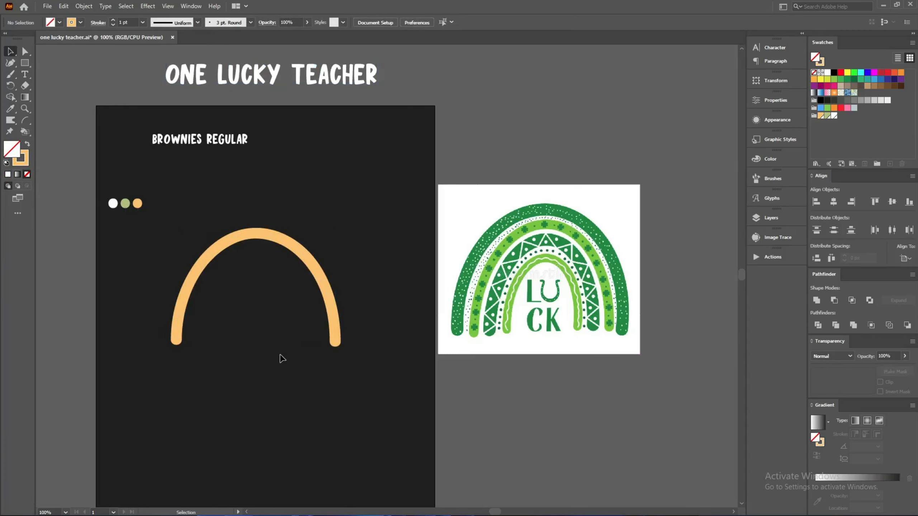
Step: Move the orange arch aside and paint a new arch about 149 by 161 px on the artboard with the Paintbrush
left_click_drag(310, 264, 601, 79)
scroll(310, 286, "up", 1)
left_click(189, 333)
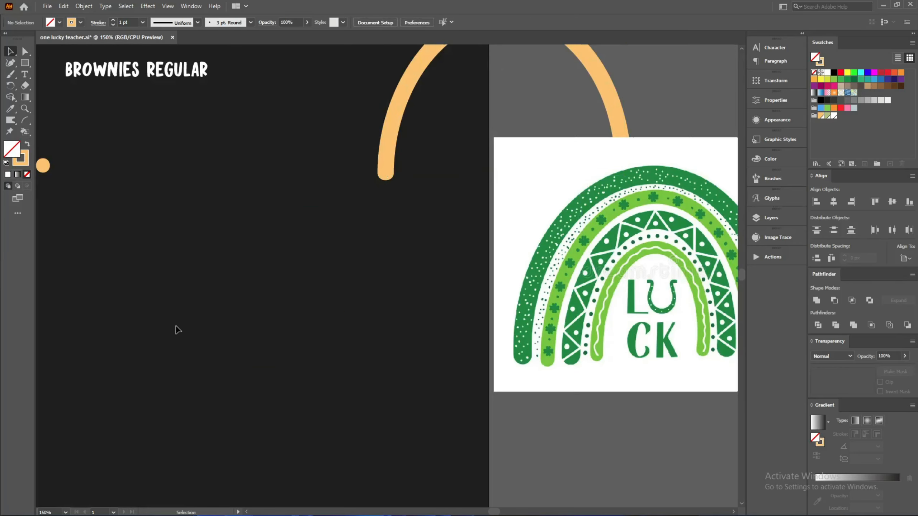
key("b")
mouse_move(100, 352)
left_mouse_down()
mouse_move(141, 194)
mouse_move(212, 173)
mouse_move(257, 208)
mouse_move(284, 261)
mouse_move(301, 353)
left_mouse_up()
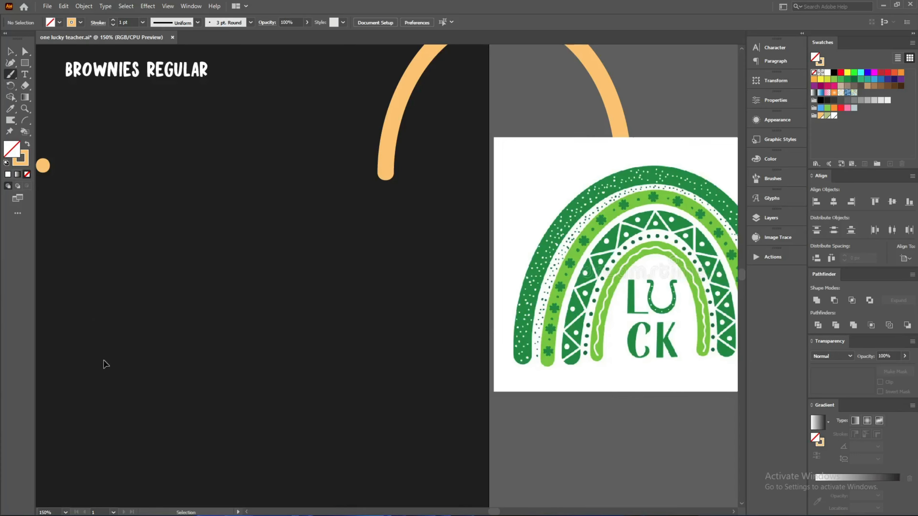
mouse_move(102, 358)
left_mouse_down()
mouse_move(160, 188)
mouse_move(251, 304)
mouse_move(252, 347)
mouse_move(197, 289)
left_mouse_up()
key("v")
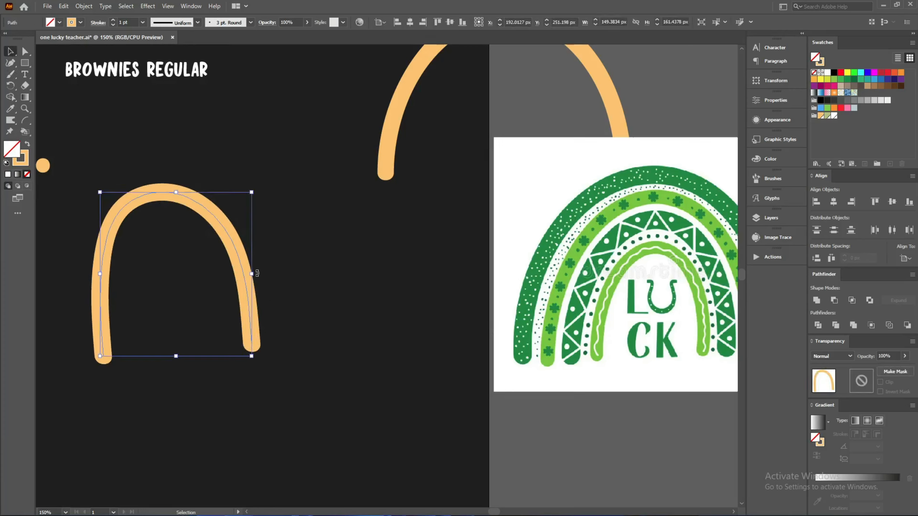
Step: Try widening, tilting and heightening the new arch to about 181 by 194 px, and delete it
left_click_drag(258, 273, 287, 283)
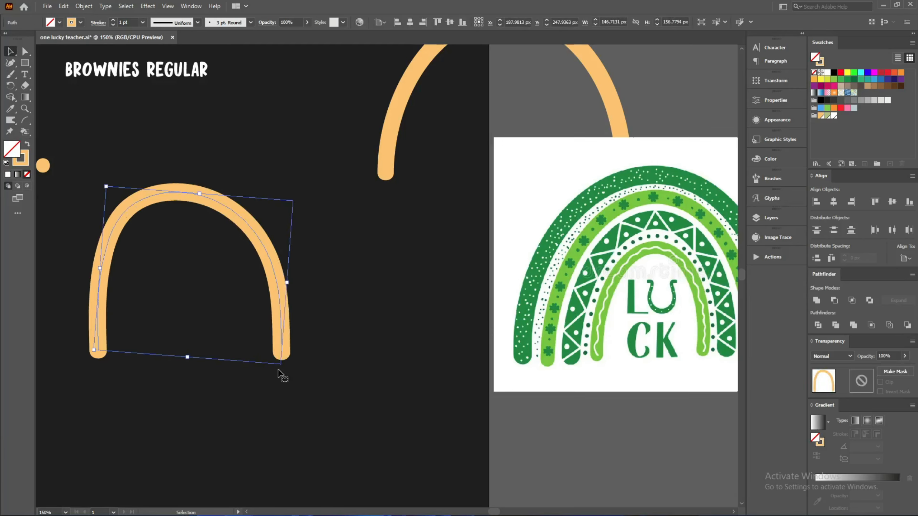
left_click_drag(199, 194, 202, 155)
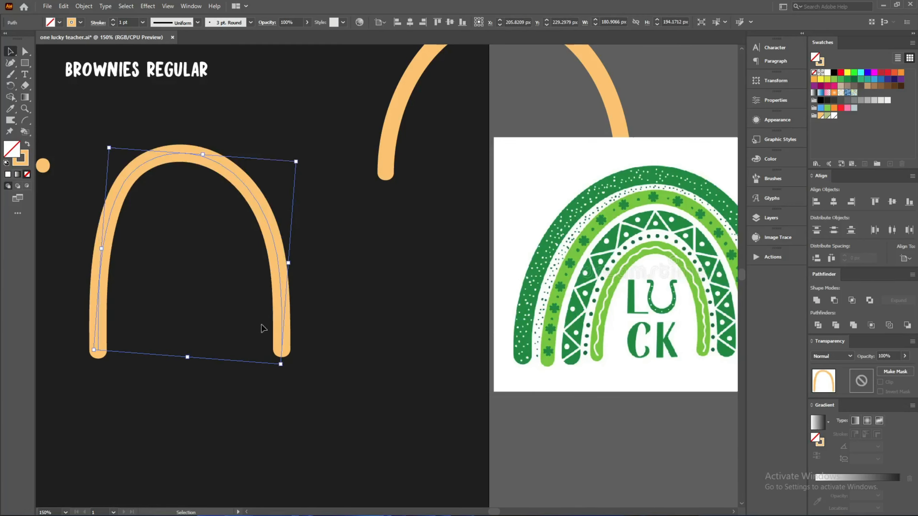
key("Delete")
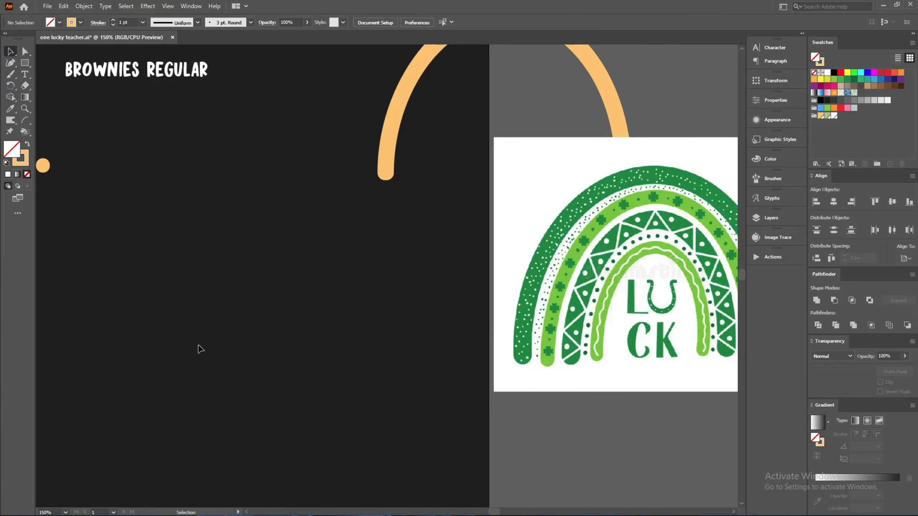
Step: Move the original orange arch back onto the artboard, centre it horizontally at X 250 px and save the document
scroll(311, 318, "down", 1)
left_click_drag(369, 200, 193, 338)
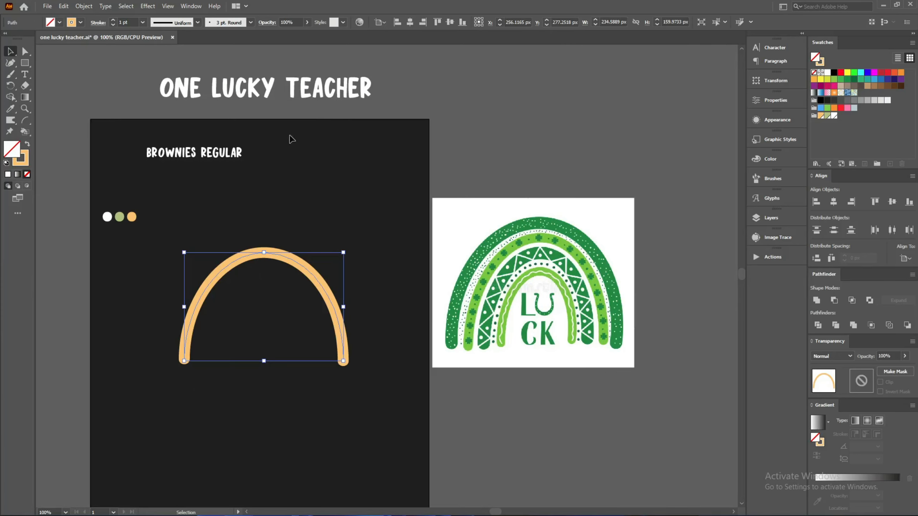
left_click(410, 23)
scroll(336, 297, "up", 1)
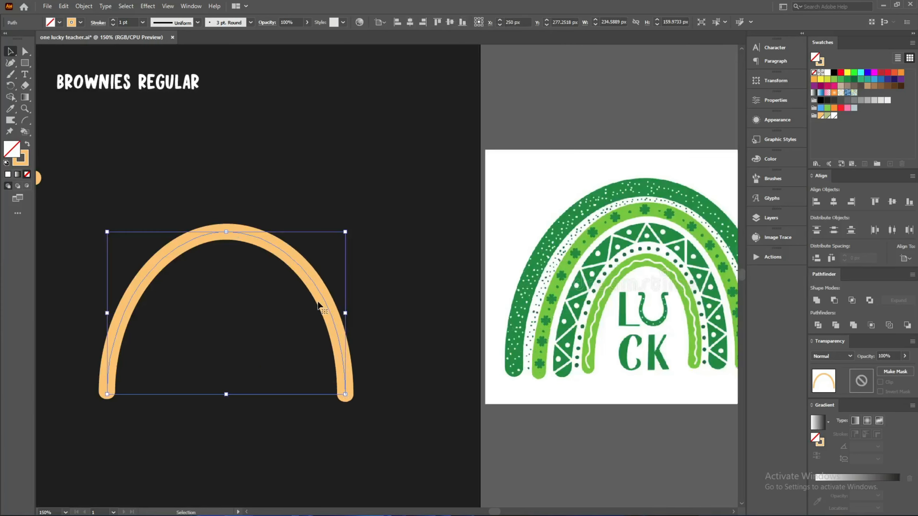
left_click(408, 220)
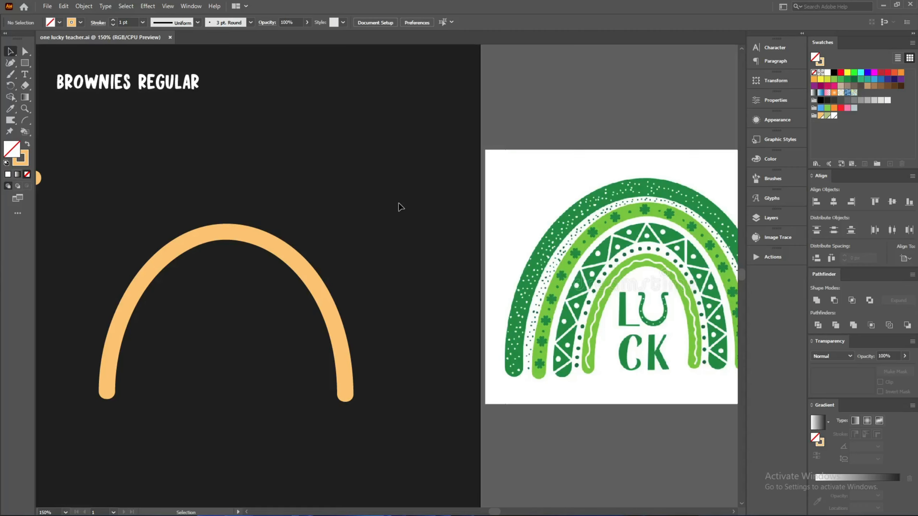
Step: Switch to the browser and examine the boho rainbow image results for how the arches are arranged
scroll(461, 291, "down", 1)
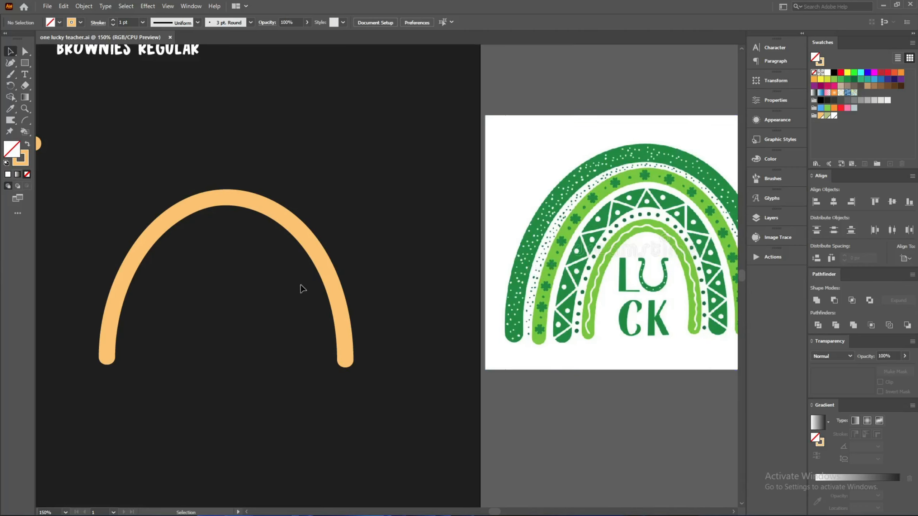
left_click(401, 505)
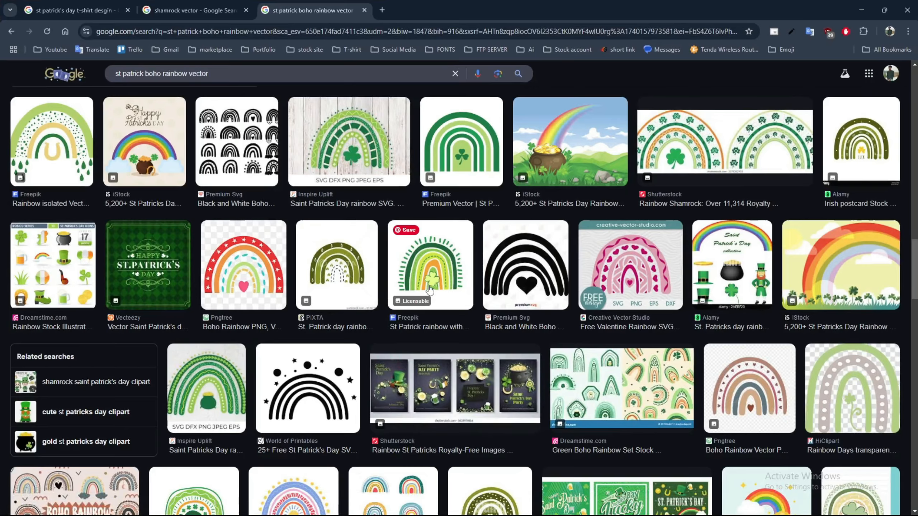
mouse_move(430, 288)
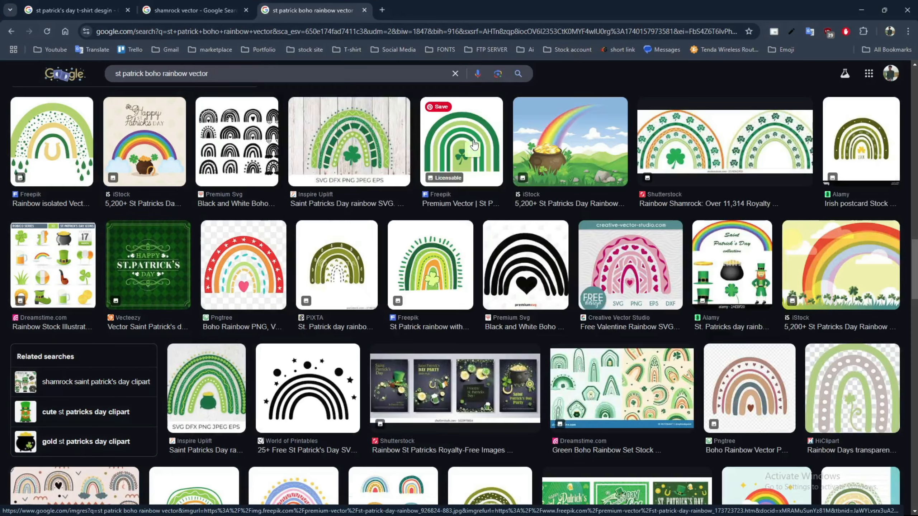
mouse_move(474, 144)
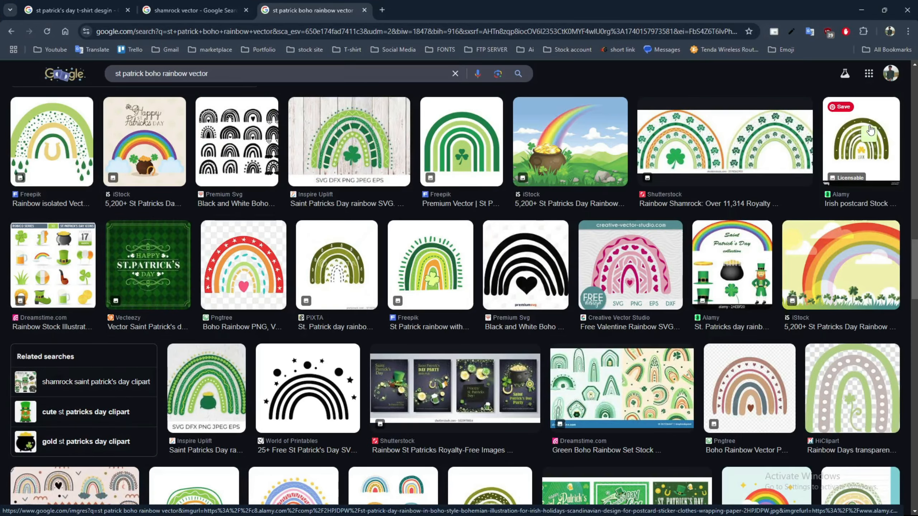
mouse_move(870, 130)
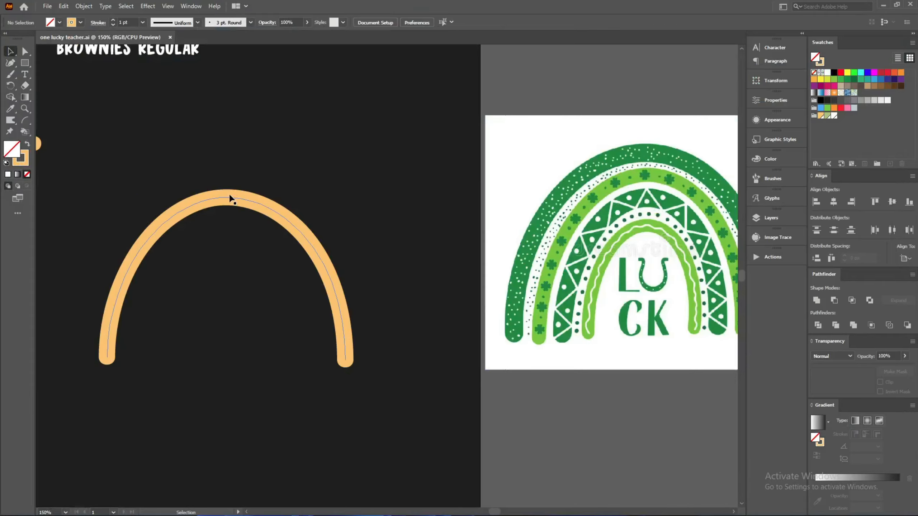
Step: Duplicate the orange arch in place and scale the copy to about 185 by 136 px inside it with an even gap
scroll(231, 199, "down", 2)
key("a")
left_click_drag(201, 195, 246, 103)
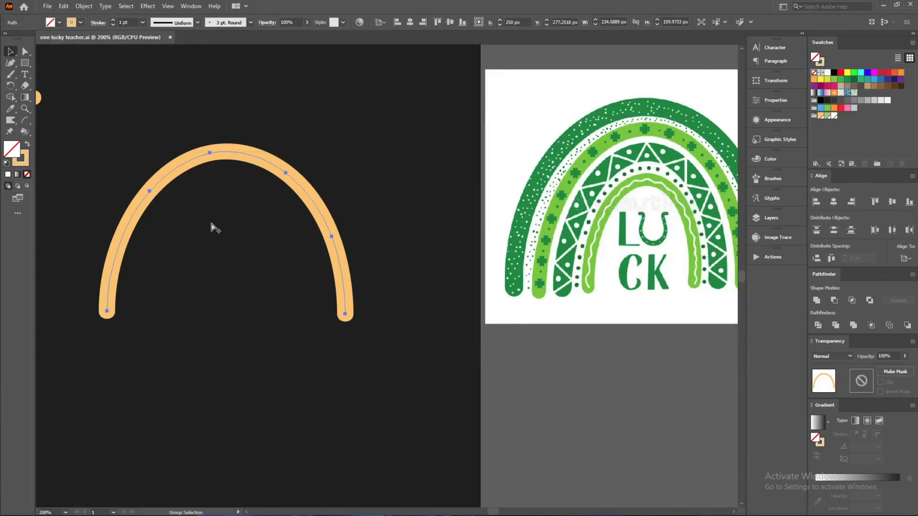
scroll(213, 227, "up", 2)
key("v")
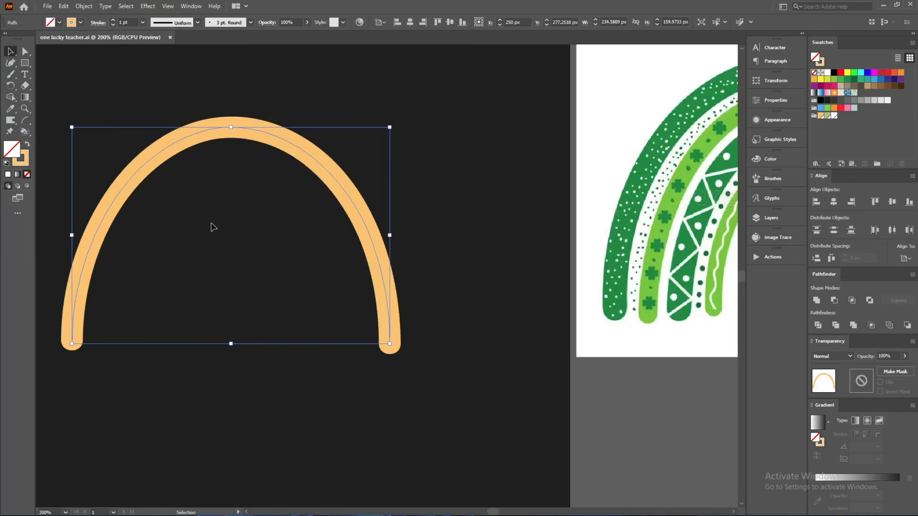
key("a")
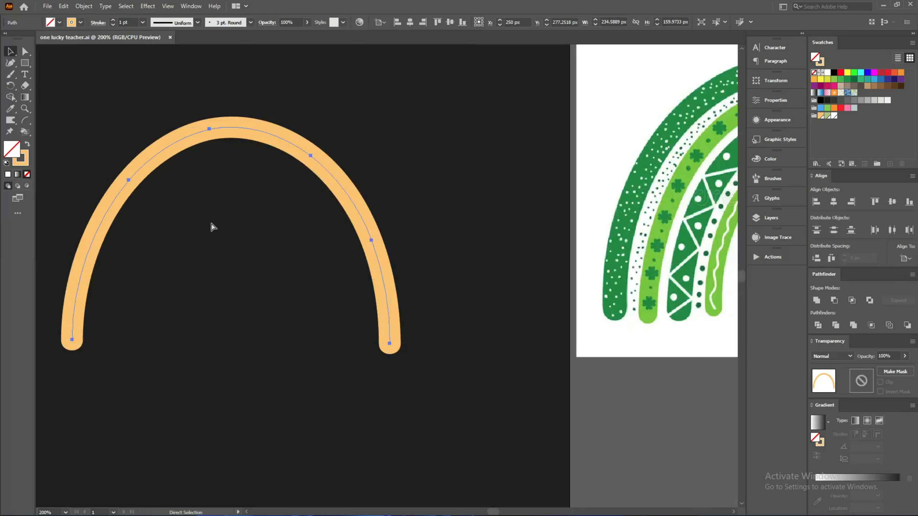
key("v")
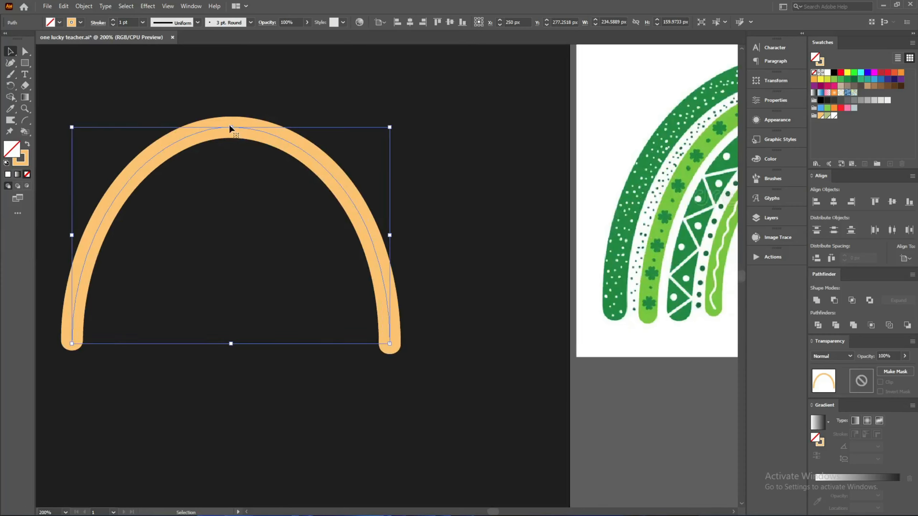
left_click_drag(231, 127, 231, 152)
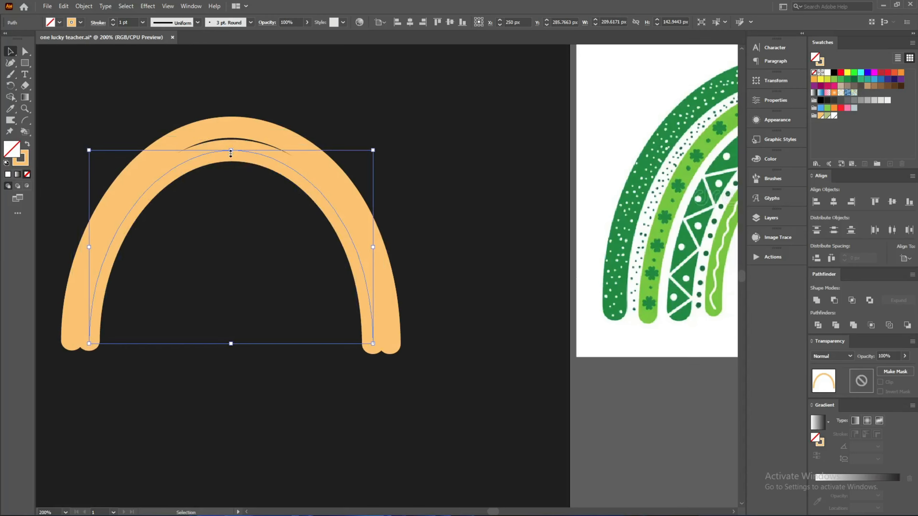
left_click_drag(231, 152, 231, 157)
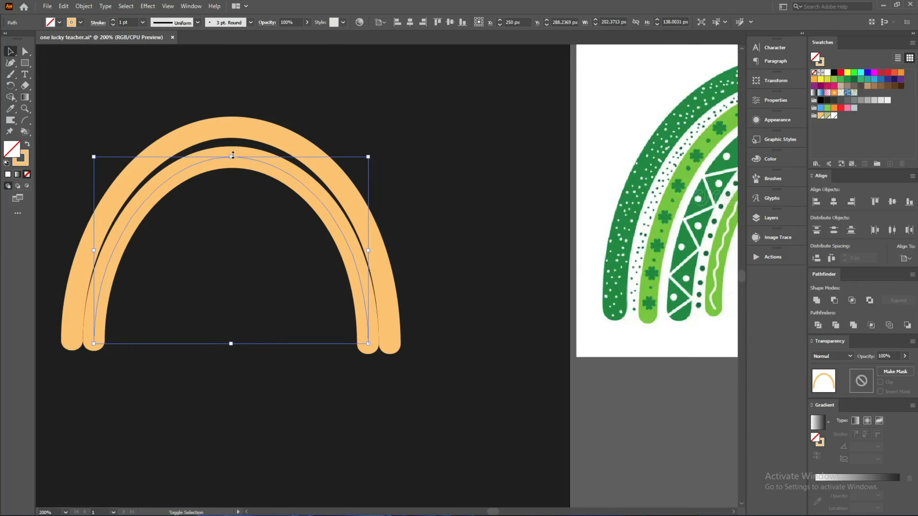
left_click_drag(232, 155, 231, 160)
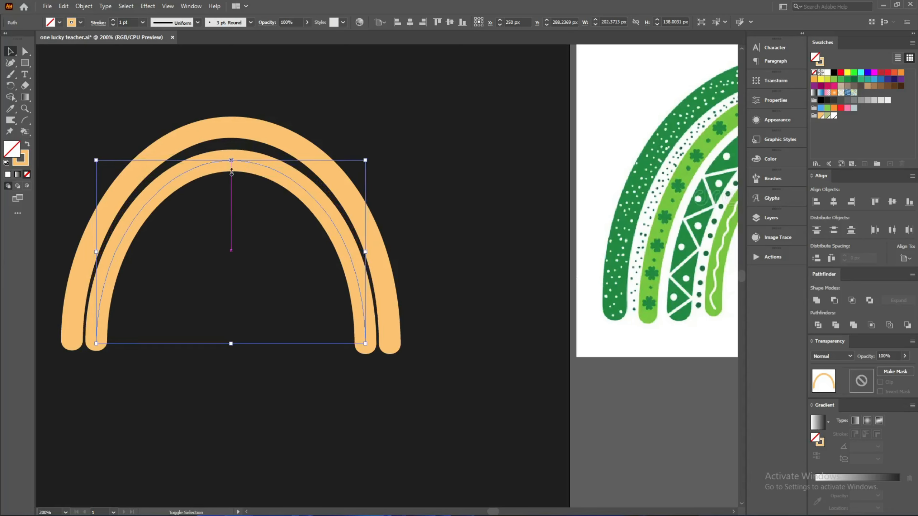
left_click_drag(96, 252, 105, 252)
left_click(249, 369)
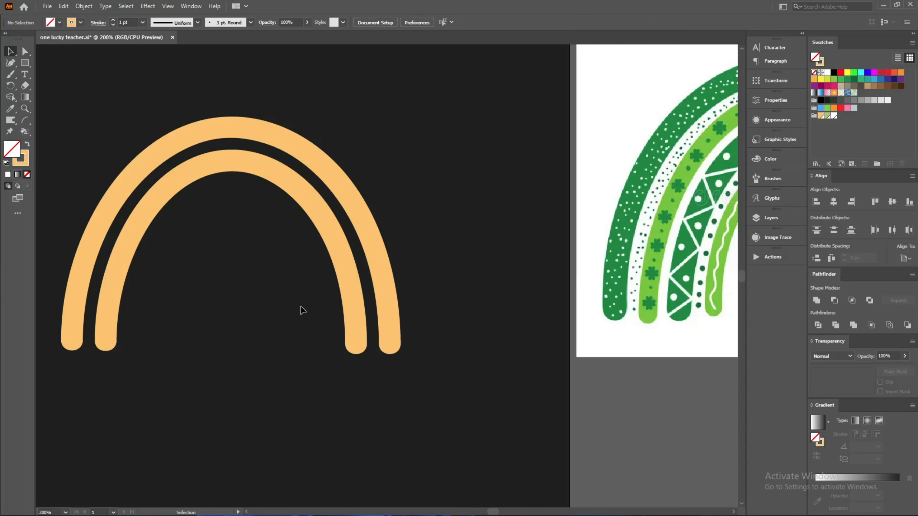
Step: Duplicate the second arch inward and scale the copy to about 138 by 112 px as the third arch
left_click_drag(294, 278, 468, 226)
left_click(237, 177)
left_click(230, 160)
key("a")
key("v")
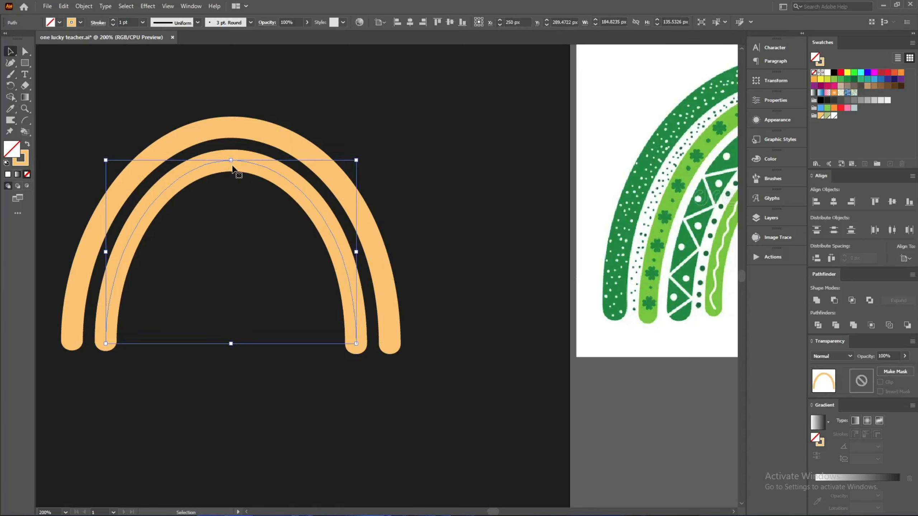
left_click_drag(232, 160, 231, 191)
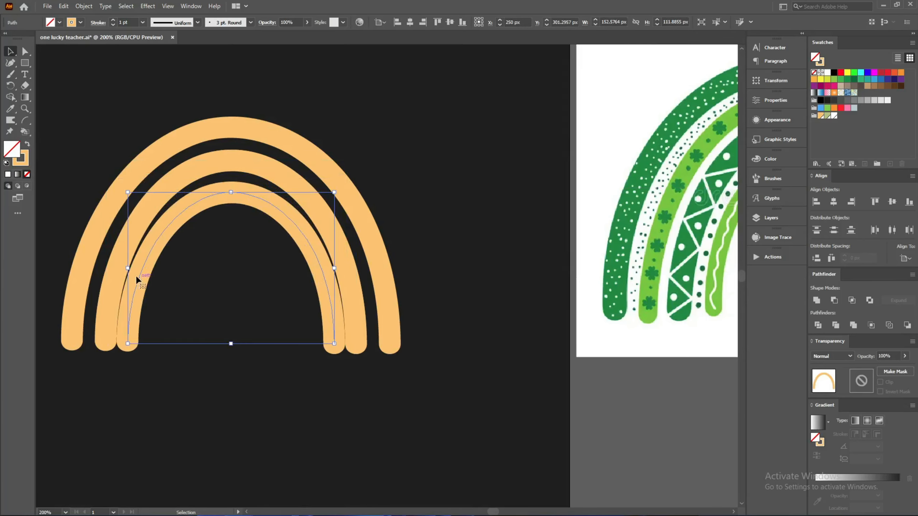
left_click_drag(127, 268, 138, 270)
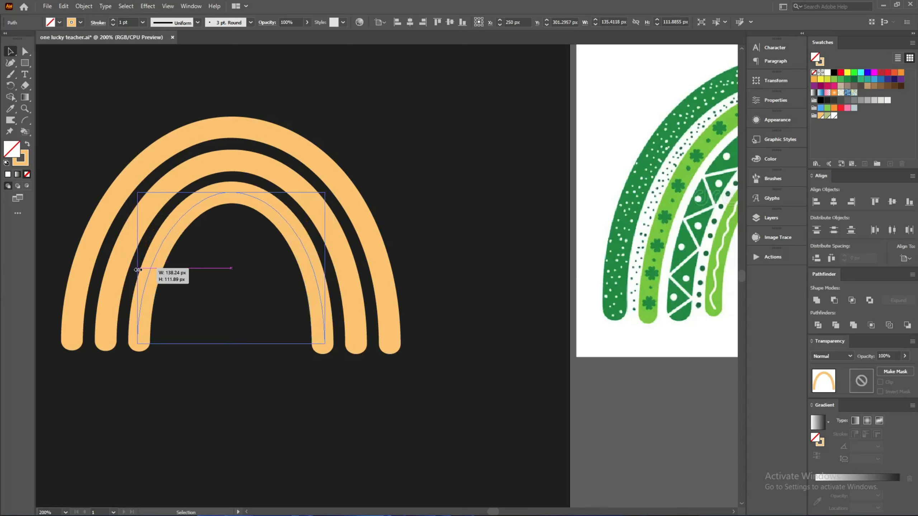
left_click_drag(241, 346, 242, 346)
left_click(258, 385)
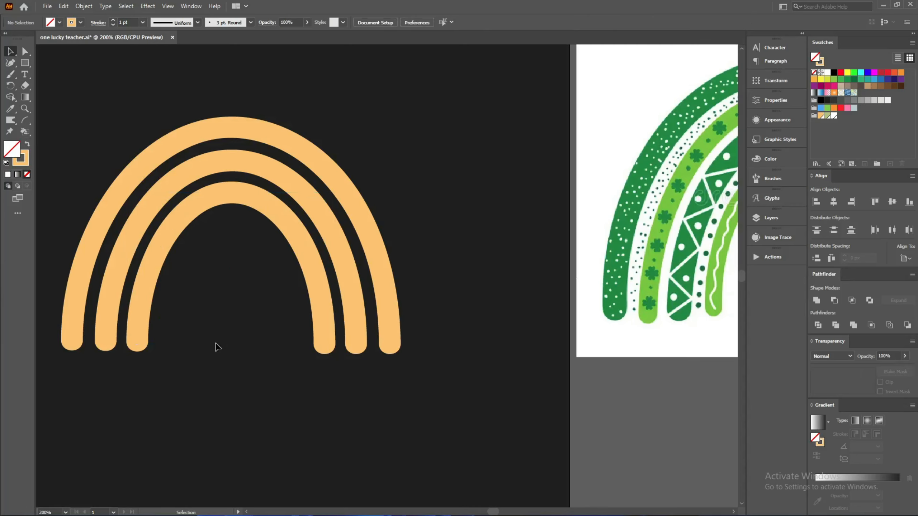
Step: Duplicate the third arch inward and scale the copy to about 95 by 87 px as the fourth arch
scroll(224, 326, "up", 1)
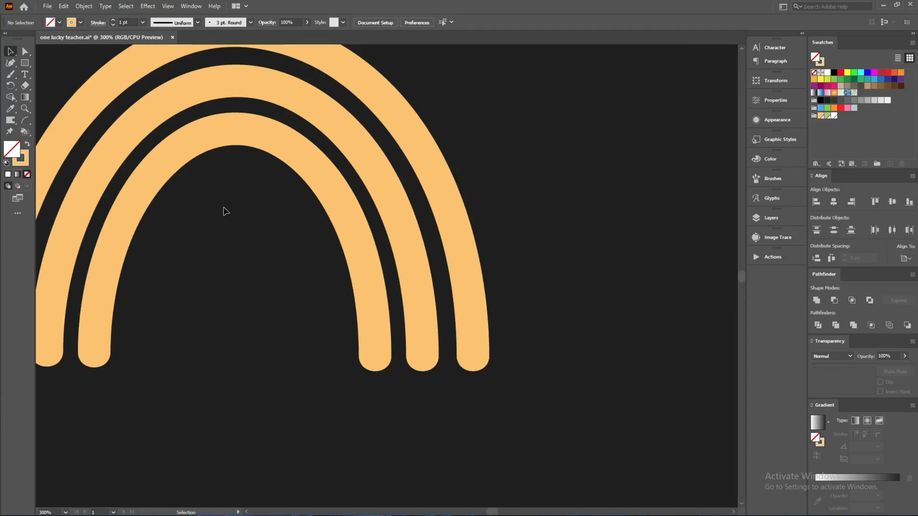
left_click(241, 124)
key("a")
key("v")
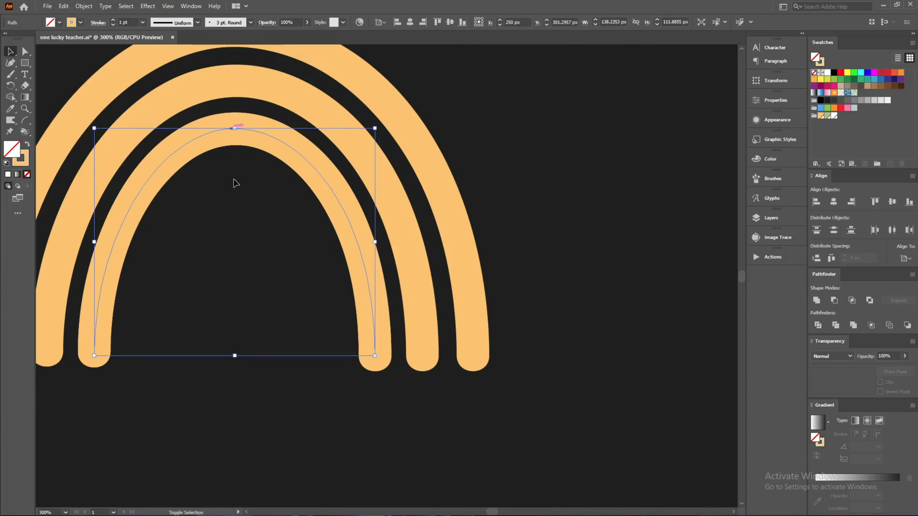
left_click(235, 179)
left_click(234, 129)
left_click_drag(234, 128, 235, 178)
left_click_drag(344, 269, 330, 267)
Step: Duplicate the fourth arch inward and scale the copy to about 55 by 64 px as the innermost arch
key("a")
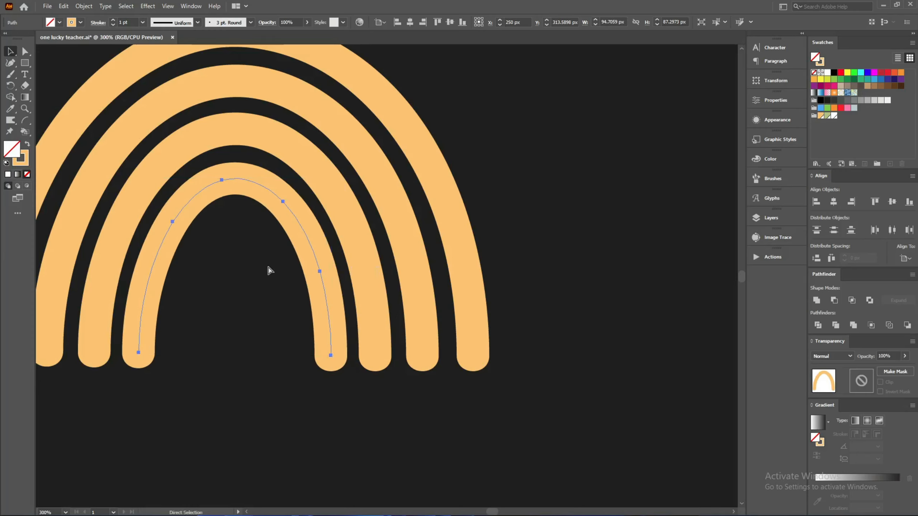
key("v")
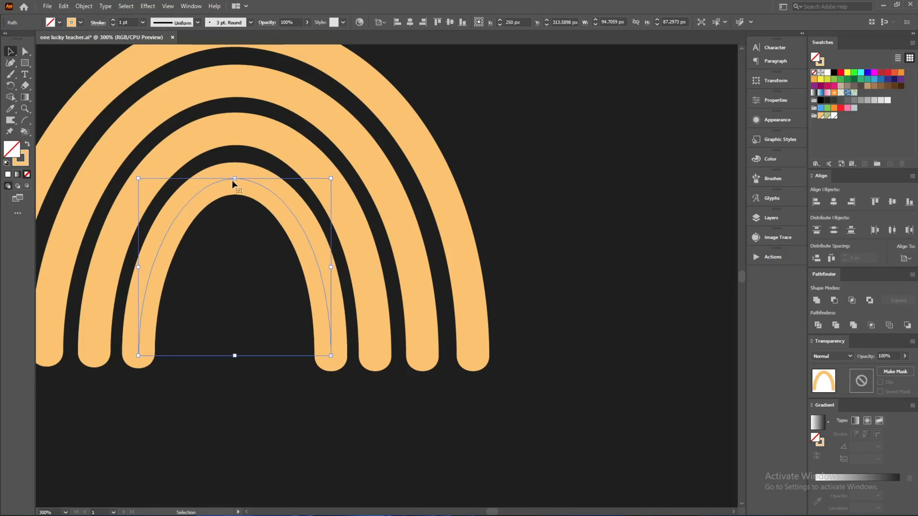
left_click_drag(235, 178, 238, 226)
left_click_drag(164, 292, 179, 291)
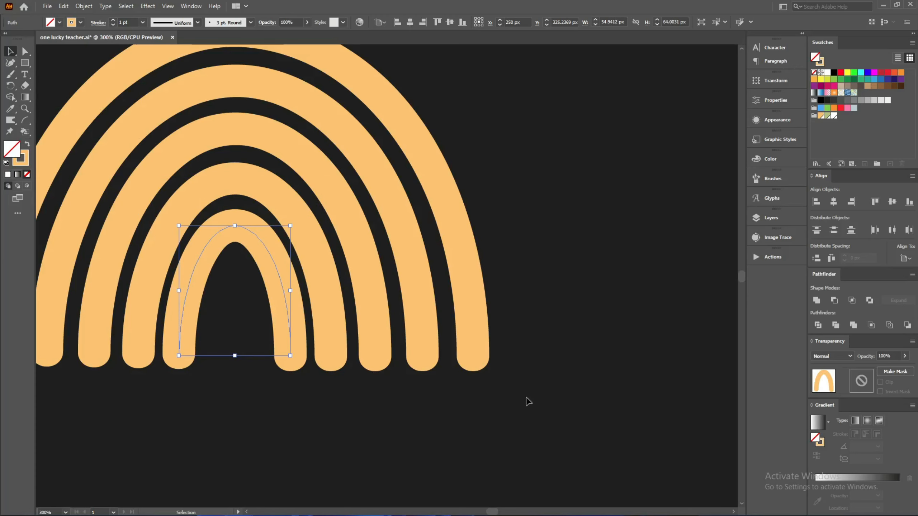
left_click_drag(567, 391, 360, 384)
scroll(361, 383, "down", 2)
scroll(347, 373, "up", 1)
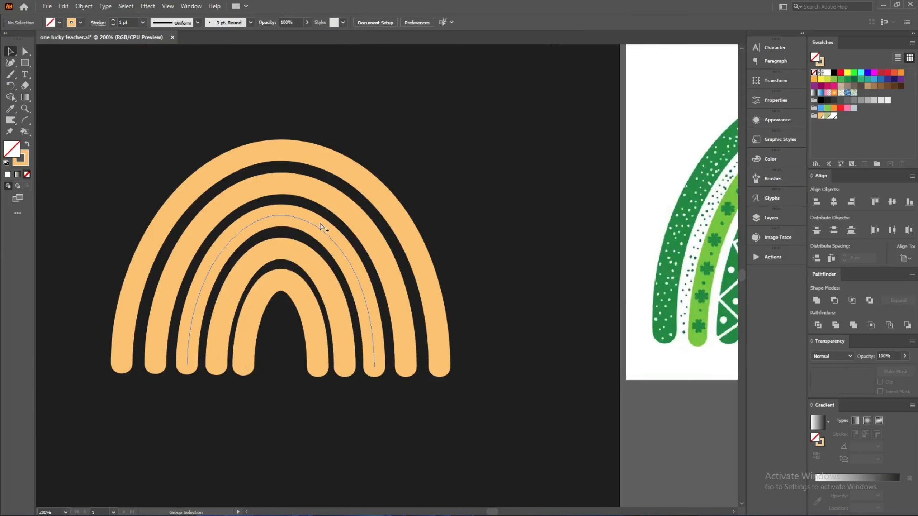
Step: Scale the inner four arches together to about 186 by 137 px and enlarge the inner three slightly to even the gaps
scroll(323, 227, "up", 1)
left_click_drag(269, 373, 261, 161)
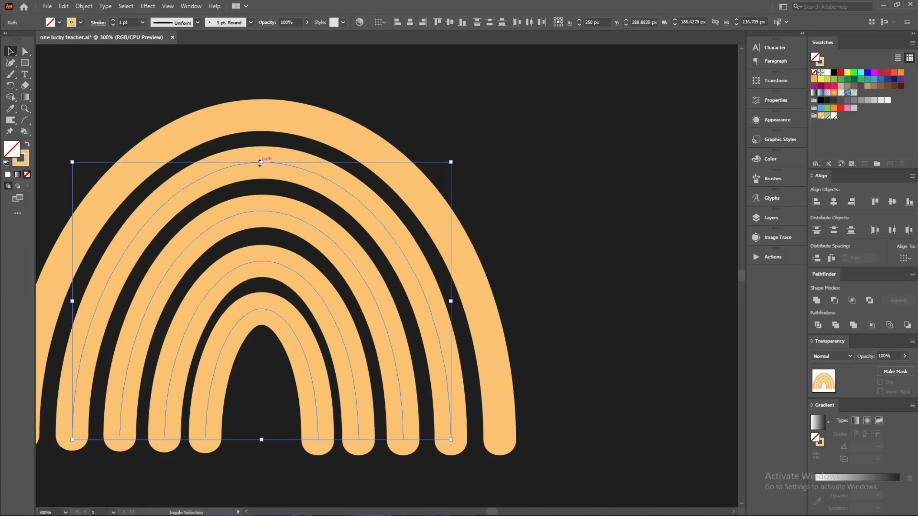
left_click_drag(251, 412, 266, 207)
left_click(267, 401)
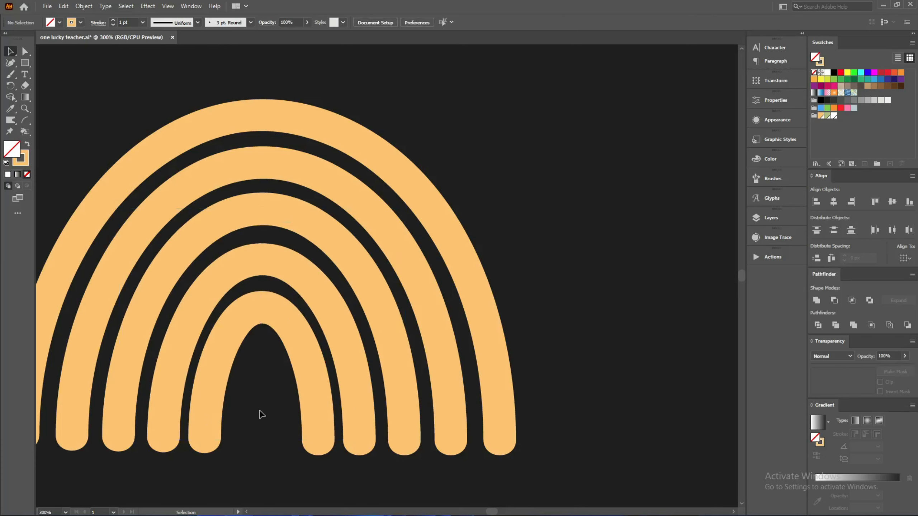
Step: Stretch all five arches together to about 235 by 164 px and save the document
scroll(274, 412, "down", 1)
left_click_drag(445, 473, 113, 312)
scroll(278, 363, "down", 2)
left_click_drag(266, 338, 267, 342)
scroll(348, 378, "down", 1)
left_click(358, 414)
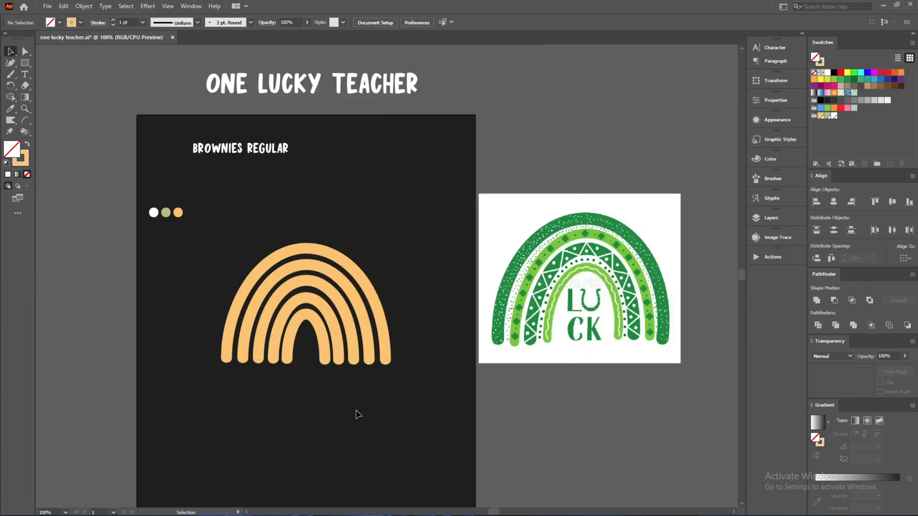
scroll(328, 347, "up", 1)
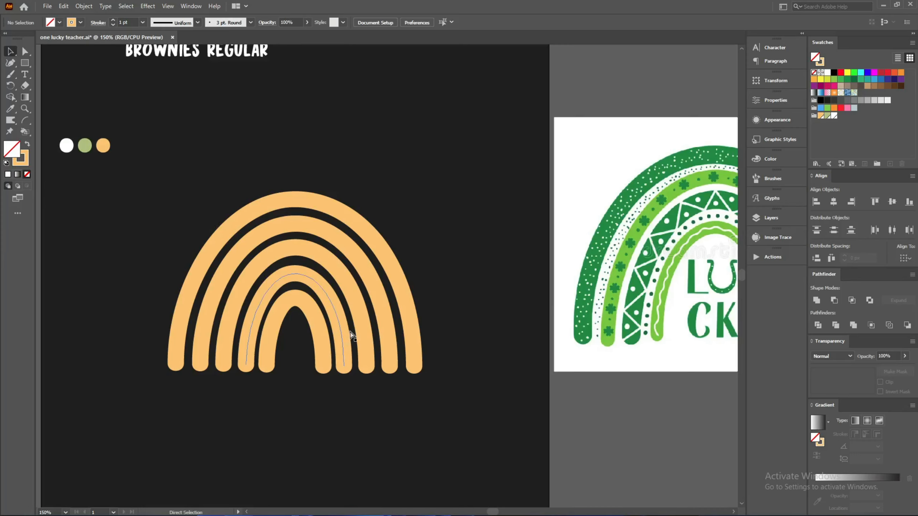
key("ctrl+s")
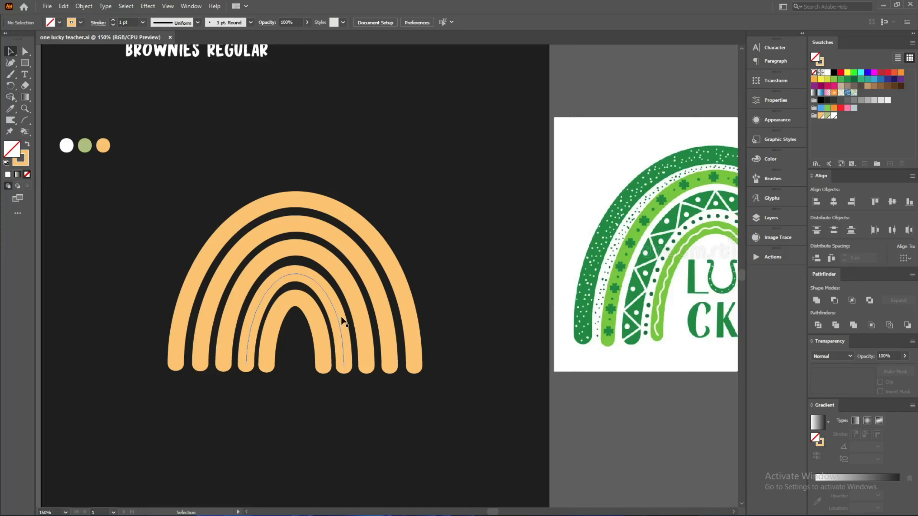
Step: Move the green rainbow reference image closer to the arches so it overlaps the artboard's right edge
left_click_drag(614, 252, 563, 235)
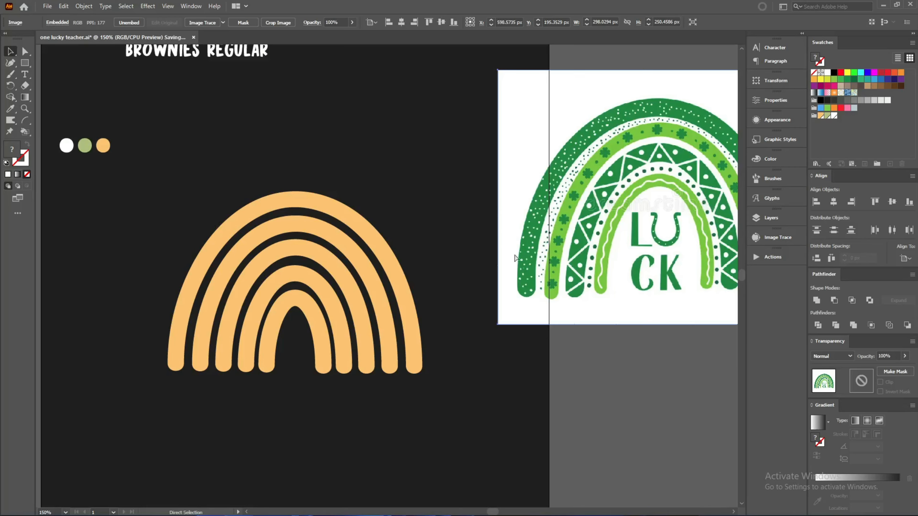
left_click_drag(470, 180, 409, 164)
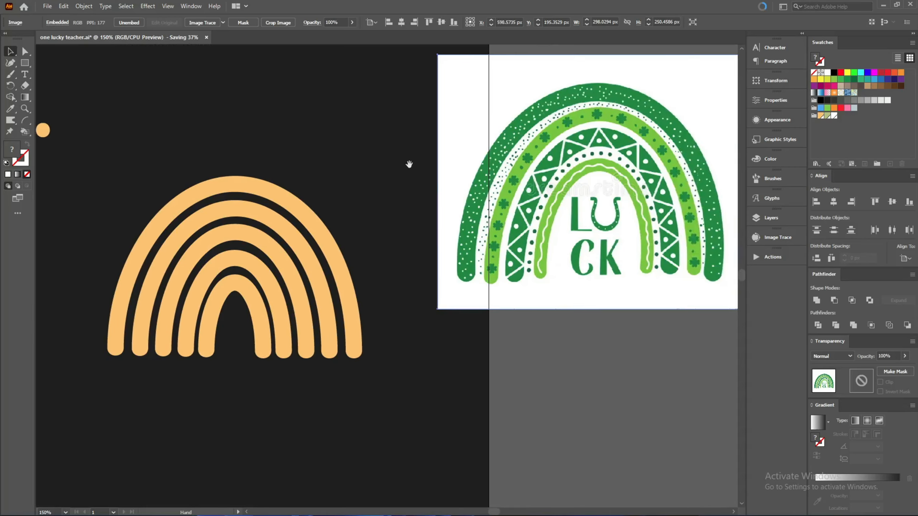
left_click_drag(503, 183, 535, 201)
left_click(385, 205)
left_click_drag(306, 138, 173, 426)
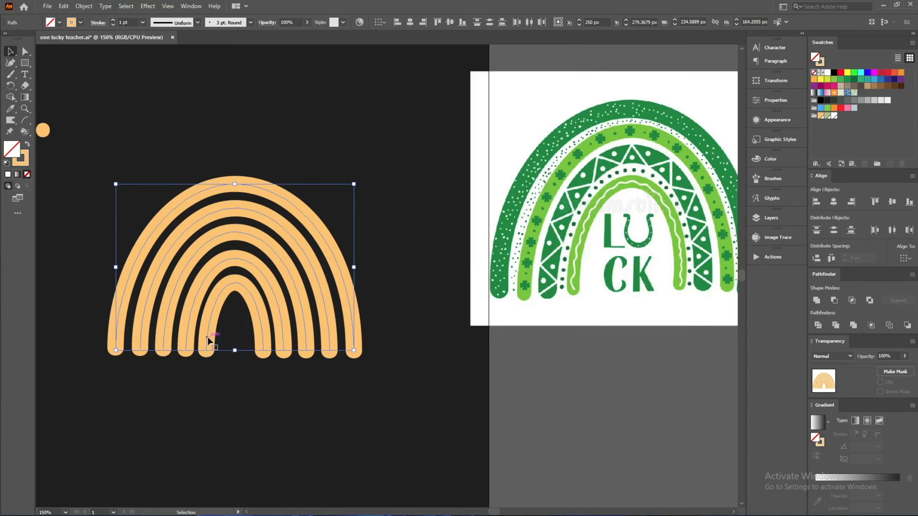
key("a")
scroll(193, 287, "up", 3)
key("v")
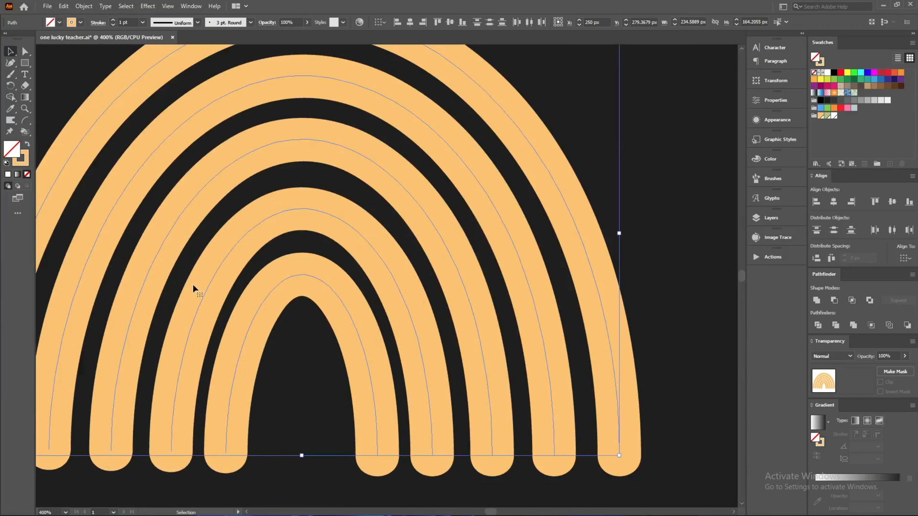
left_click(281, 362)
scroll(187, 259, "down", 1)
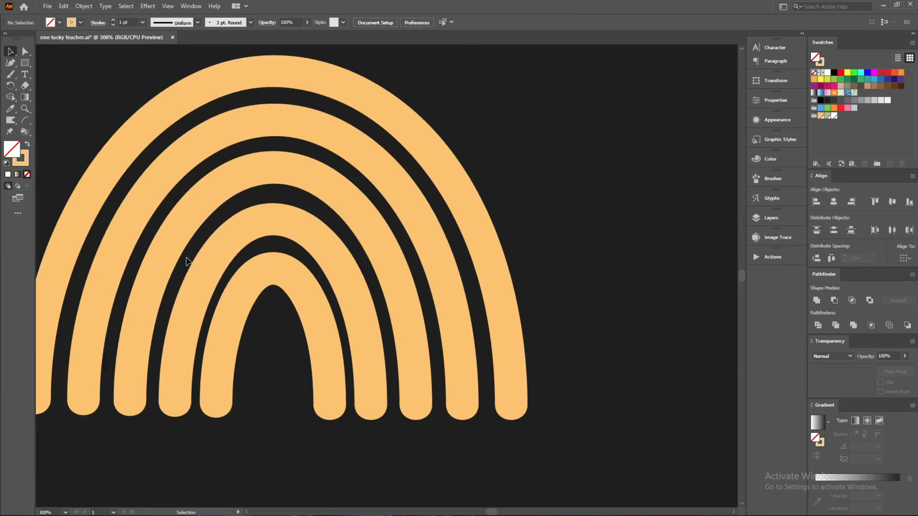
scroll(214, 269, "down", 2)
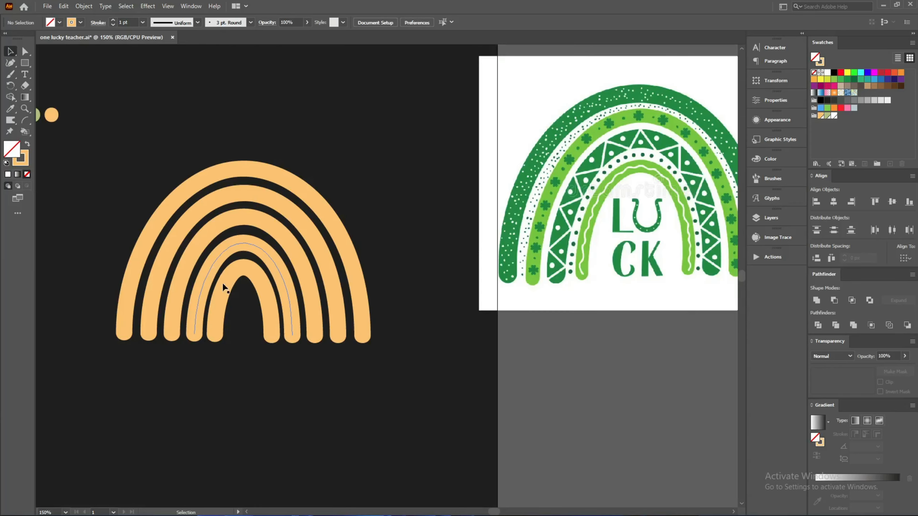
Step: Move the green rainbow reference image slightly lower beside the orange arches and deselect it
left_click_drag(533, 247, 524, 289)
left_click(386, 385)
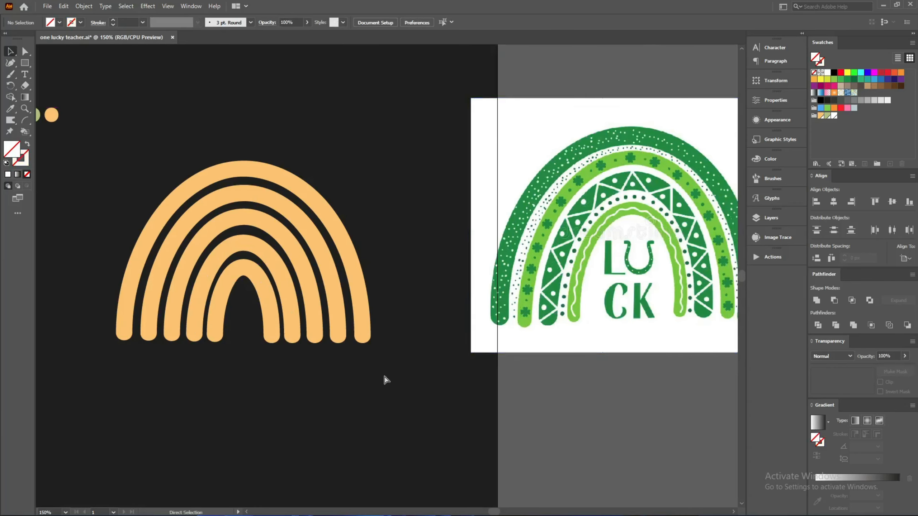
Step: Save the document and move the green rainbow reference image about 13 px horizontally, away from the orange arches
scroll(246, 323, "up", 1)
key("ctrl+s")
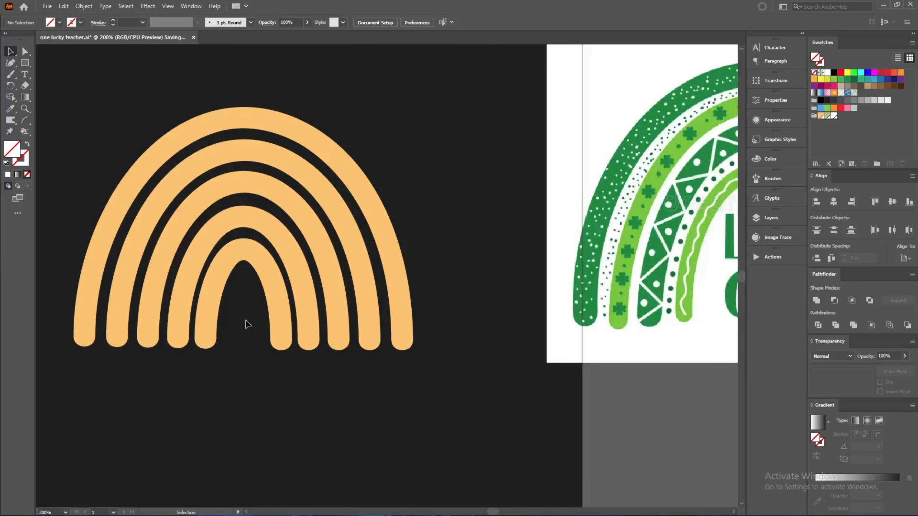
left_click_drag(240, 349, 281, 180)
left_click(374, 143)
left_click_drag(510, 253, 523, 250)
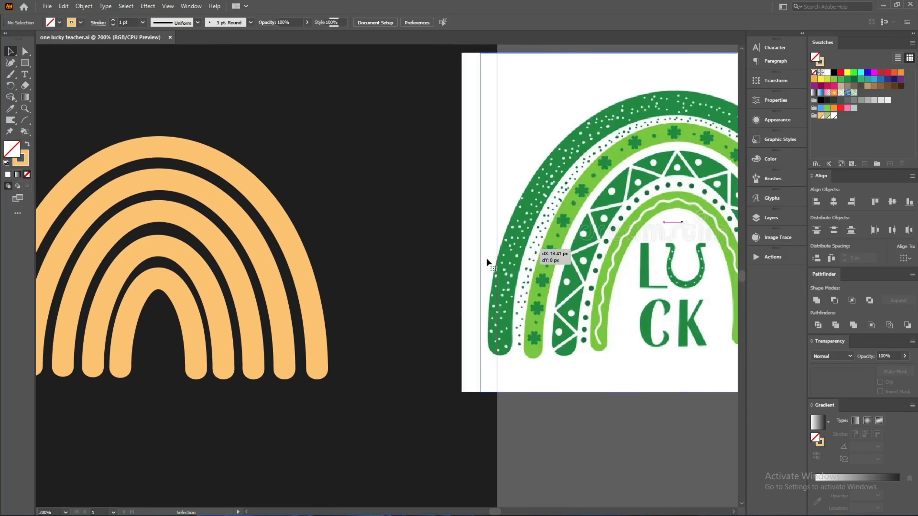
left_click_drag(327, 195, 348, 184)
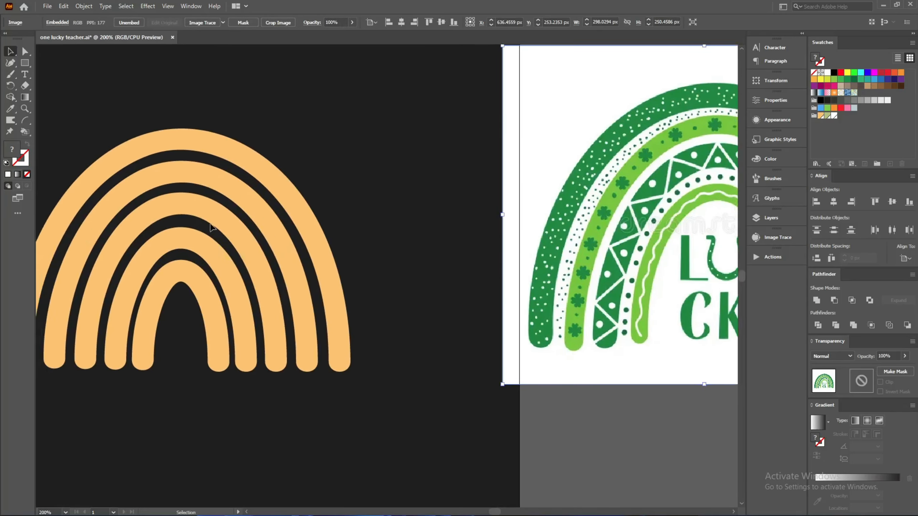
Step: Duplicate the outermost arch in place and give the copy a white 0.25 pt stroke
left_click_drag(174, 145, 292, 136)
key("ctrl+z")
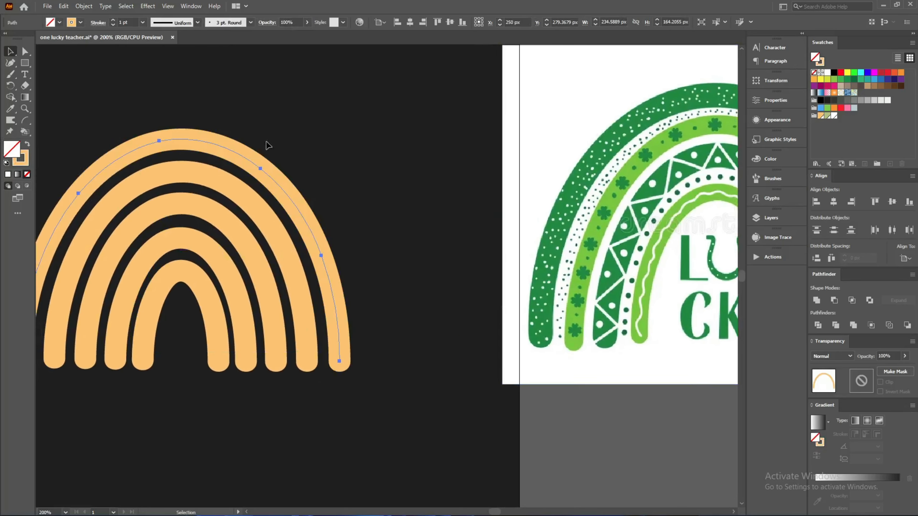
scroll(254, 146, "left", 1)
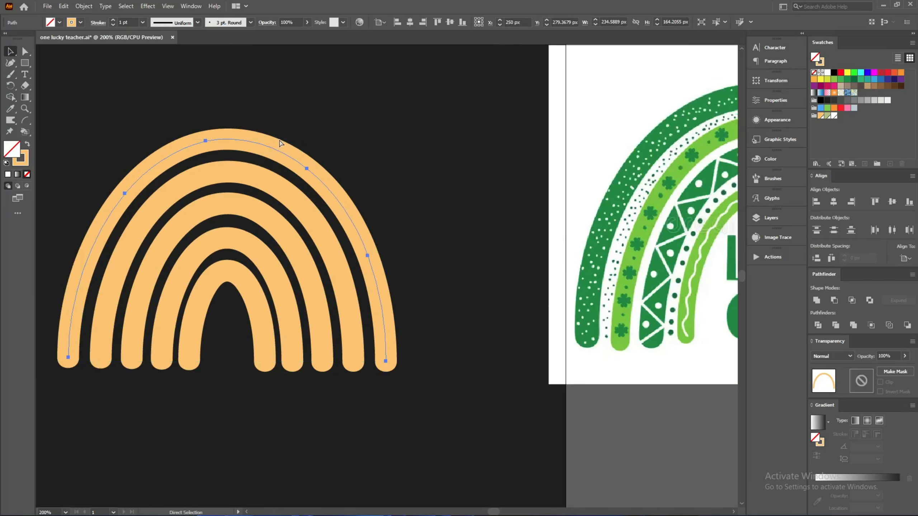
left_click(426, 139)
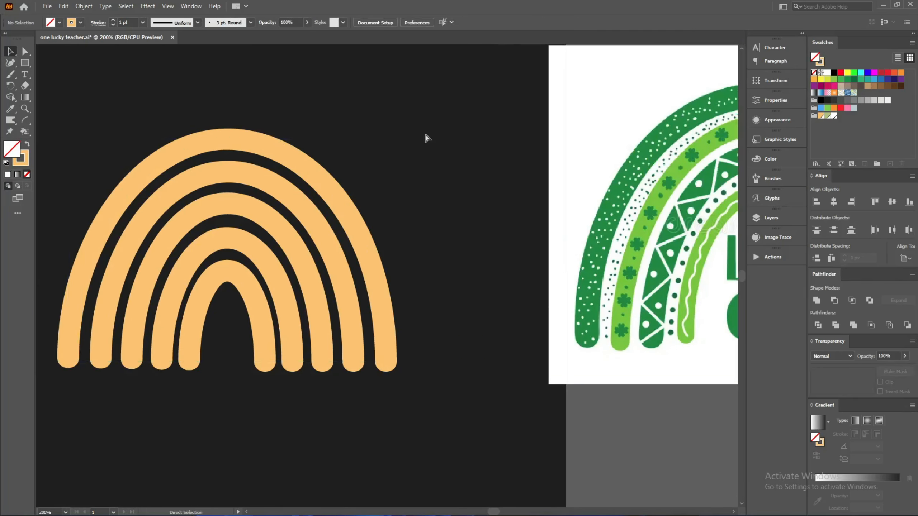
key("ctrl+z")
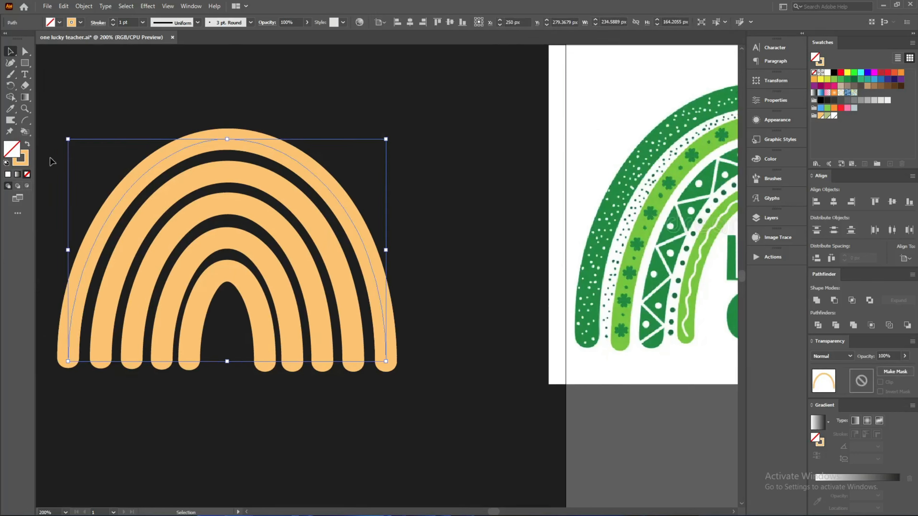
left_click(21, 162)
left_click(828, 72)
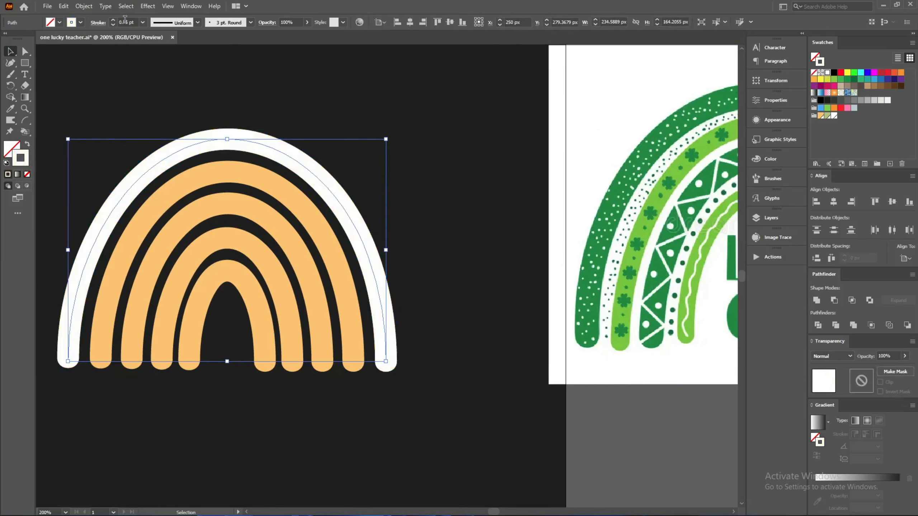
scroll(125, 20, "down", 2)
left_click(360, 139)
Step: Try the dashed line option on the white line in the outermost arch
scroll(192, 153, "up", 2)
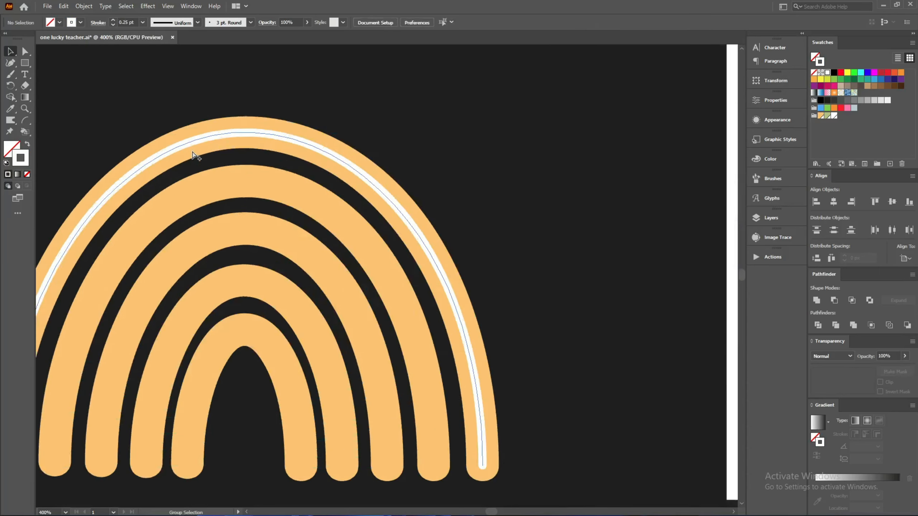
scroll(195, 156, "up", 1)
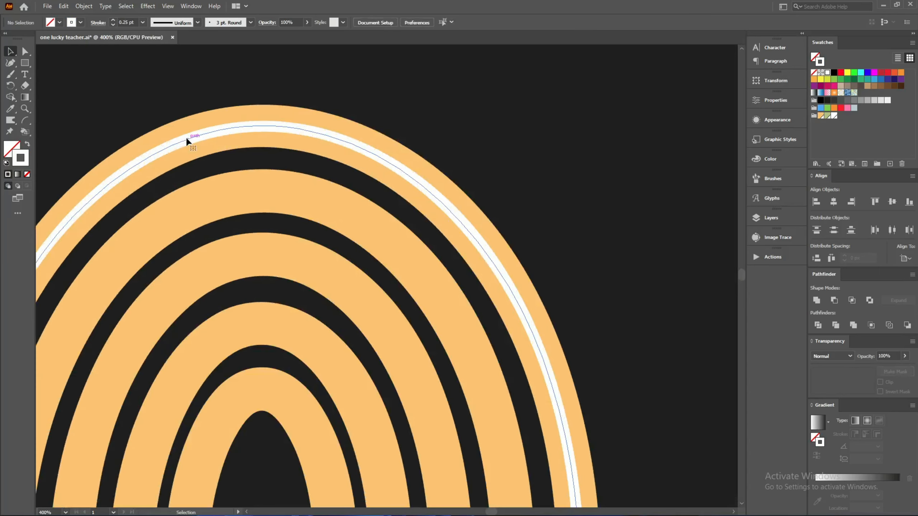
left_click(187, 139)
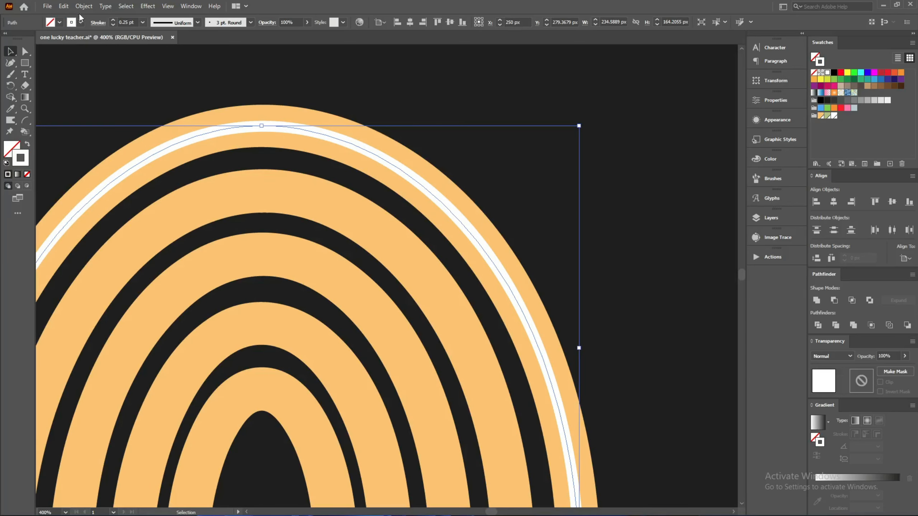
left_click(98, 26)
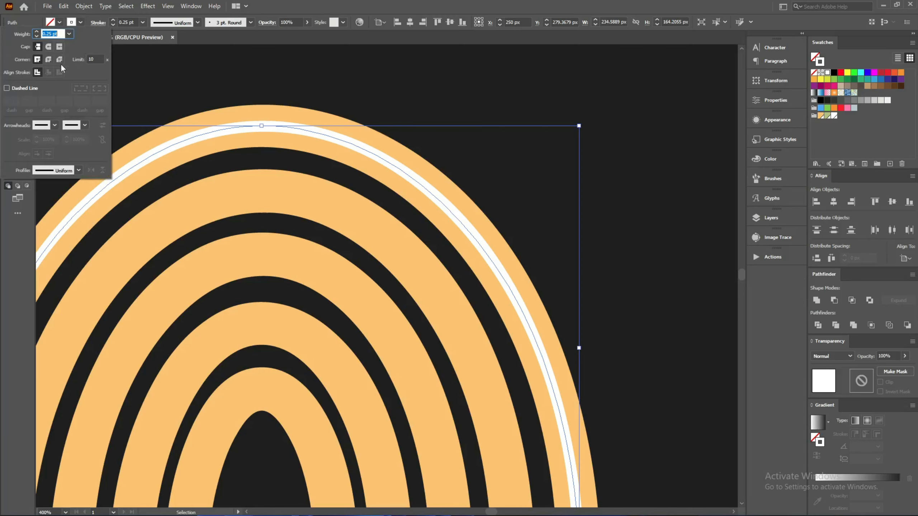
left_click(7, 88)
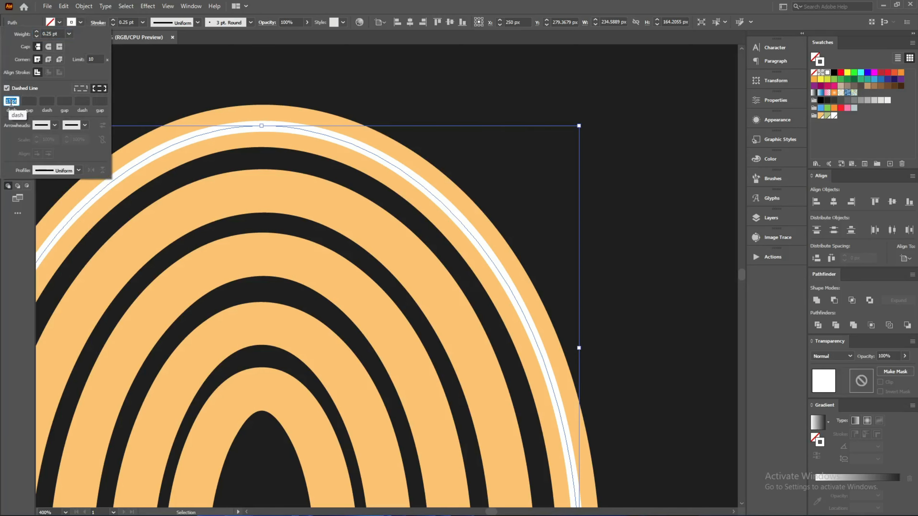
left_click(269, 34)
Step: Try the lens-shaped width profile on the white line, and delete the line from the outermost arch
scroll(292, 121, "down", 2)
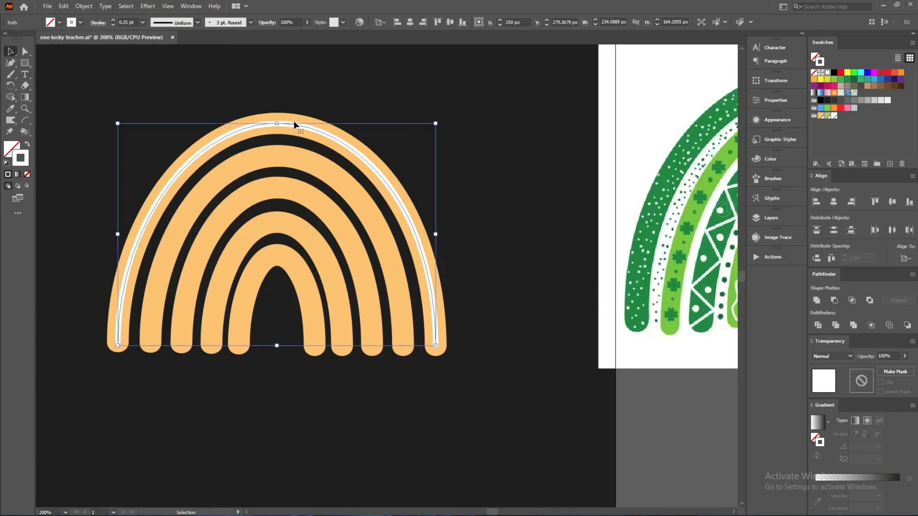
scroll(285, 125, "up", 2)
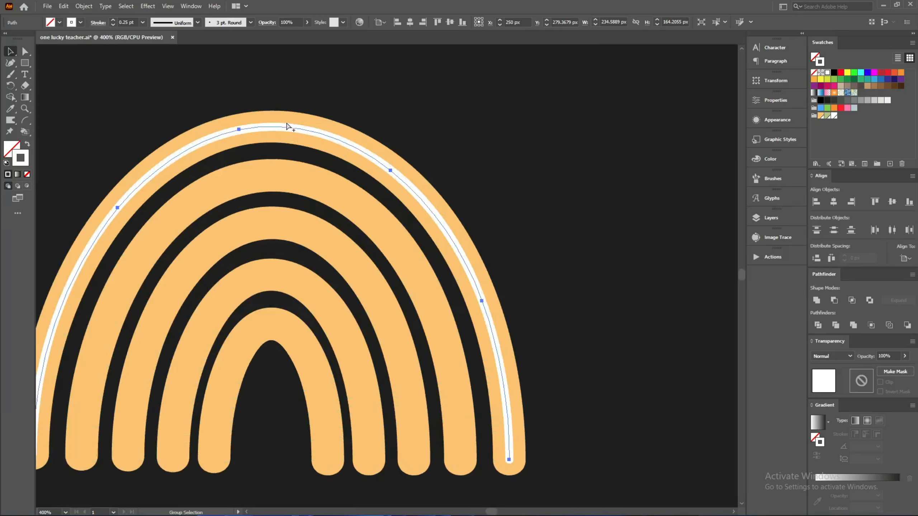
left_click(163, 53)
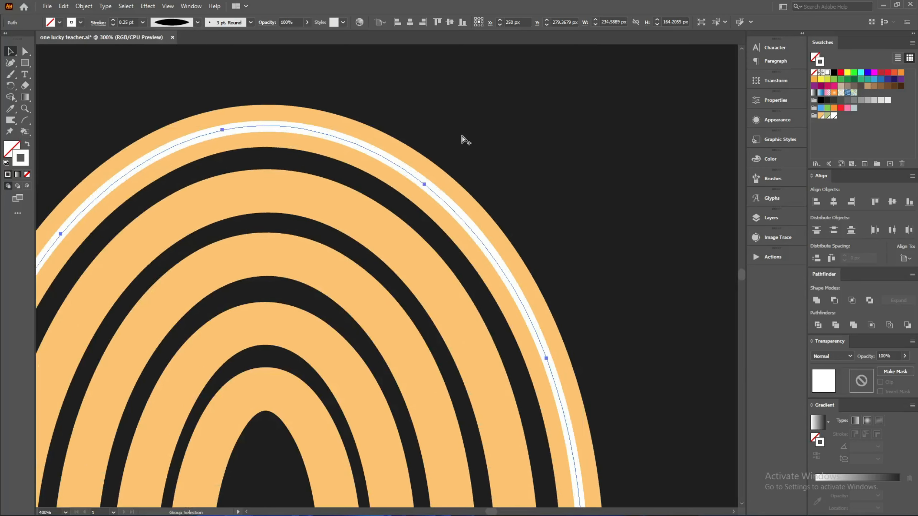
scroll(461, 140, "down", 3)
scroll(524, 304, "up", 1)
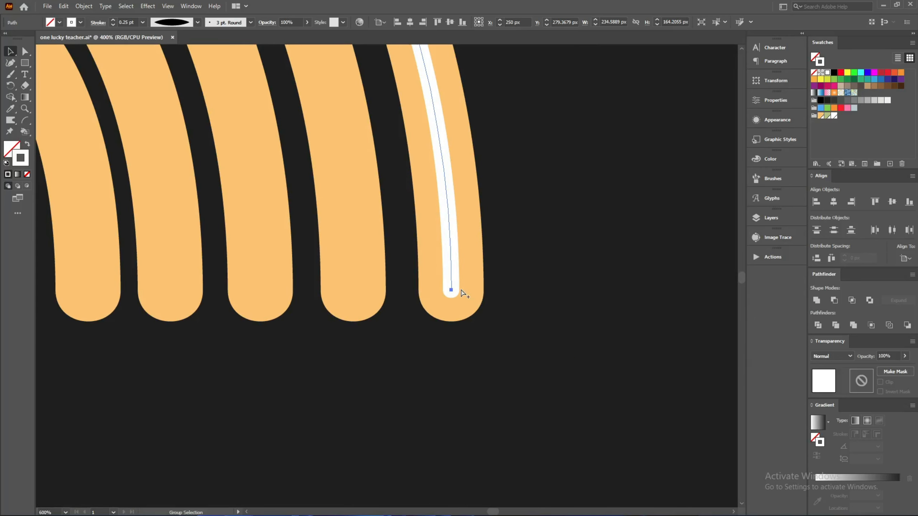
scroll(463, 293, "down", 3)
scroll(313, 56, "up", 2)
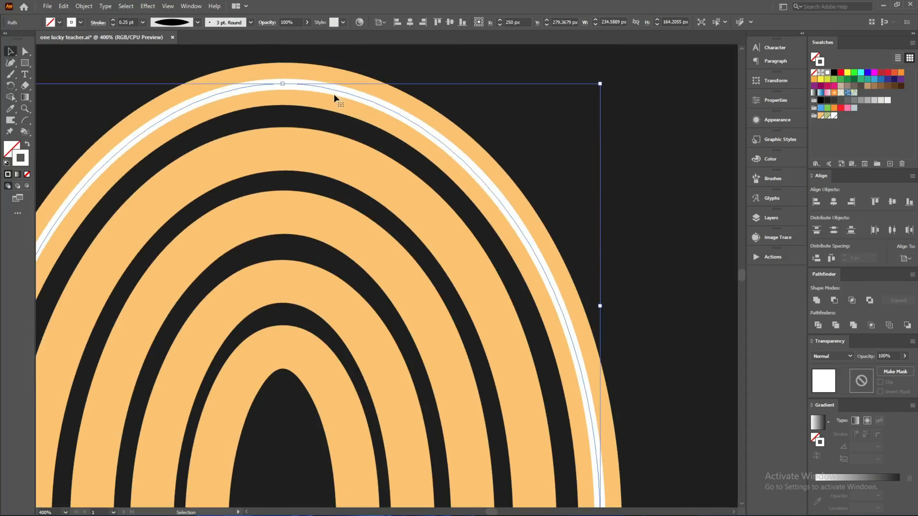
key("Delete")
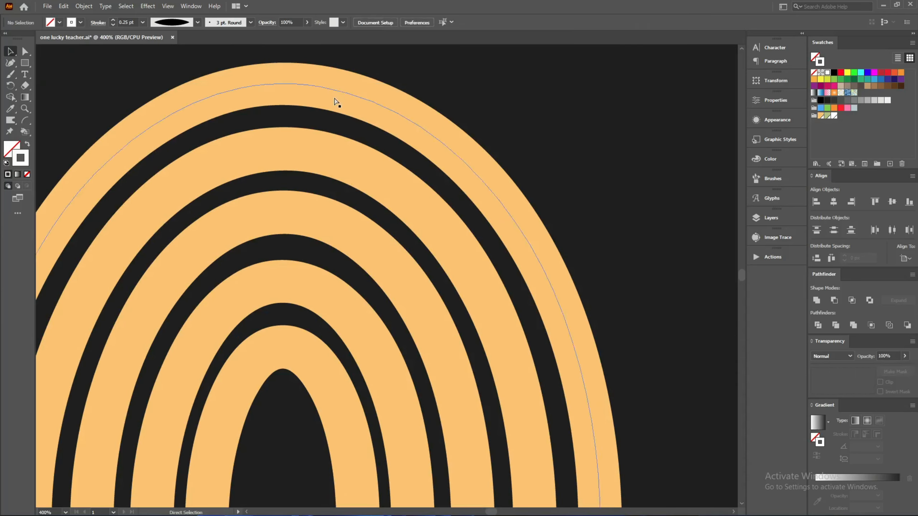
Step: Save the document, duplicate the outermost arch in place and colour the copy's stroke dark green
key("ctrl+s")
left_click(463, 174)
key("a")
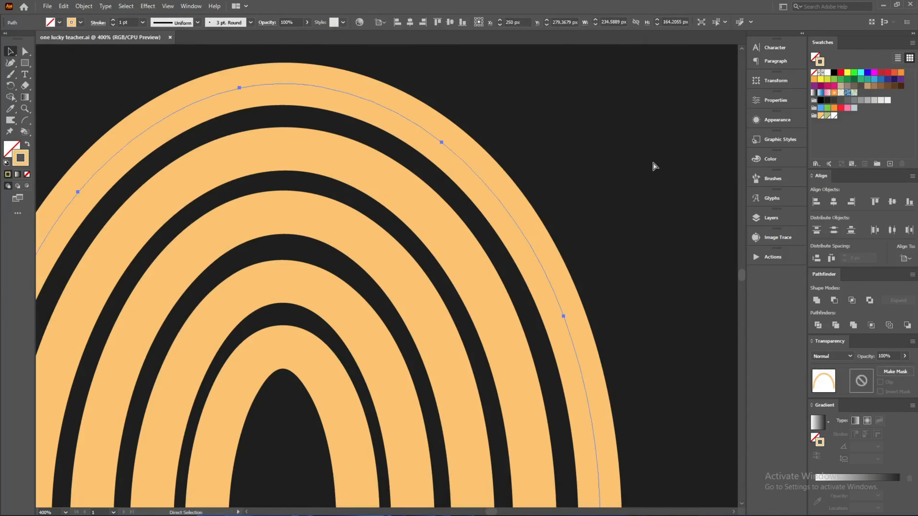
left_click(676, 169)
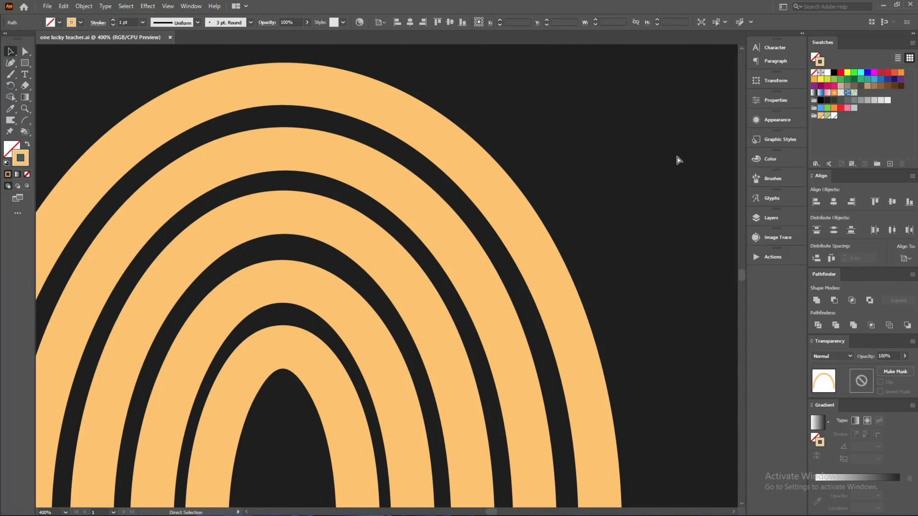
left_click(505, 174)
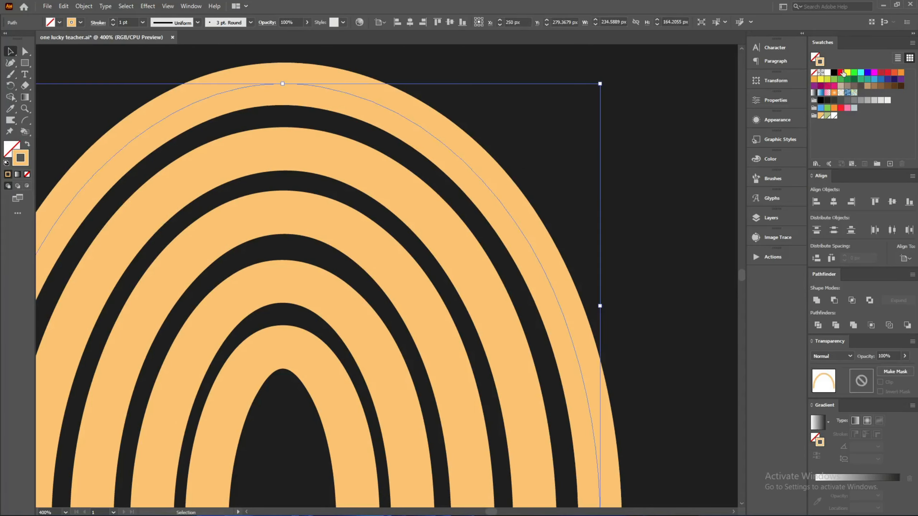
left_click(845, 79)
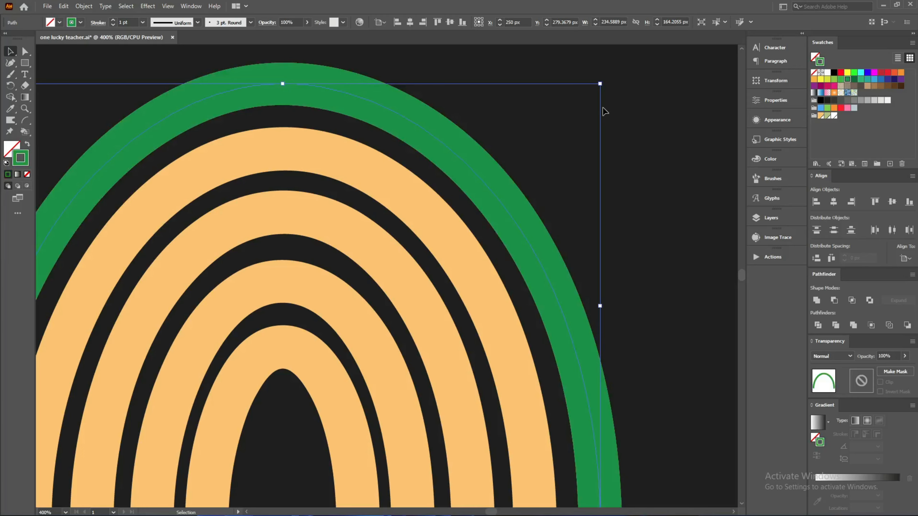
Step: Expand the appearance of the green arch copy so its brush stroke becomes a filled shape
left_click_drag(365, 102, 472, 217)
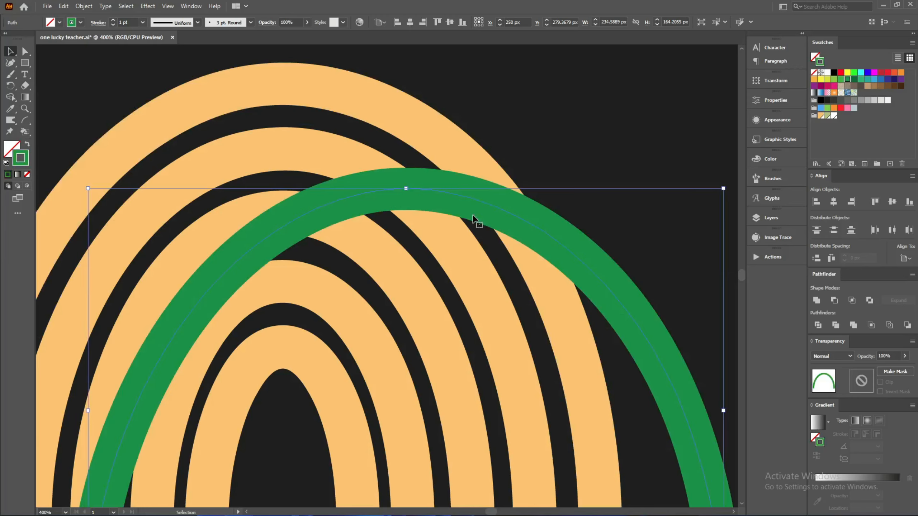
key("ctrl+z")
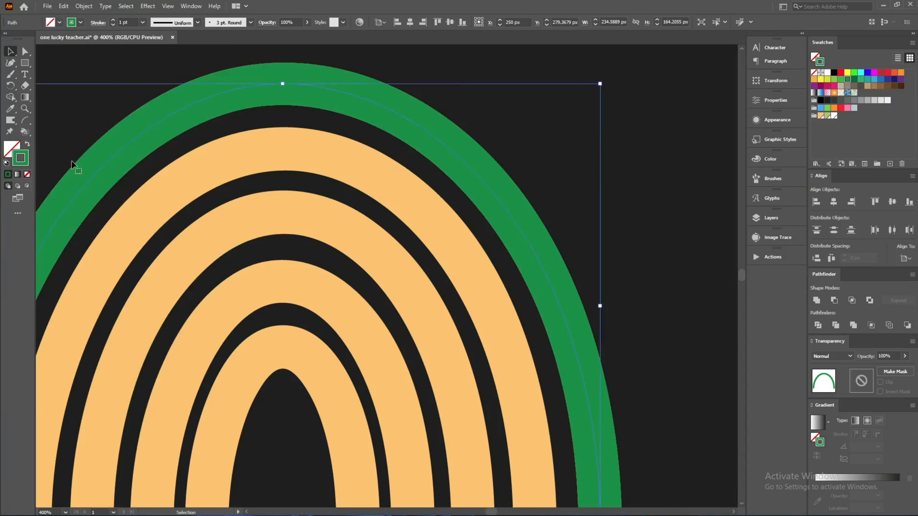
key("ctrl+shift+a")
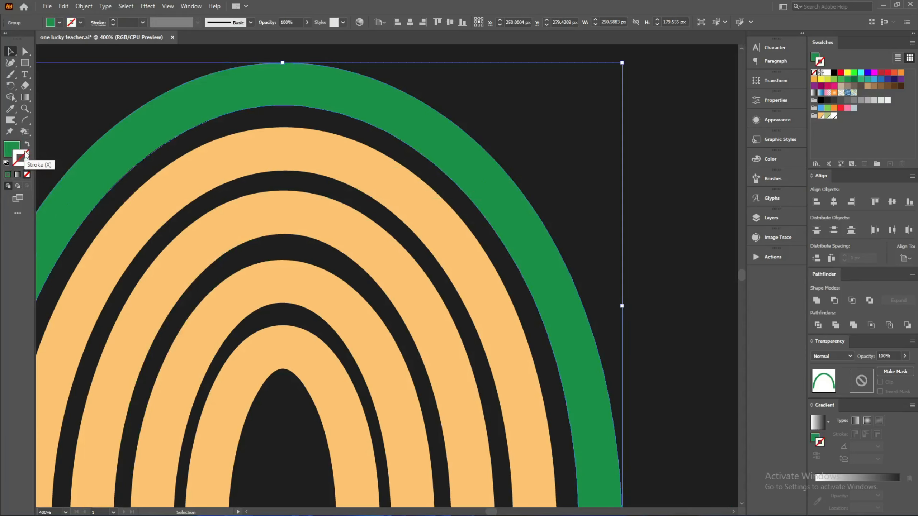
left_click(70, 6)
mouse_move(82, 4)
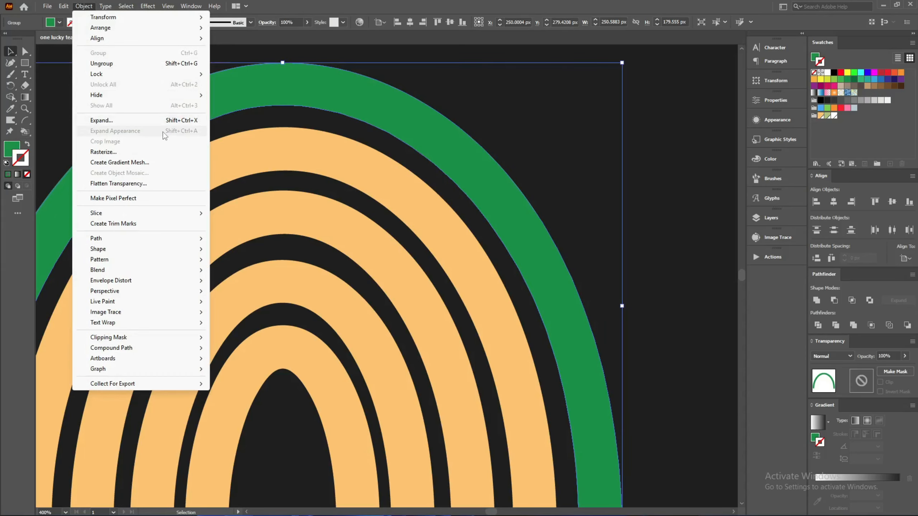
left_click(365, 138)
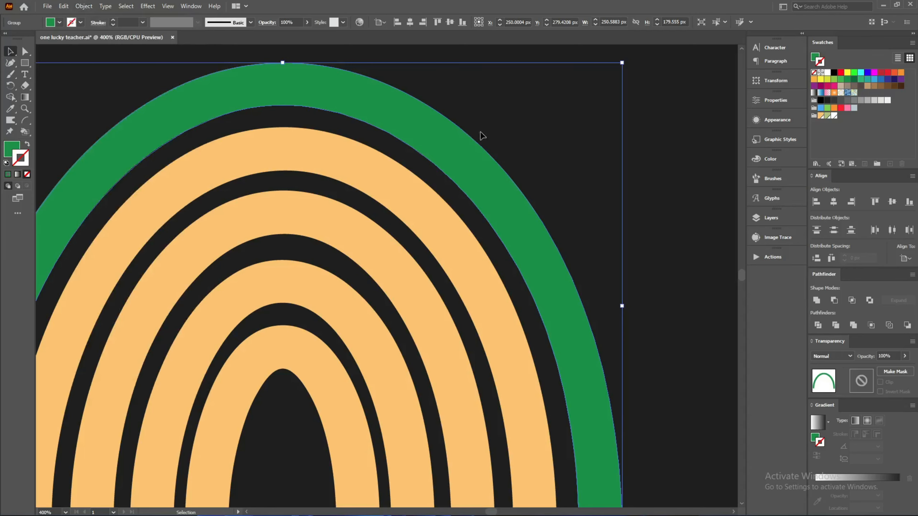
Step: Switch to outline view and move the expanded arch down about 8 px so its top meets the outermost arch's centreline
key("ctrl+minus")
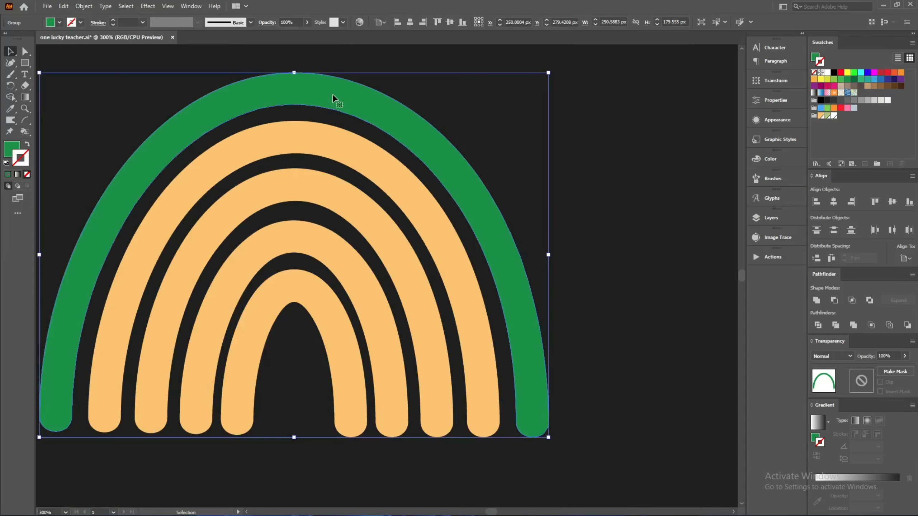
key("ctrl+y")
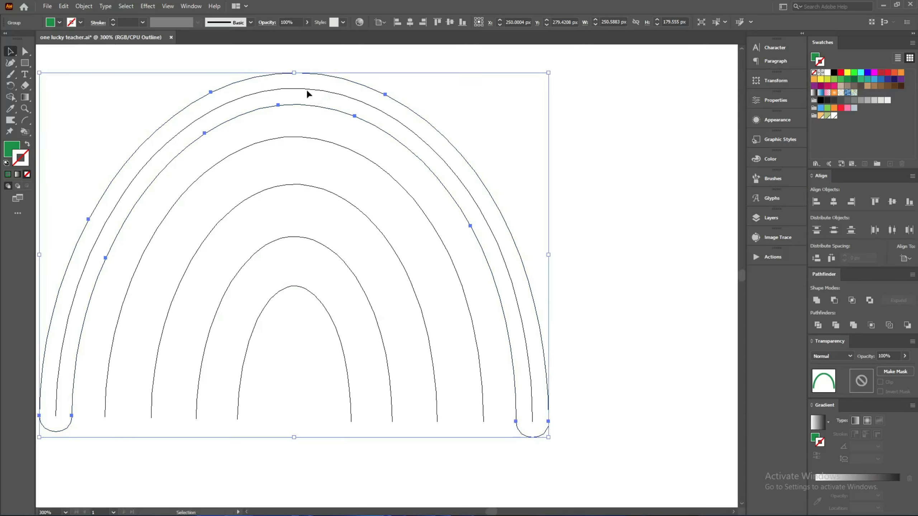
scroll(305, 87, "up", 2)
left_click_drag(303, 69, 299, 105)
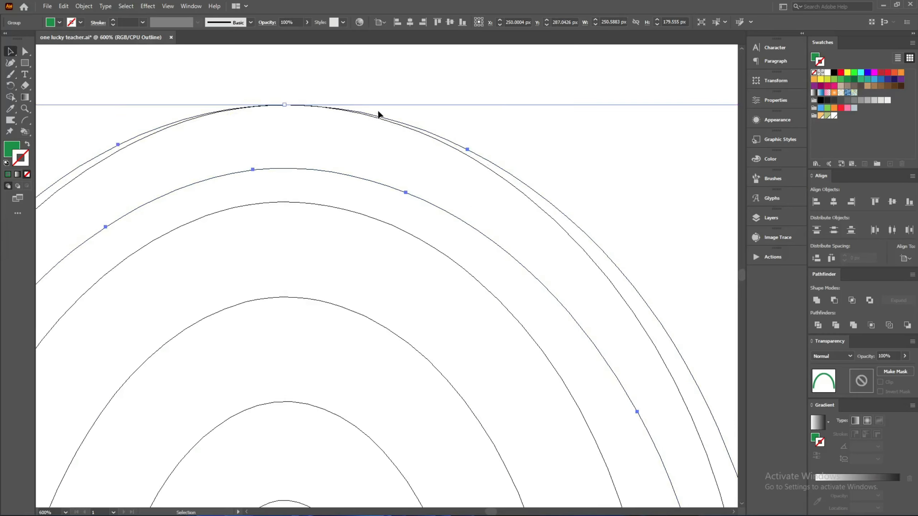
Step: Narrow the expanded arch symmetrically to about 238 px wide and return to preview mode
scroll(415, 95, "down", 2)
key("v")
scroll(161, 269, "down", 2)
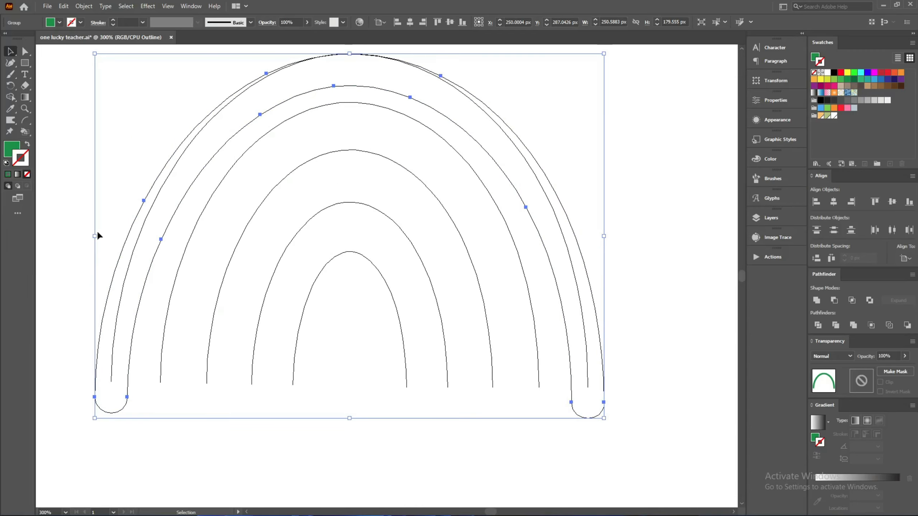
left_click_drag(96, 235, 107, 235)
key("ctrl+y")
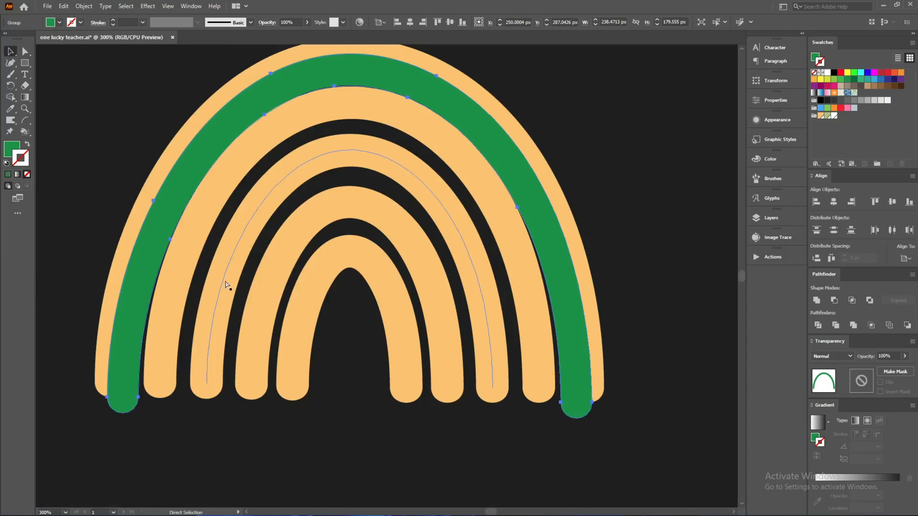
Step: Swap the fill and stroke of the green arch so it has only a green 1 pt outline
key("v")
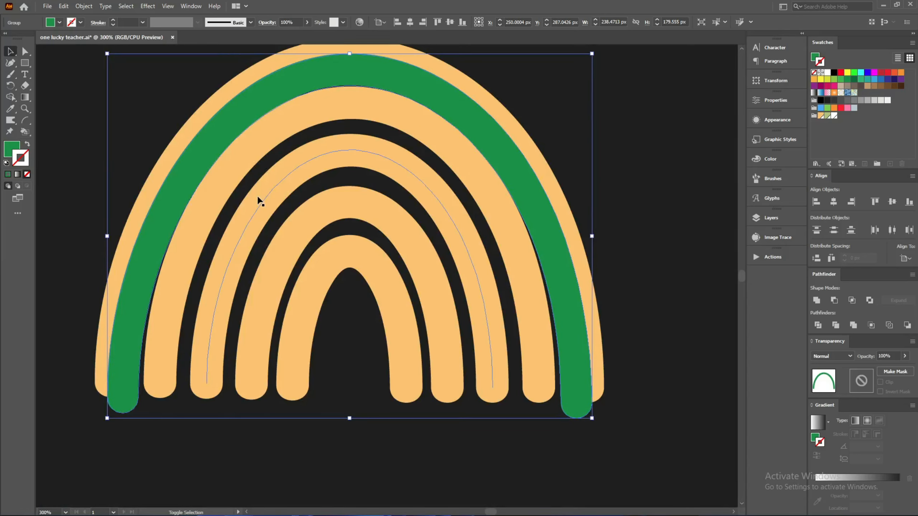
key("shift+x")
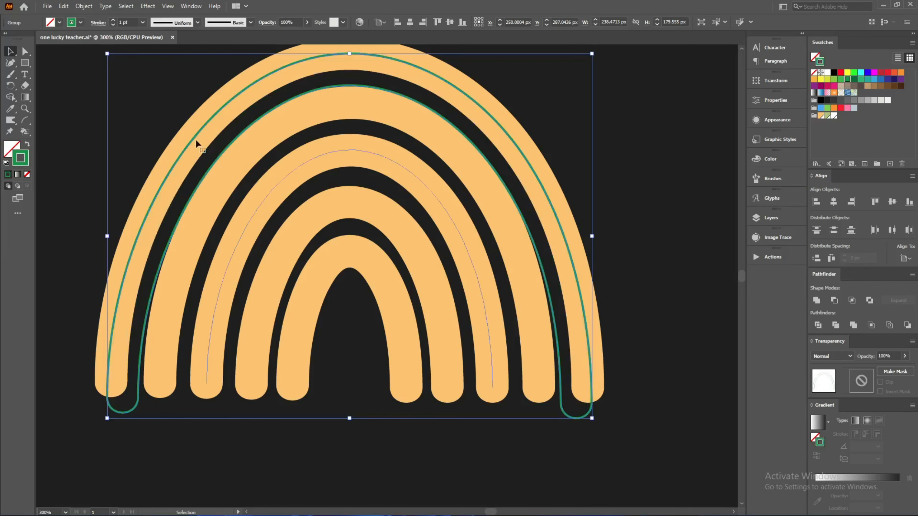
Step: Cut the green outline with the Scissors tool at the outer anchor points near the foot of both legs
scroll(108, 388, "up", 2)
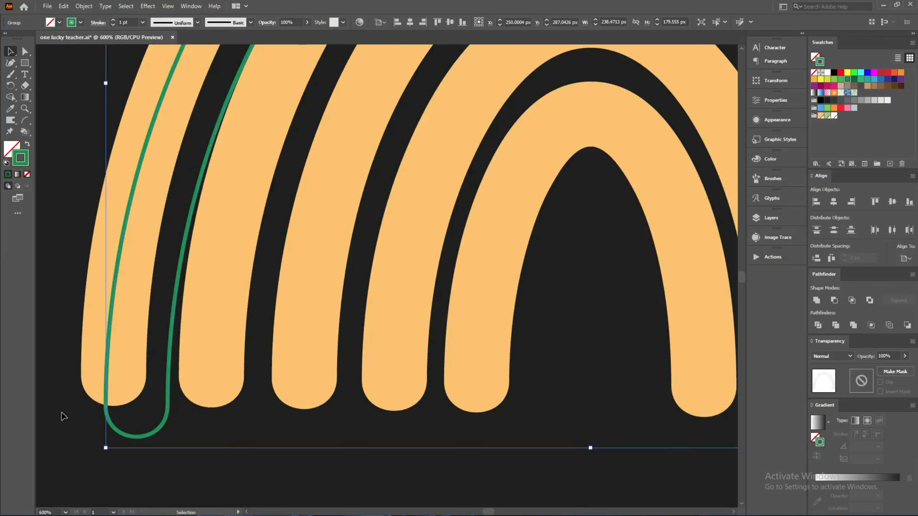
key("c")
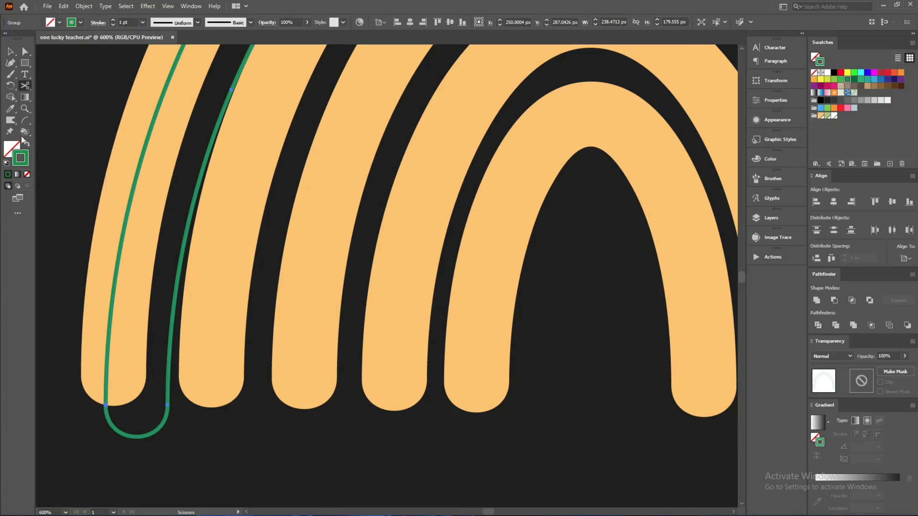
left_click(24, 86)
left_click(106, 405)
left_click_drag(548, 416, 234, 387)
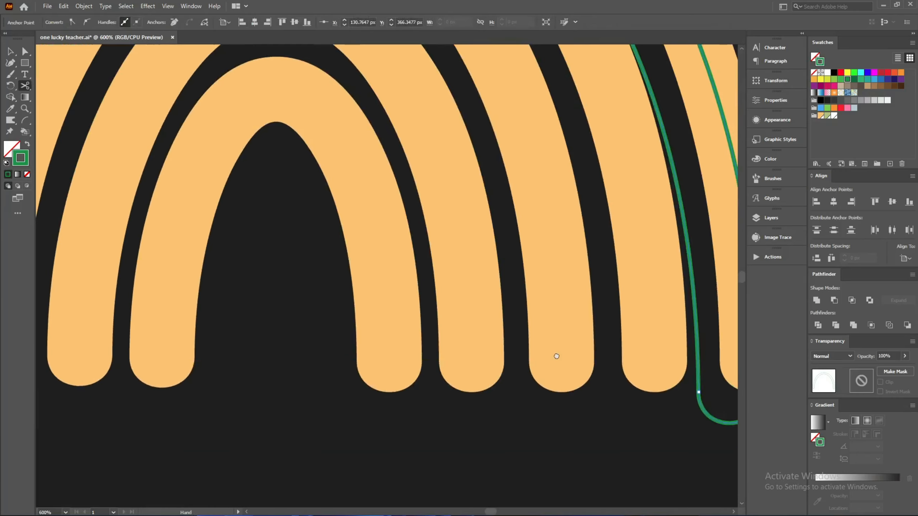
left_click_drag(555, 357, 262, 341)
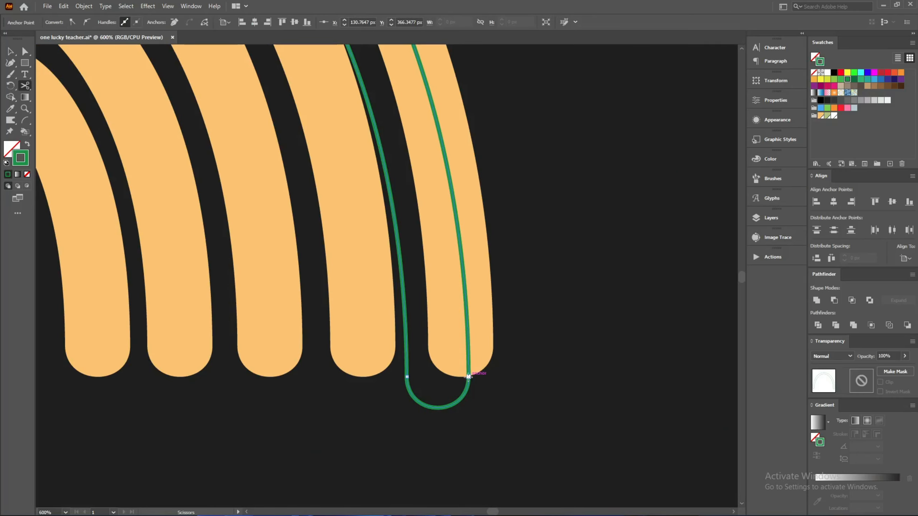
left_click(468, 376)
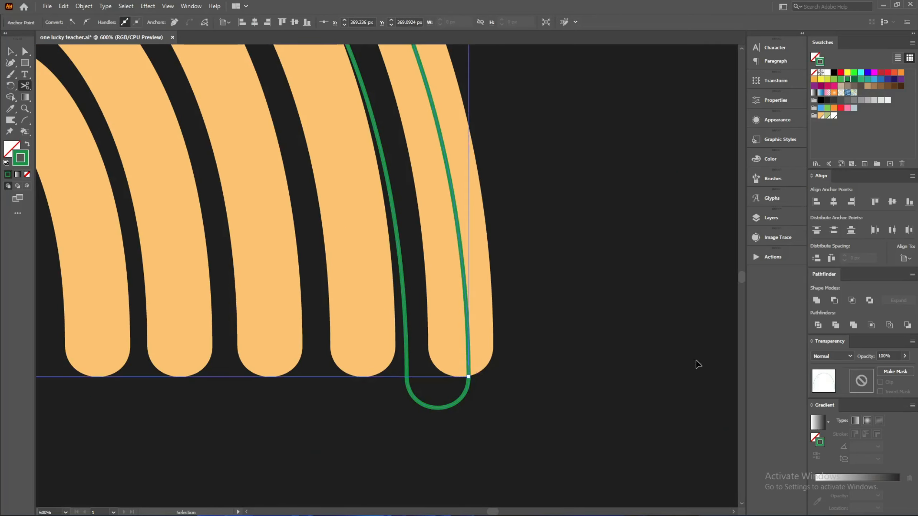
Step: Delete the inner part of the cut green outline, keeping only its outer curve
scroll(694, 365, "down", 1)
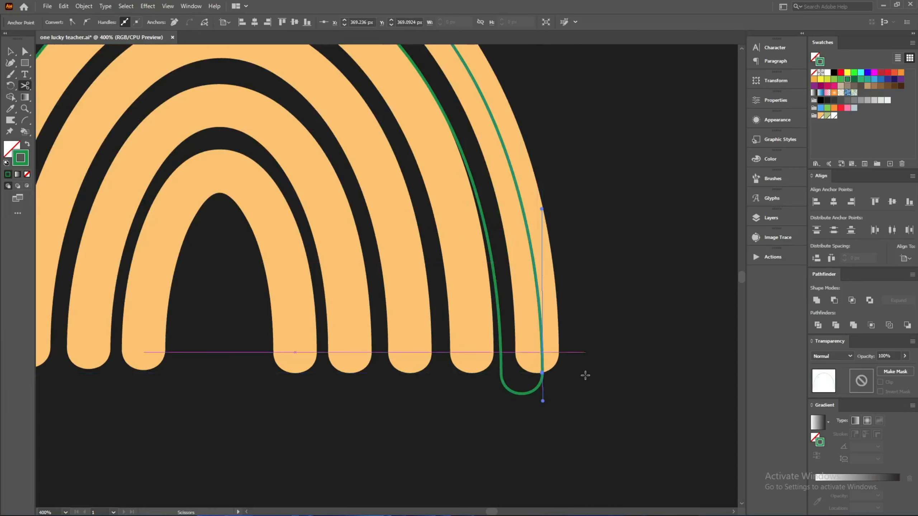
key("a")
left_click(501, 371)
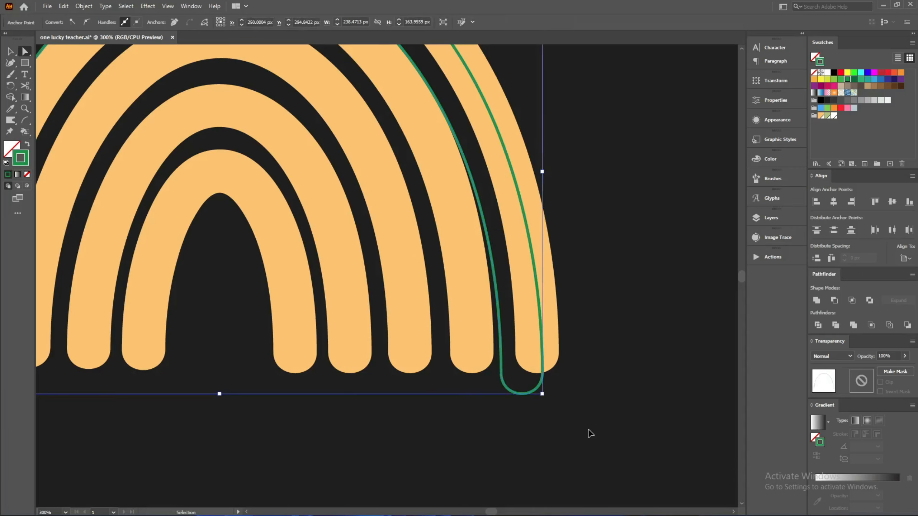
scroll(588, 430, "down", 1)
key("Delete")
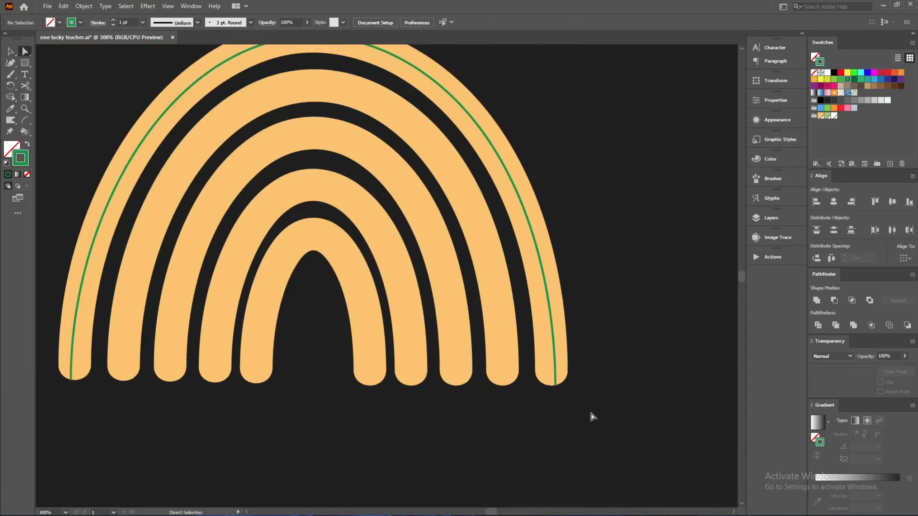
Step: Try moving the green curve sideways off the rainbow and undo the move
scroll(577, 405, "up", 3)
key("v")
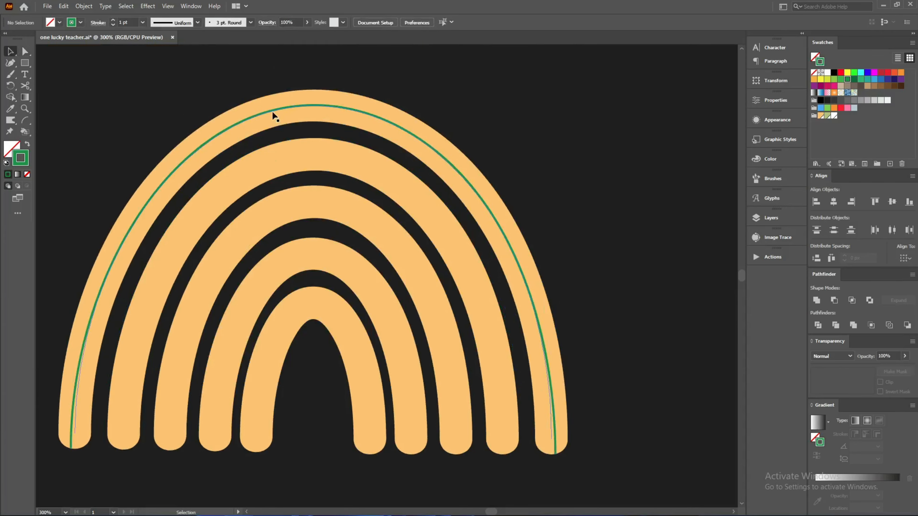
left_click_drag(273, 116, 528, 113)
key("ctrl+z")
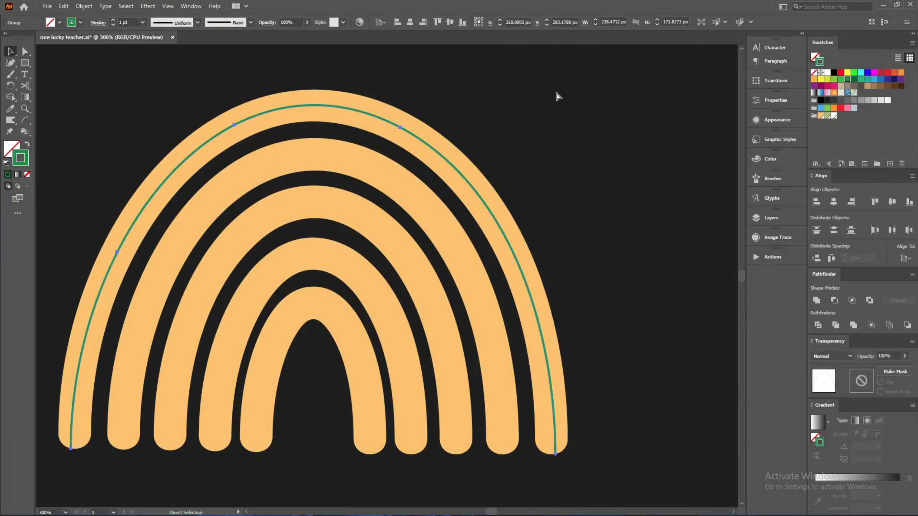
Step: Save the document and change the curve's green stroke to white
key("v")
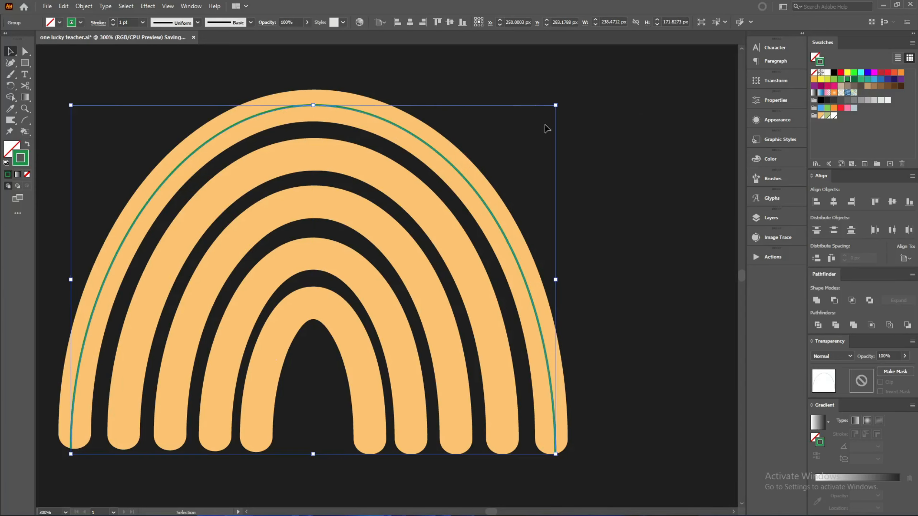
key("ctrl+s")
left_click(835, 116)
key("a")
scroll(233, 92, "up", 1)
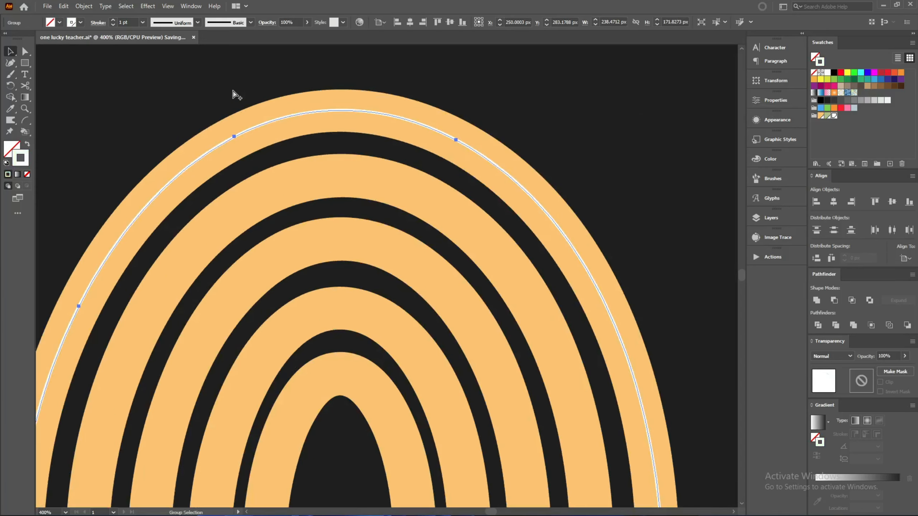
key("v")
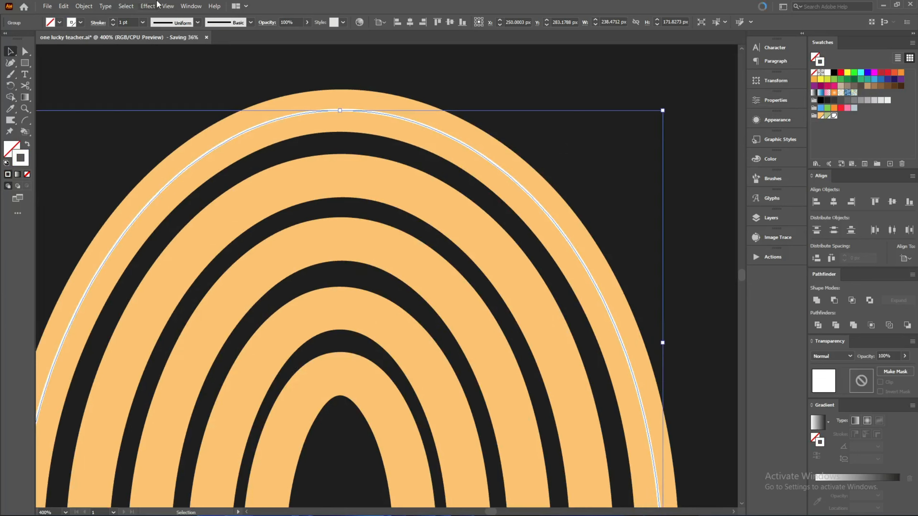
Step: Start a Zig Zag effect on the white curve, using smooth points
left_click(148, 6)
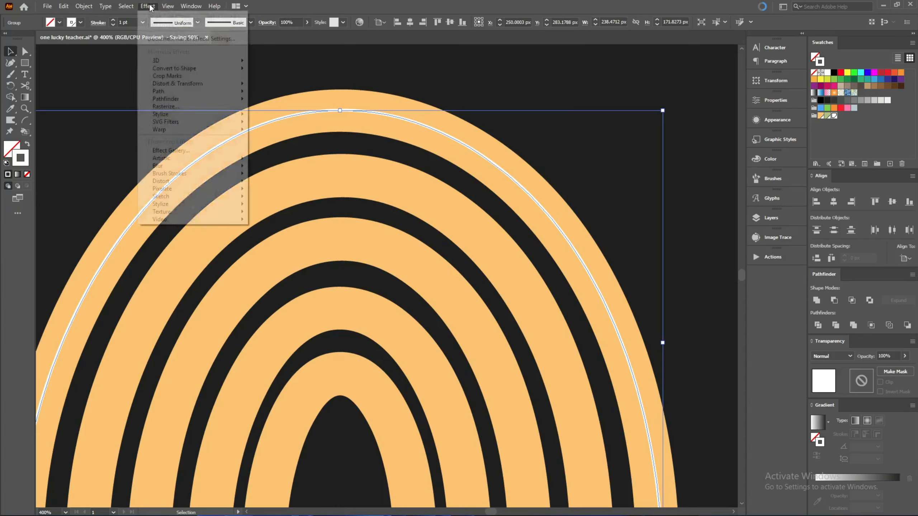
mouse_move(194, 123)
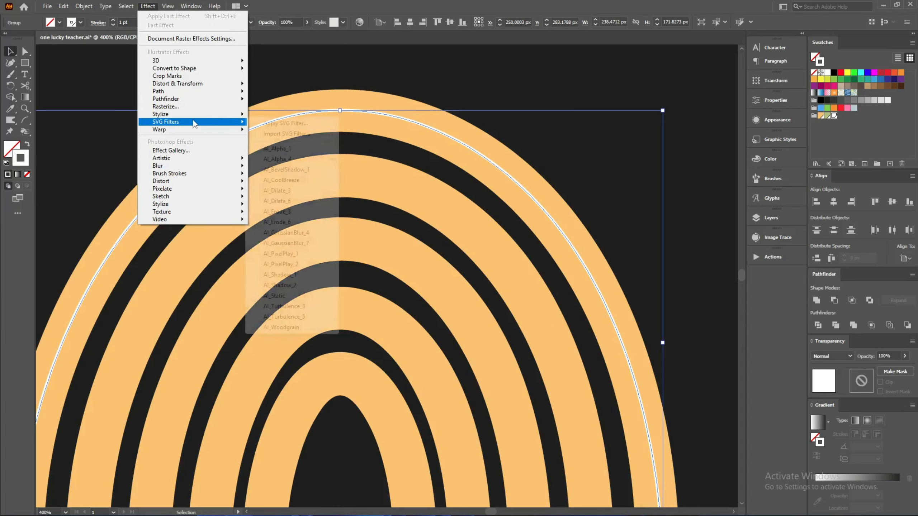
mouse_move(195, 83)
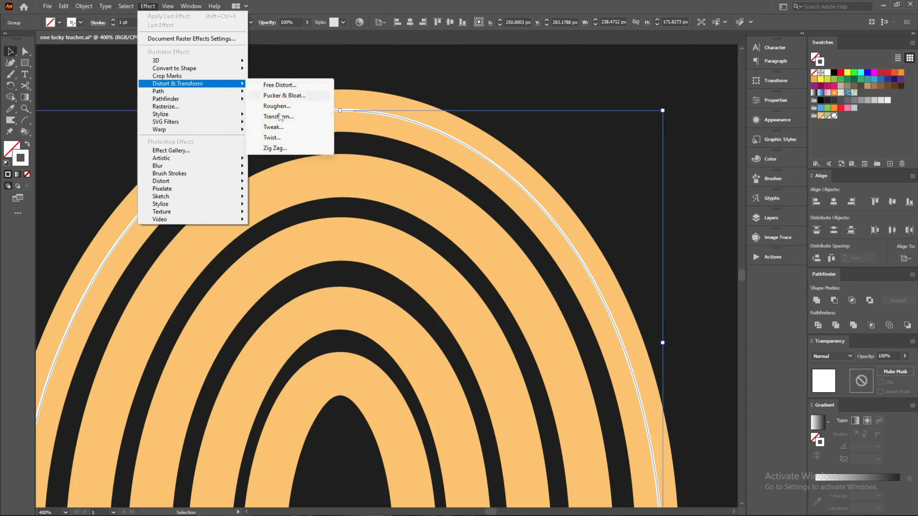
left_click(281, 147)
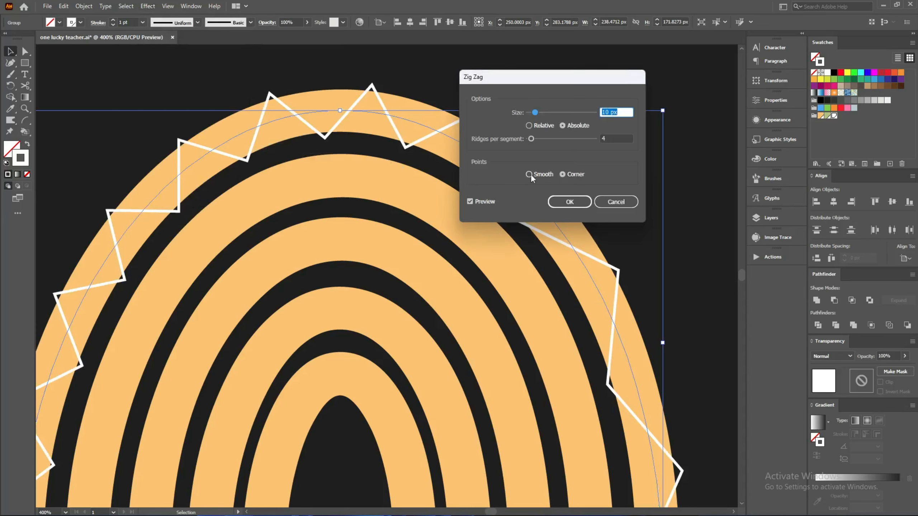
left_click(529, 174)
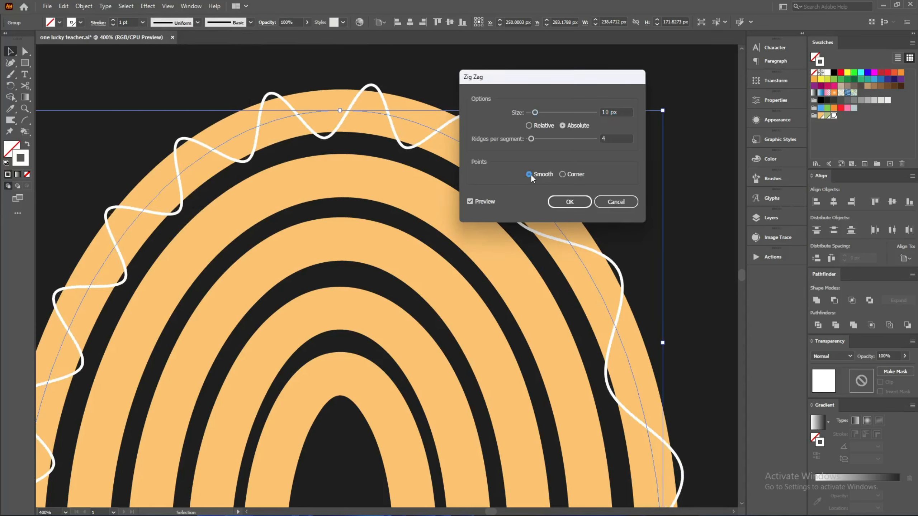
Step: Set the Zig Zag effect's absolute size to 4 px
left_click(621, 111)
key("Down")
key("Down")
key("Down")
key("Down")
key("Down")
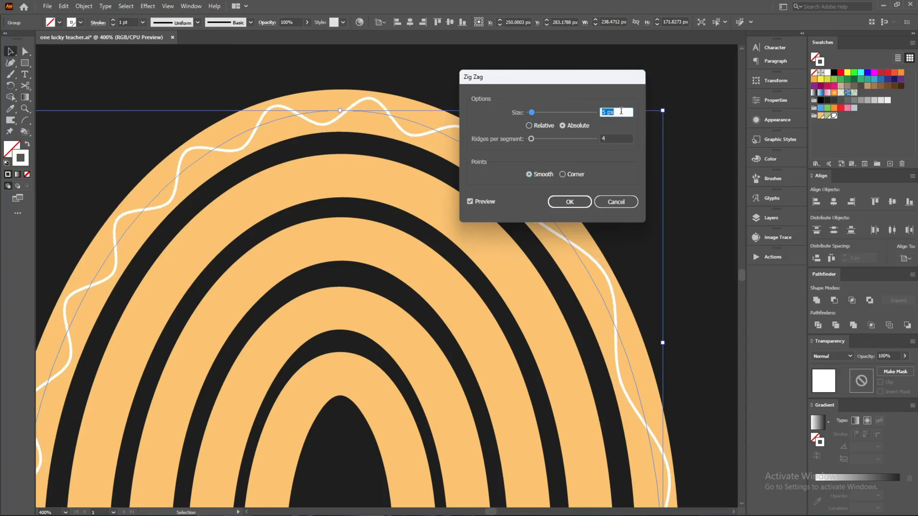
key("Down")
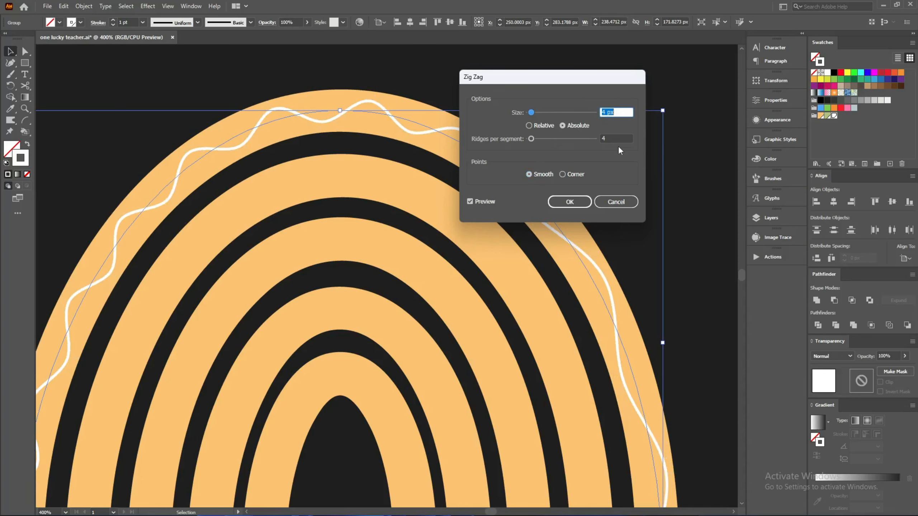
Step: Set the Zig Zag effect to 8 ridges per segment and apply it
left_click(612, 137)
key("Up")
key("Up")
key("Up")
key("Up")
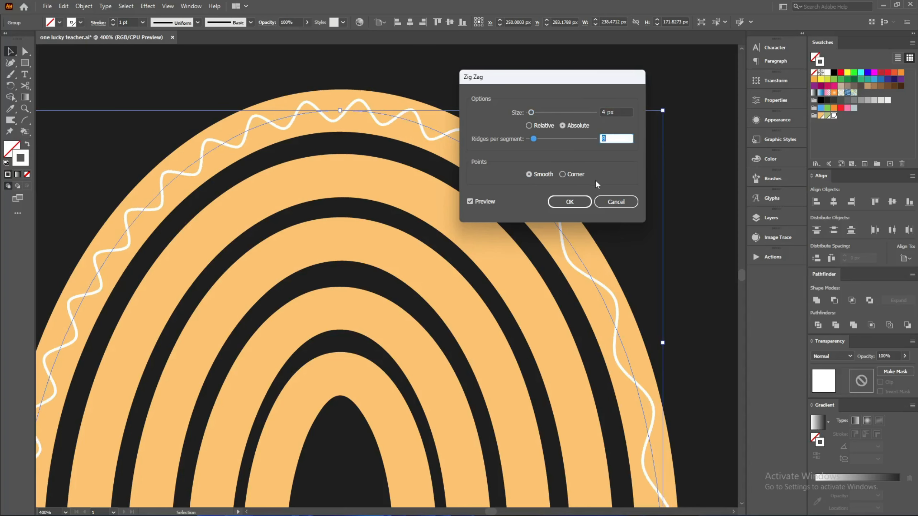
left_click(570, 201)
Step: Examine the wavy white line along the outermost arch, especially where it ends at the feet of the legs
key("ctrl+minus")
key("ctrl+minus")
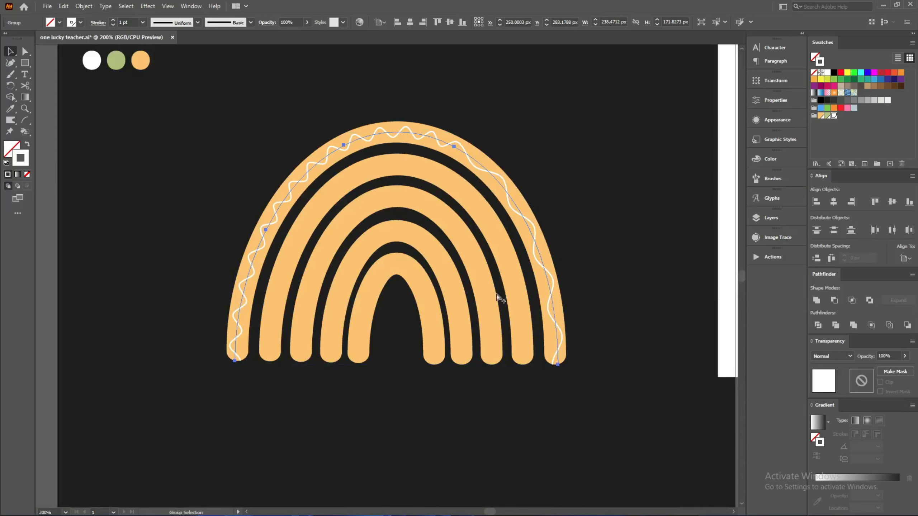
scroll(499, 298, "up", 2)
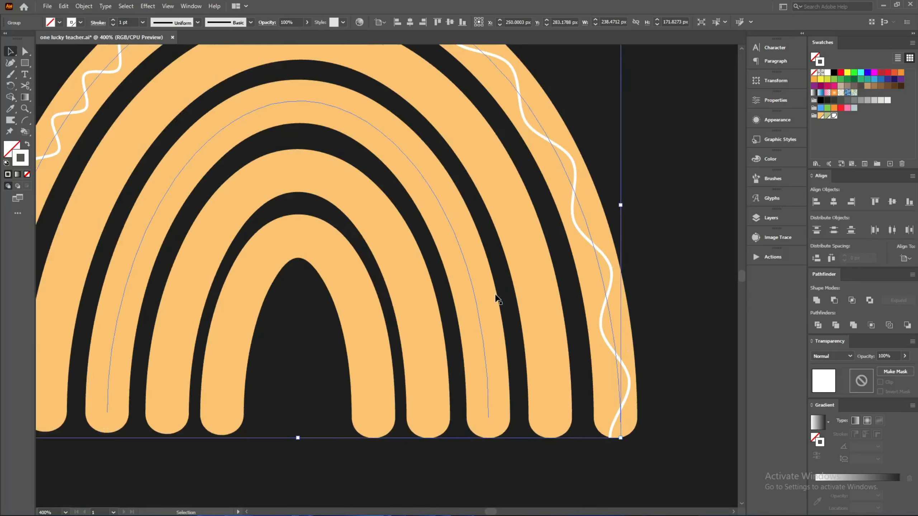
scroll(556, 362, "down", 1)
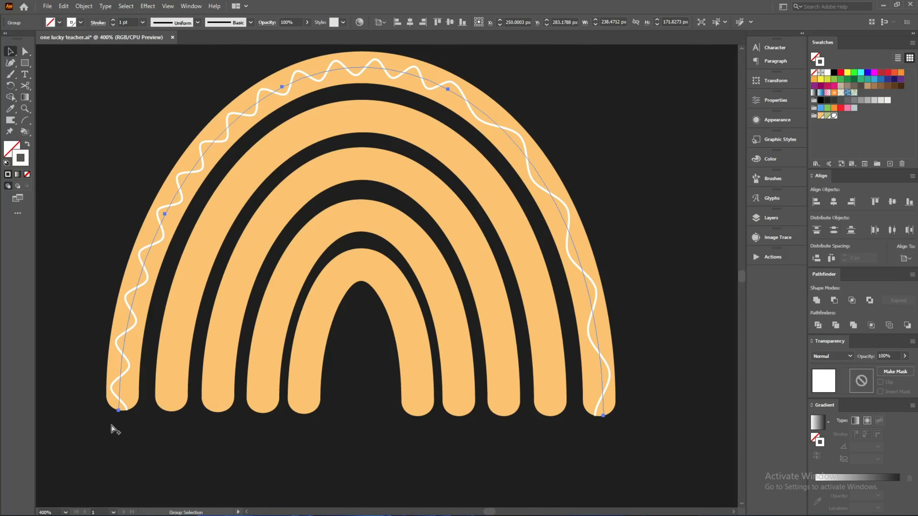
scroll(116, 425, "up", 3)
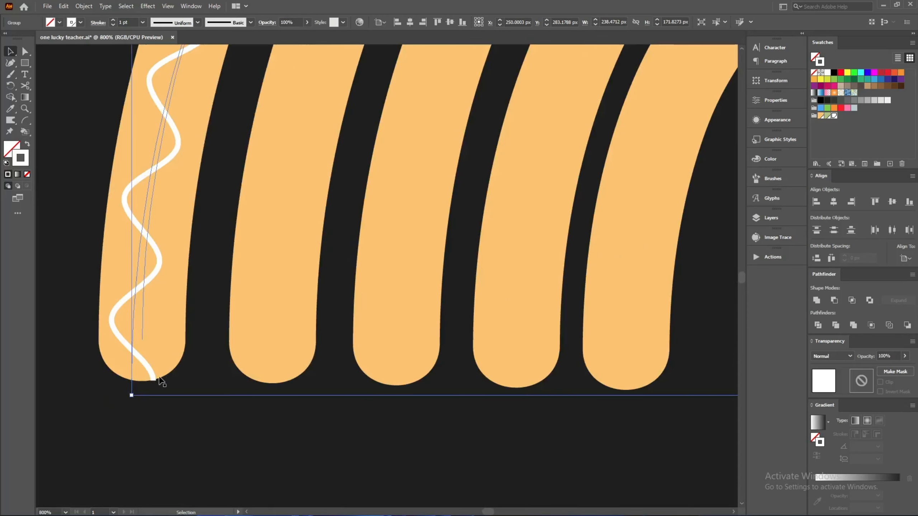
key("a")
key("v")
scroll(209, 413, "down", 3)
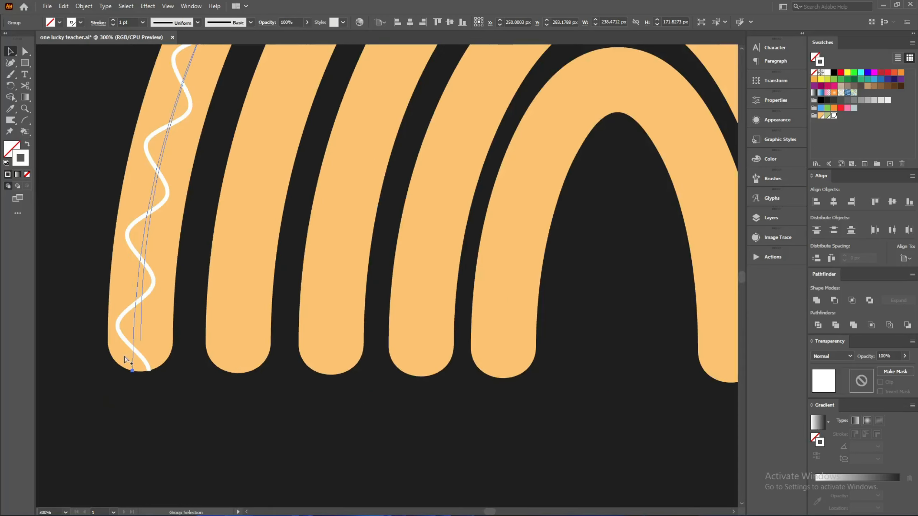
Step: Try to erase the lower ends of the wavy white line in one rectangular Eraser pass, undo it and deselect
key("shift+e")
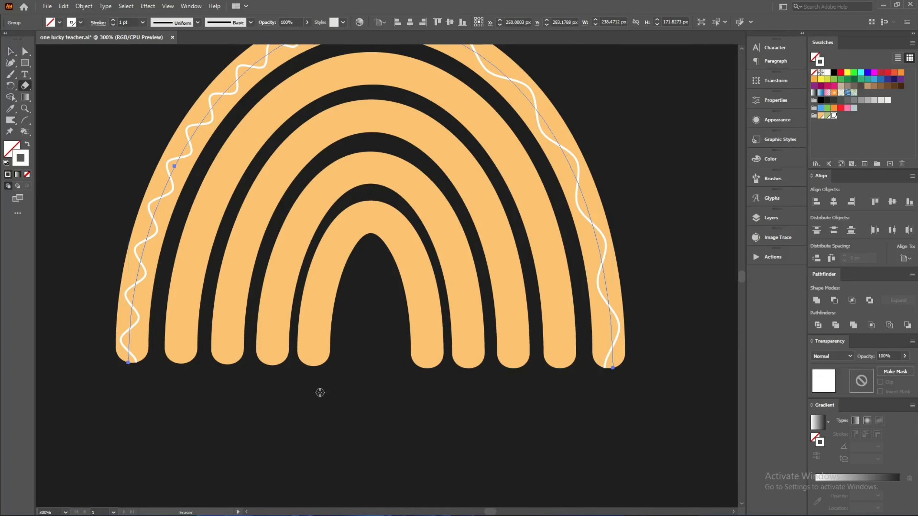
mouse_move(695, 438)
left_mouse_down()
mouse_move(117, 359)
mouse_move(108, 333)
left_mouse_up()
key("ctrl+z")
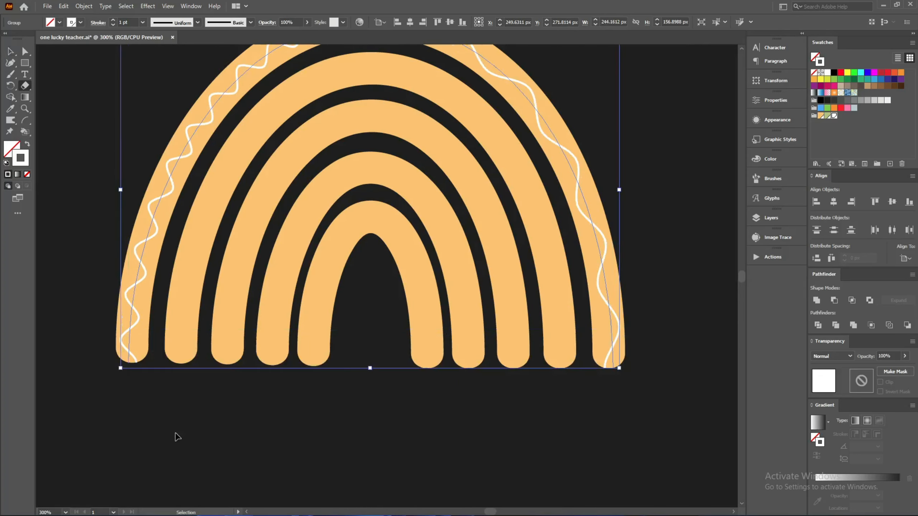
key("v")
left_click(357, 425)
Step: Try moving the outermost orange arch aside and undo the move
scroll(358, 420, "up", 3)
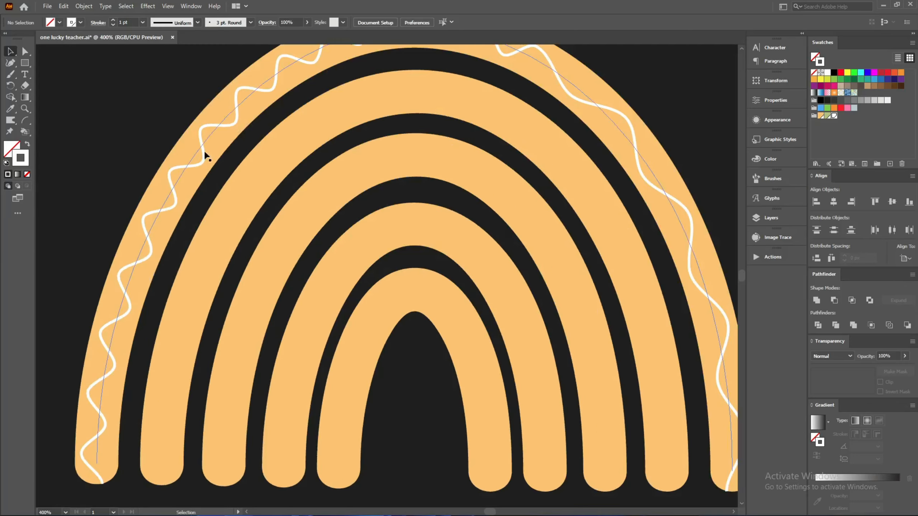
left_click_drag(369, 82, 165, 133)
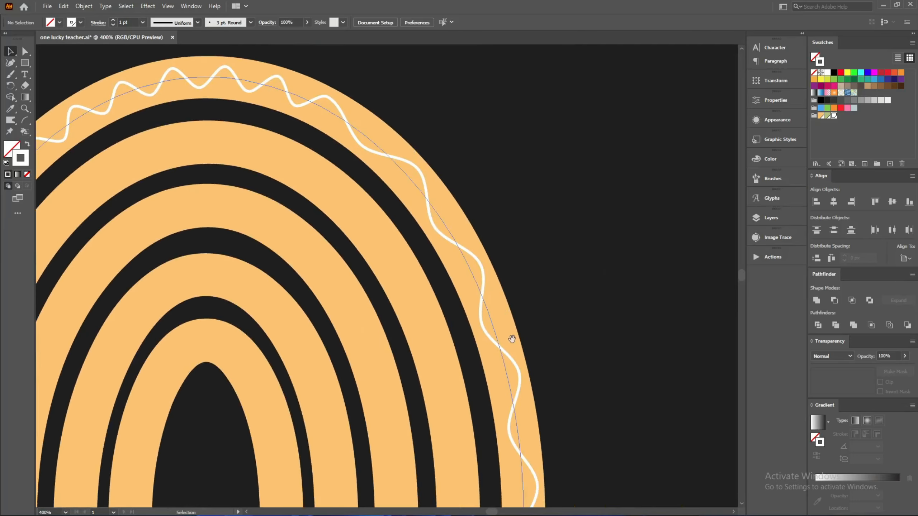
left_click_drag(509, 339, 690, 364)
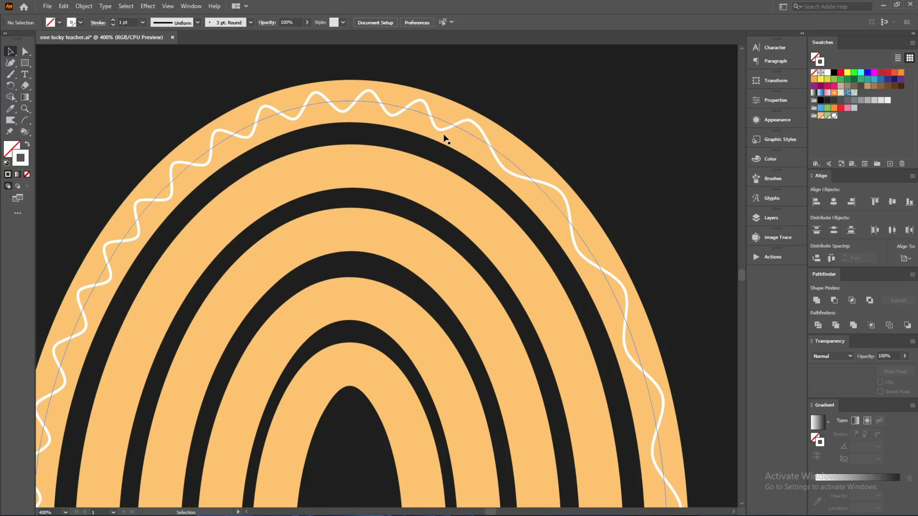
left_click_drag(444, 135, 658, 111)
key("ctrl+z")
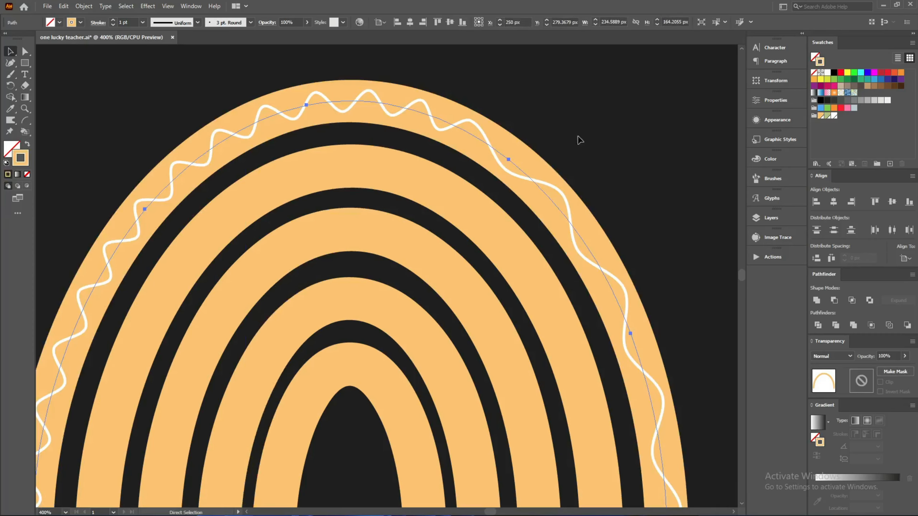
Step: Try locking only the outermost orange arch beneath the wavy line, and undo the last change
key("v")
left_click_drag(588, 117, 510, 191)
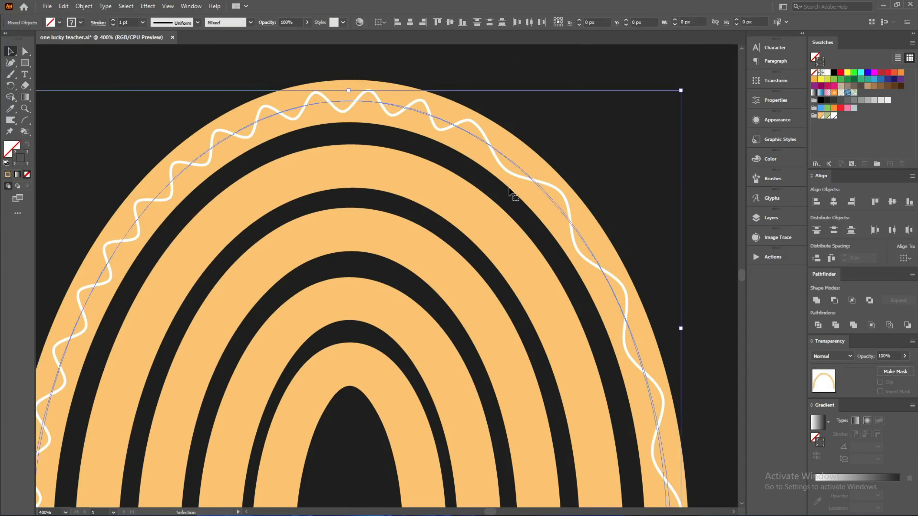
left_click(556, 203)
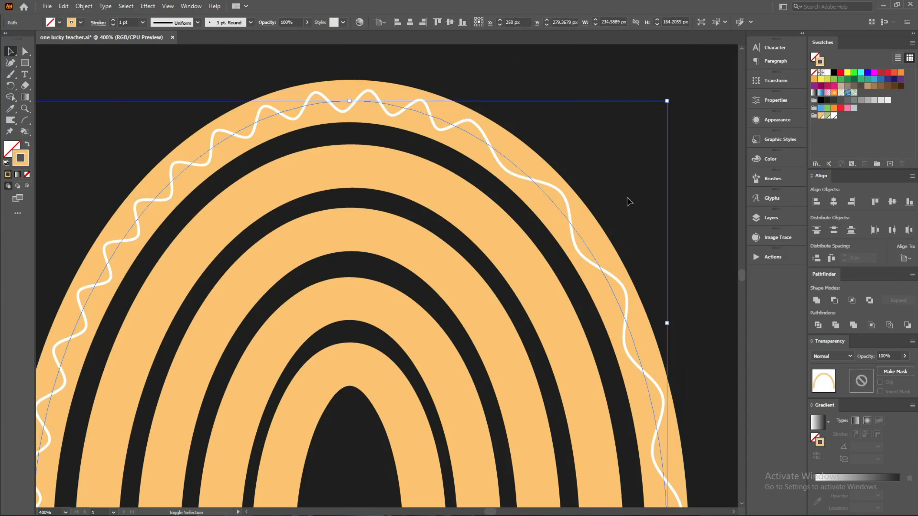
key("ctrl+2")
left_click_drag(524, 185, 545, 221)
key("ctrl+z")
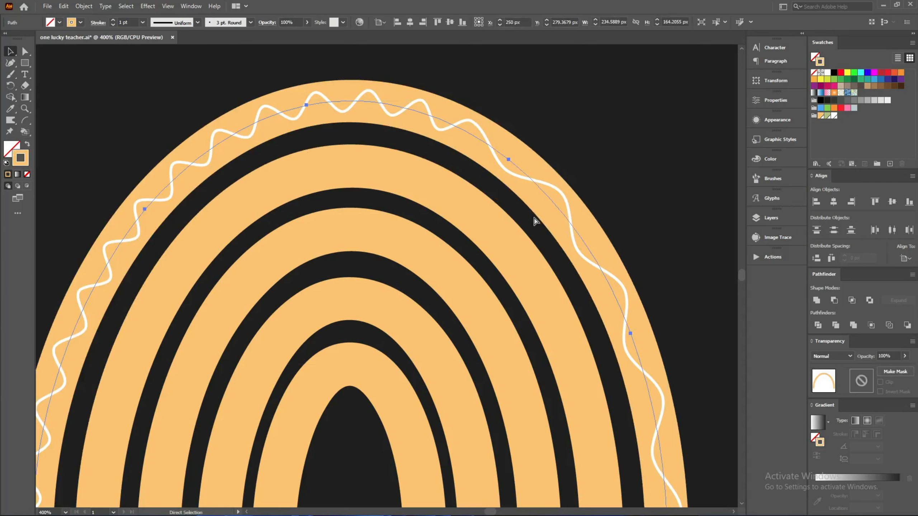
Step: Lock the outermost orange arch and expand the appearance of the wavy white line lying on it
key("ctrl+2")
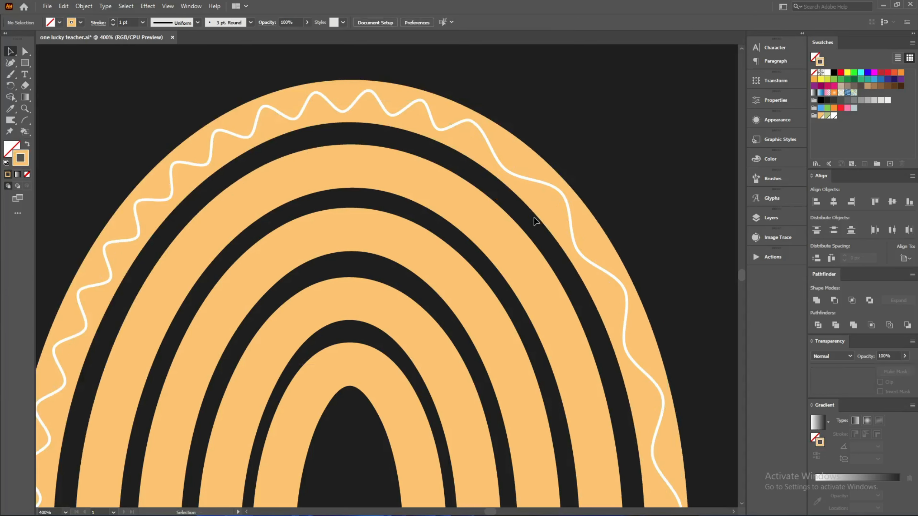
left_click(350, 107)
key("a")
scroll(350, 106, "down", 1, "alt")
key("v")
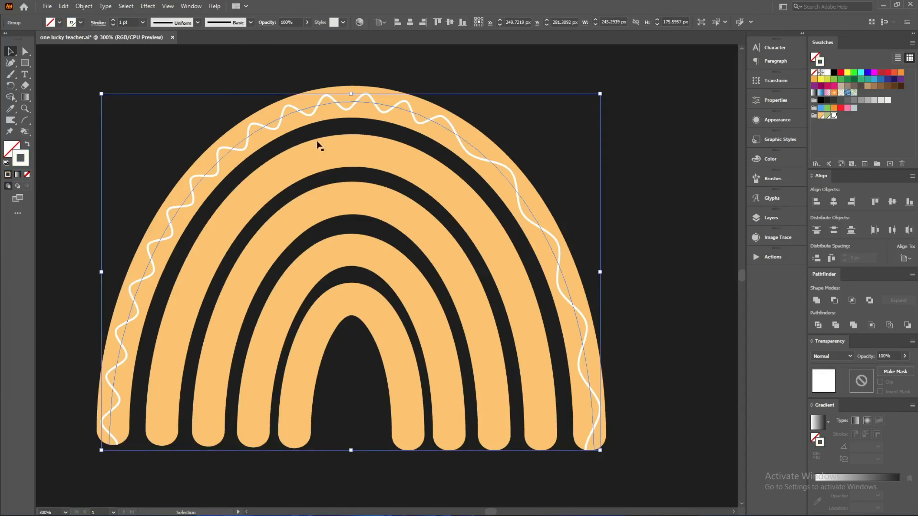
left_click(86, 6)
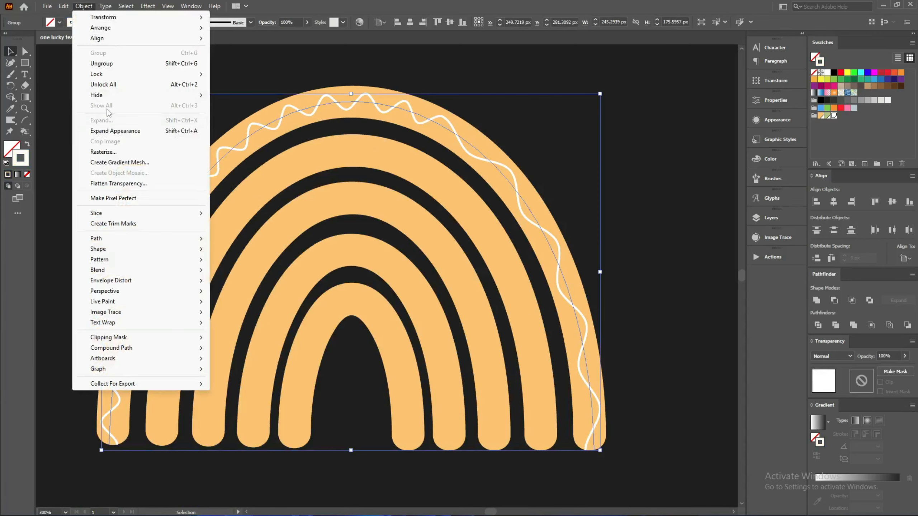
left_click(108, 131)
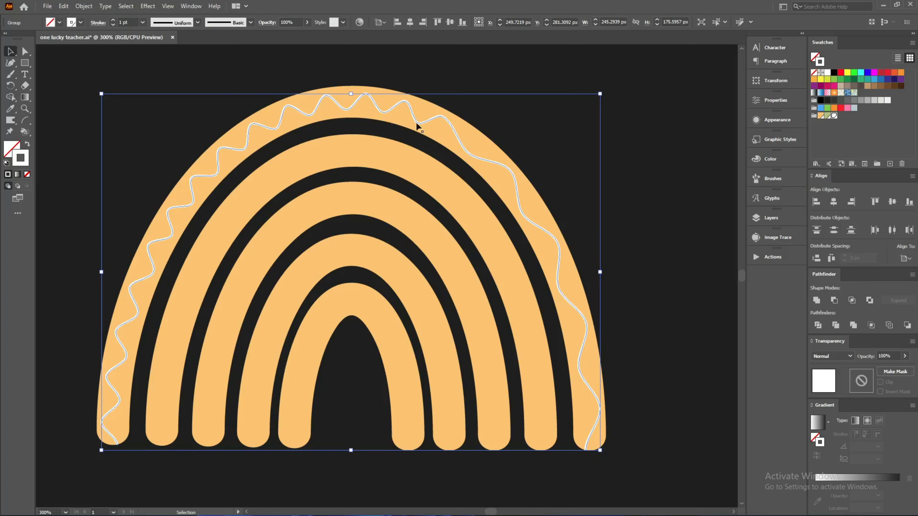
Step: Cut the wavy white line with Scissors at the peak just right of the arch's crown
scroll(371, 94, "up", 3)
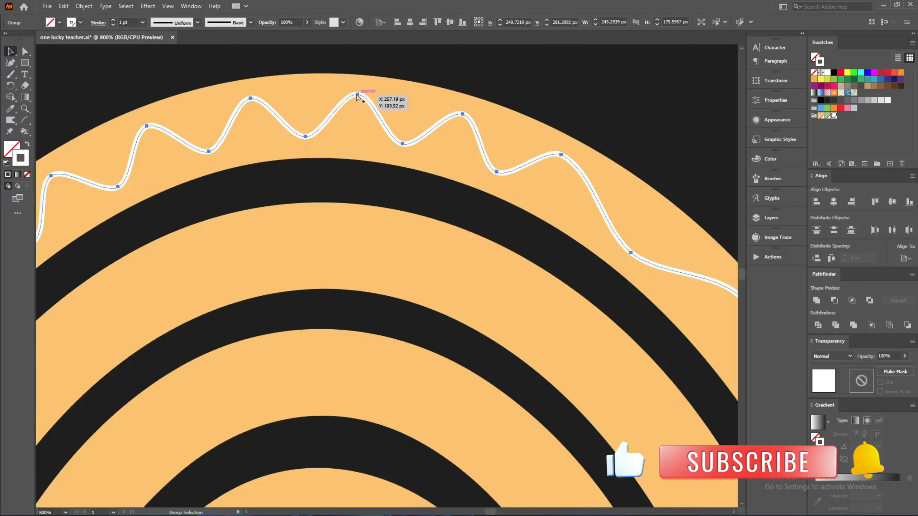
key("c")
left_click(357, 94)
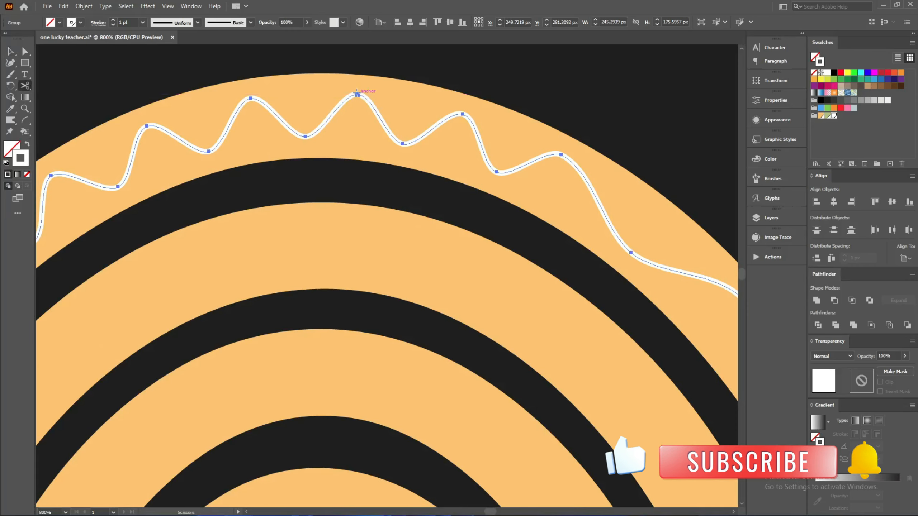
key("v")
scroll(445, 82, "down", 2)
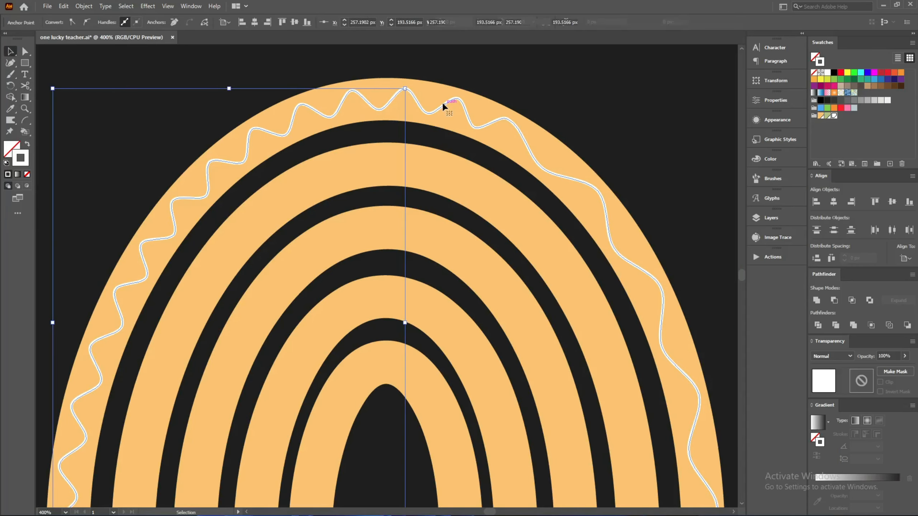
Step: Delete the part of the wavy line that runs down the right side from the cut
left_click(442, 104)
key("a")
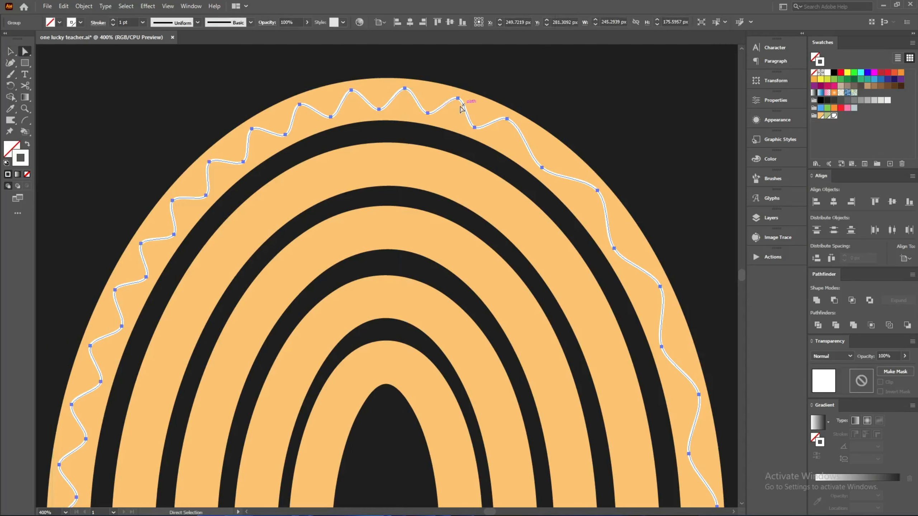
left_click(458, 98)
key("Delete")
key("Delete")
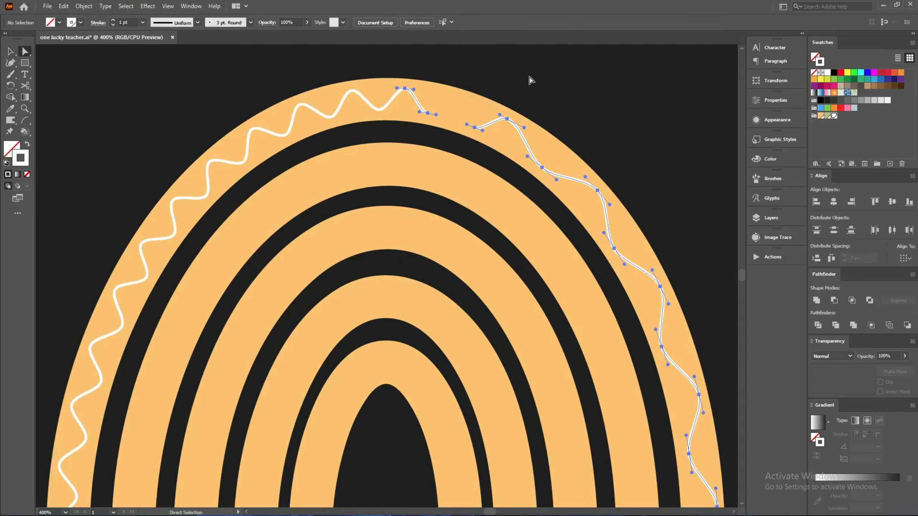
key("v")
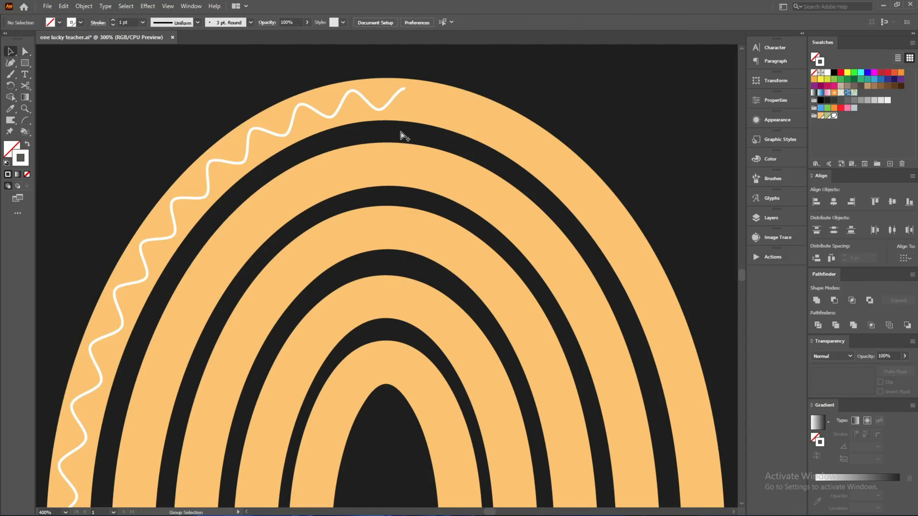
Step: Cut the remaining wavy line at its lowest bend near the left foot and delete the short tail below
key("ctrl+0")
scroll(234, 342, "up", 3)
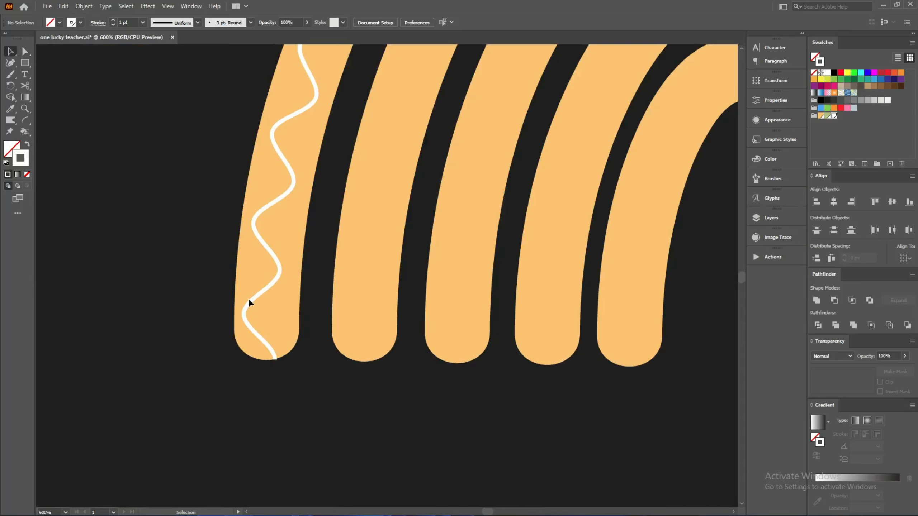
left_click(249, 298)
key("c")
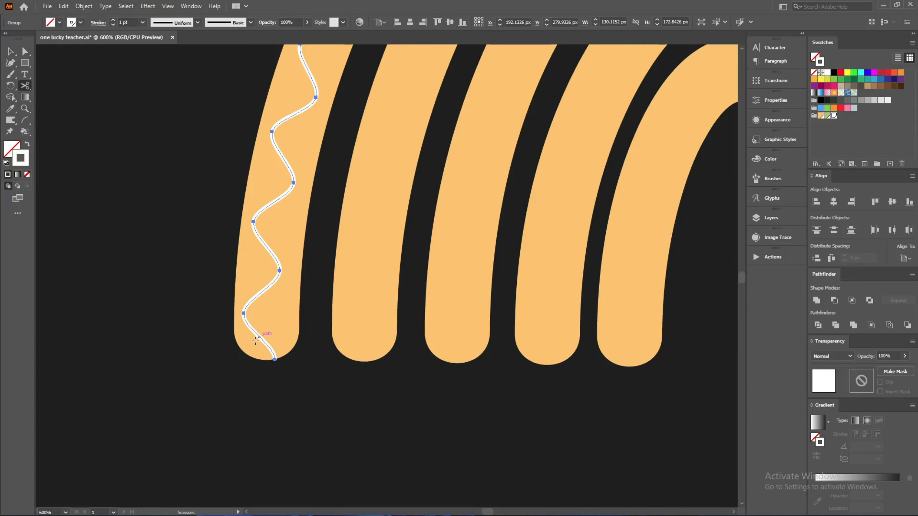
left_click(243, 312)
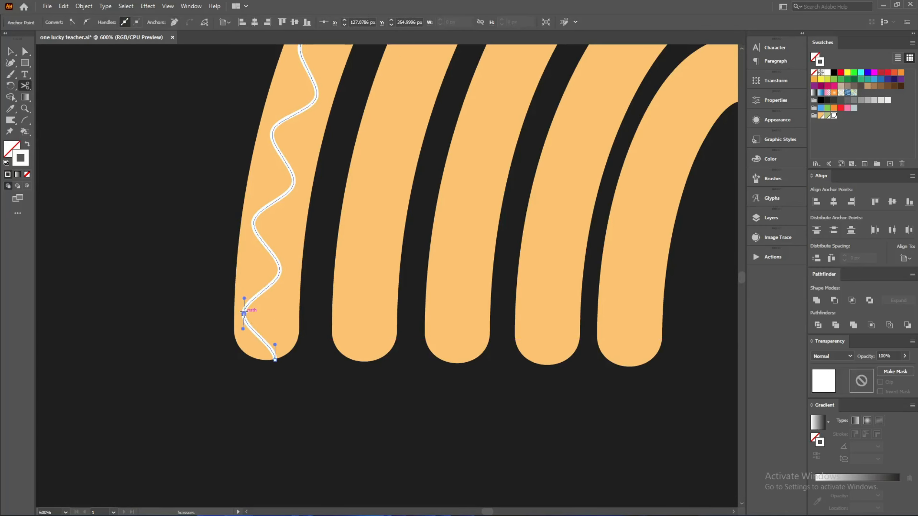
key("Delete")
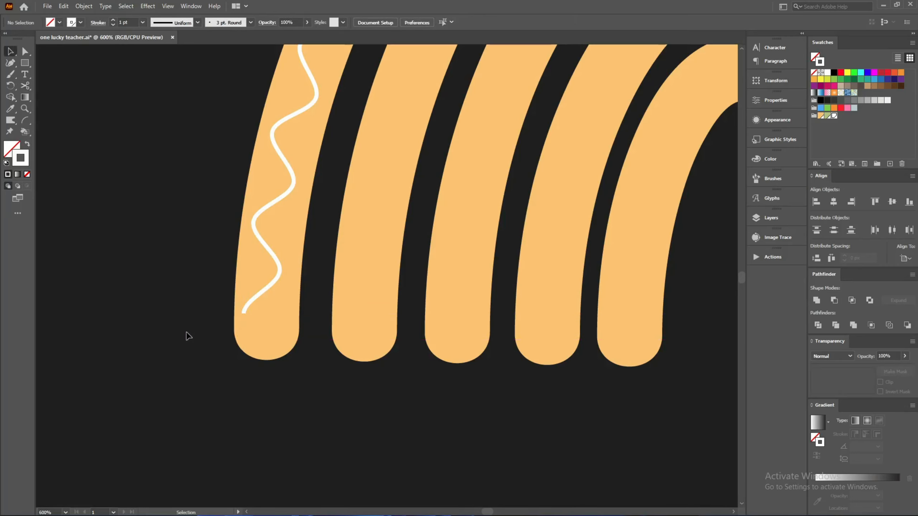
key("v")
Step: Give the remaining wavy line round caps and a stroke weight of 1.2 pt
scroll(235, 318, "up", 1)
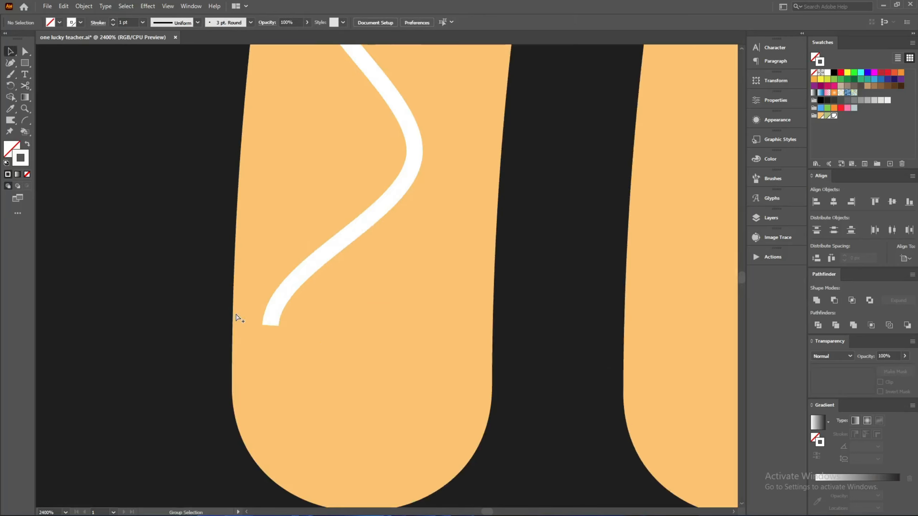
left_click(270, 325)
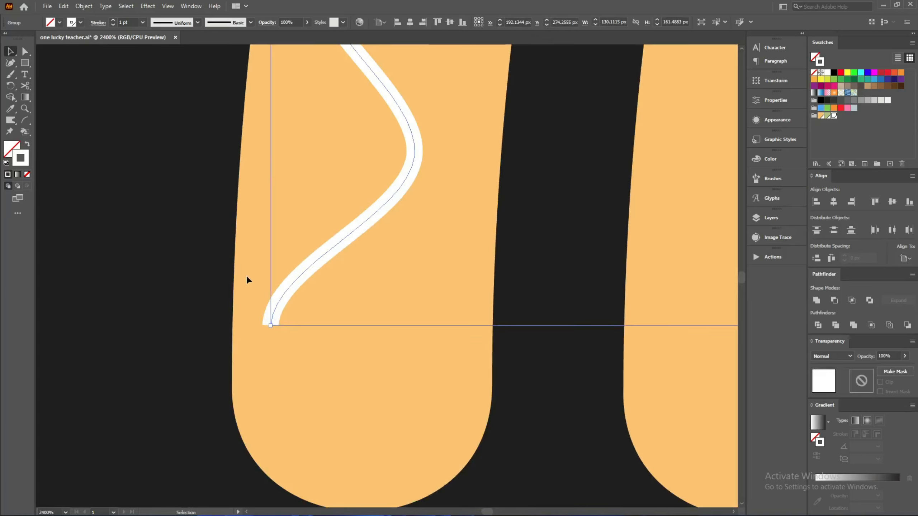
left_click(95, 24)
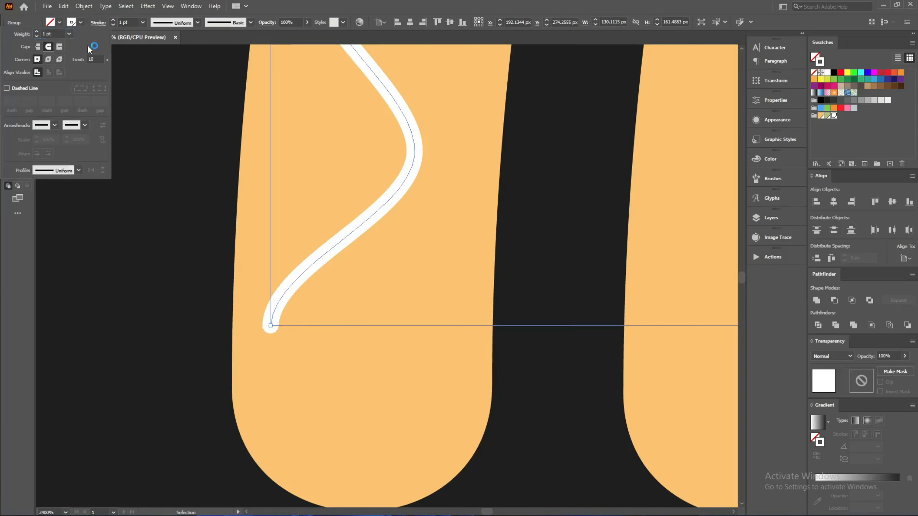
left_click(128, 23)
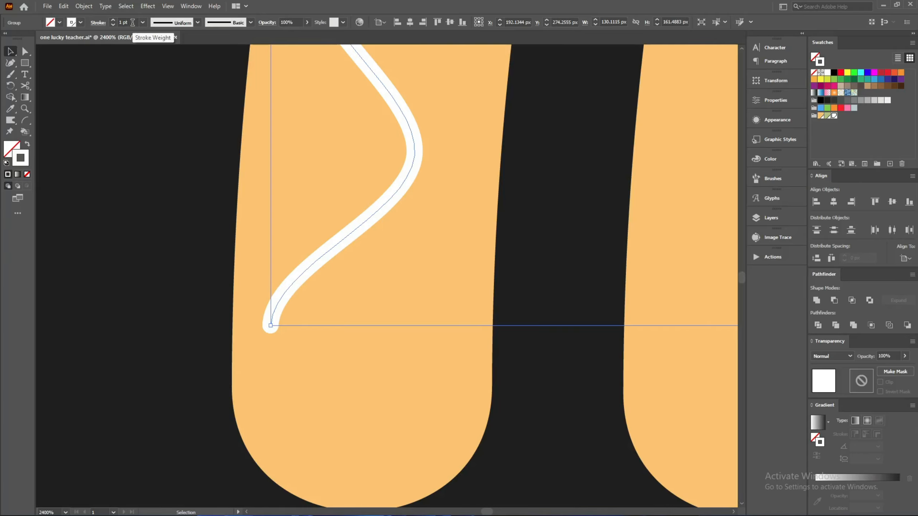
scroll(133, 22, "up", 1)
scroll(132, 23, "up", 1)
scroll(182, 251, "down", 5)
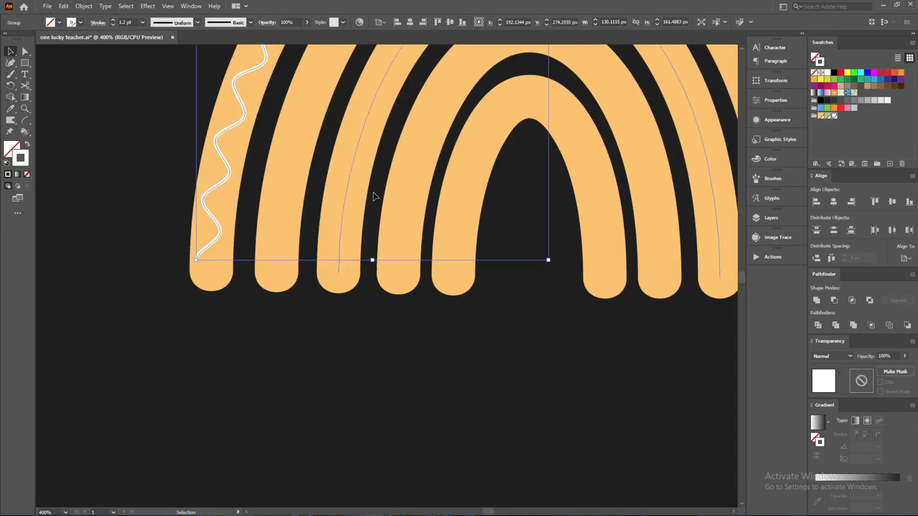
mouse_move(341, 194)
left_mouse_down()
mouse_move(269, 307)
mouse_move(82, 468)
left_mouse_up()
left_click(489, 114)
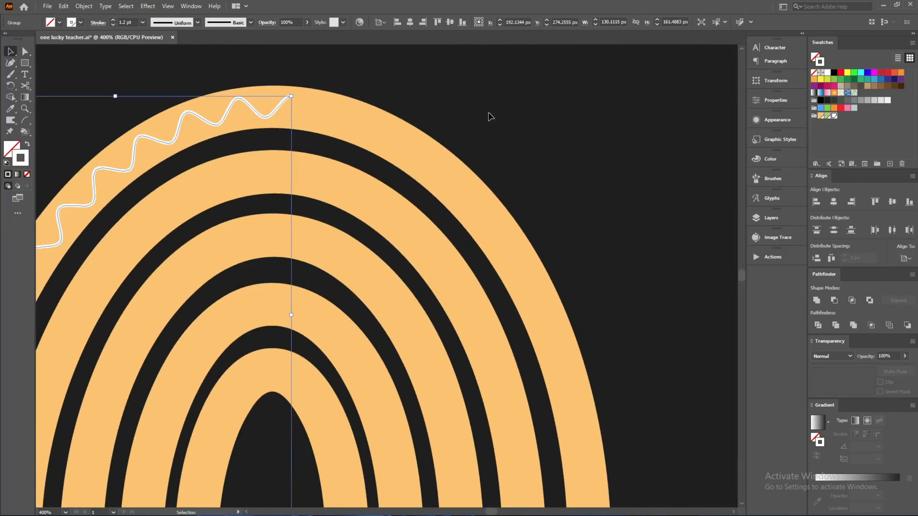
left_click(262, 117)
key("ctrl")
key("ctrl+r")
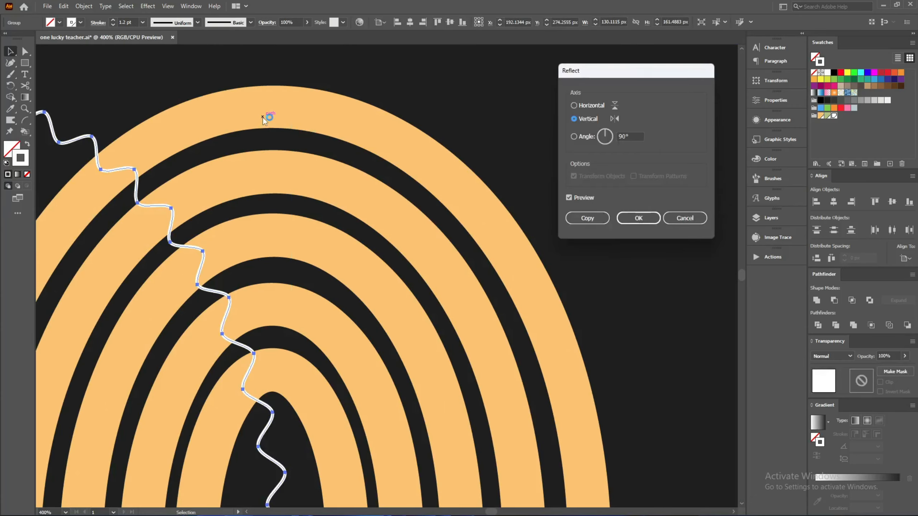
key("Return")
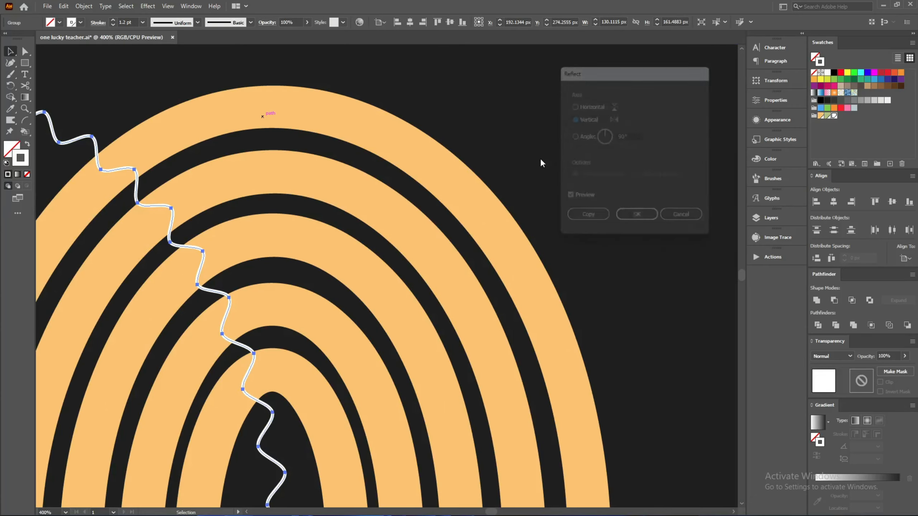
Step: Duplicate the left half of the wavy line in place using the Rotate transformation's copy option
right_click(272, 112)
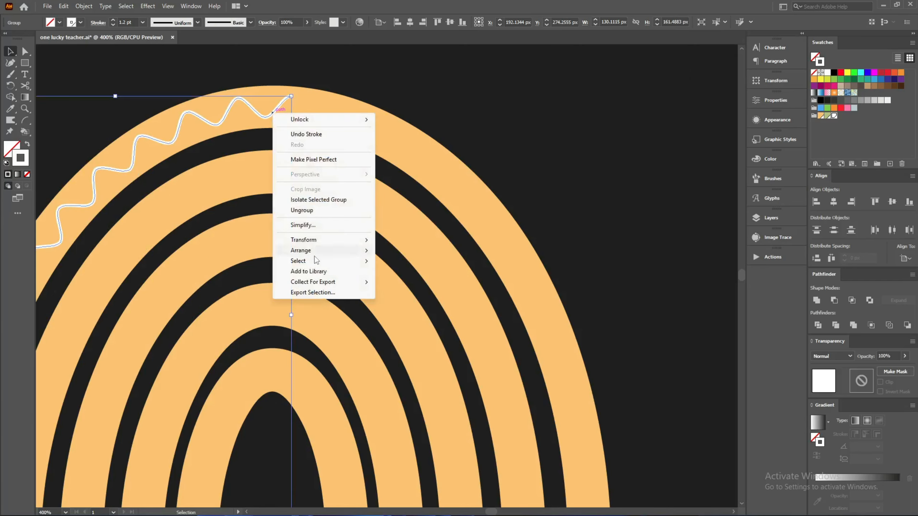
mouse_move(308, 253)
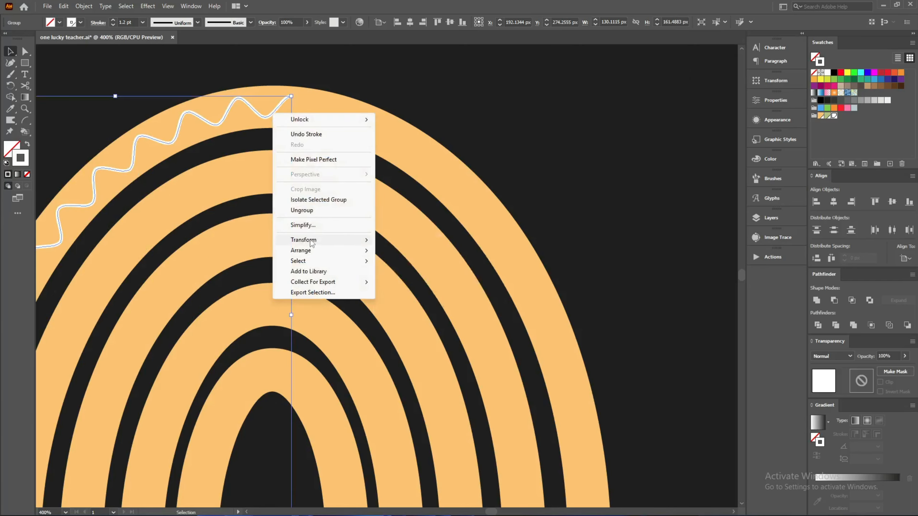
mouse_move(343, 241)
left_click(421, 267)
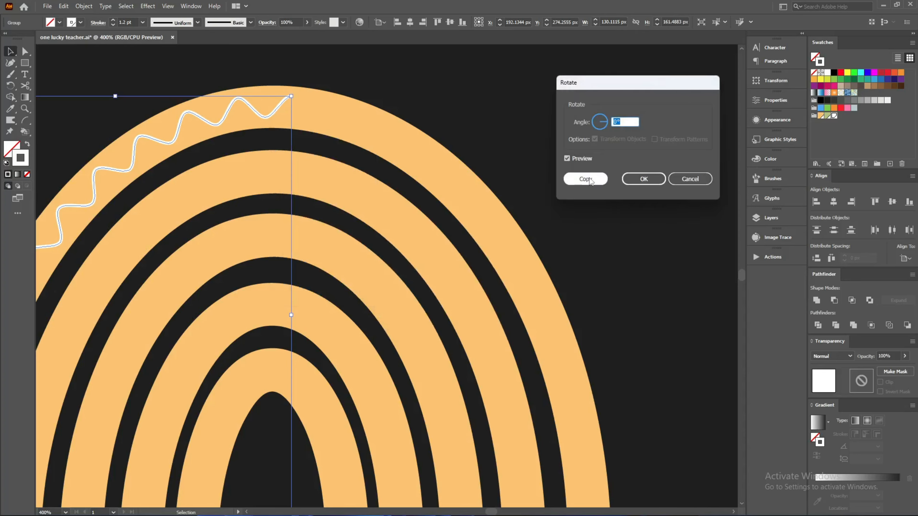
left_click(586, 179)
left_click(542, 170)
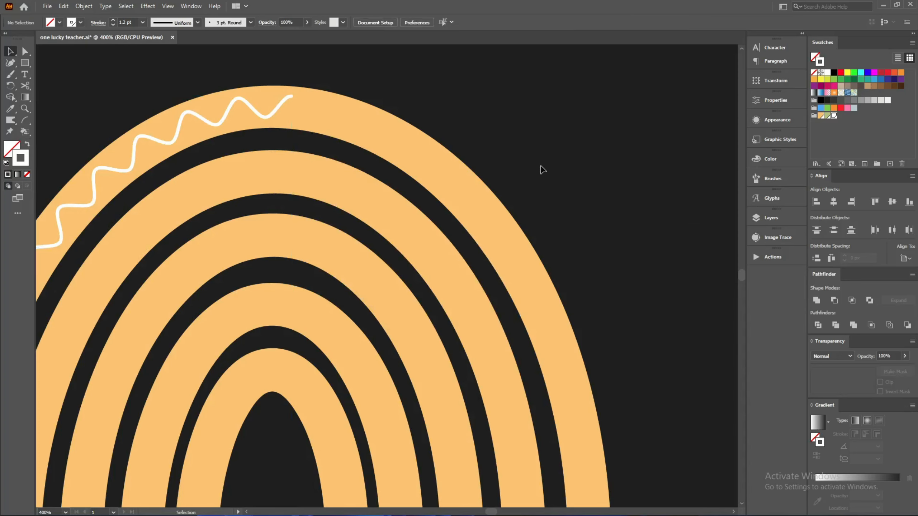
Step: Make a mirrored copy of the left wavy line by reflecting it across the vertical axis
left_click(256, 114)
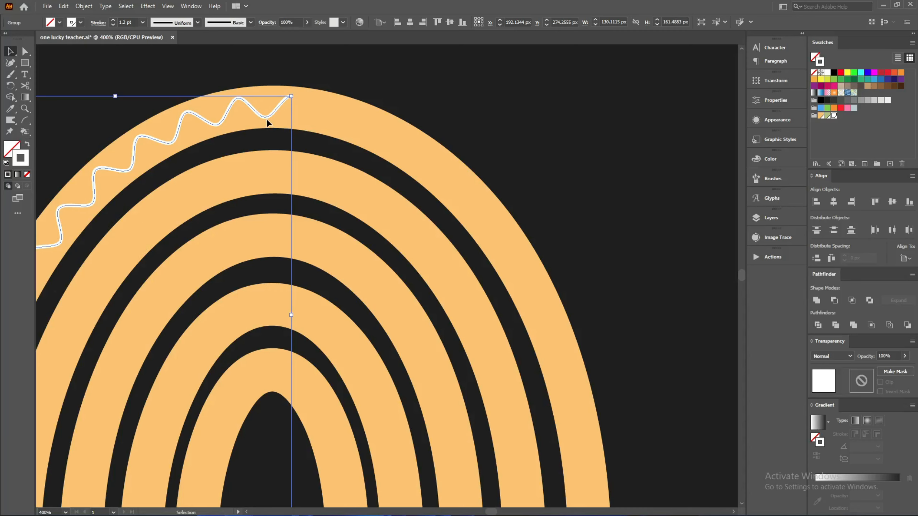
right_click(267, 123)
mouse_move(318, 246)
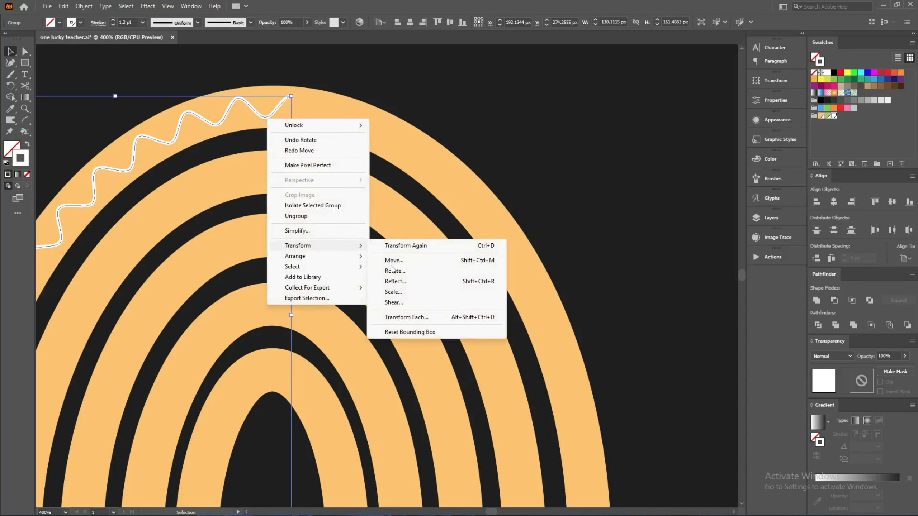
left_click(398, 282)
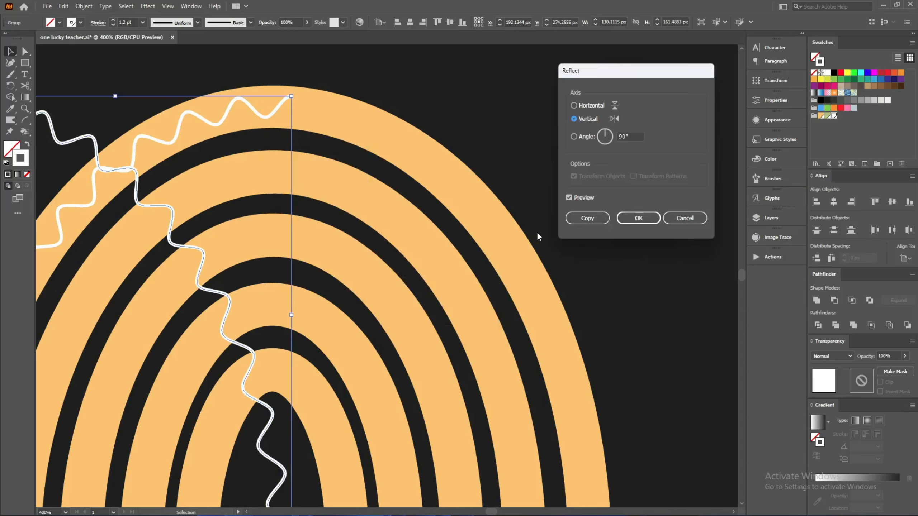
left_click(588, 217)
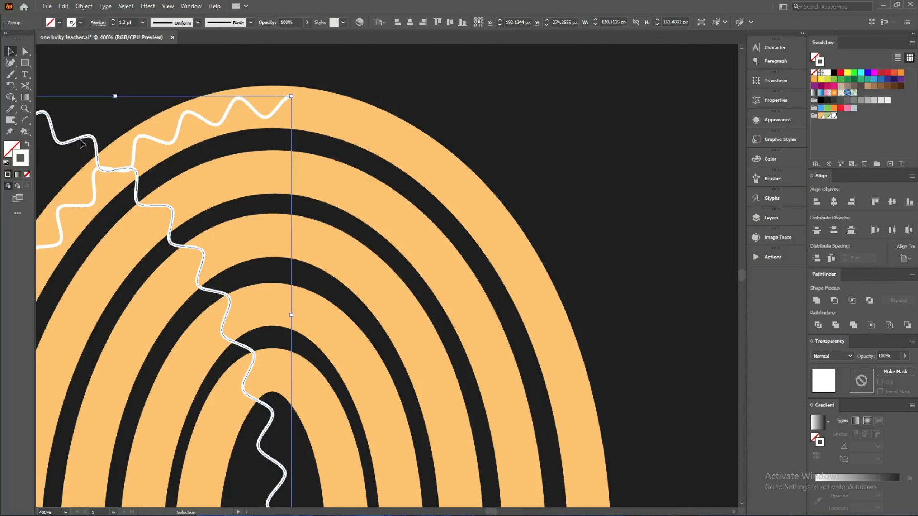
Step: Position the mirrored wavy line along the right side of the outermost arch, crossing the left half at the crown
mouse_move(82, 144)
left_mouse_down()
mouse_move(452, 131)
mouse_move(444, 129)
left_mouse_up()
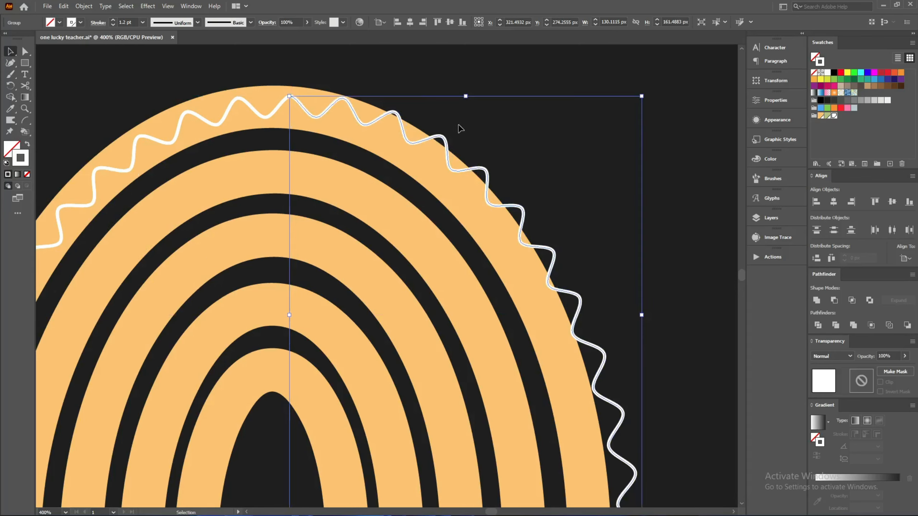
left_click(526, 110)
scroll(307, 108, "up", 3)
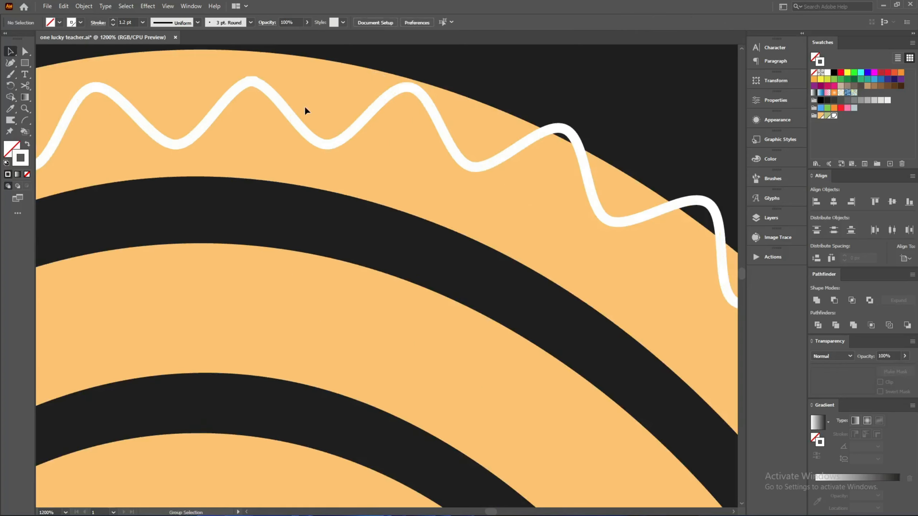
mouse_move(315, 140)
left_mouse_down()
mouse_move(168, 146)
mouse_move(212, 144)
left_mouse_up()
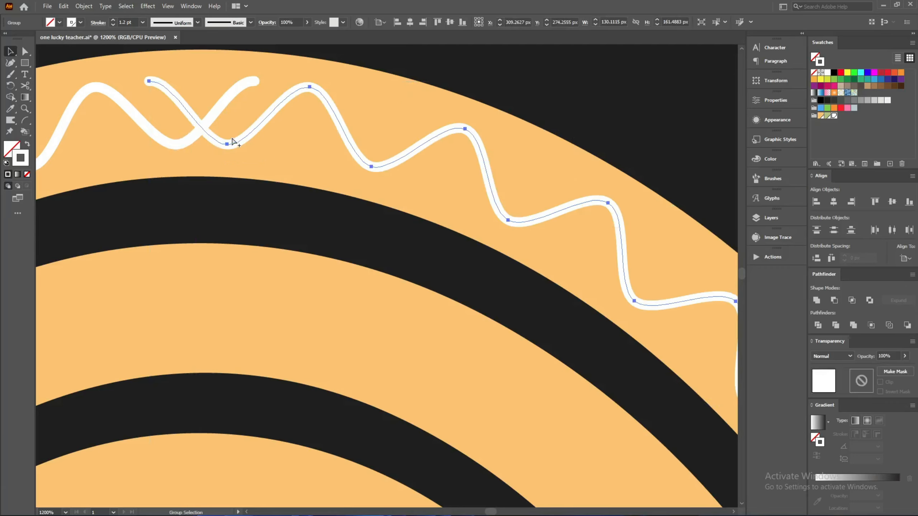
scroll(215, 141, "down", 3)
scroll(228, 141, "down", 1)
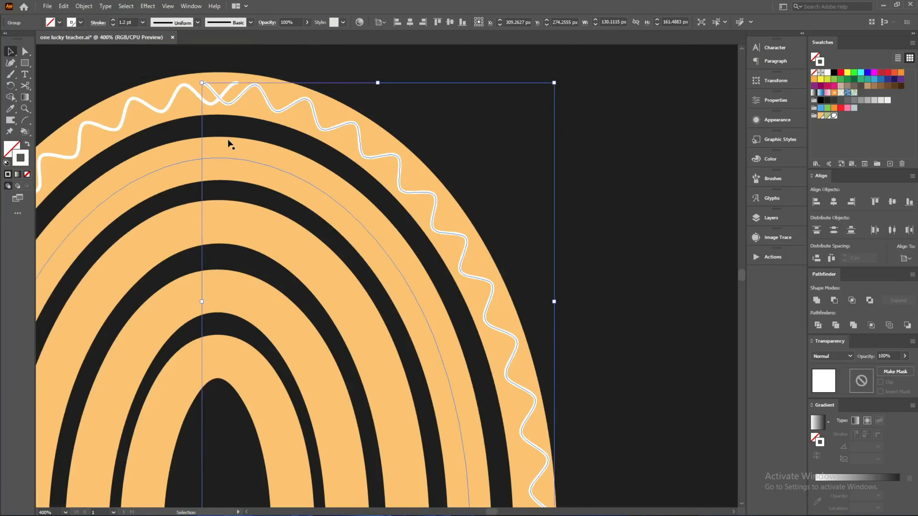
scroll(217, 92, "up", 3)
scroll(216, 94, "up", 2)
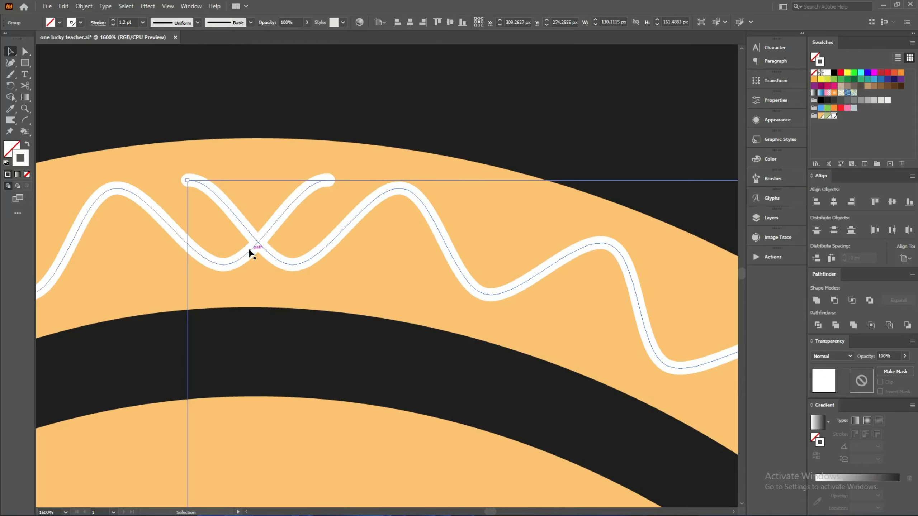
Step: Remove the overlapping ends of the left and right wavy line halves beyond their crossing at the crown with the Shape Builder
left_click(249, 252)
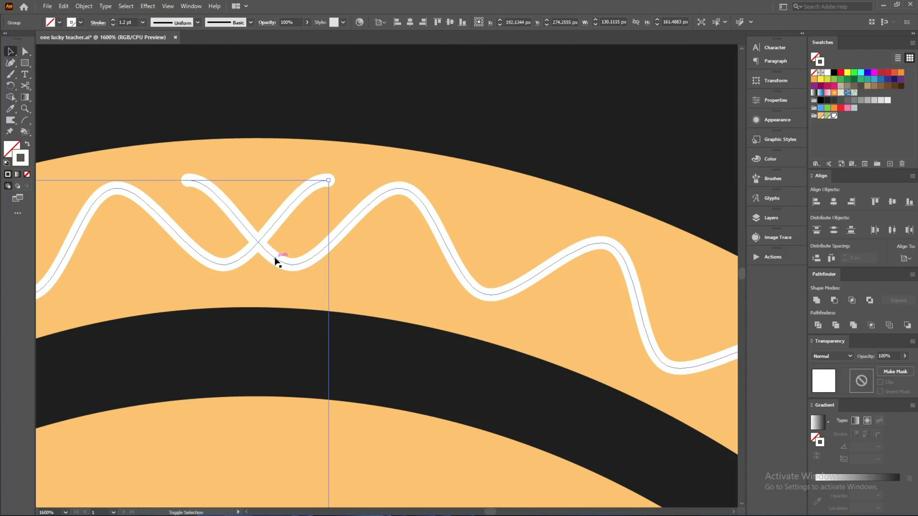
left_click(276, 261, "shift")
key("shift+m")
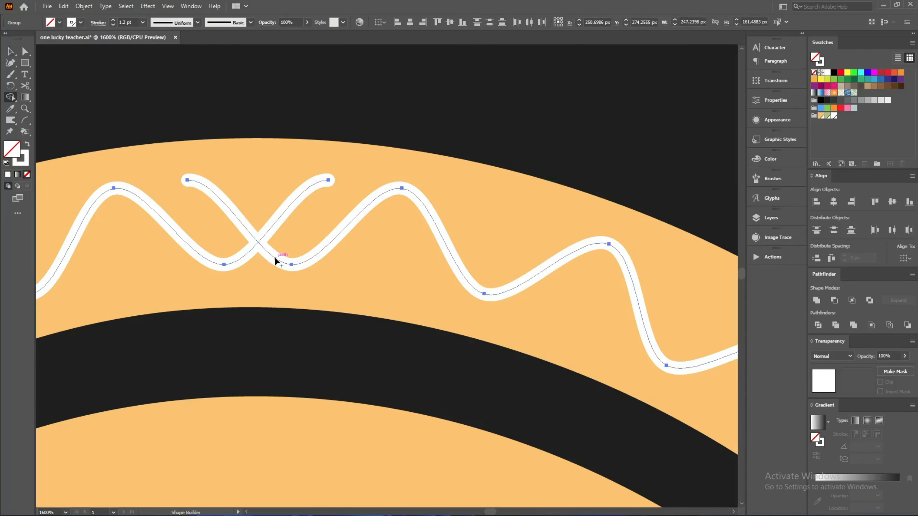
left_click_drag(289, 217, 208, 215)
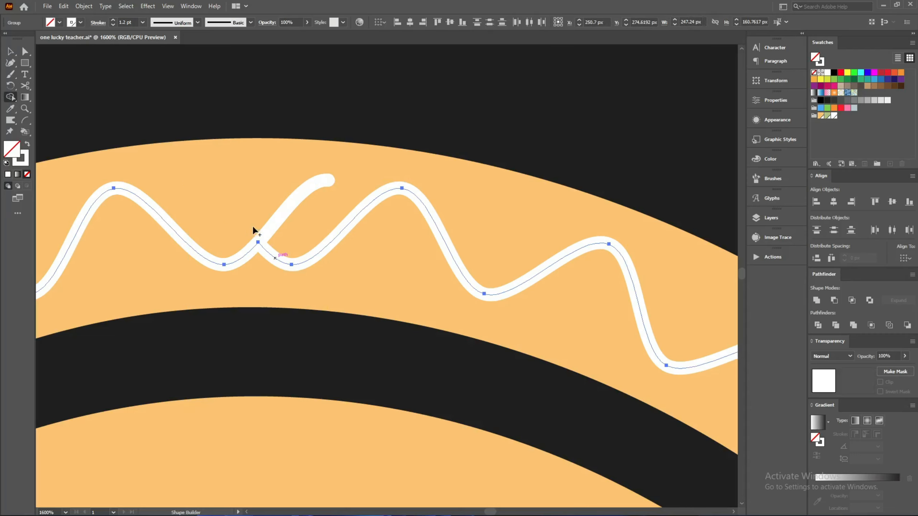
Step: Delete the leftover duplicate of the left wavy line that extends past the crown of the outermost arch
key("v")
left_click(318, 122)
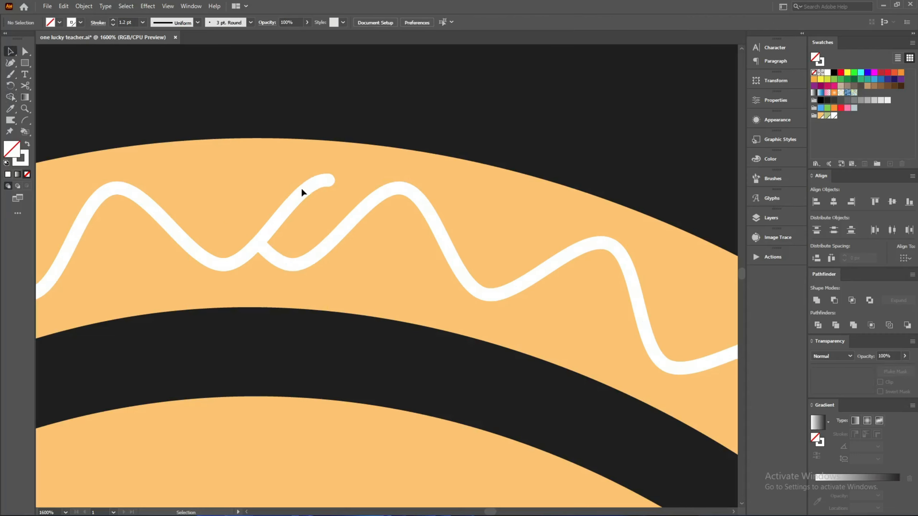
mouse_move(301, 198)
left_mouse_down()
mouse_move(273, 131)
mouse_move(257, 124)
left_mouse_up()
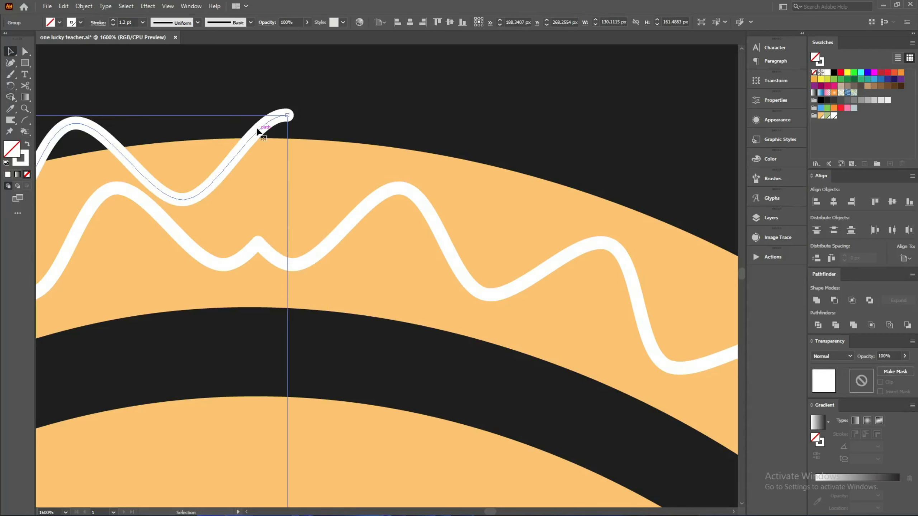
key("Delete")
scroll(288, 142, "down", 6)
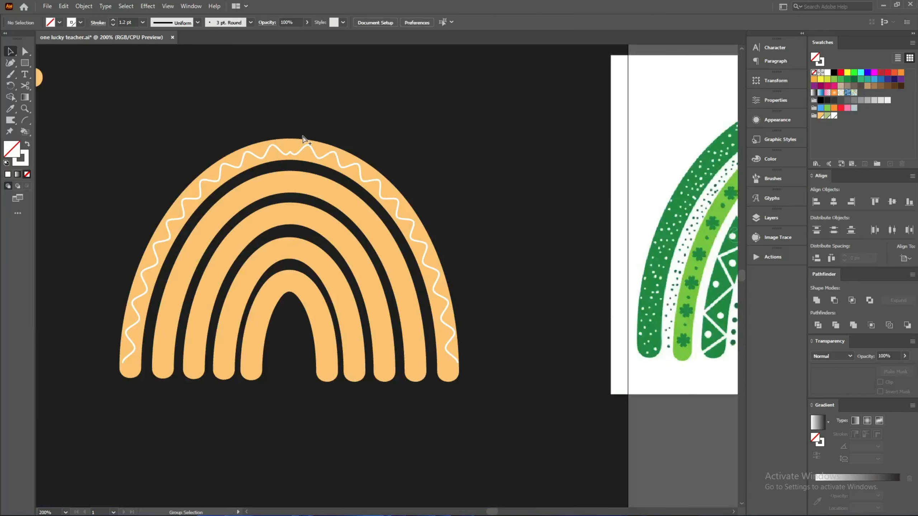
scroll(289, 142, "up", 5)
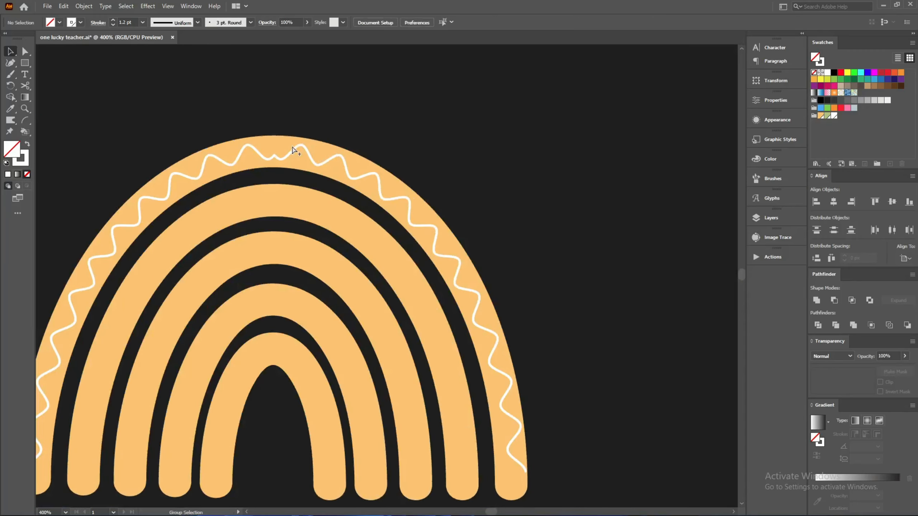
key("ctrl+z")
key("ctrl+z")
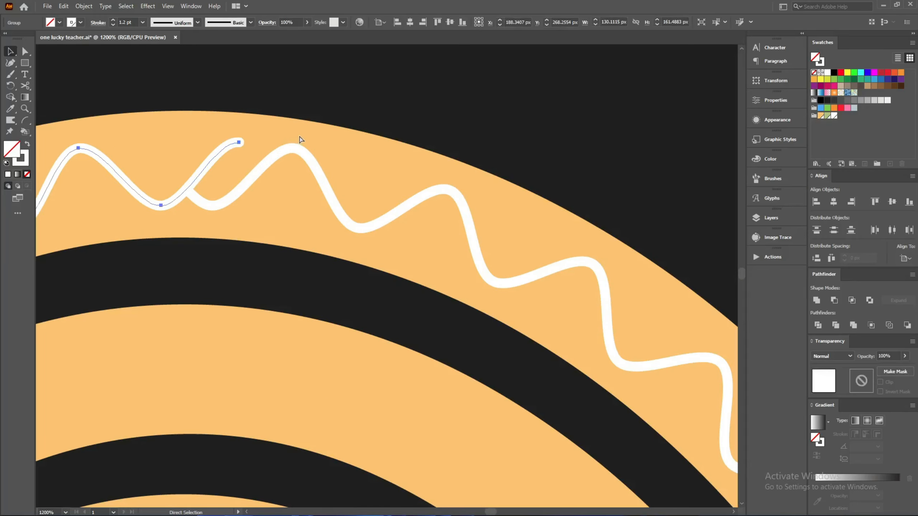
key("Delete")
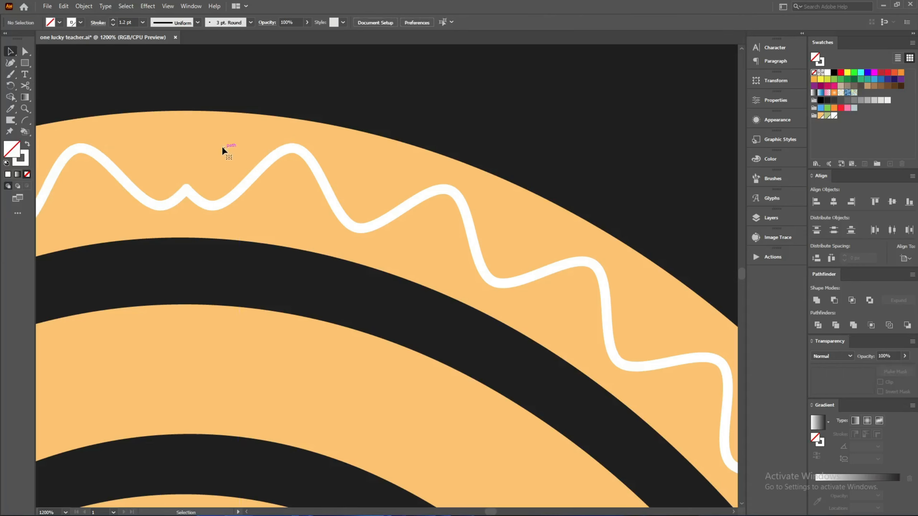
Step: Select both wavy line halves and inspect how they meet at the crown and follow the outermost arch
left_click(176, 207)
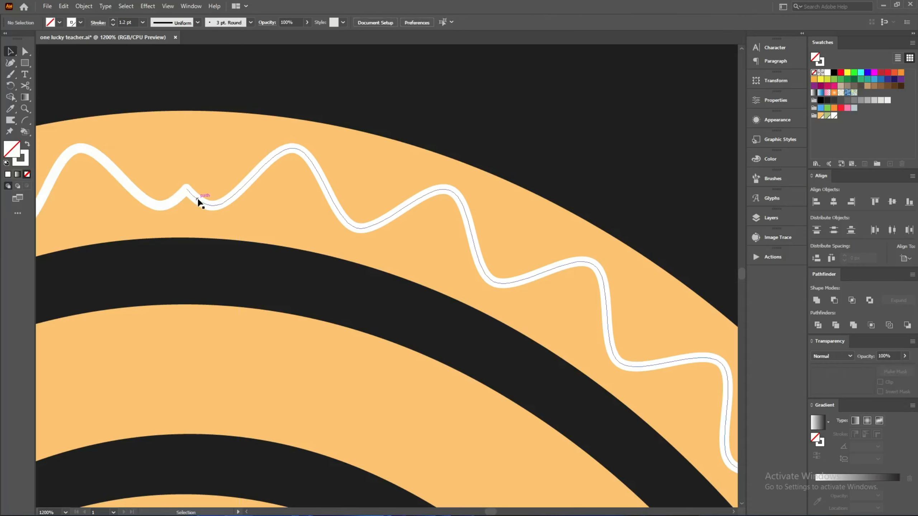
left_click(167, 204, "shift")
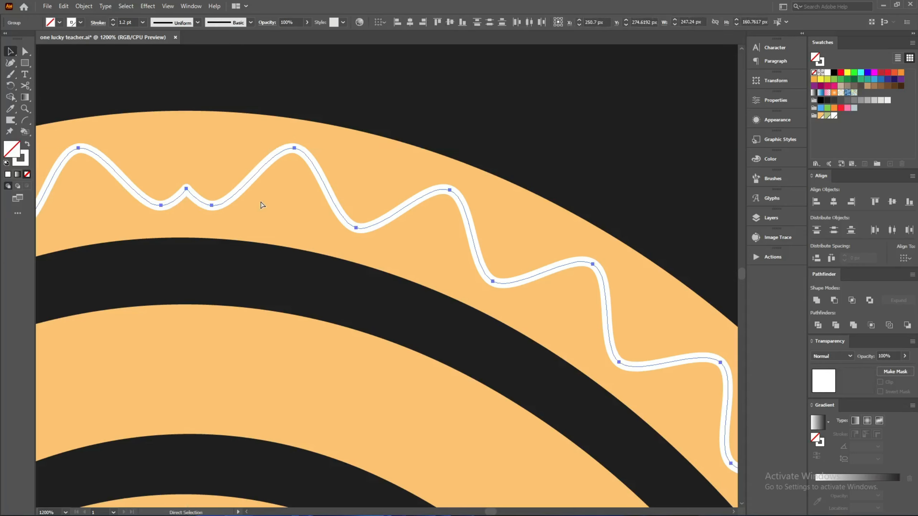
scroll(348, 162, "down", 4)
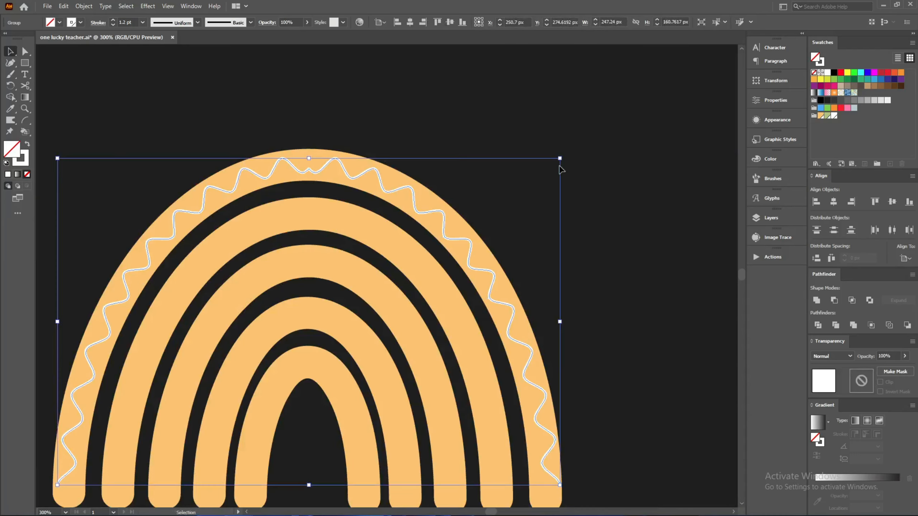
left_click(633, 198)
scroll(633, 198, "down", 2)
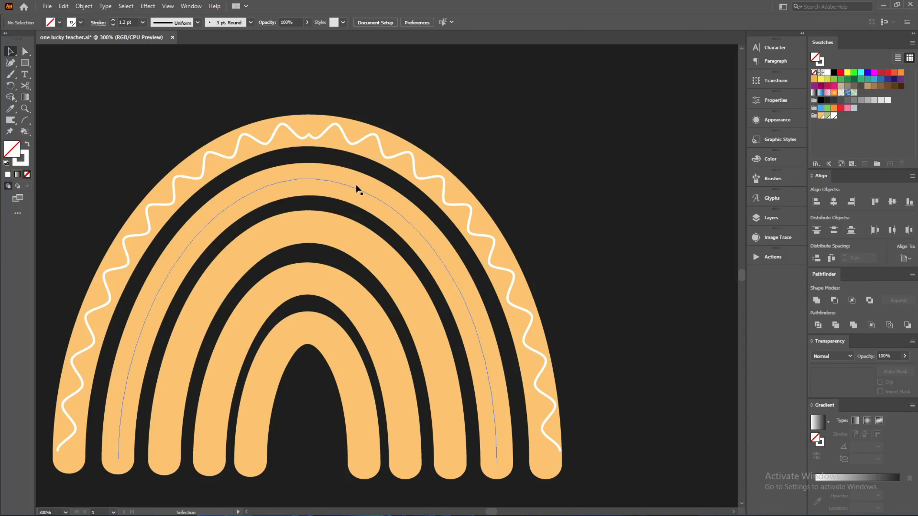
left_click_drag(356, 189, 503, 218)
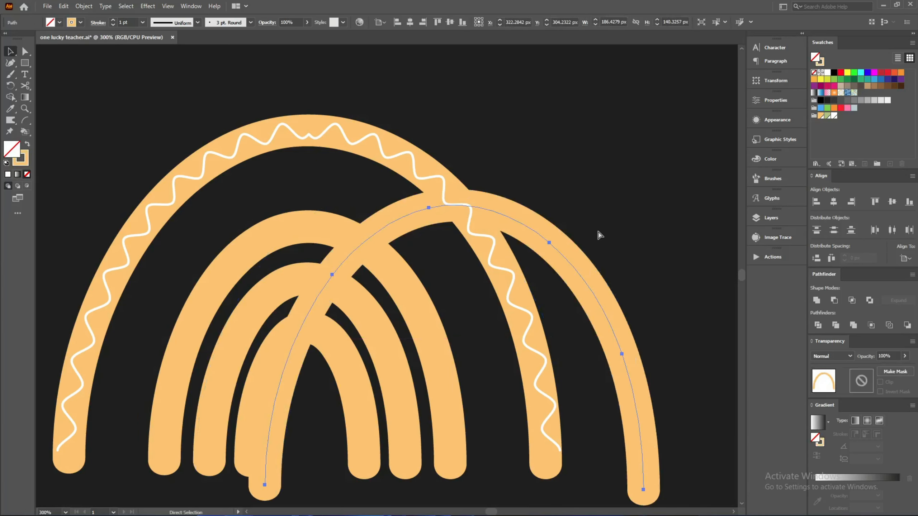
key("ctrl+z")
key("ctrl+shift+a")
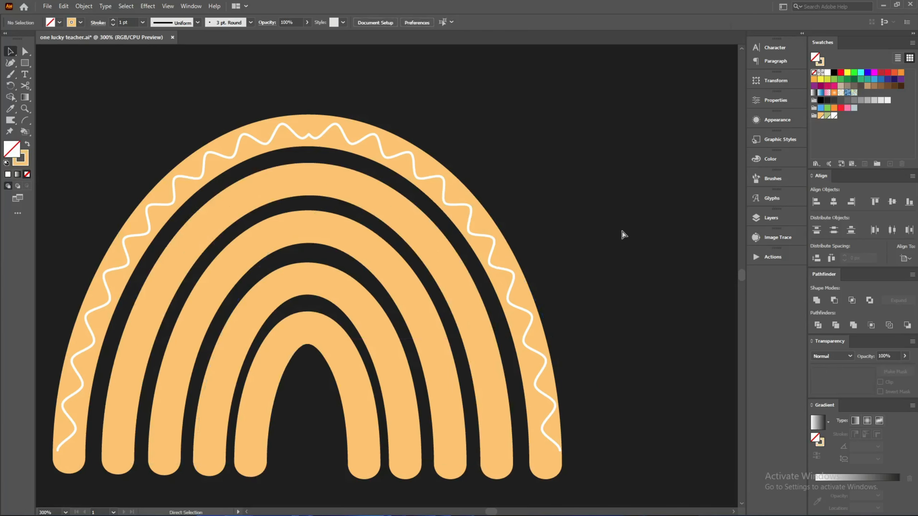
Step: Expand the second arch's stroke into a filled shape and recolor its fill to bright green
key("ctrl+z")
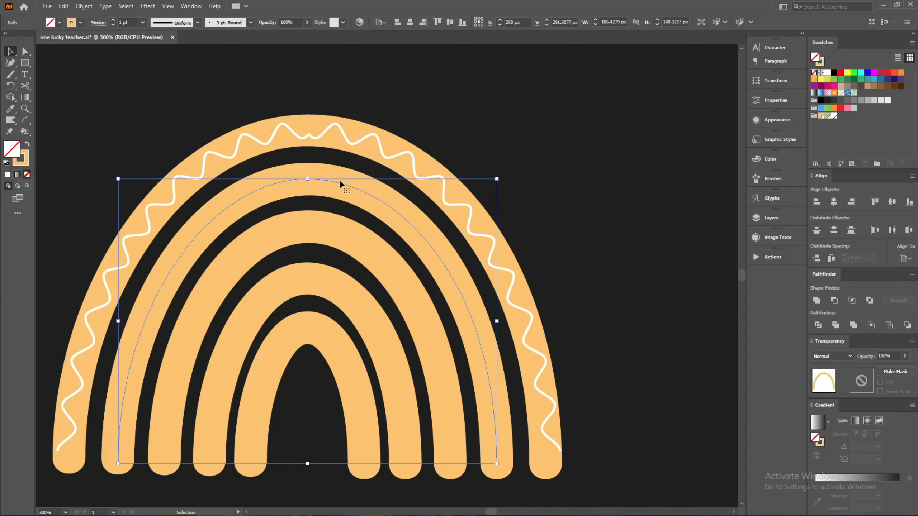
key("ctrl+z")
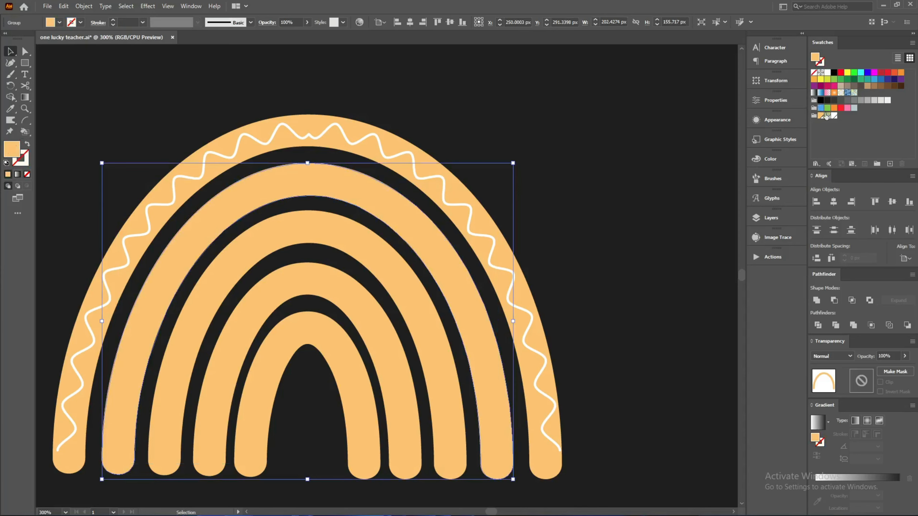
left_click(853, 80)
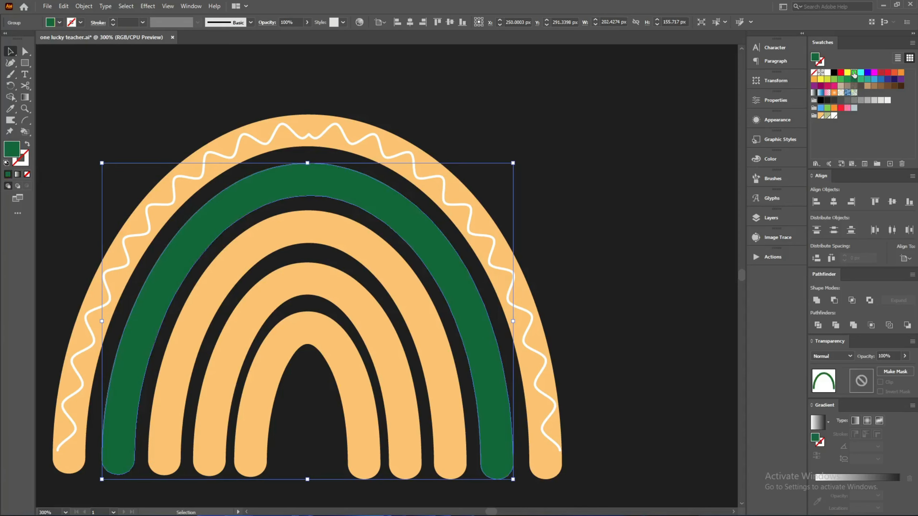
left_click(854, 73)
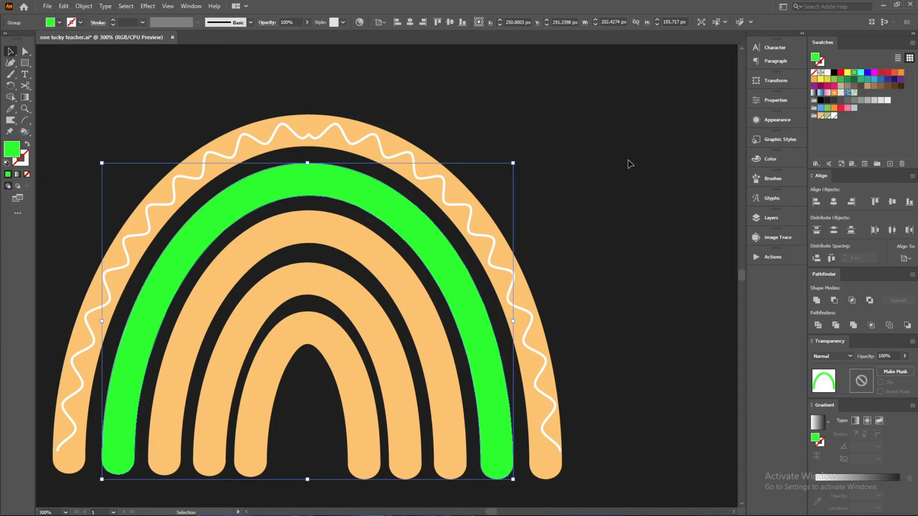
key("a")
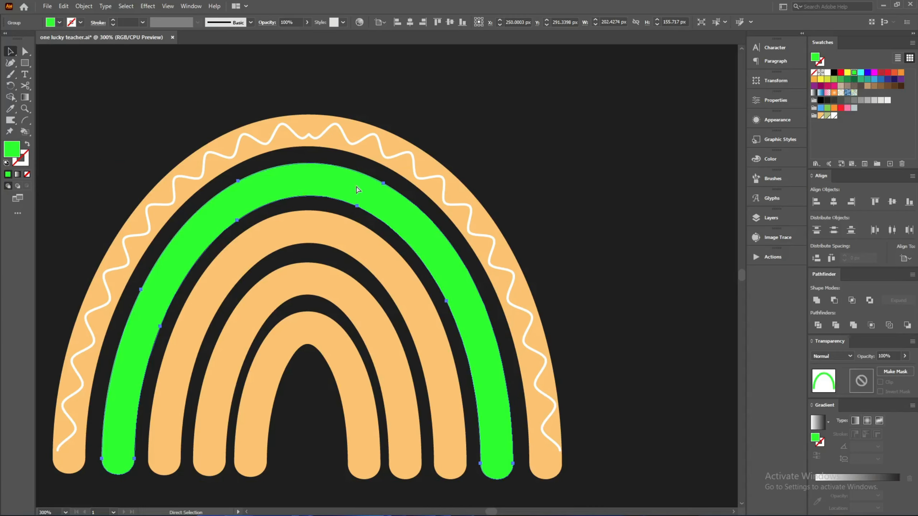
Step: Switch to the browser and search Google Images for "leopard pattern vector" in a new tab
left_click(396, 508)
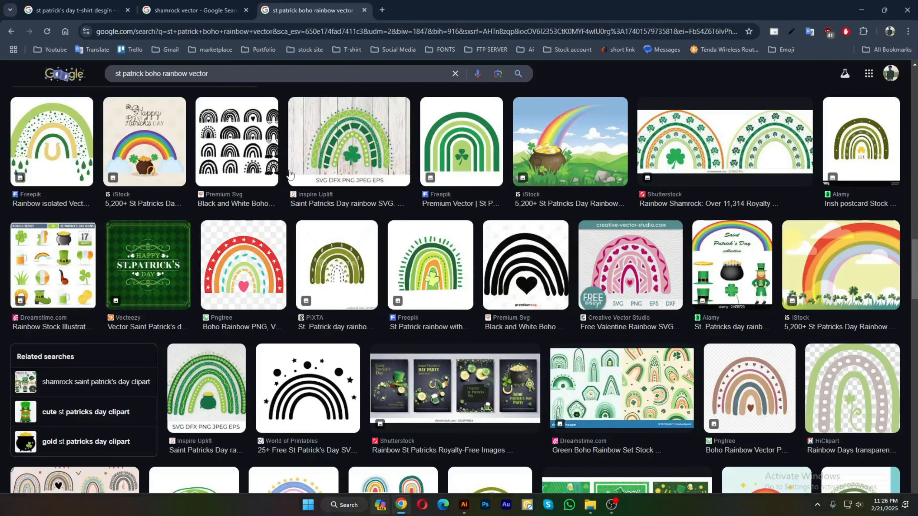
left_click(383, 10)
type("leopa")
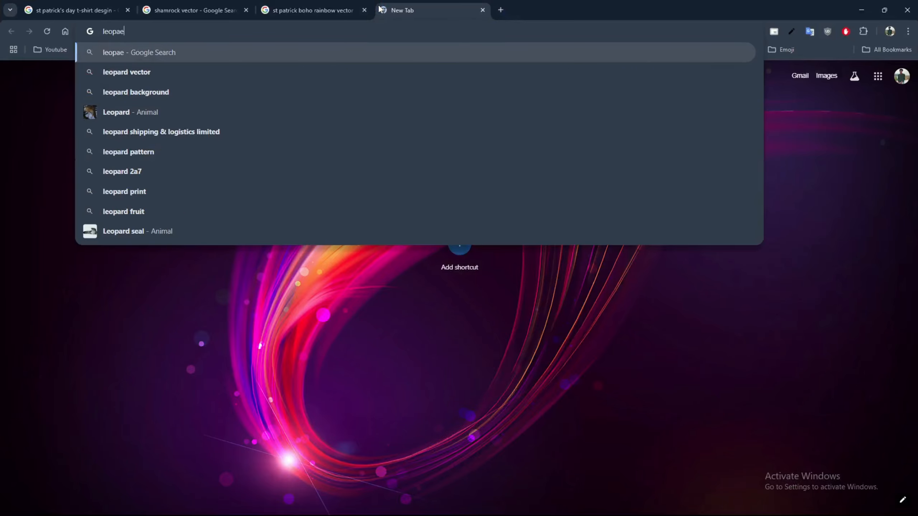
type("rd patt")
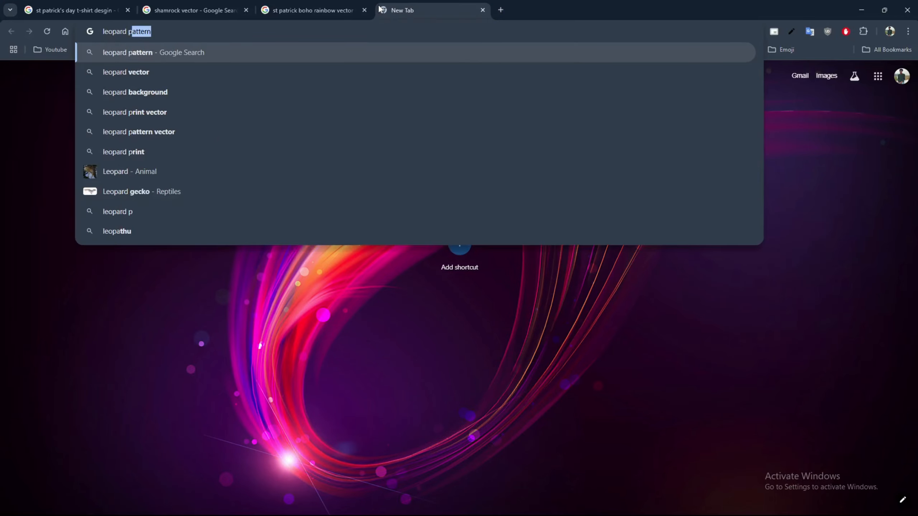
type("ern")
key("Return")
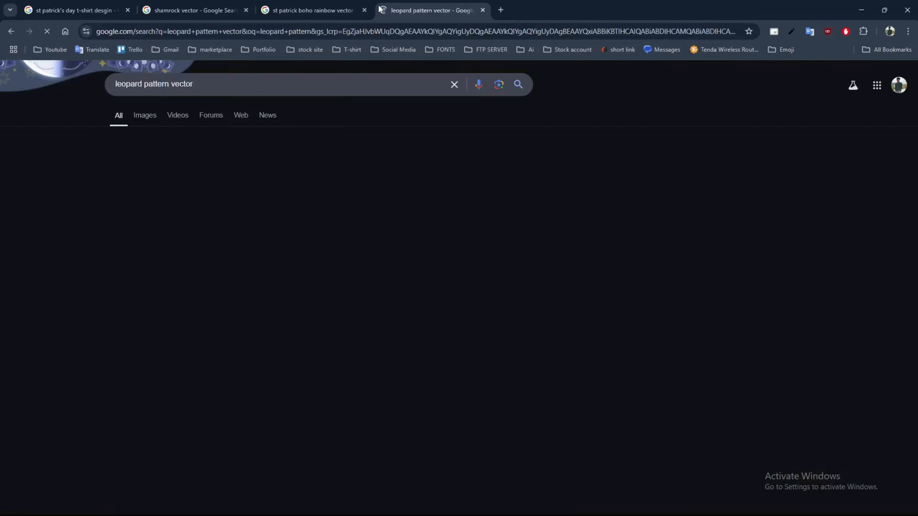
left_click(147, 116)
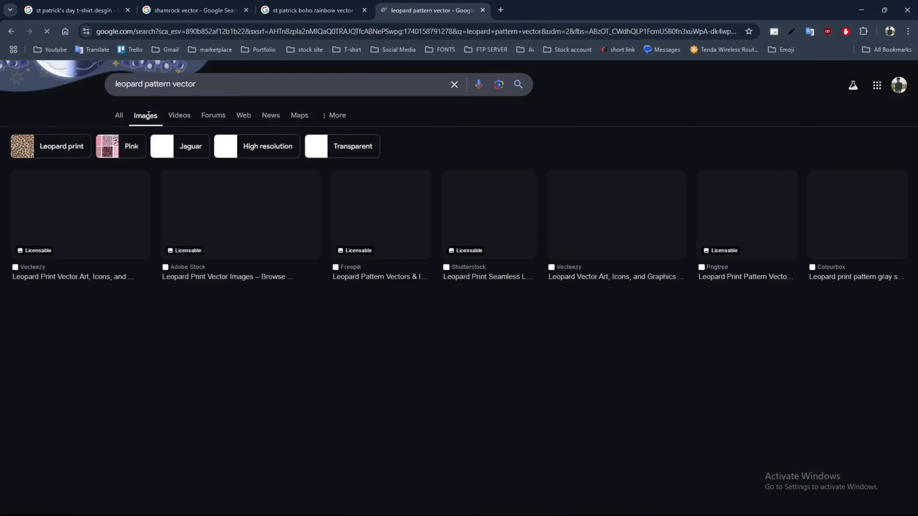
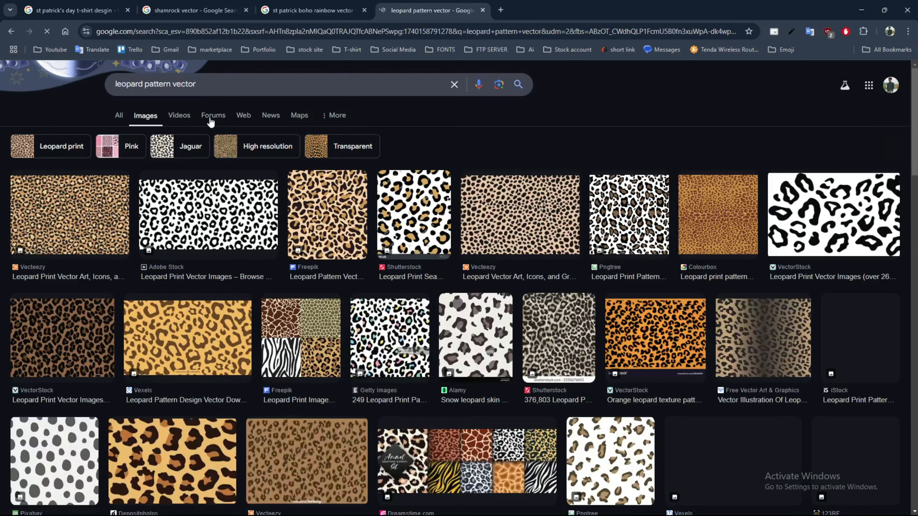
Step: Search Google for "leopard" in a separate tab and close that tab again
double_click(144, 84)
key("ctrl+c")
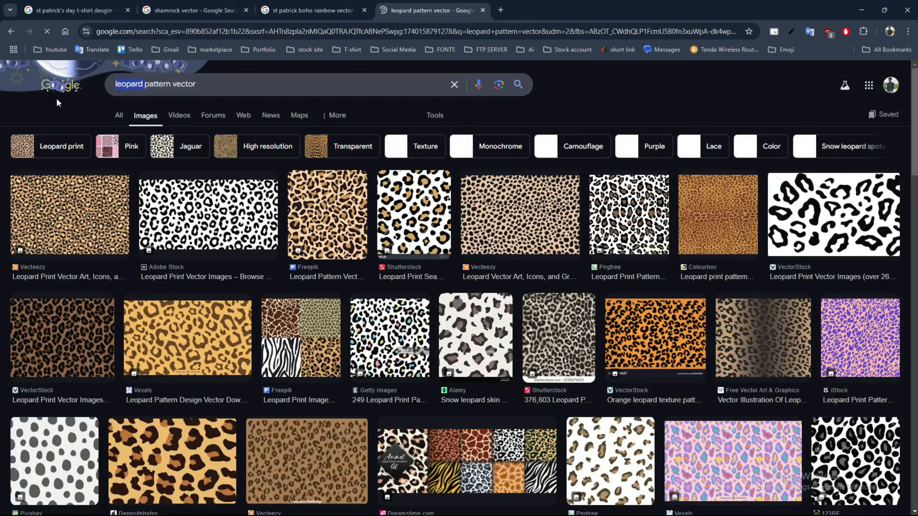
left_click(504, 9)
key("ctrl+v")
key("Return")
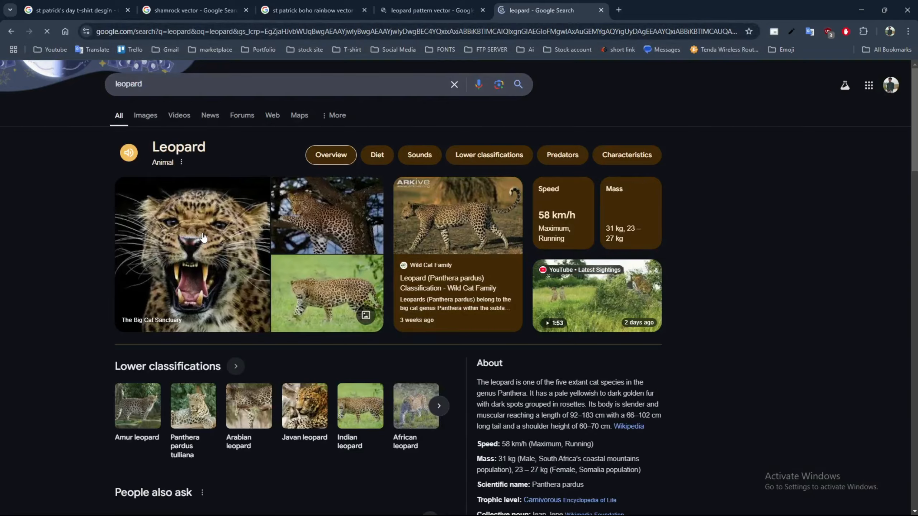
key("ctrl+w")
Step: Examine the leopard pattern image results as reference for decorating the arch
mouse_move(205, 236)
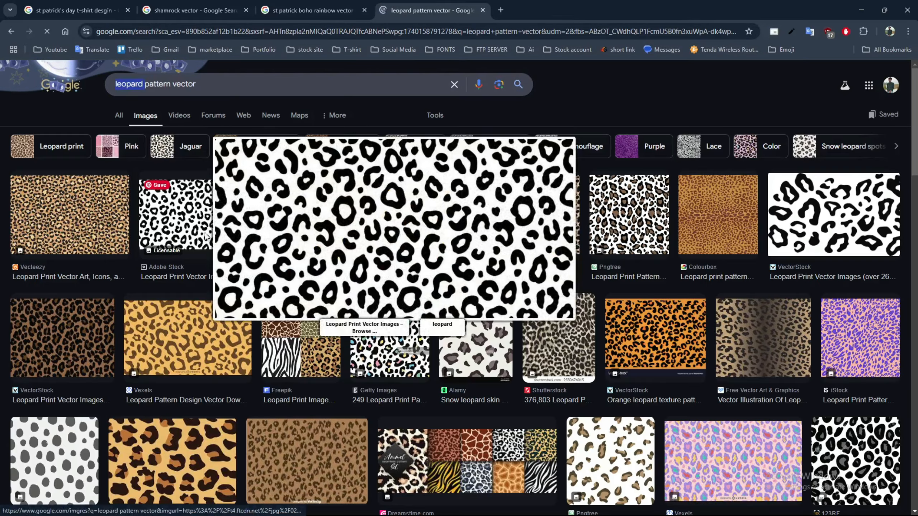
scroll(18, 296, "down", 4)
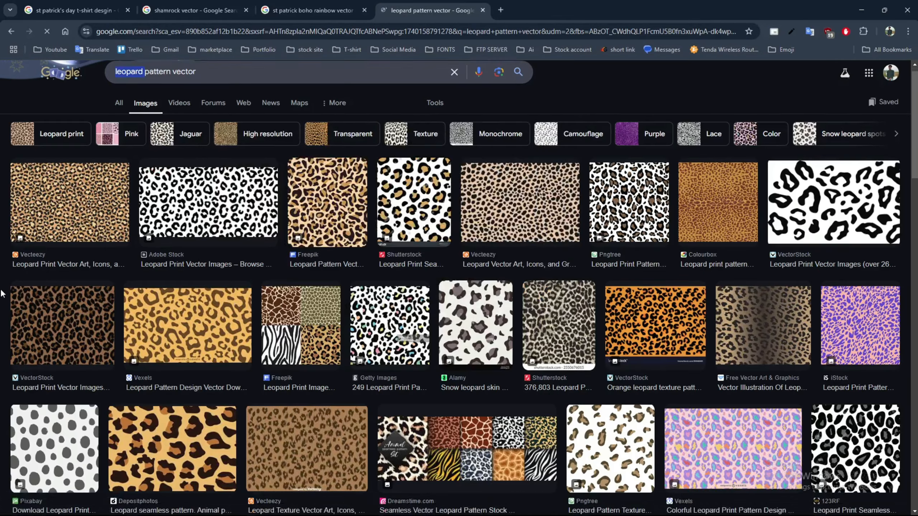
scroll(105, 224, "up", 4)
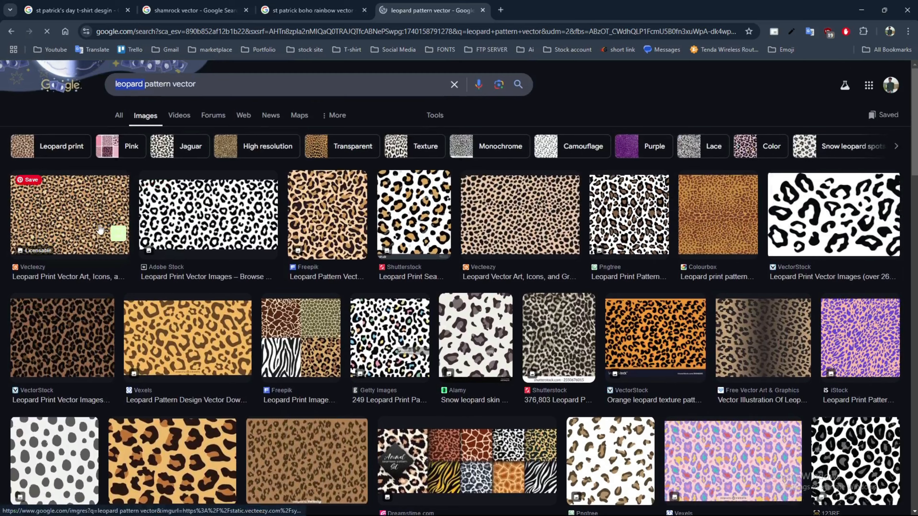
mouse_move(100, 229)
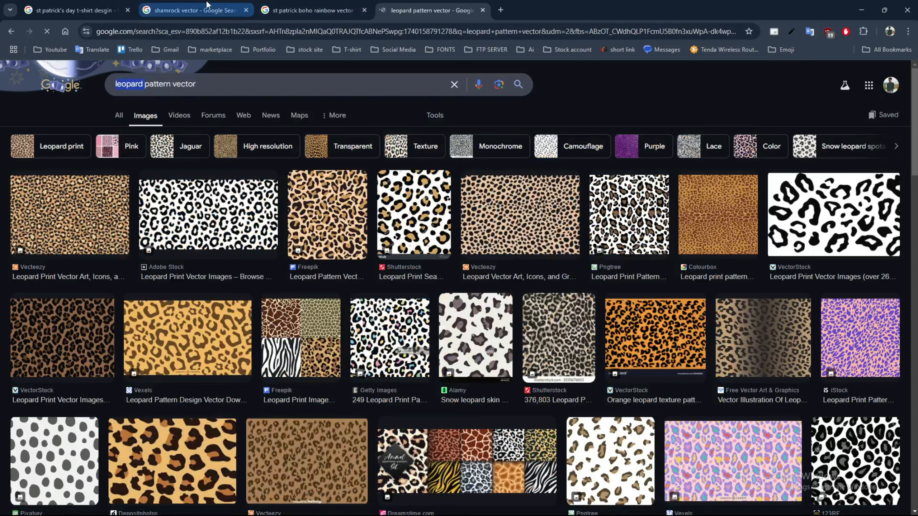
mouse_move(206, 6)
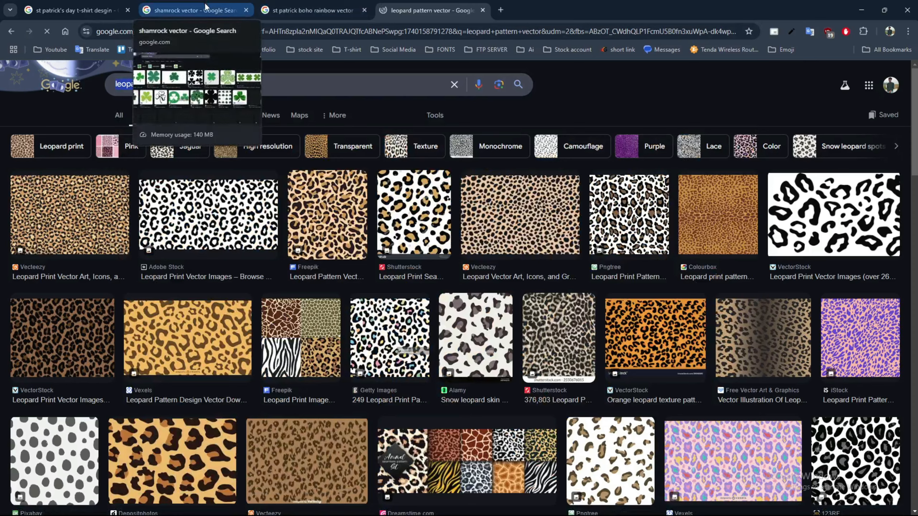
Step: Switch to File Explorer and open the pattern folder inside T-Shirt Resourse
left_click(317, 6)
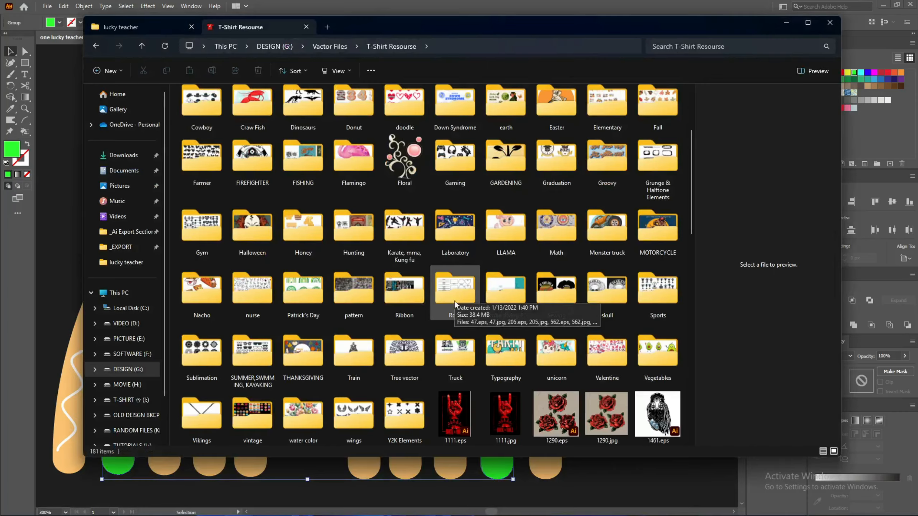
left_click(341, 276)
double_click(340, 275)
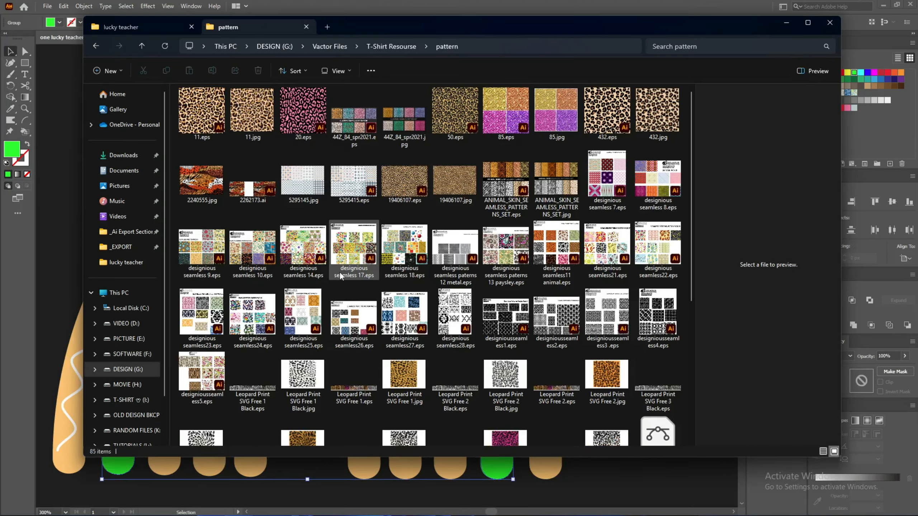
Step: Open the leopard print file 19406107.eps from the pattern folder in Illustrator
scroll(461, 242, "down", 5)
scroll(461, 241, "up", 5)
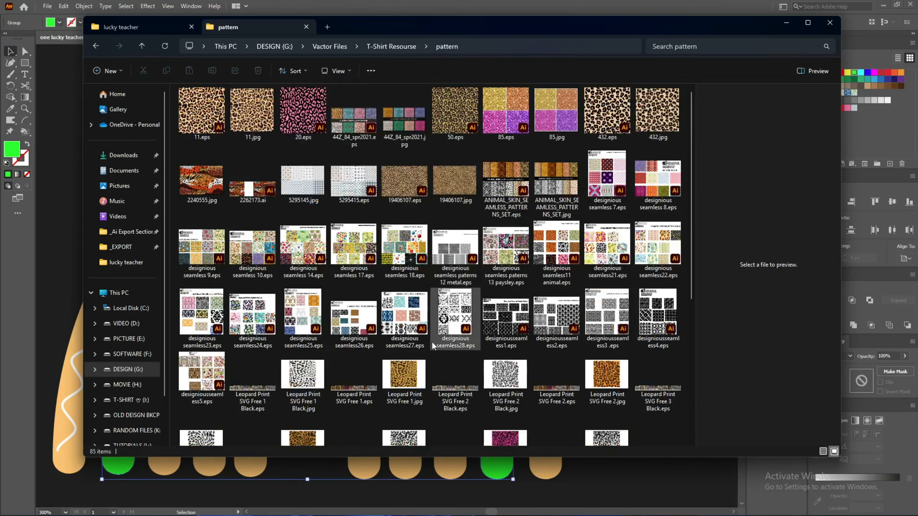
left_click(404, 376)
left_click(573, 322)
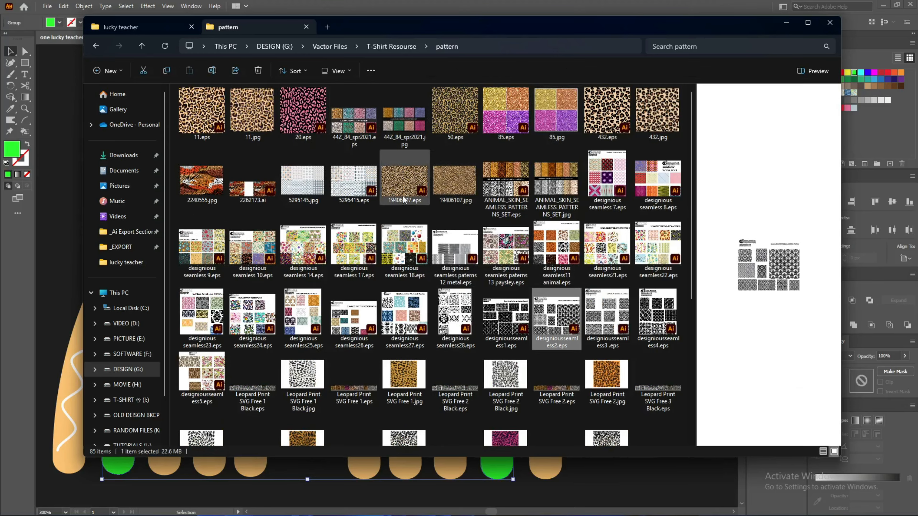
left_click_drag(405, 181, 388, 1)
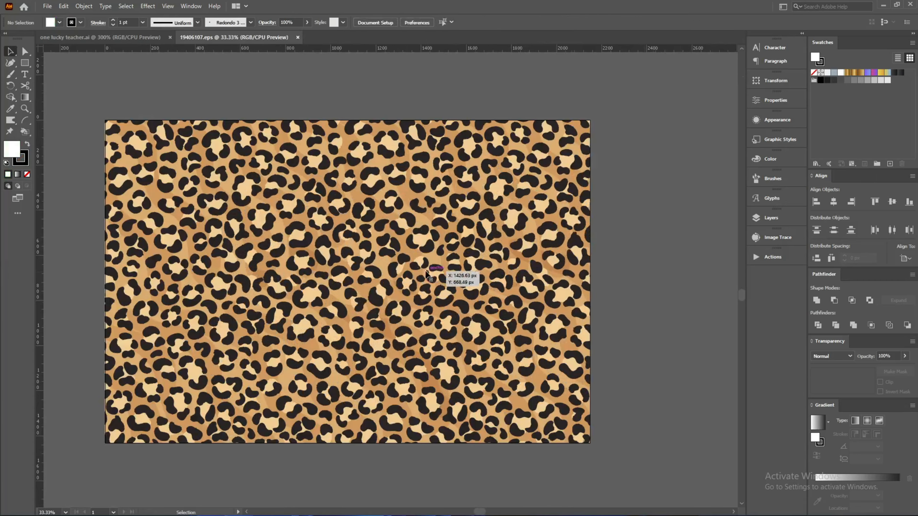
Step: Bring the leopard pattern into the one lucky teacher document and place it beside the artboard, clear of the design
left_click_drag(426, 274, 330, 308)
scroll(330, 308, "down", 2)
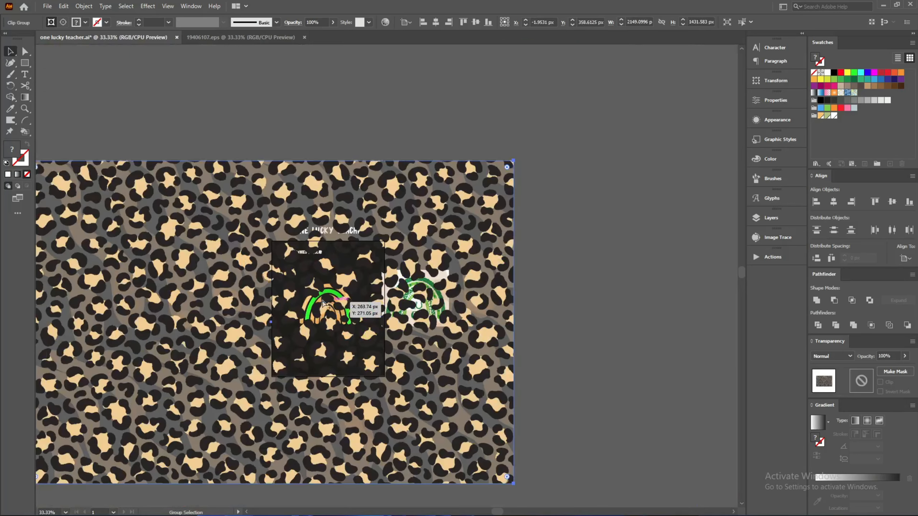
scroll(292, 286, "down", 1)
left_click_drag(199, 231, 610, 142)
left_click_drag(539, 162, 377, 174)
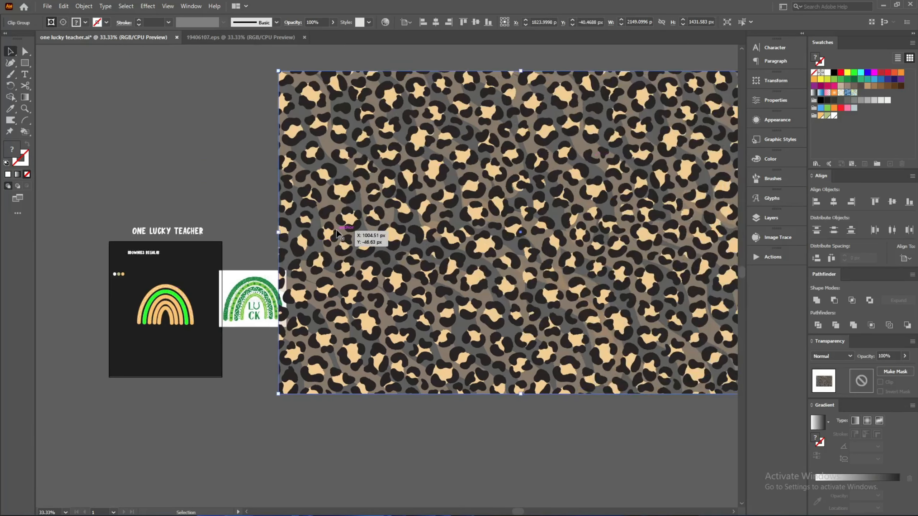
Step: Delete the brown background shapes inside the leopard pattern's clip group, keeping the spots
scroll(430, 148, "up", 5)
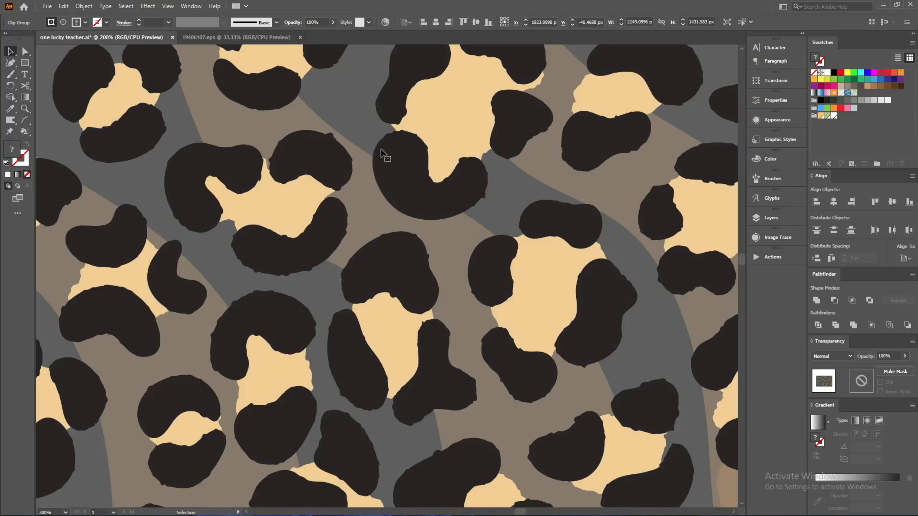
double_click(379, 214)
scroll(376, 213, "down", 2)
mouse_move(389, 244)
left_mouse_down()
mouse_move(416, 335)
mouse_move(368, 274)
left_mouse_up()
key("Escape")
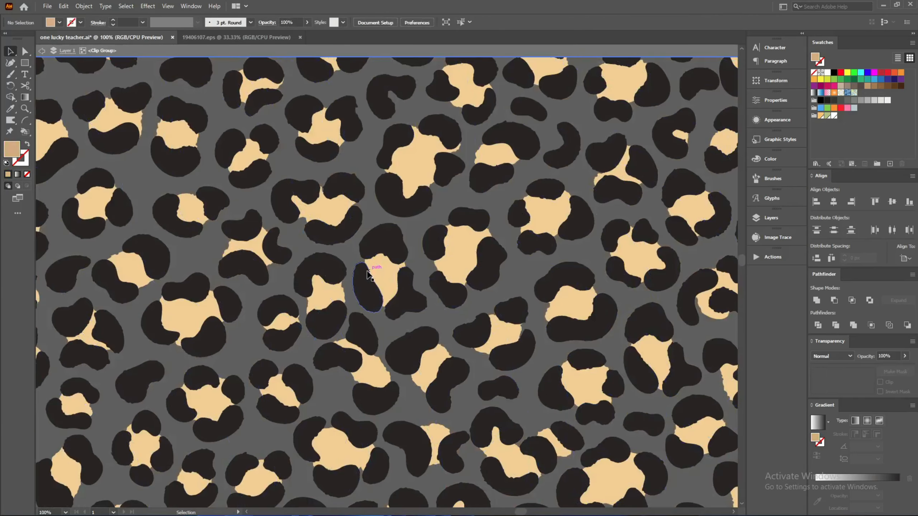
Step: Scale the leopard pattern down to about 257 × 171 px and place it beside the rainbow
scroll(368, 275, "down", 4)
left_click_drag(440, 275, 279, 332)
left_click_drag(473, 370, 153, 372)
scroll(154, 384, "up", 3)
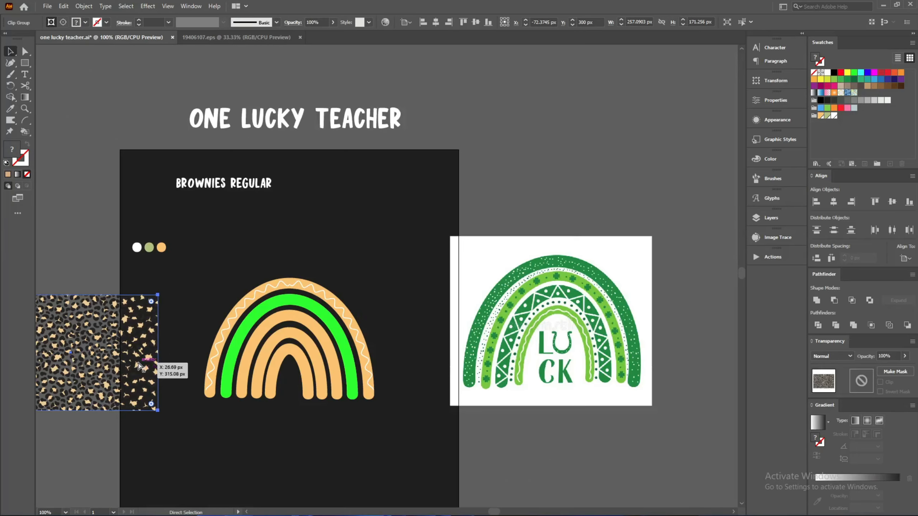
Step: Position the leopard pattern behind the rainbow so that it covers the full area of the green arch
left_click_drag(127, 368, 341, 345)
key("ctrl+equal")
key("ctrl+equal")
key("ctrl+equal")
key("ctrl+equal")
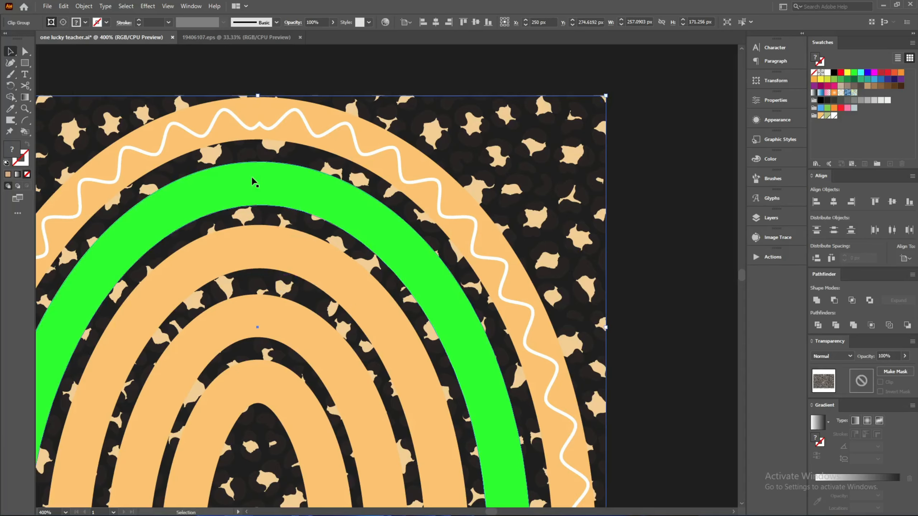
left_click_drag(254, 180, 209, 313)
key("ctrl+z")
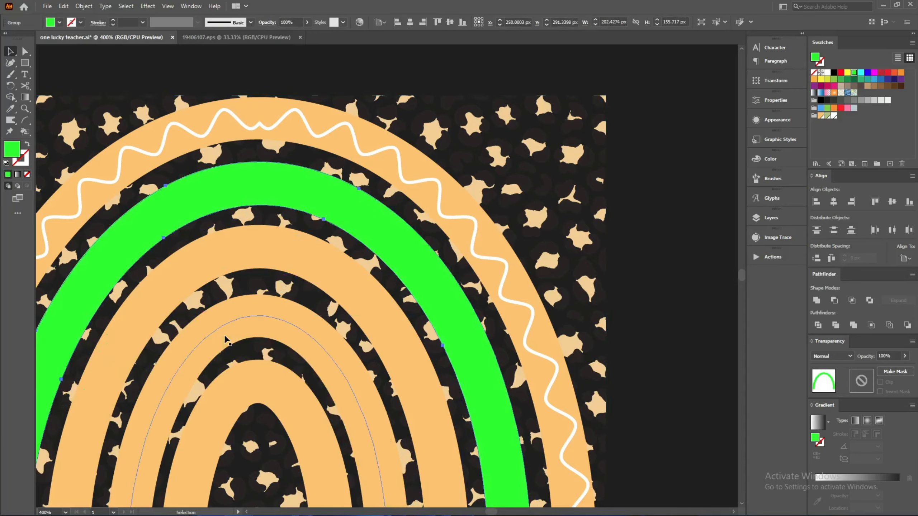
scroll(302, 245, "down", 2)
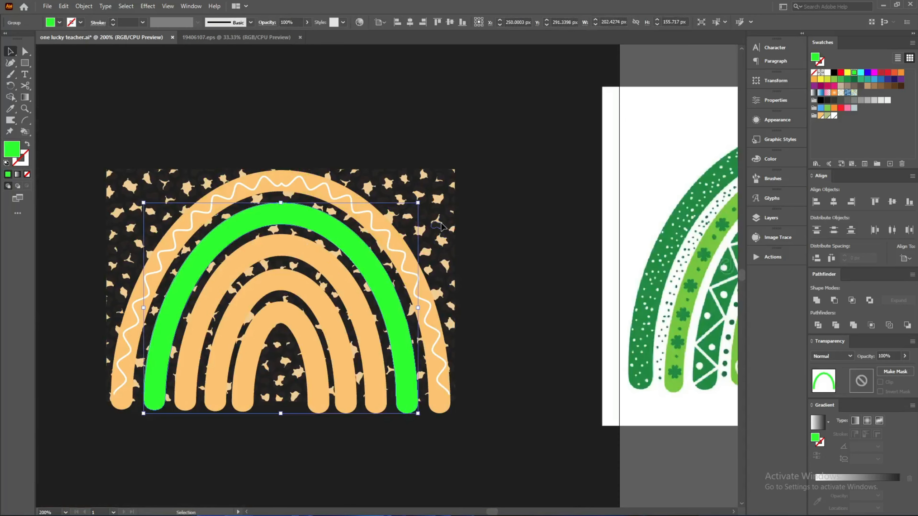
left_click_drag(450, 231, 442, 256)
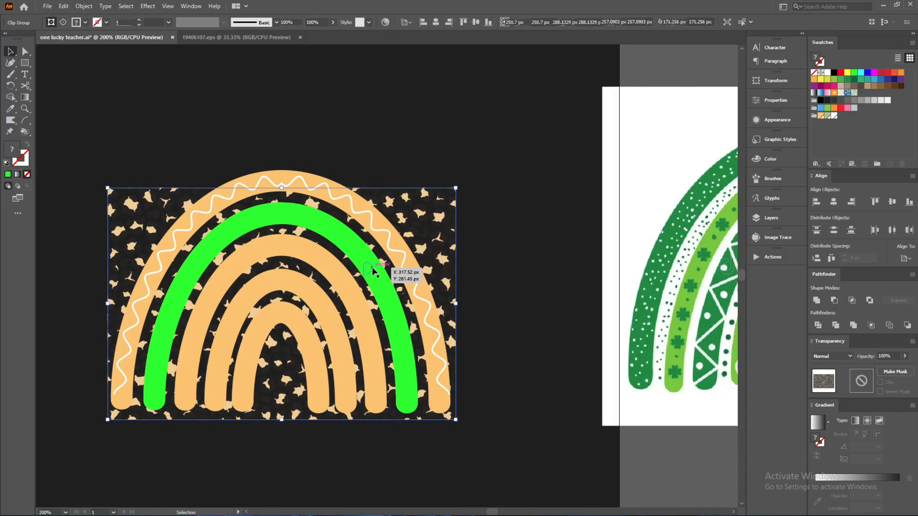
Step: Clip the leopard pattern to the green arch with a clipping mask and select the third arch
left_click(382, 267)
left_click_drag(448, 173, 484, 226)
key("ctrl+7")
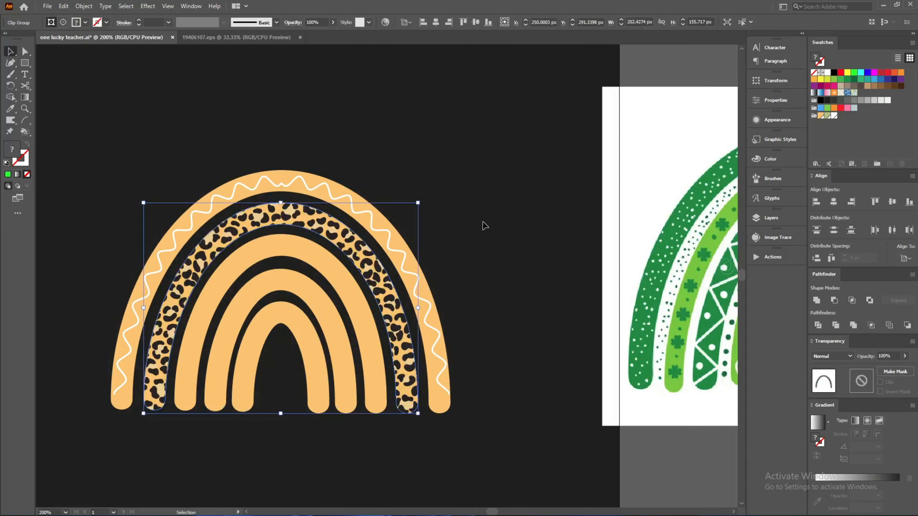
left_click(488, 245)
scroll(259, 212, "up", 4)
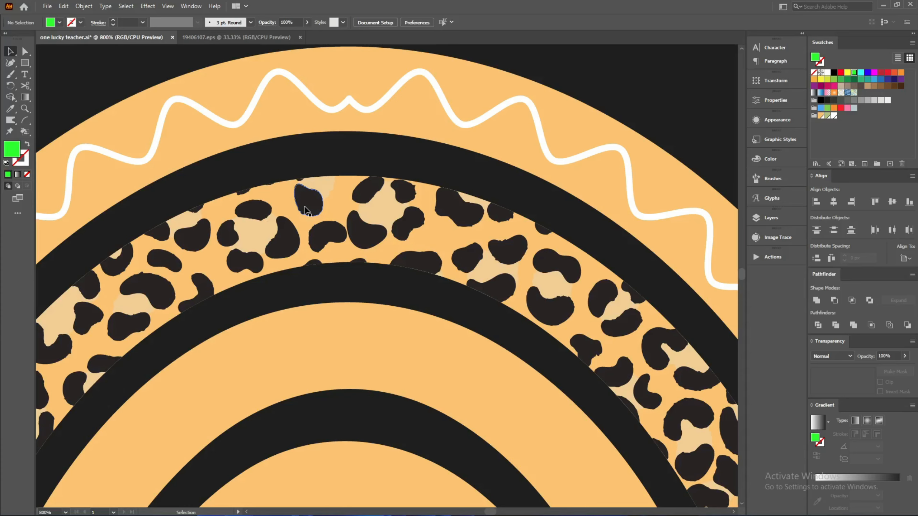
scroll(317, 207, "down", 4)
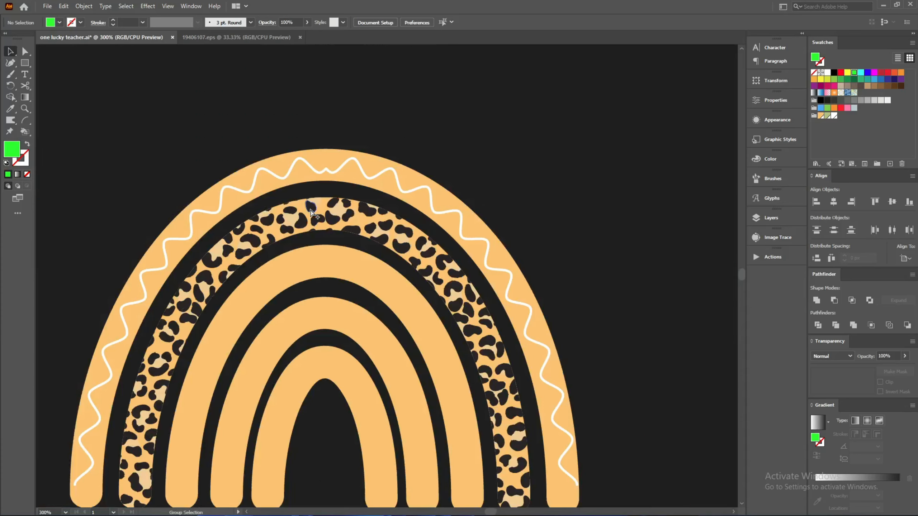
left_click(382, 212)
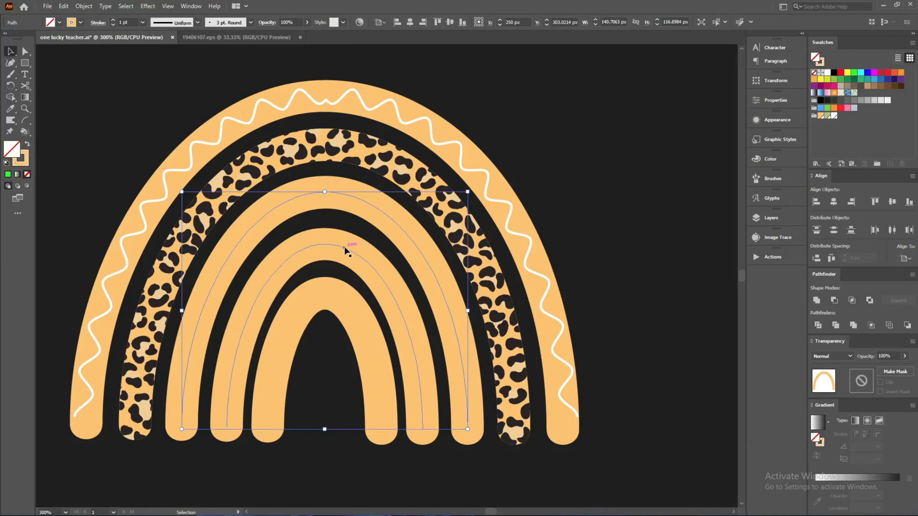
scroll(347, 249, "down", 2)
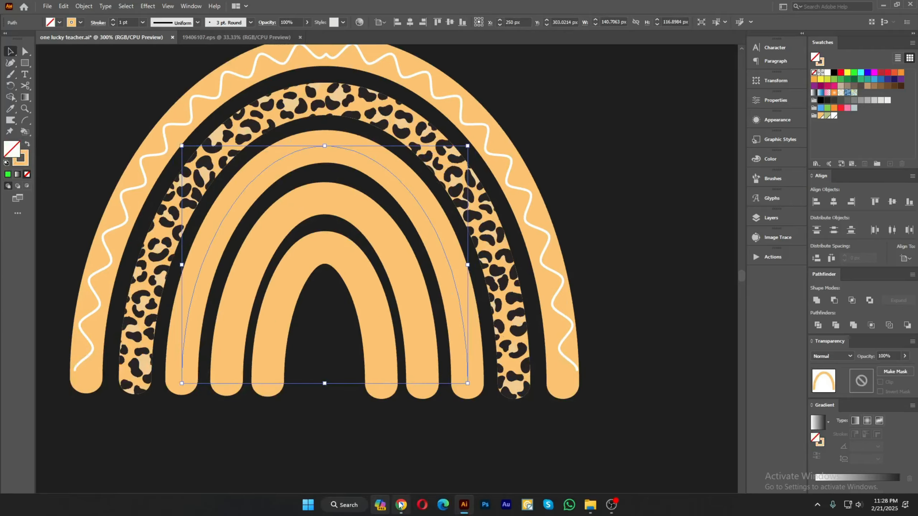
Step: Switch to the browser and examine the "st patrick boho rainbow vector" results for arch decoration ideas
left_click(401, 505)
scroll(405, 267, "down", 5)
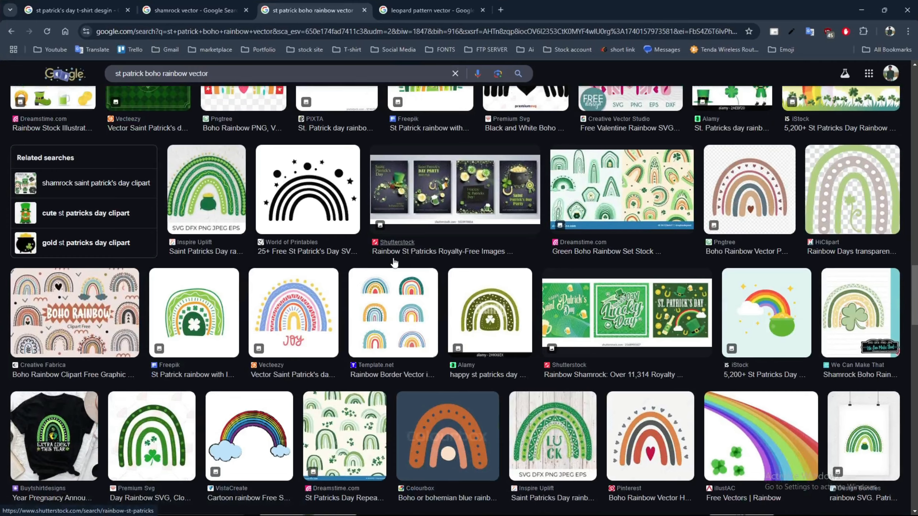
scroll(394, 263, "down", 4)
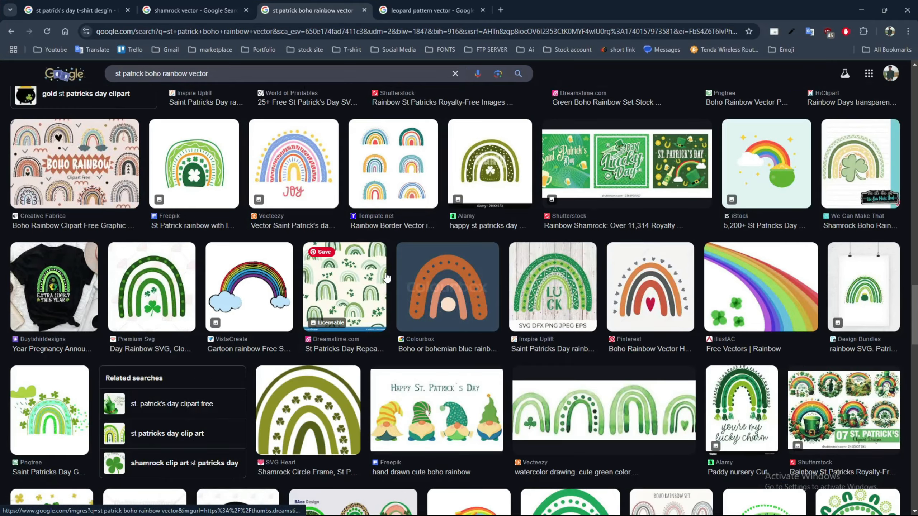
scroll(386, 277, "down", 5)
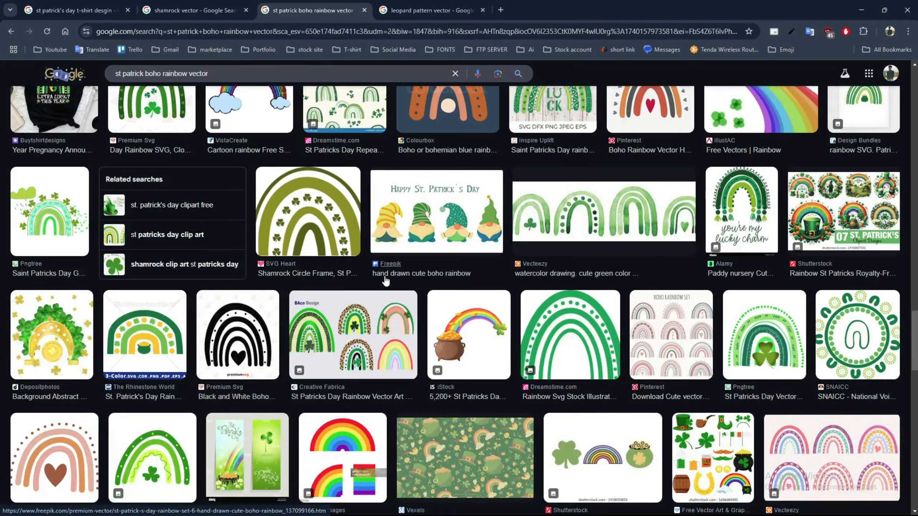
scroll(386, 281, "down", 4)
mouse_move(384, 281)
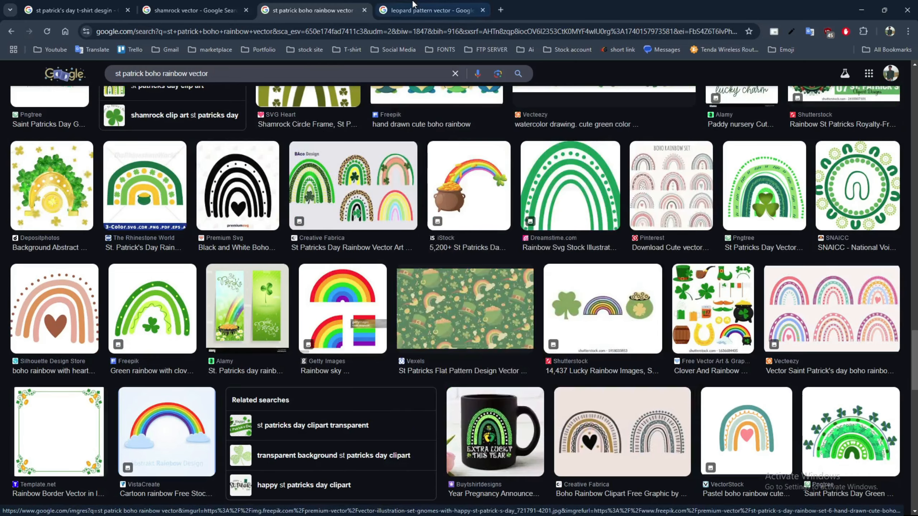
Step: Search Google Images for "heart vector" in place of the leopard pattern search
left_click(430, 10)
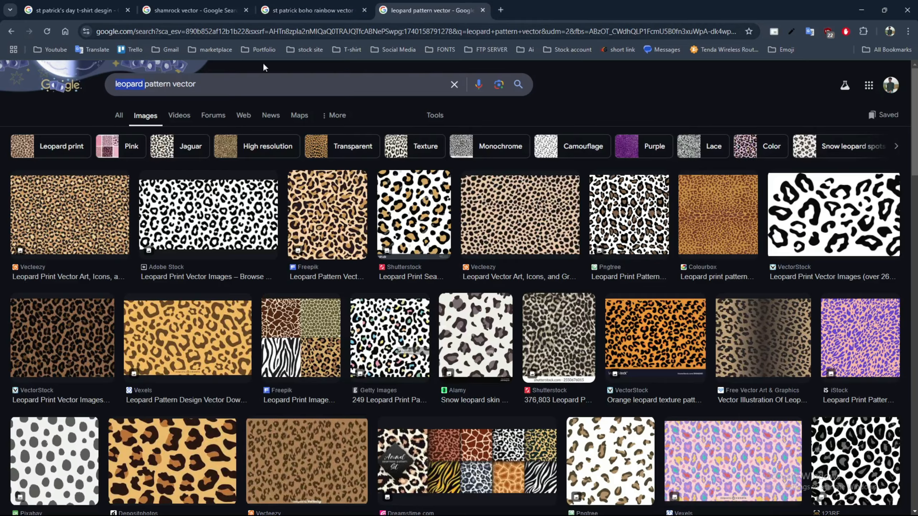
left_click_drag(170, 86, 171, 85)
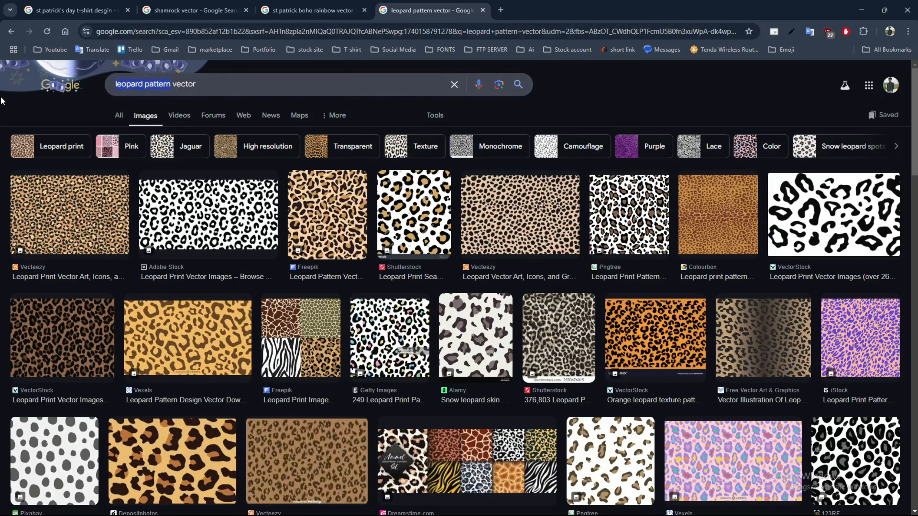
type("heart")
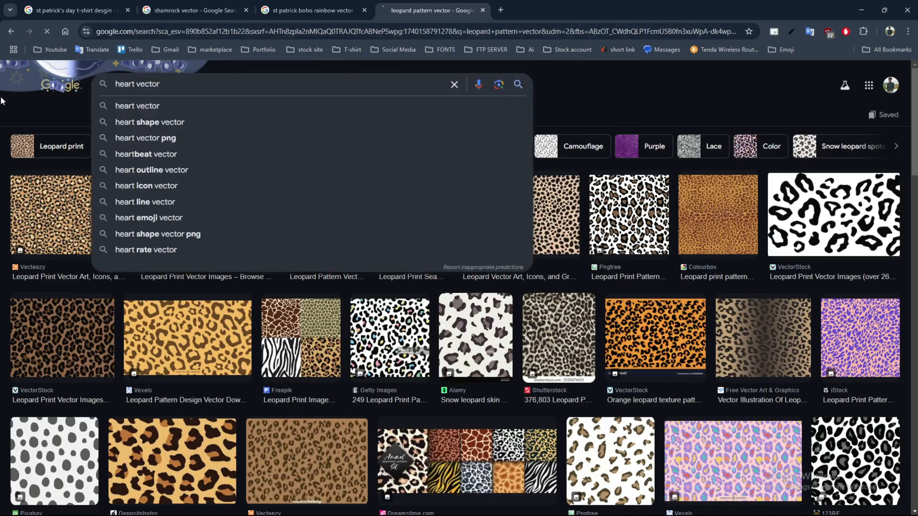
key("Return")
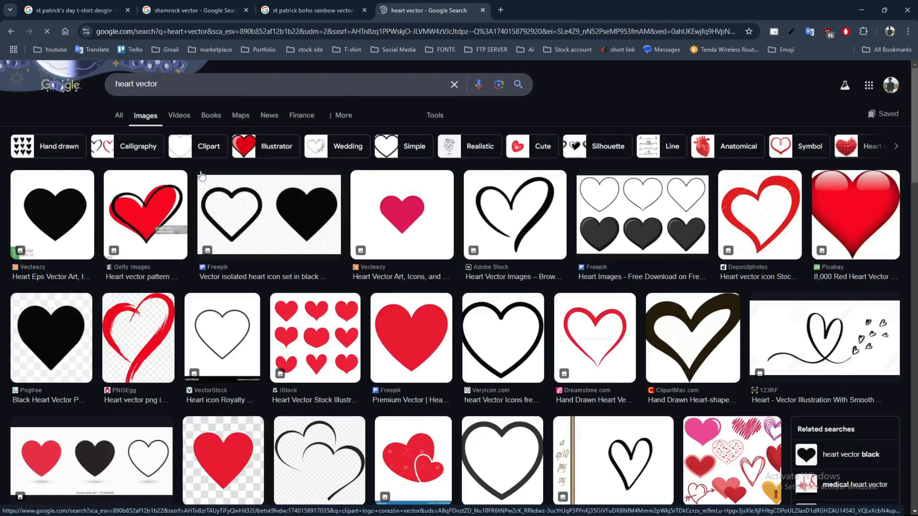
Step: Copy the enlarged solid black heart image from the Pixabay result and close its preview window
scroll(201, 176, "down", 4)
scroll(212, 211, "down", 1)
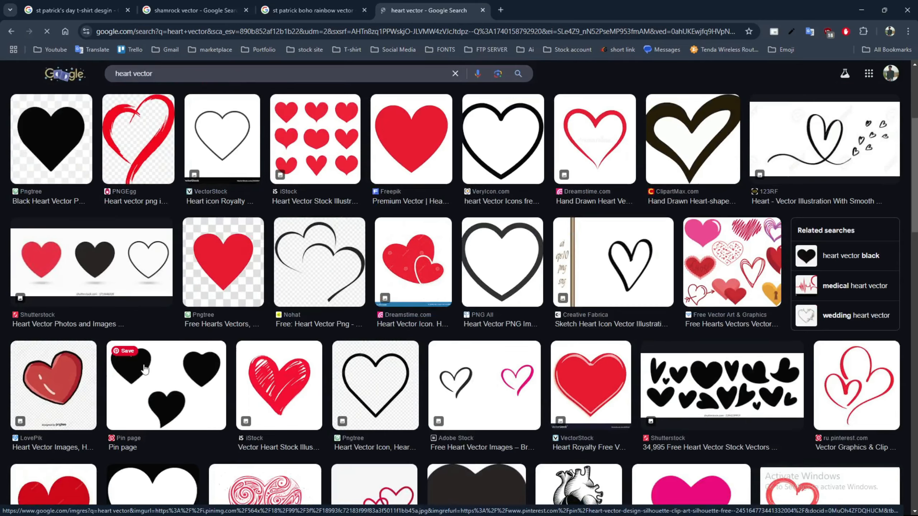
scroll(151, 373, "down", 3)
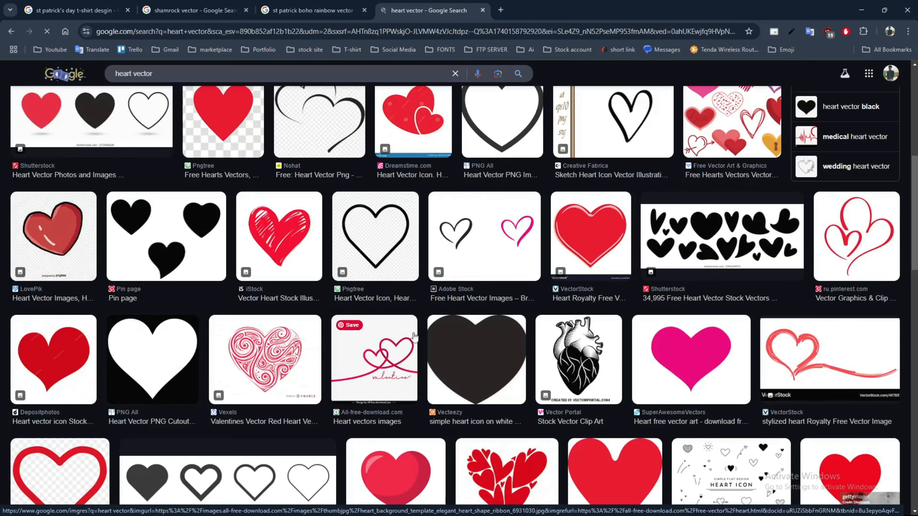
mouse_move(183, 375)
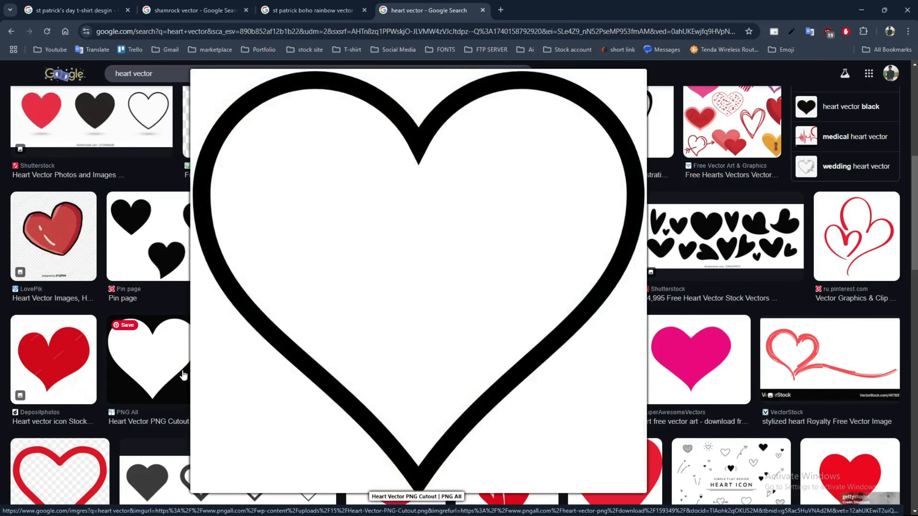
scroll(172, 362, "down", 3)
scroll(172, 361, "down", 4)
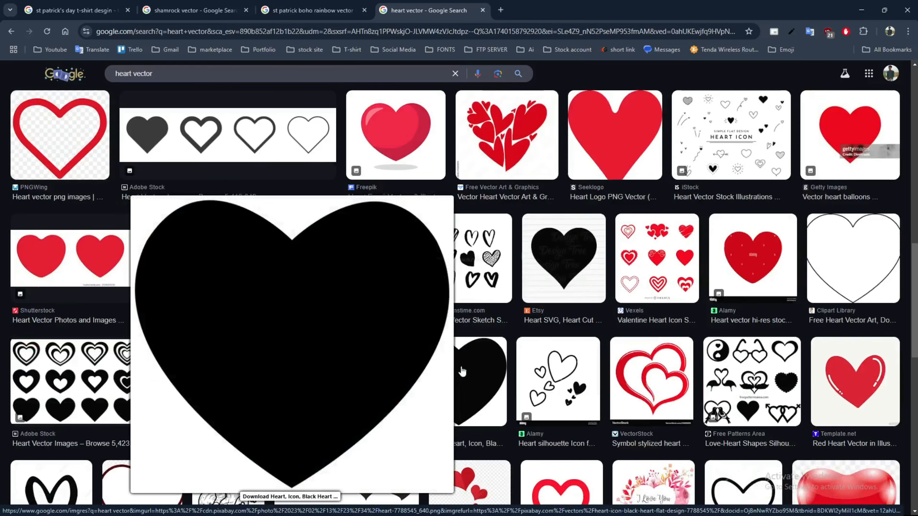
left_click(462, 369)
right_click(432, 210)
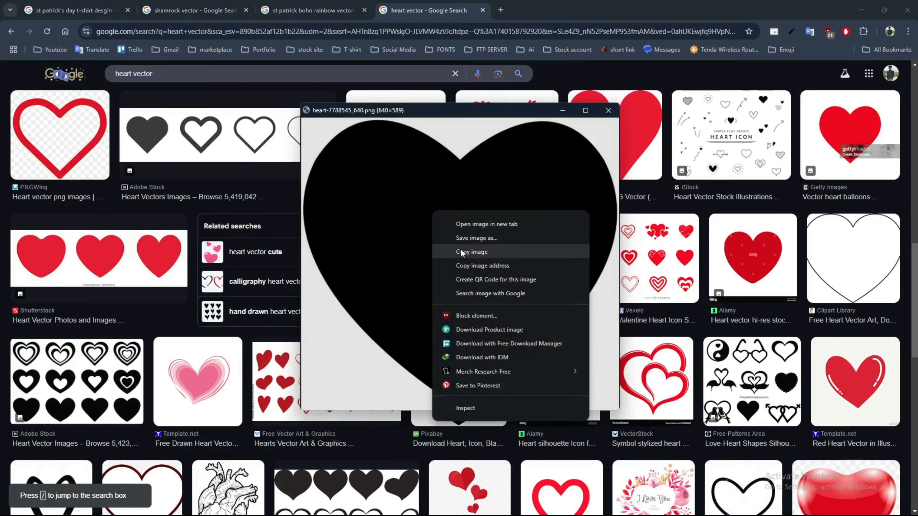
left_click(461, 250)
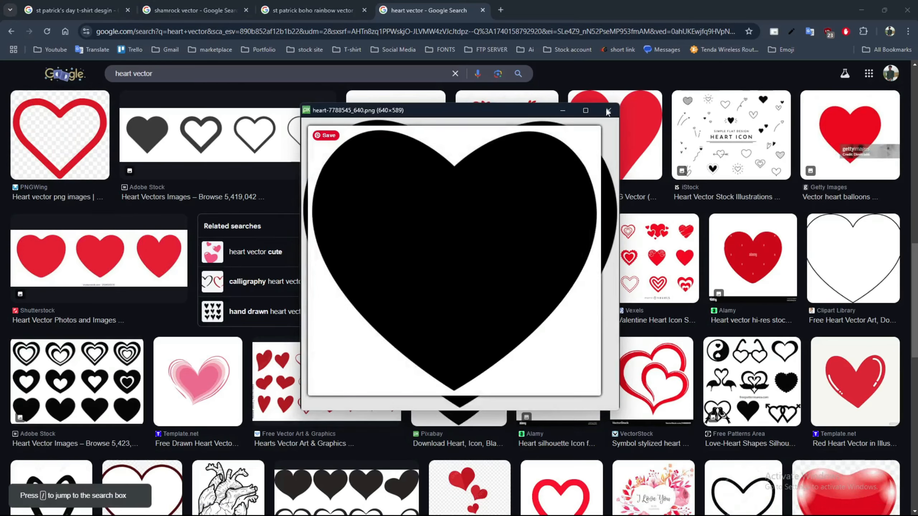
left_click(607, 111)
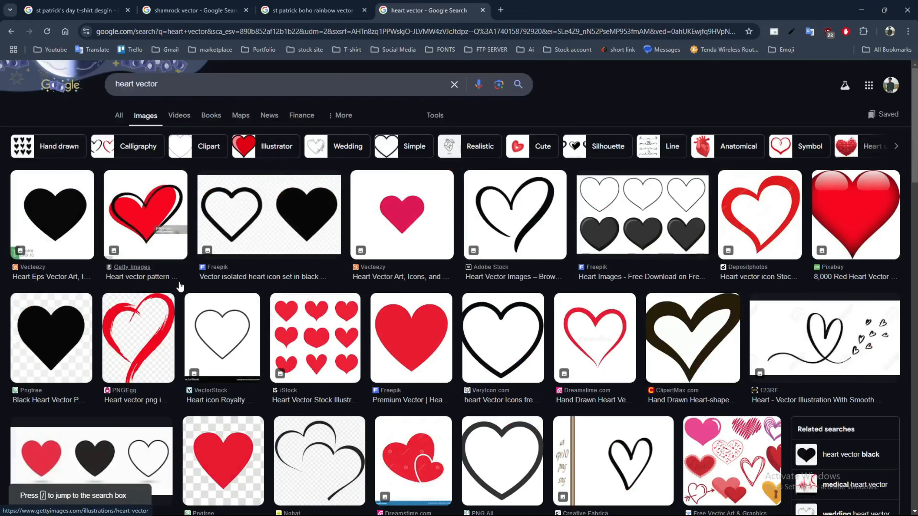
Step: Copy the black heart image from the first Vecteezy result, close its preview and return to Illustrator
mouse_move(65, 222)
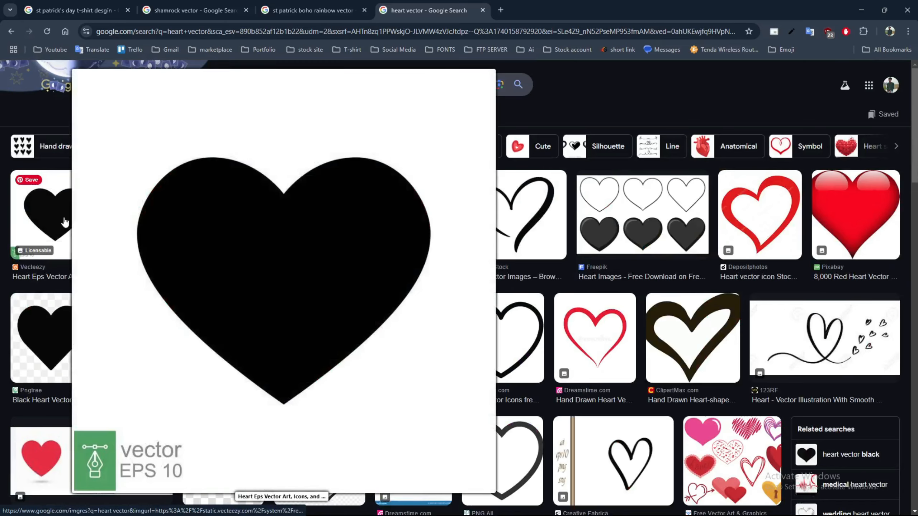
key("w")
left_click_drag(238, 154, 257, 111)
right_click(305, 129)
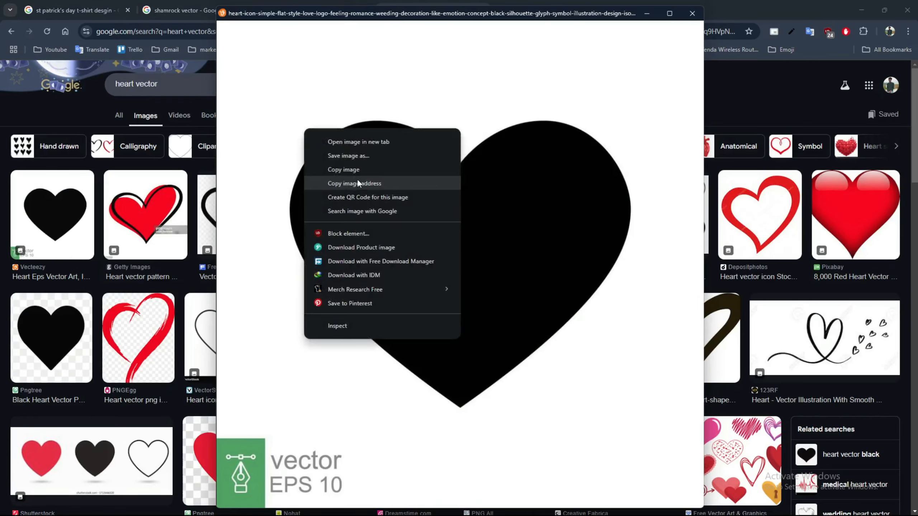
left_click(359, 171)
left_click(691, 13)
left_click(861, 10)
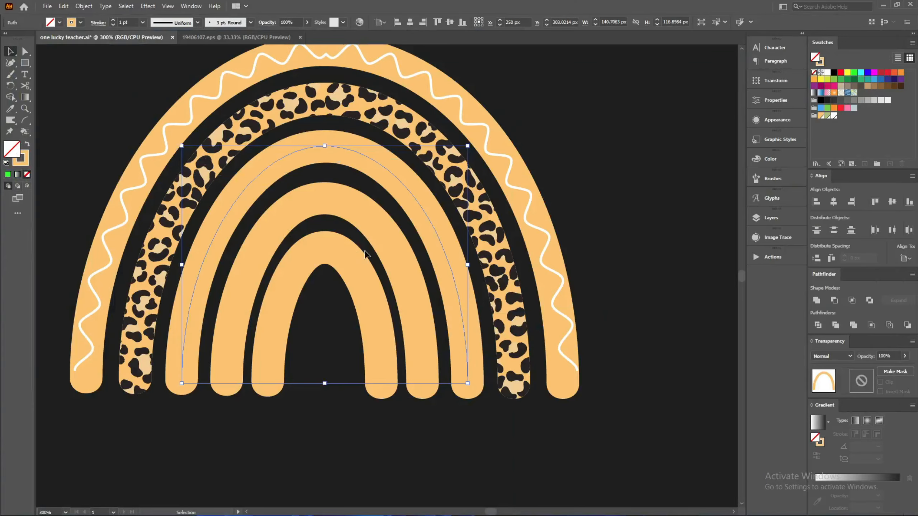
Step: Paste the copied heart image, trace it with the Silhouettes preset and expand the tracing beside the artboard
left_click(251, 249)
key("ctrl+v")
key("ctrl+minus")
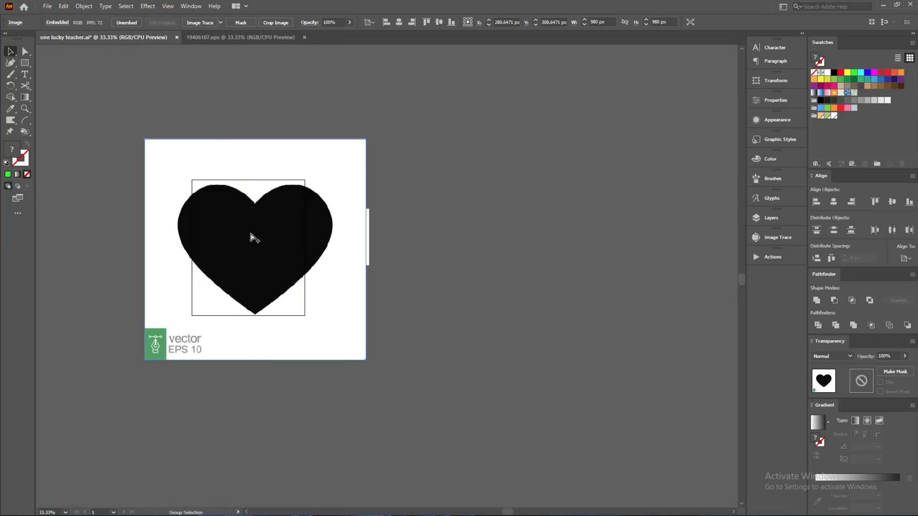
left_click(220, 23)
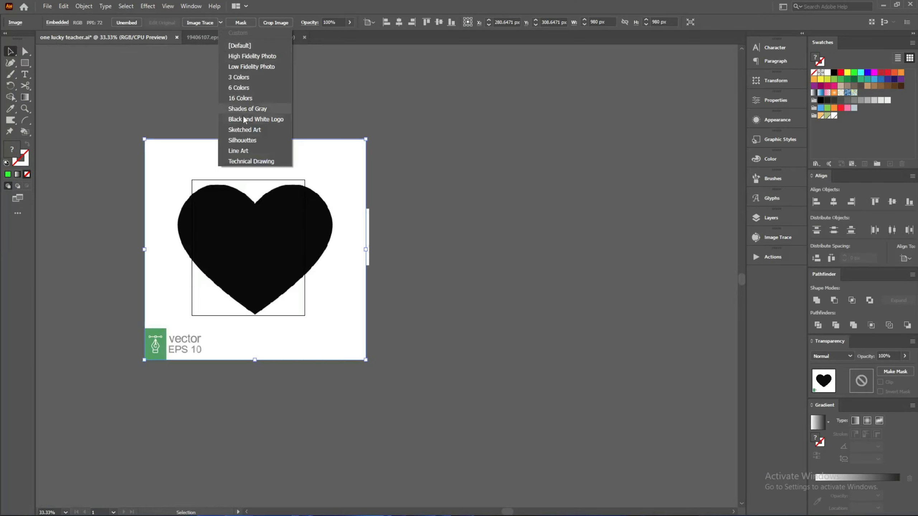
left_click(241, 141)
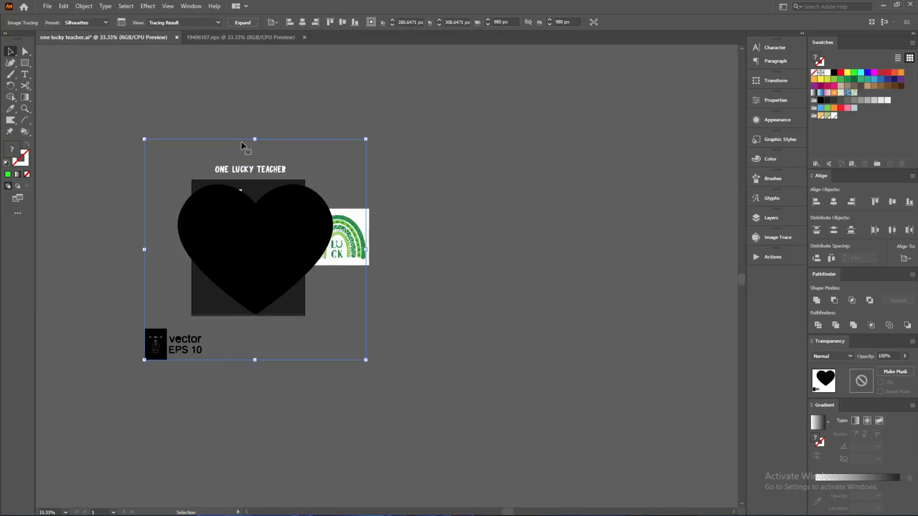
left_click_drag(263, 254, 490, 227)
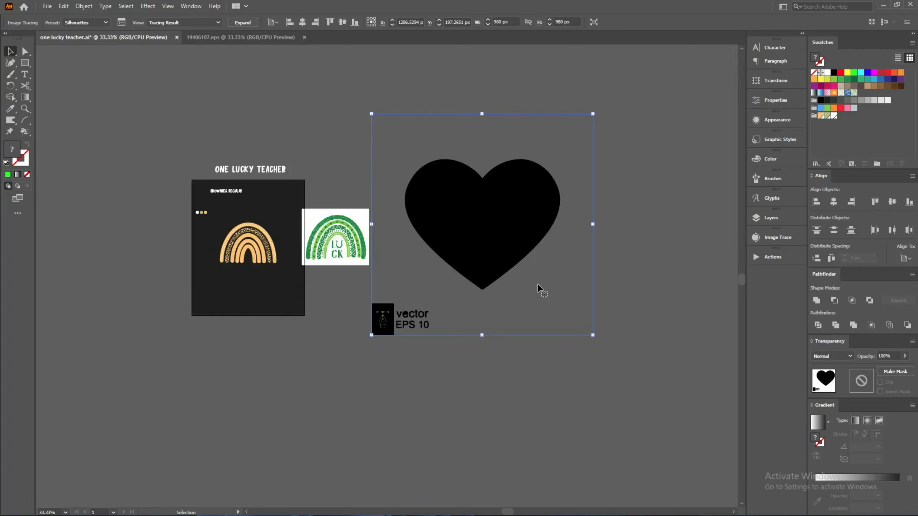
key("ctrl+shift+x")
Step: Delete the pen icon and "vector EPS 10" lettering from the traced heart group
scroll(459, 318, "up", 3)
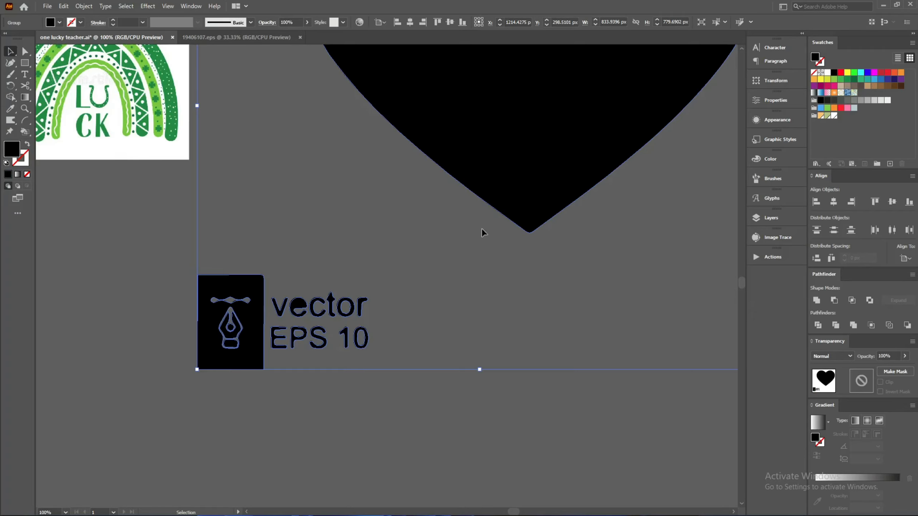
double_click(491, 199)
left_click_drag(104, 241, 101, 239)
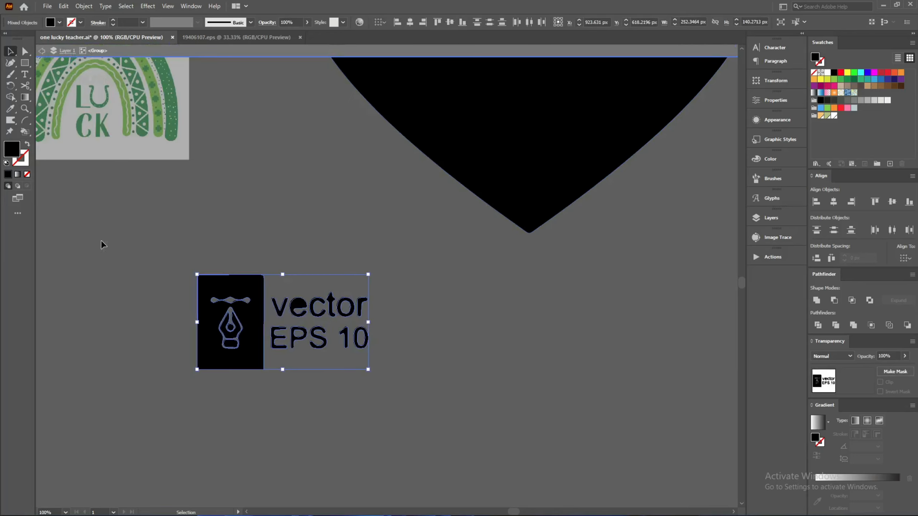
key("Delete")
key("Escape")
Step: Fill the traced heart with white and place it, much reduced, on the artboard below the rainbow
left_click_drag(444, 179, 242, 373)
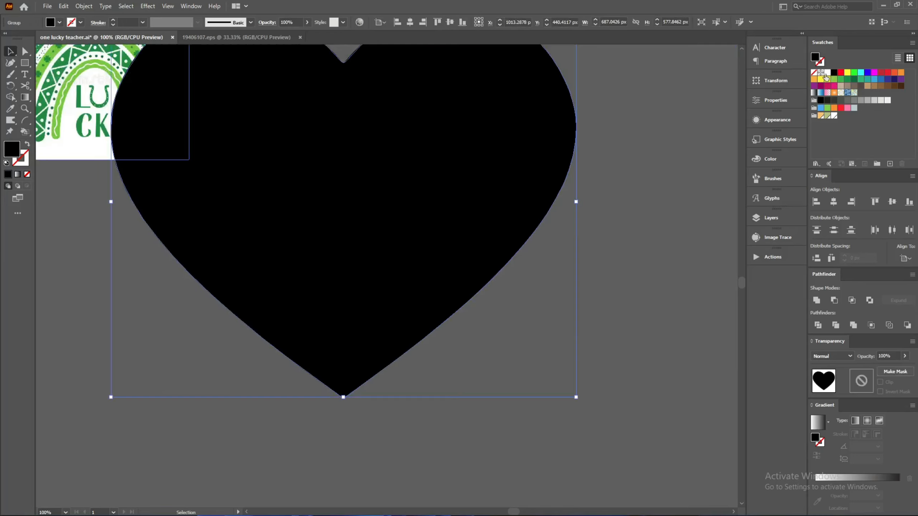
left_click(827, 72)
scroll(549, 195, "down", 2)
left_click_drag(548, 195, 163, 210)
left_click(226, 221)
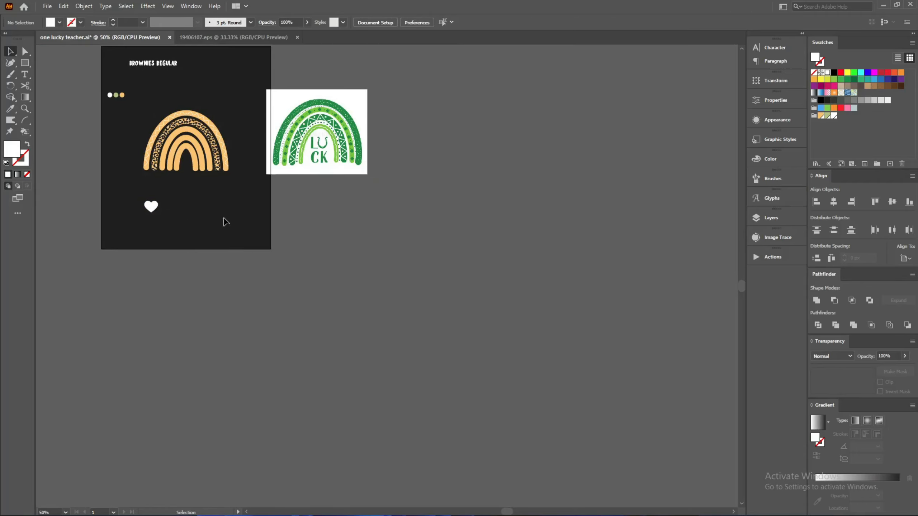
Step: Move the white heart closer to the rainbow's feet and scale it down to about 12 by 10 px
scroll(167, 183, "up", 3)
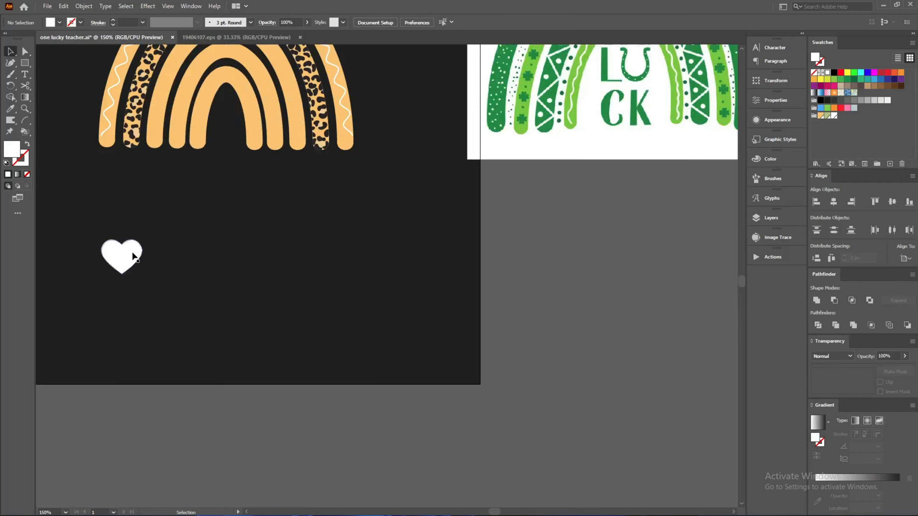
left_click_drag(133, 256, 167, 180)
scroll(156, 113, "up", 3)
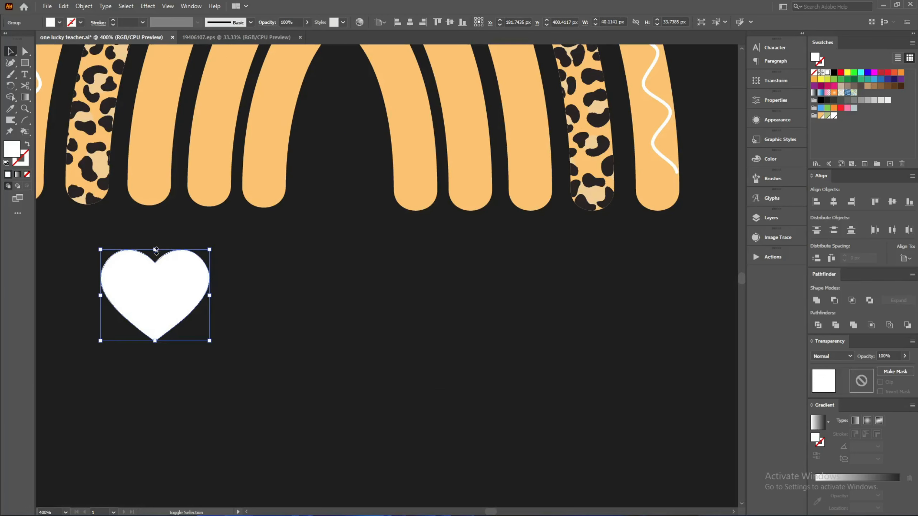
left_click_drag(156, 250, 156, 312)
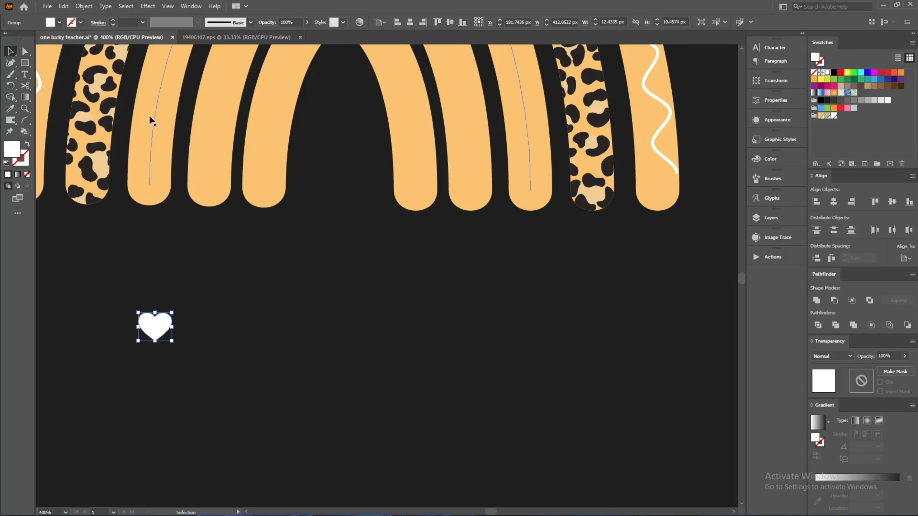
Step: Give the third arch from the outside a red stroke and no fill
left_click_drag(151, 121, 252, 307)
key("ctrl+z")
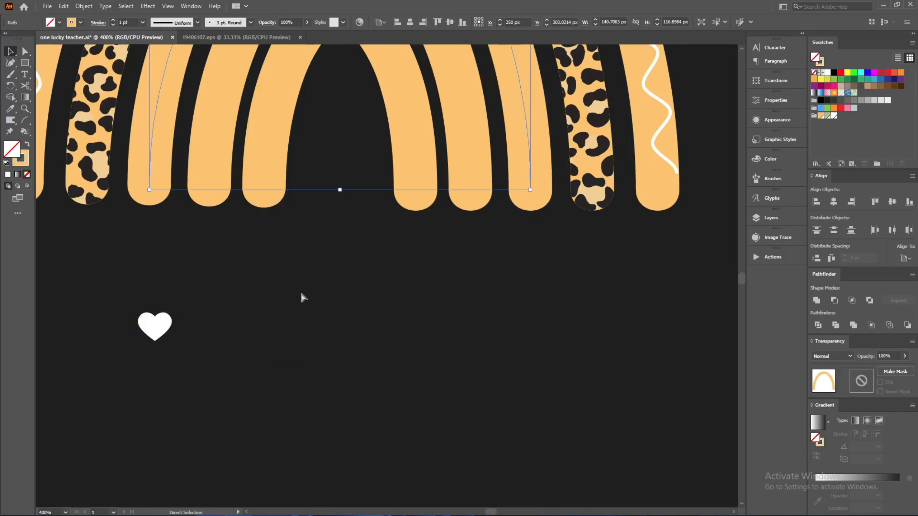
left_click(309, 310)
key("ctrl+z")
left_click(849, 73)
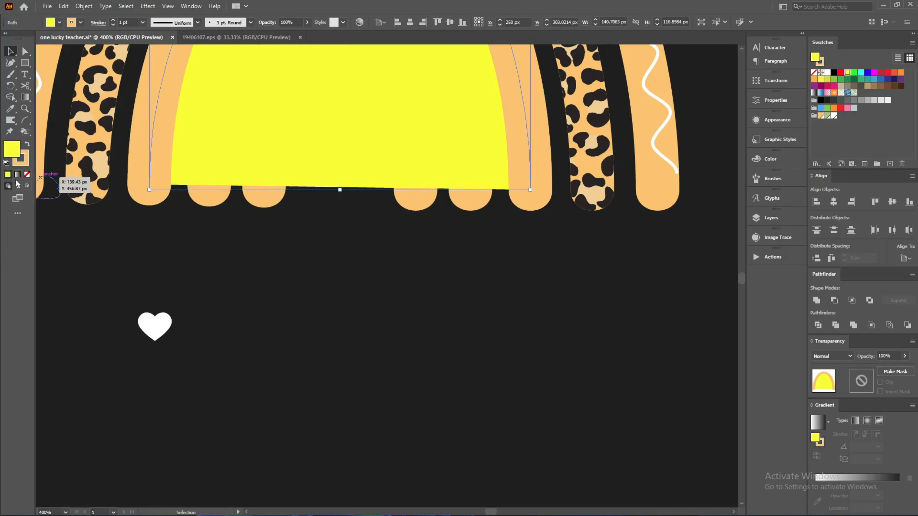
left_click(27, 175)
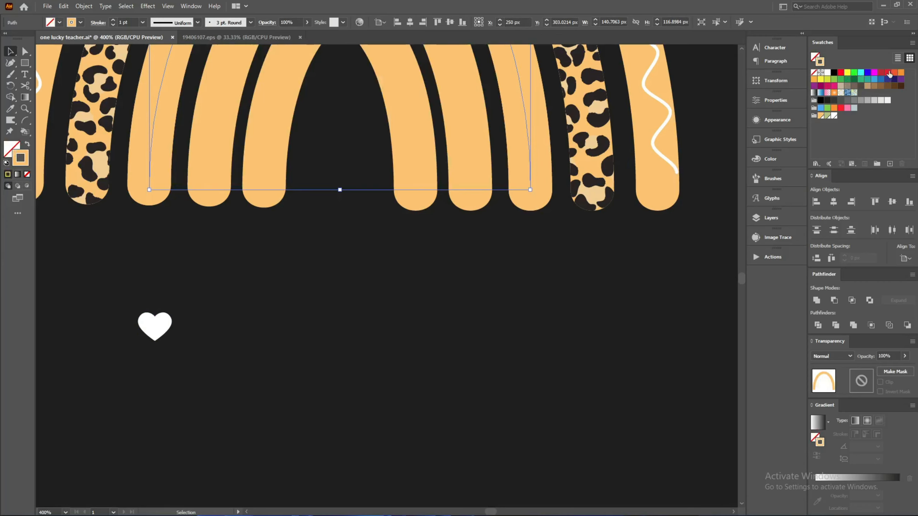
left_click(889, 73)
left_click(158, 238)
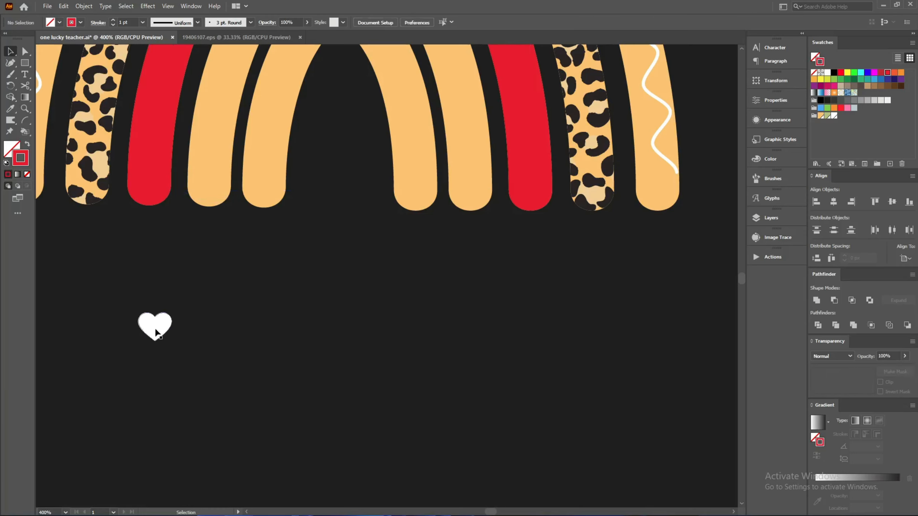
Step: Scale the white heart to about 9.6 by 8 px to fit the red arch's width, and place it below the rainbow
left_click_drag(155, 332, 202, 199)
scroll(129, 139, "up", 3)
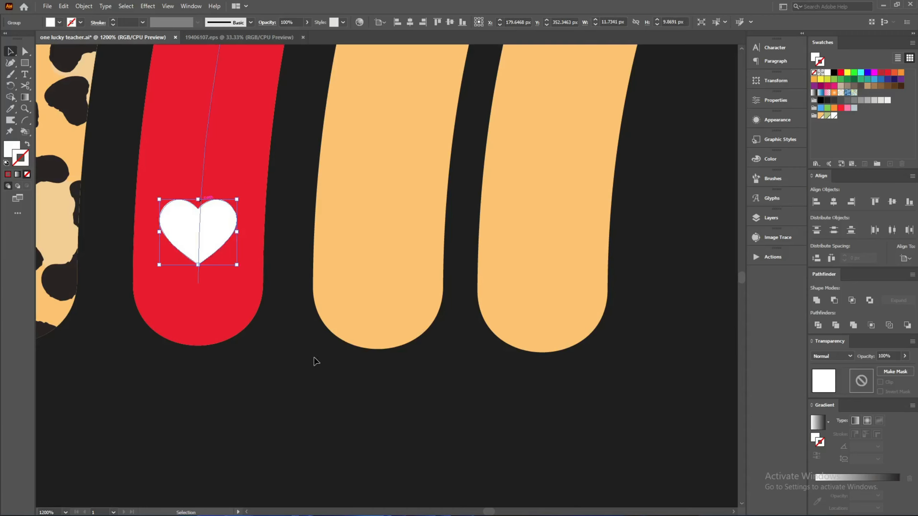
left_click(314, 360)
scroll(255, 340, "down", 4)
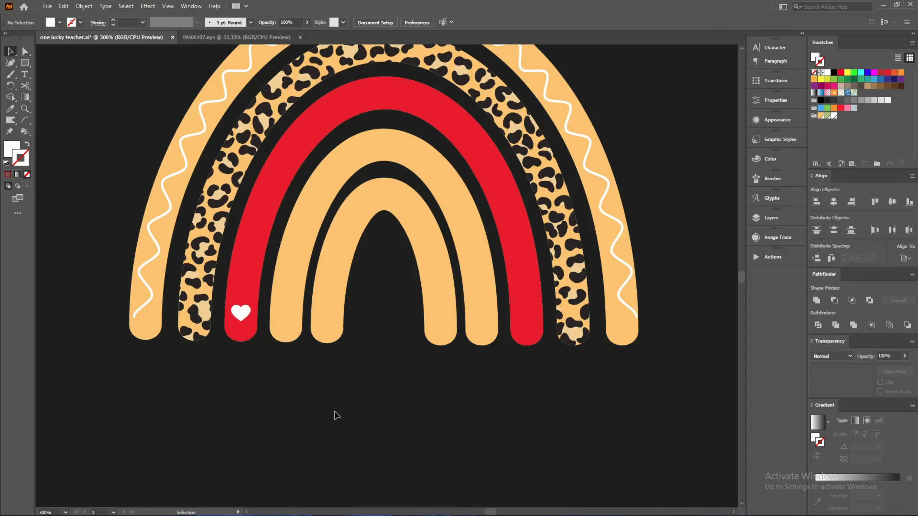
left_click_drag(334, 411, 188, 420)
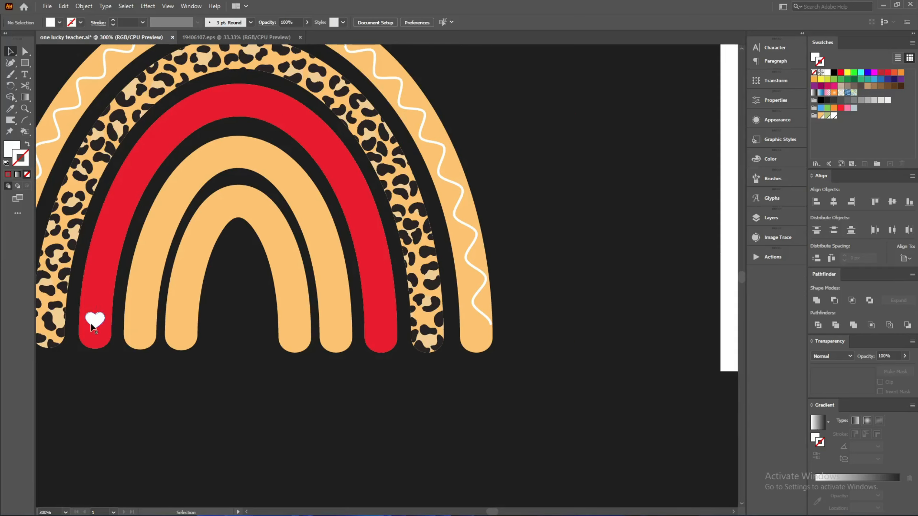
left_click_drag(93, 318, 316, 395)
key("b")
mouse_move(84, 308)
left_mouse_down()
mouse_move(151, 141)
mouse_move(273, 90)
mouse_move(378, 316)
mouse_move(391, 397)
mouse_move(357, 359)
left_mouse_up()
key("v")
key("Delete")
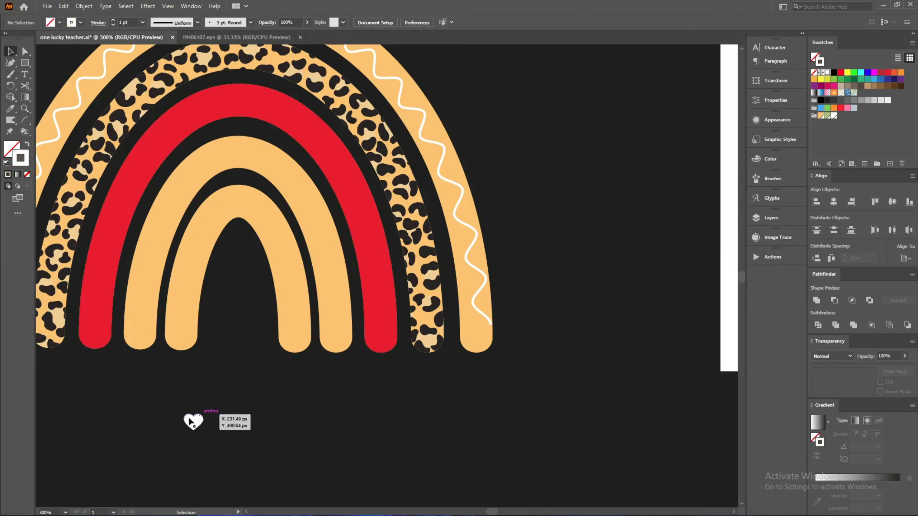
Step: Start a new Pattern Brush from the small white heart below the rainbow
left_click_drag(155, 389, 154, 388)
left_click_drag(135, 392, 267, 457)
scroll(182, 435, "down", 2)
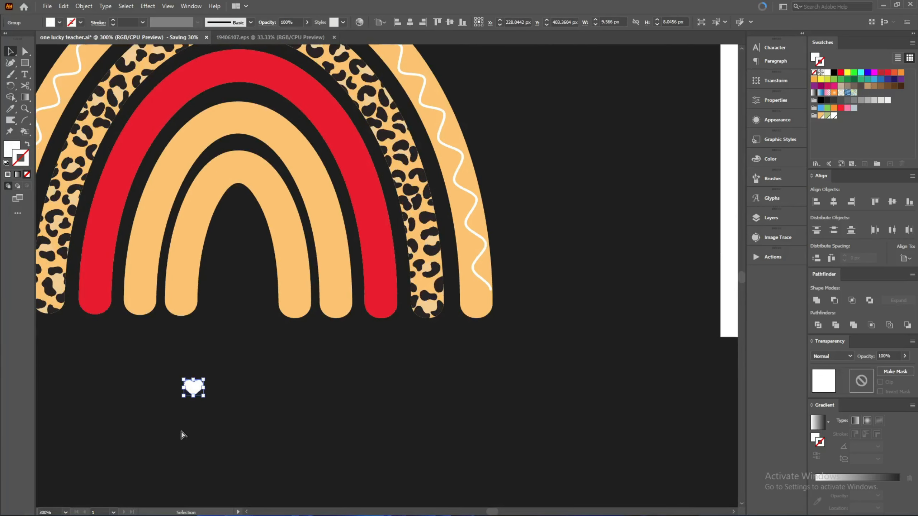
scroll(178, 412, "up", 3, "alt")
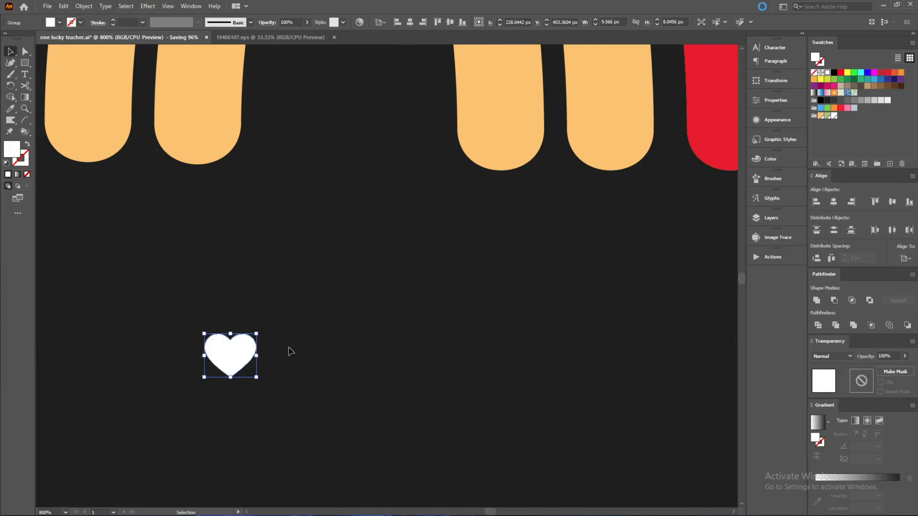
key("a")
scroll(225, 392, "down", 2, "alt")
key("v")
mouse_move(230, 372)
left_mouse_down()
mouse_move(154, 242)
mouse_move(97, 234)
mouse_move(154, 353)
mouse_move(683, 315)
left_mouse_up()
left_click(789, 182)
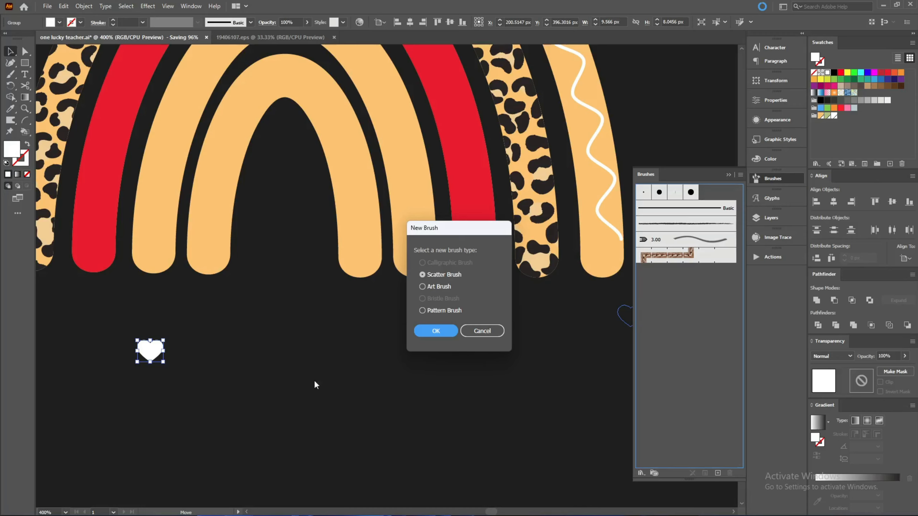
left_click(428, 309)
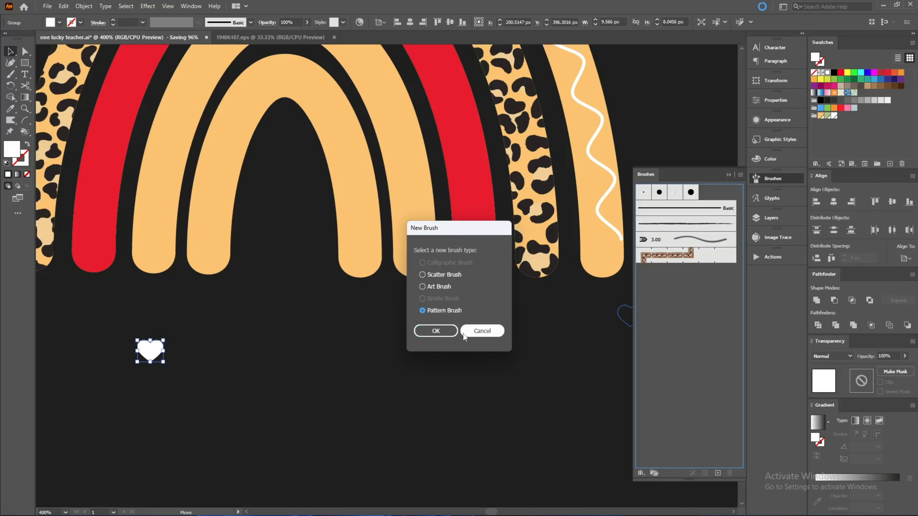
left_click(435, 331)
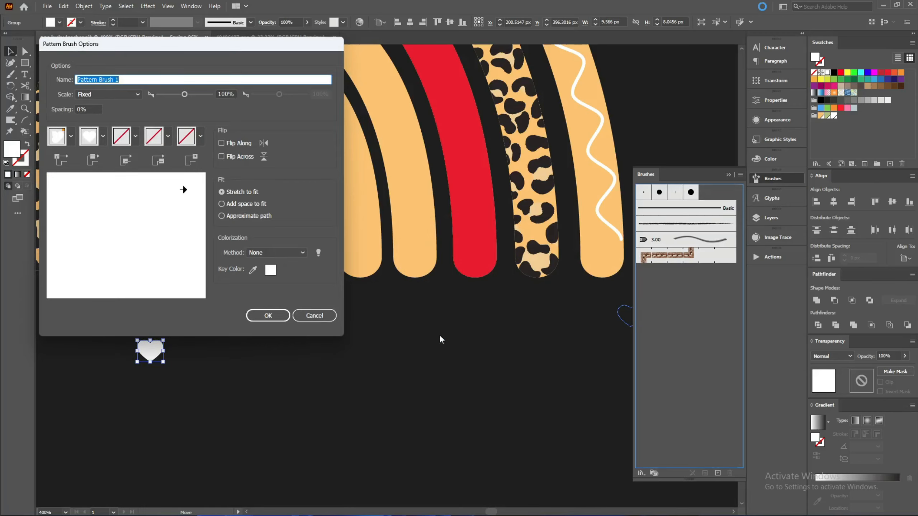
Step: Set the heart pattern brush's colorization method to Hue Shift and create the brush
left_click(280, 253)
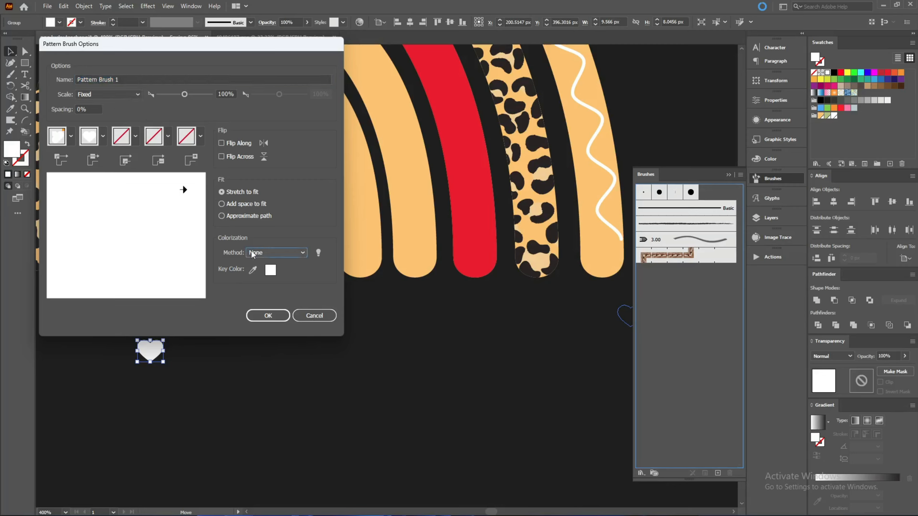
left_click(273, 295)
left_click(274, 253)
left_click(218, 300)
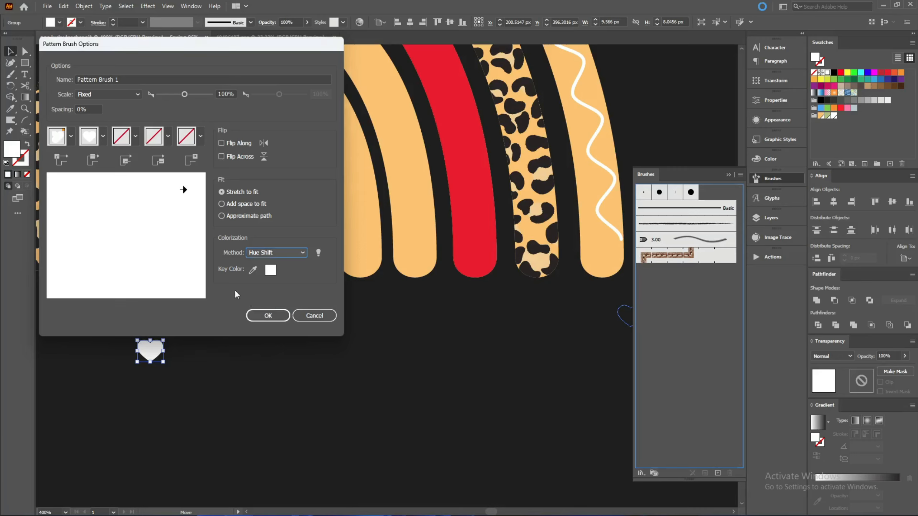
left_click(269, 254)
left_click(238, 298)
left_click(277, 316)
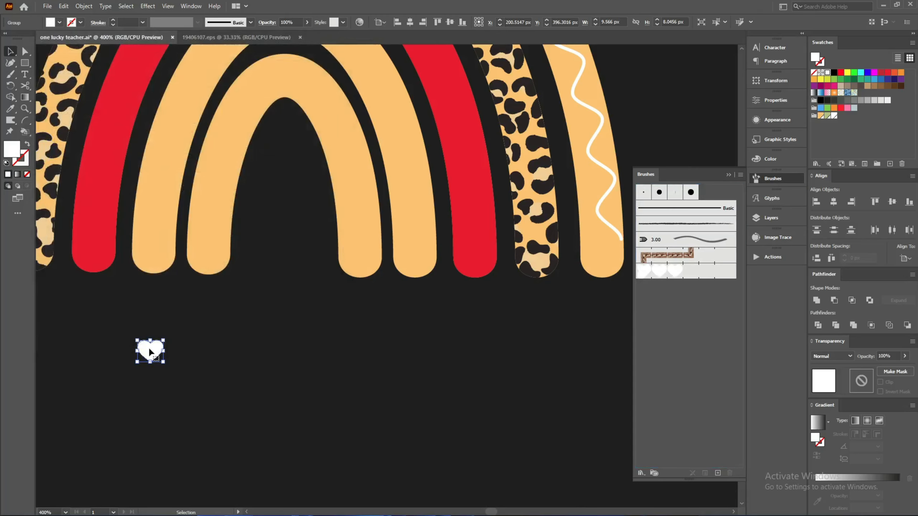
Step: Move the loose white heart farther below the rainbow and select the red arch
left_click_drag(149, 351, 301, 439)
left_click_drag(100, 182, 200, 341)
key("ctrl+z")
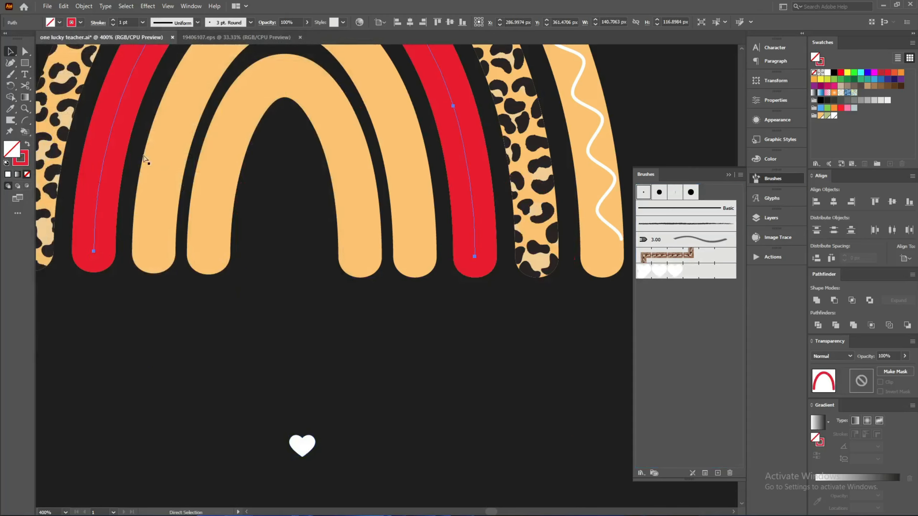
Step: Thin the red arch path's stroke to 0.25 pt and apply the heart pattern brush to it
scroll(123, 21, "down", 4)
scroll(123, 21, "up", 1)
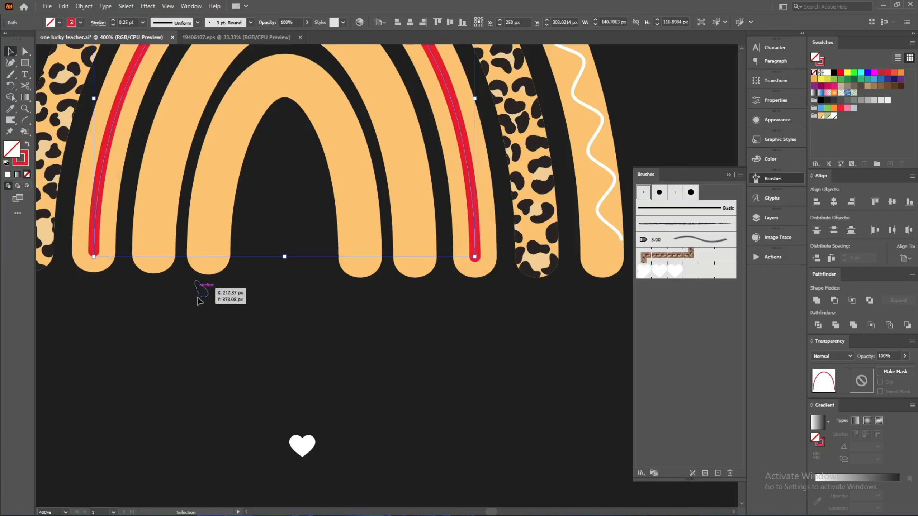
left_click(167, 357)
scroll(99, 272, "up", 2)
left_click(94, 256)
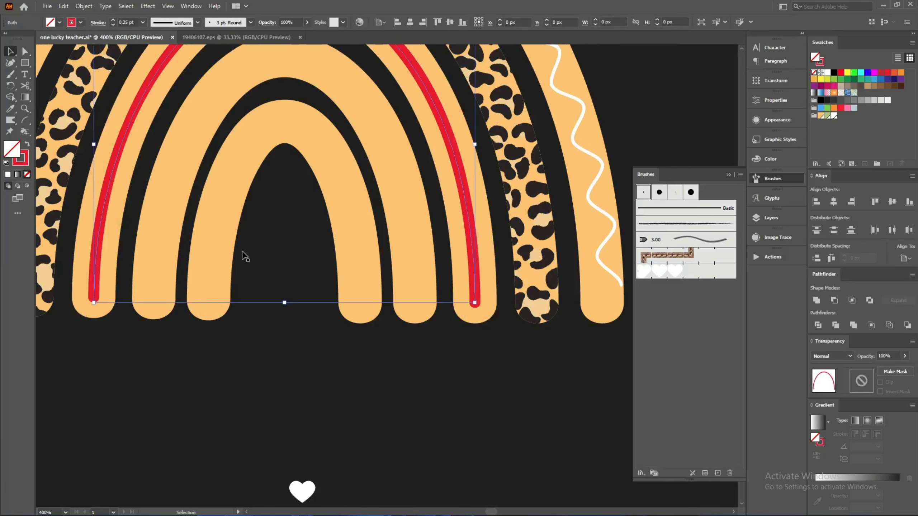
left_click(670, 269)
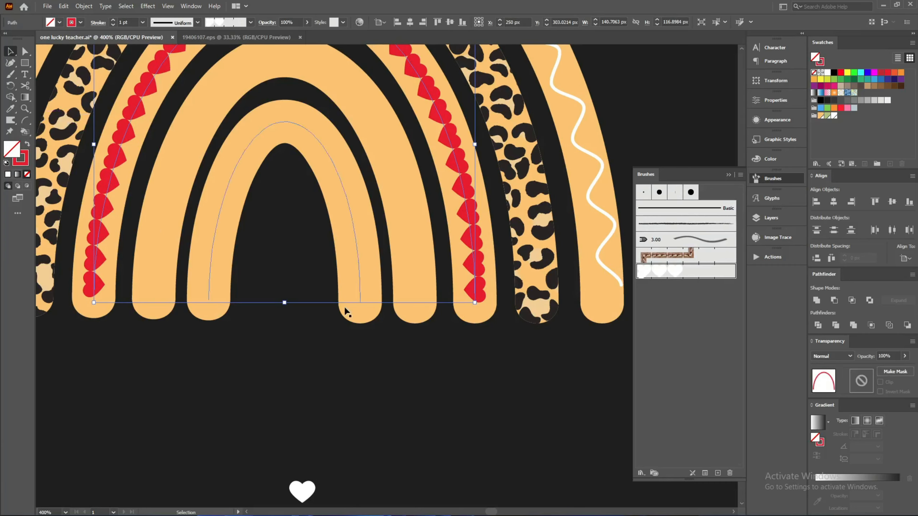
Step: Examine how closely the hearts are spaced along the arch, from its lower ends up to its crown
scroll(307, 347, "down", 2)
scroll(281, 167, "up", 2)
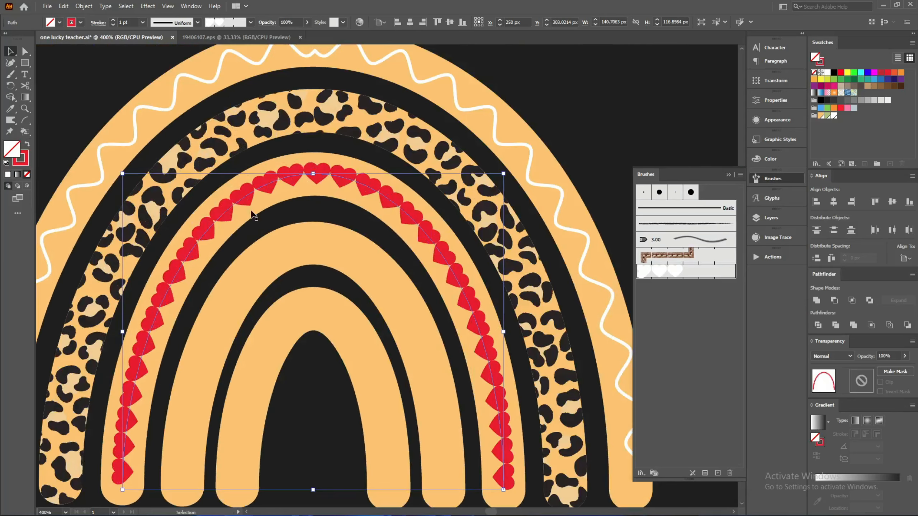
scroll(219, 258, "down", 3)
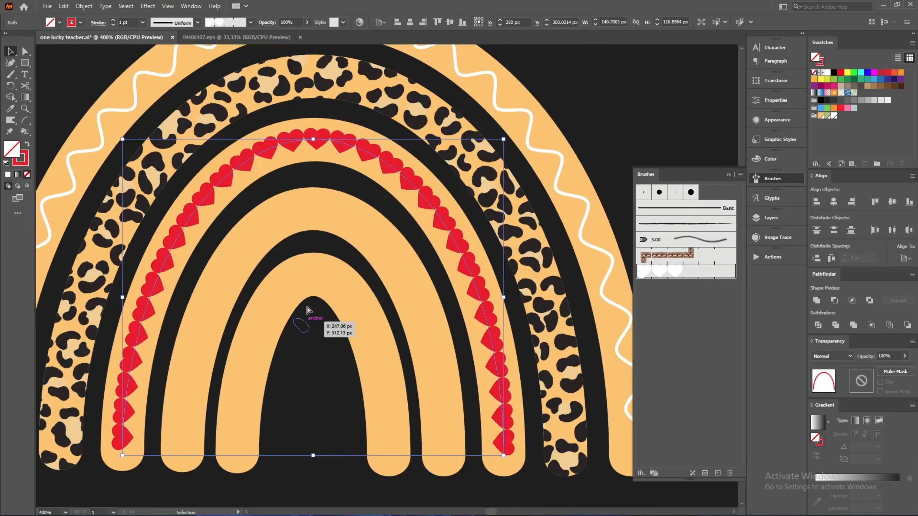
scroll(312, 313, "down", 1)
scroll(312, 301, "down", 1)
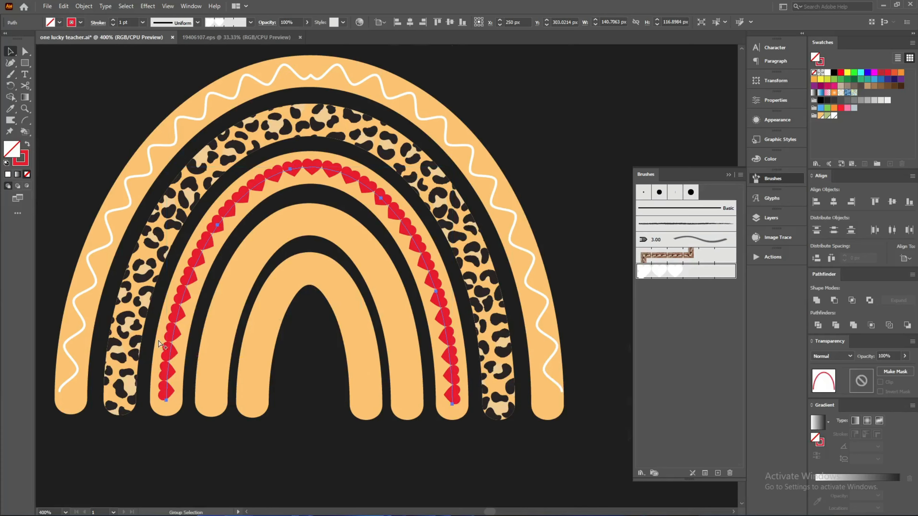
scroll(158, 337, "up", 2)
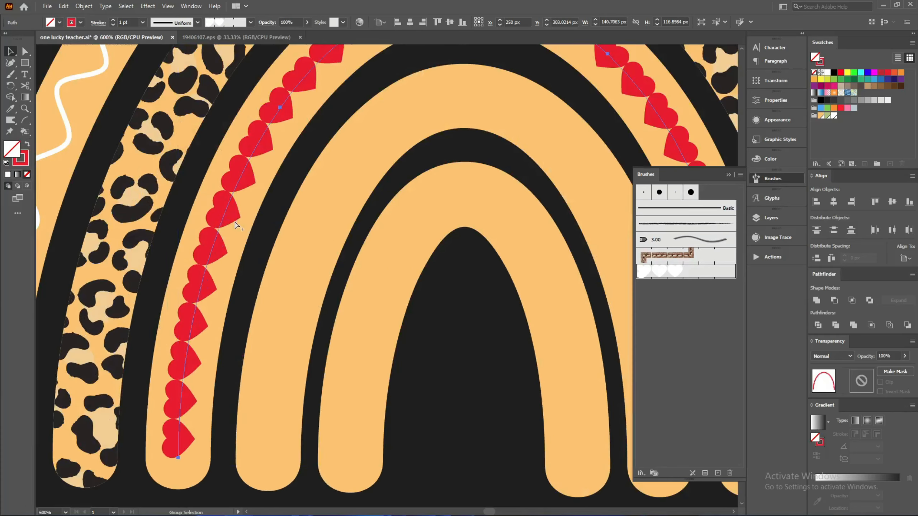
scroll(227, 202, "up", 2)
scroll(202, 178, "up", 4)
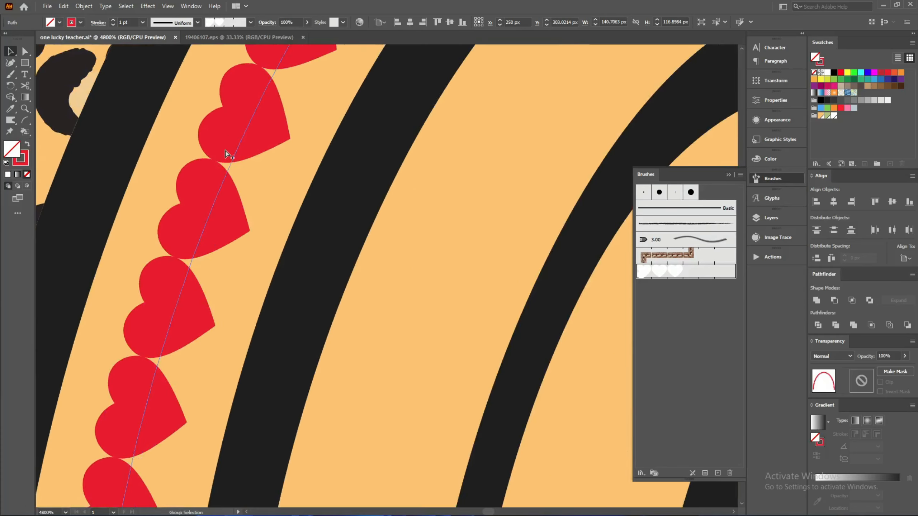
scroll(211, 188, "down", 2)
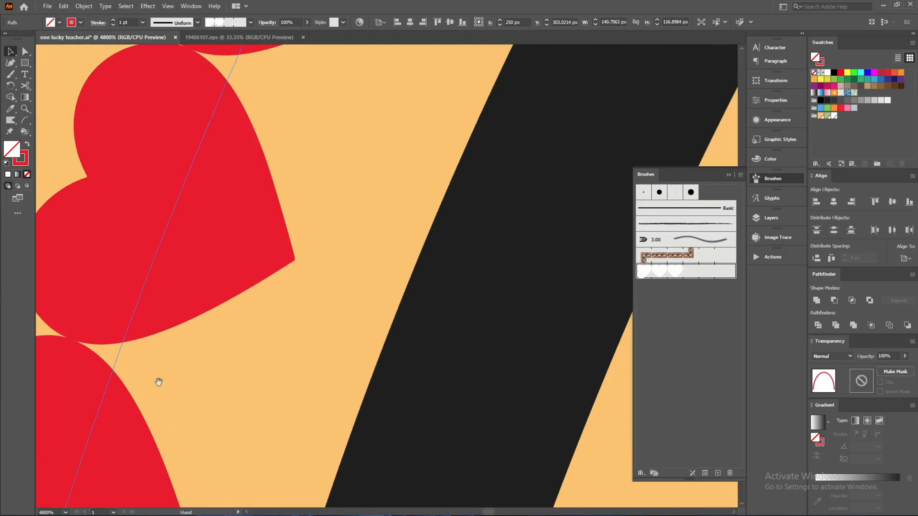
left_click_drag(260, 93, 330, 220)
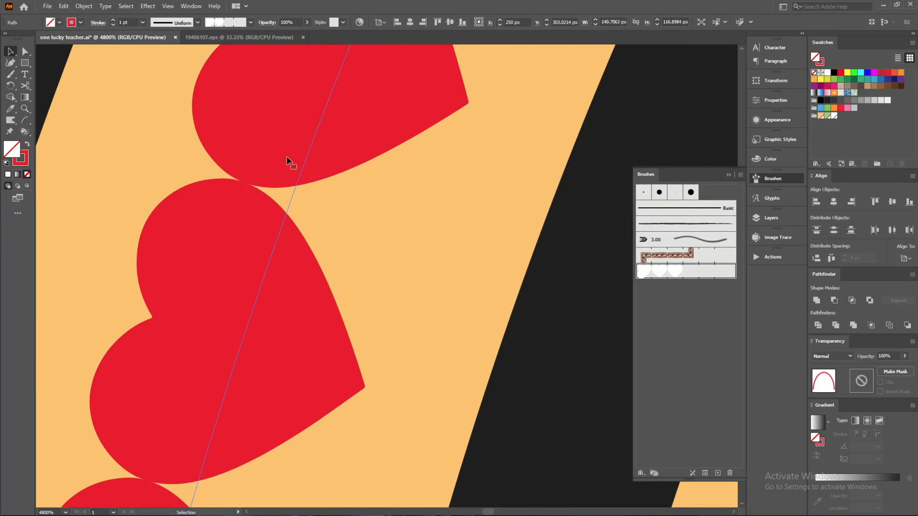
key("a")
key("v")
scroll(226, 223, "down", 1)
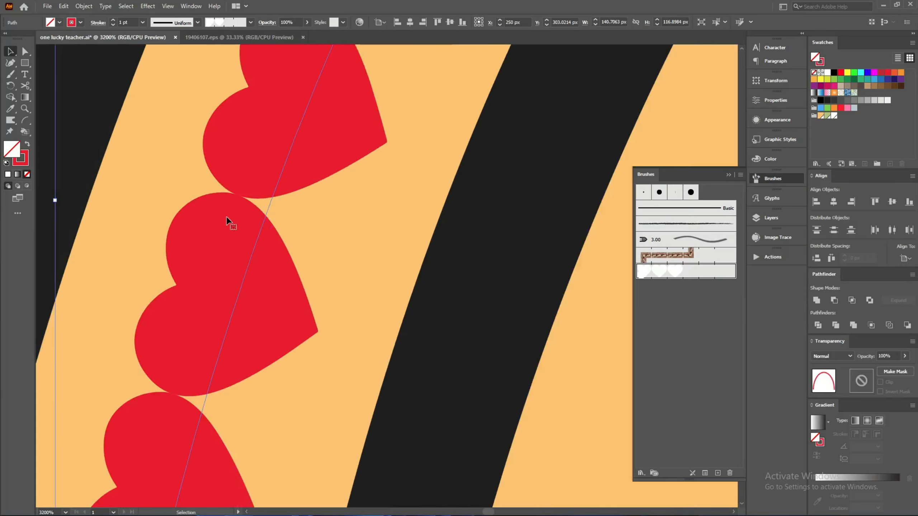
scroll(226, 221, "down", 2)
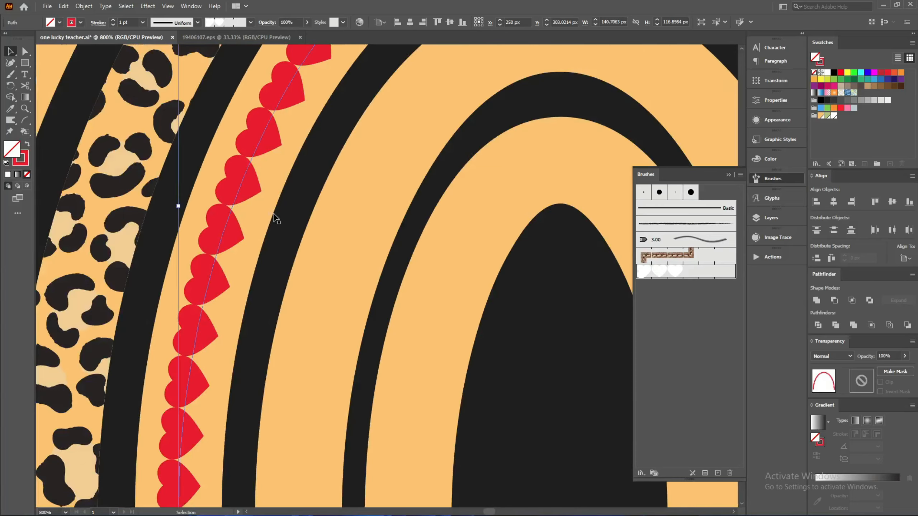
scroll(275, 218, "down", 1)
scroll(228, 372, "down", 3)
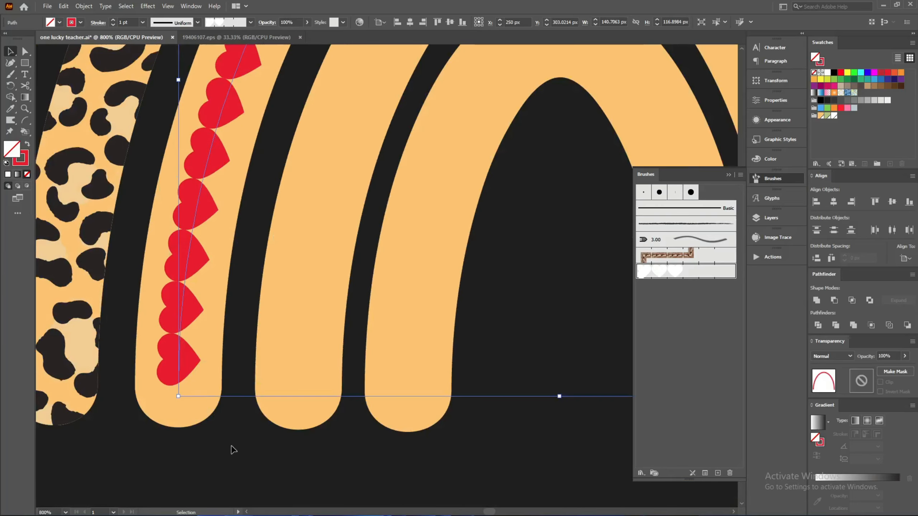
left_click_drag(267, 439, 172, 447)
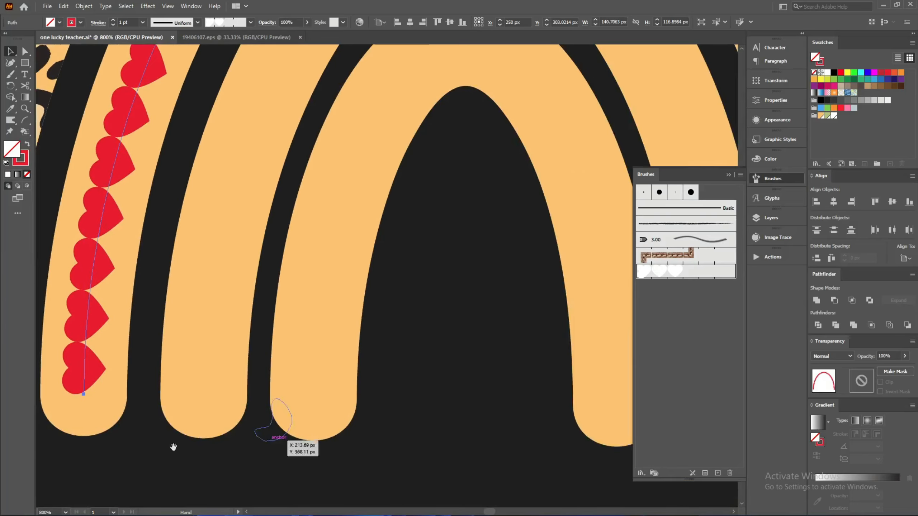
scroll(248, 429, "down", 1)
left_click_drag(419, 303, 295, 404)
scroll(295, 404, "down", 1)
scroll(282, 303, "down", 1)
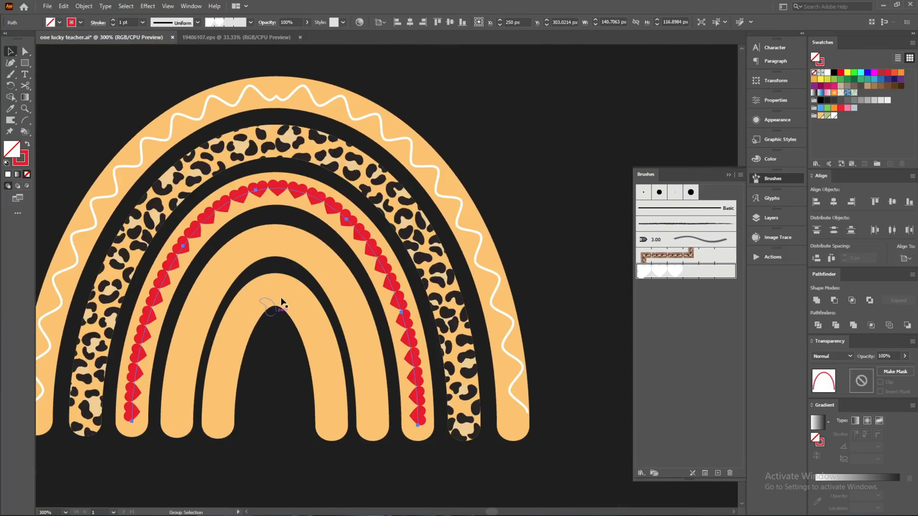
scroll(269, 232, "up", 2)
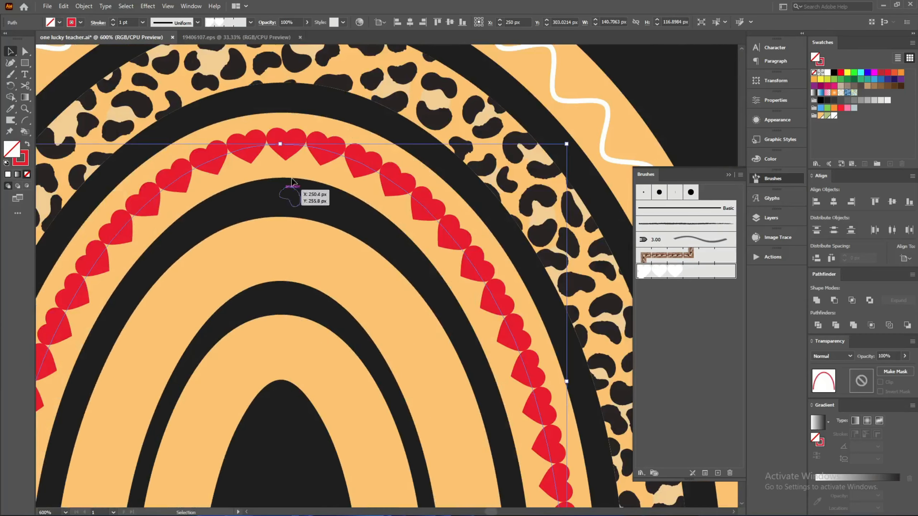
scroll(350, 165, "up", 2)
scroll(312, 141, "down", 1)
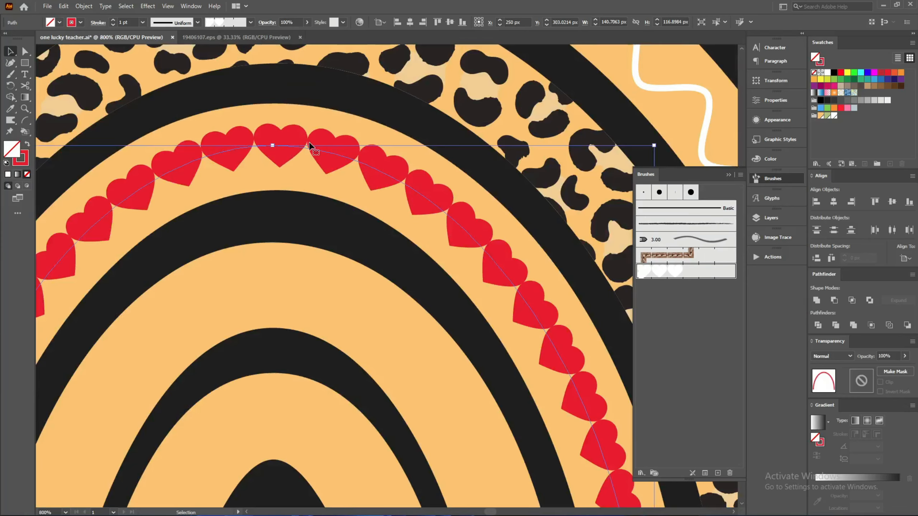
Step: Set the heart pattern brush's spacing to 20% and apply the change to the existing strokes
double_click(663, 274)
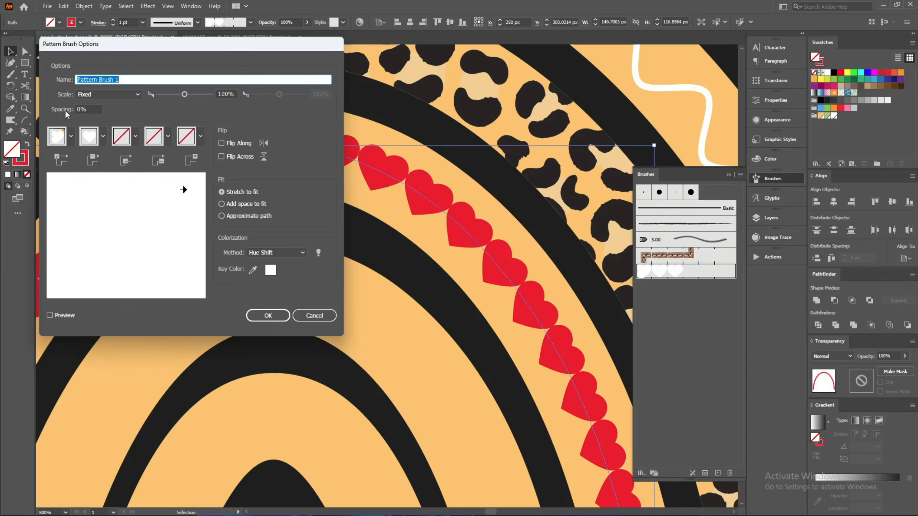
left_click(89, 109)
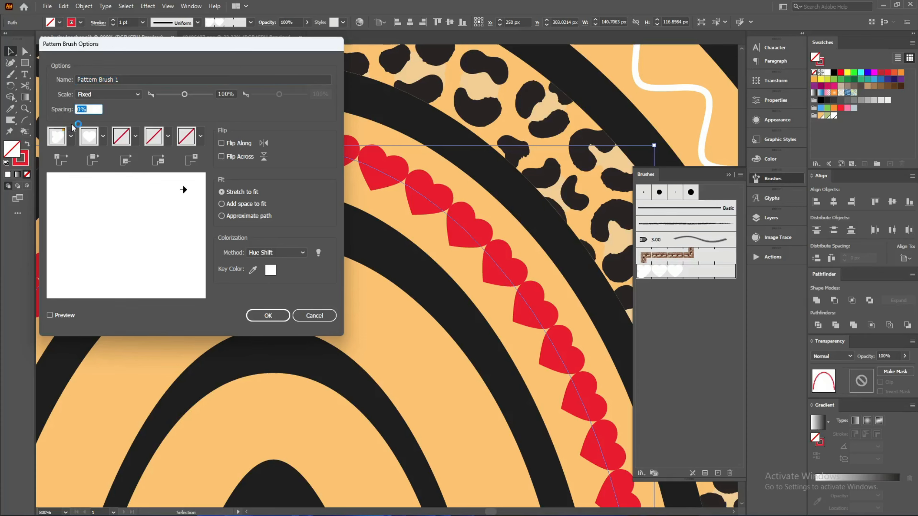
left_click_drag(111, 44, 230, 115)
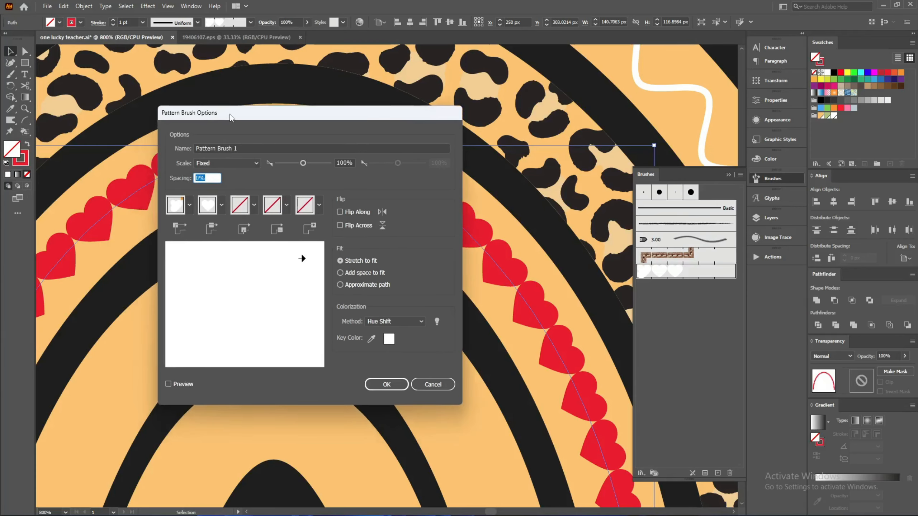
left_click_drag(217, 178, 64, 189)
type("20")
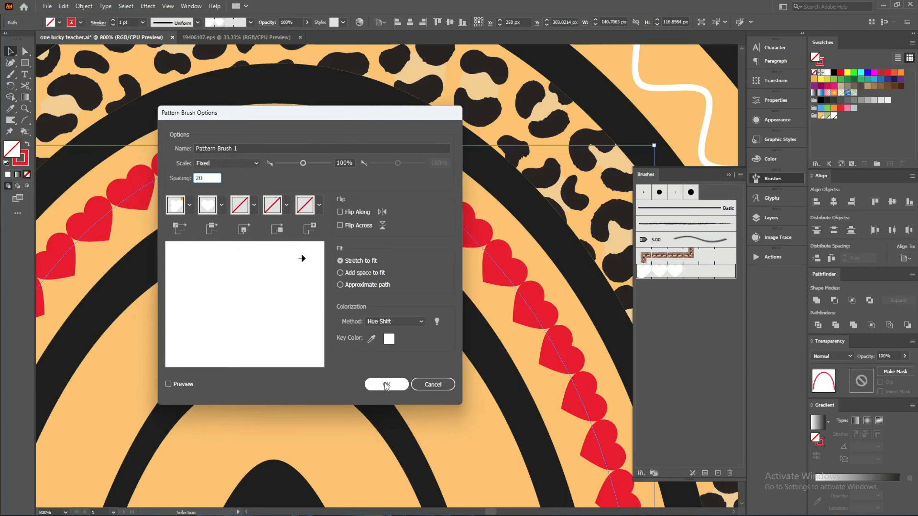
left_click(381, 384)
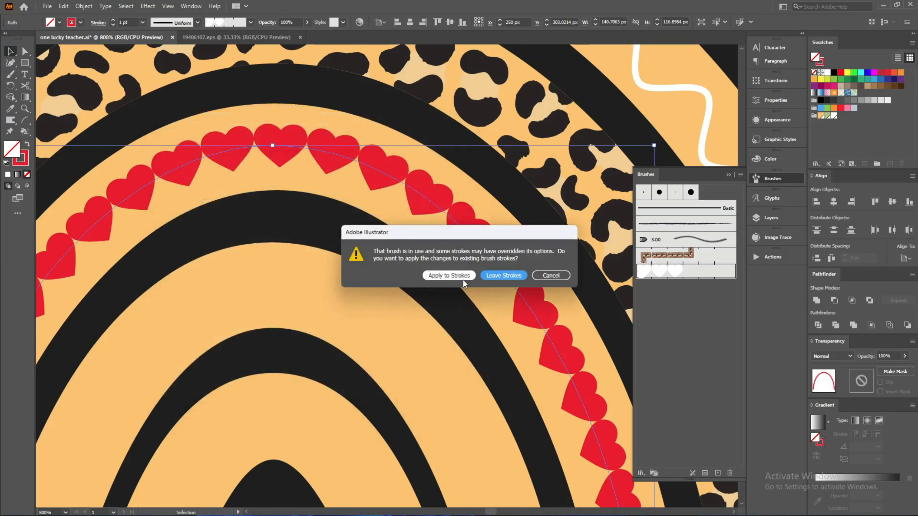
left_click(462, 278)
scroll(393, 172, "up", 2)
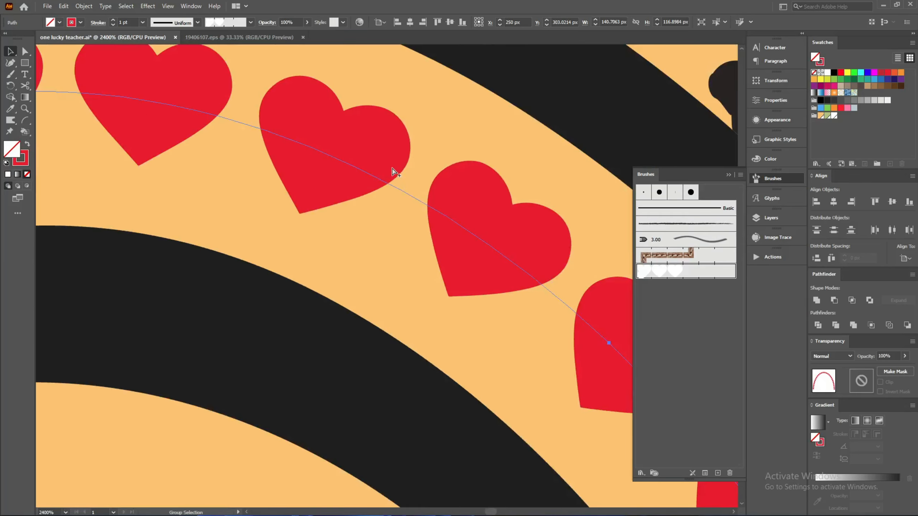
scroll(395, 172, "down", 5)
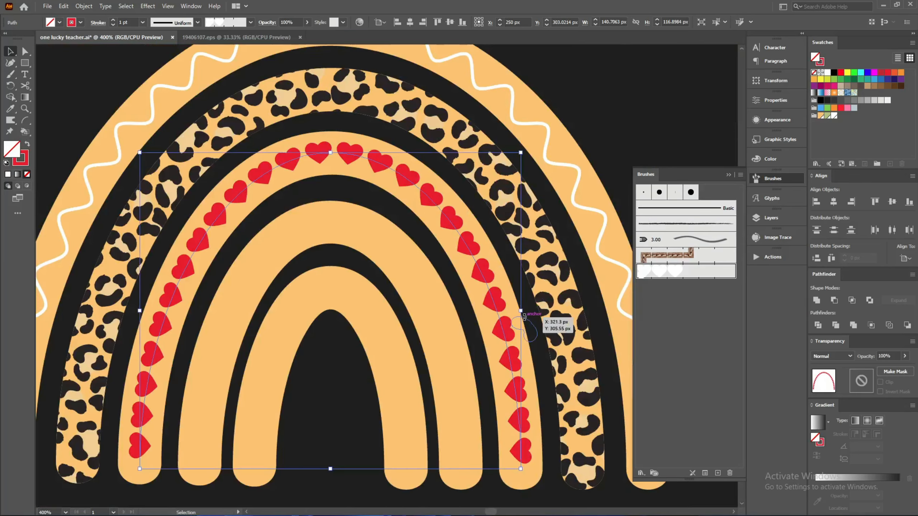
Step: Increase the heart pattern brush's spacing to 55% and apply the change to the existing strokes
double_click(659, 267)
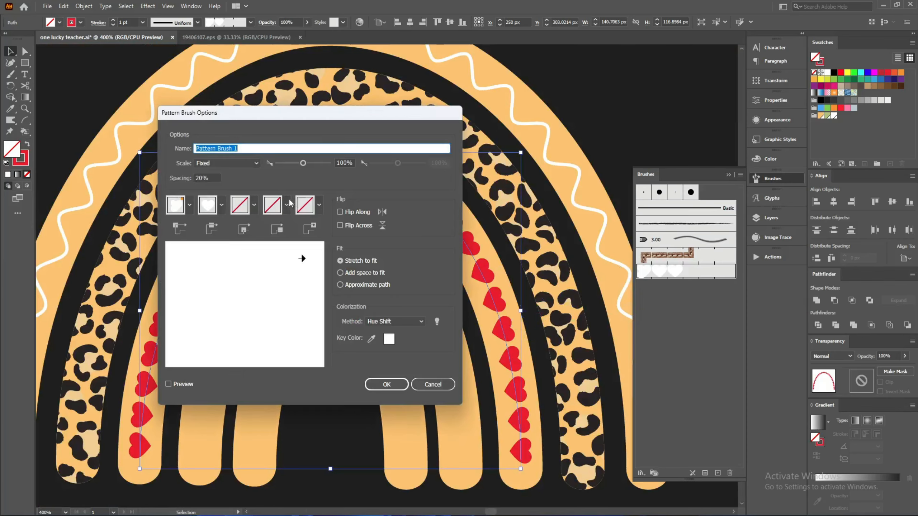
left_click(212, 178)
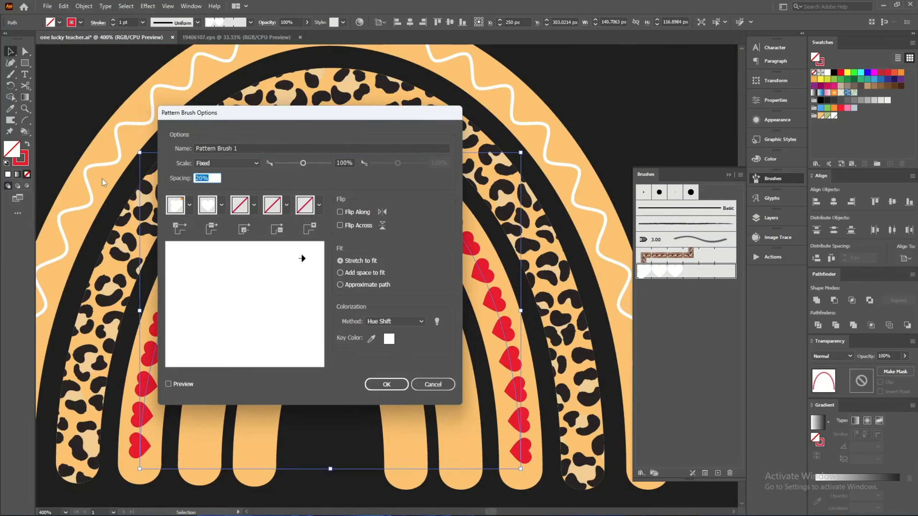
type("55")
key("Return")
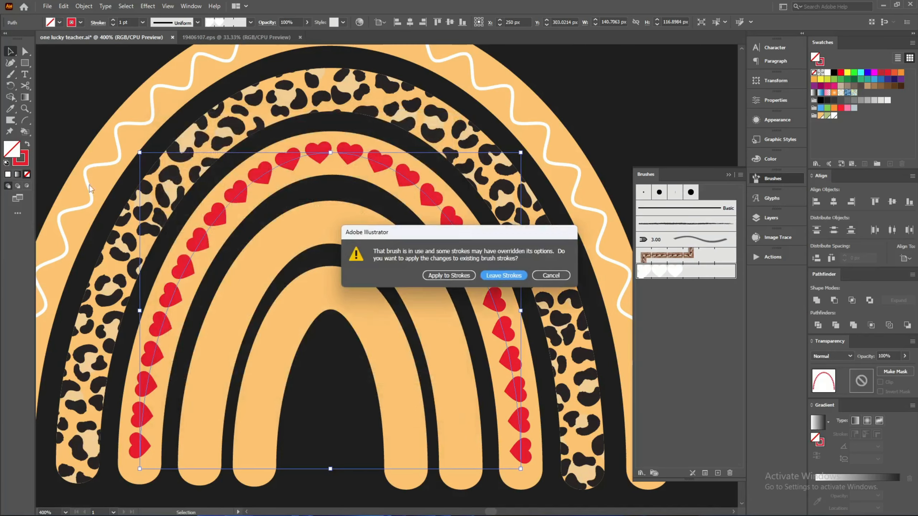
left_click(426, 275)
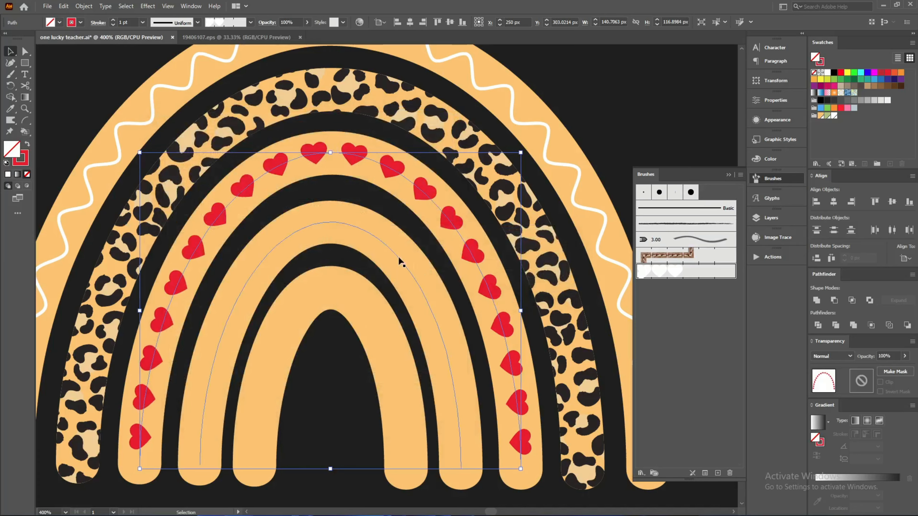
scroll(354, 234, "down", 2)
scroll(360, 230, "up", 2)
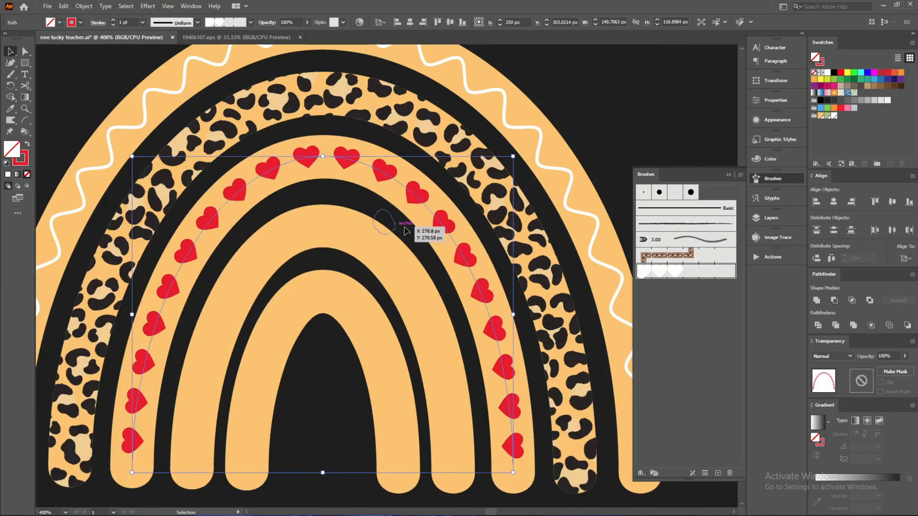
Step: Recolour the stroke of the heart-patterned path, trying white and red before settling on blue, and deselect it
key("x")
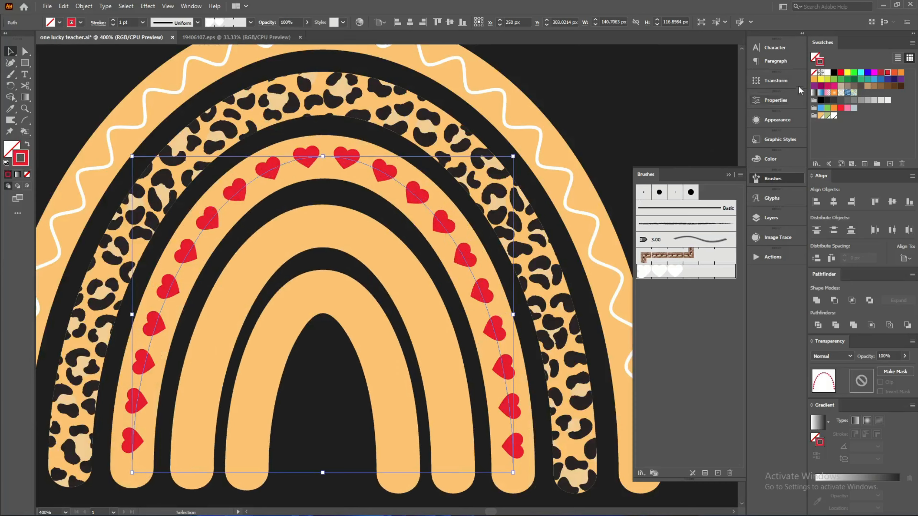
left_click(827, 73)
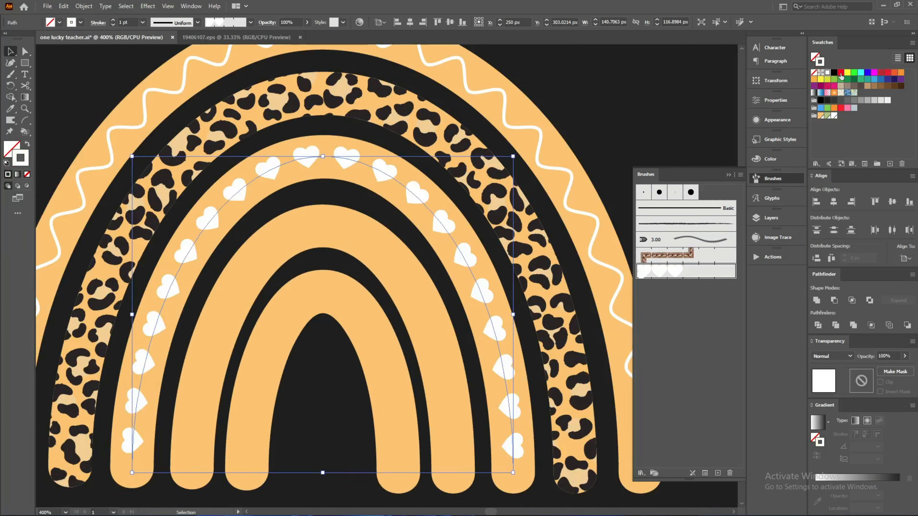
left_click(840, 73)
left_click(880, 79)
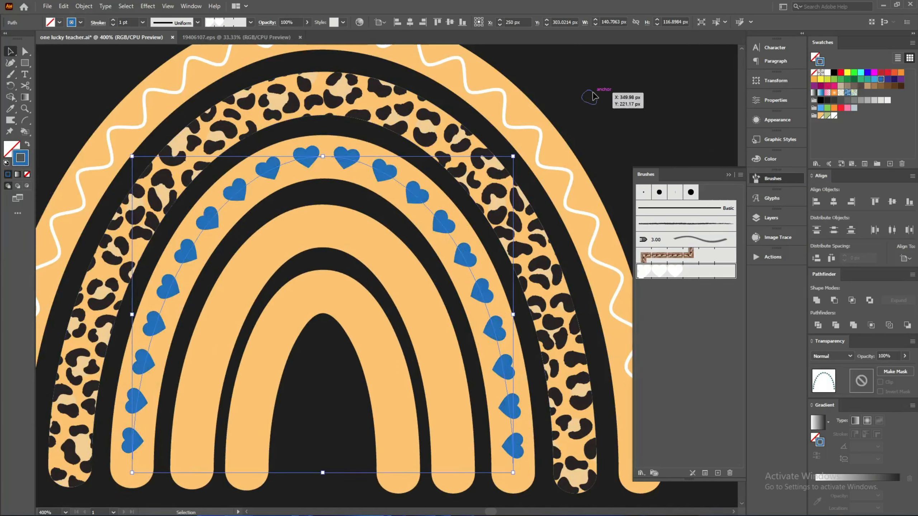
key("ctrl+shift+a")
scroll(347, 186, "down", 2)
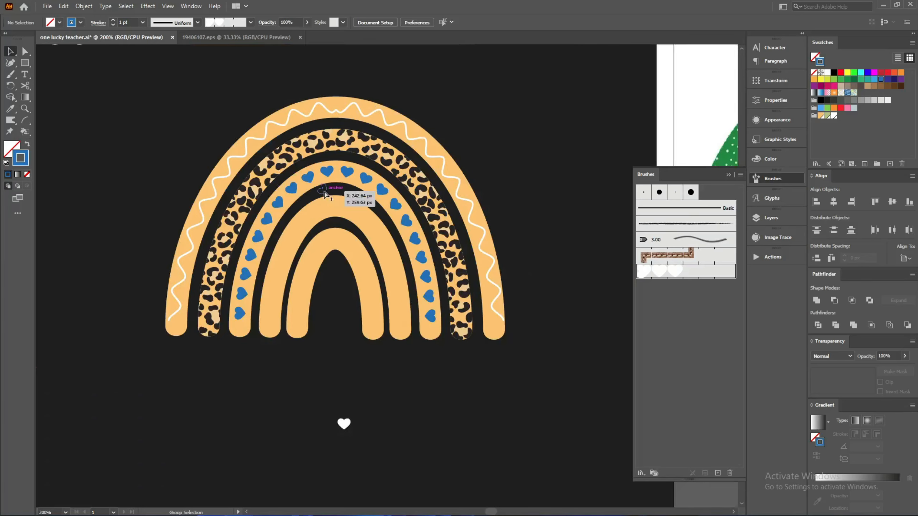
left_click(347, 206)
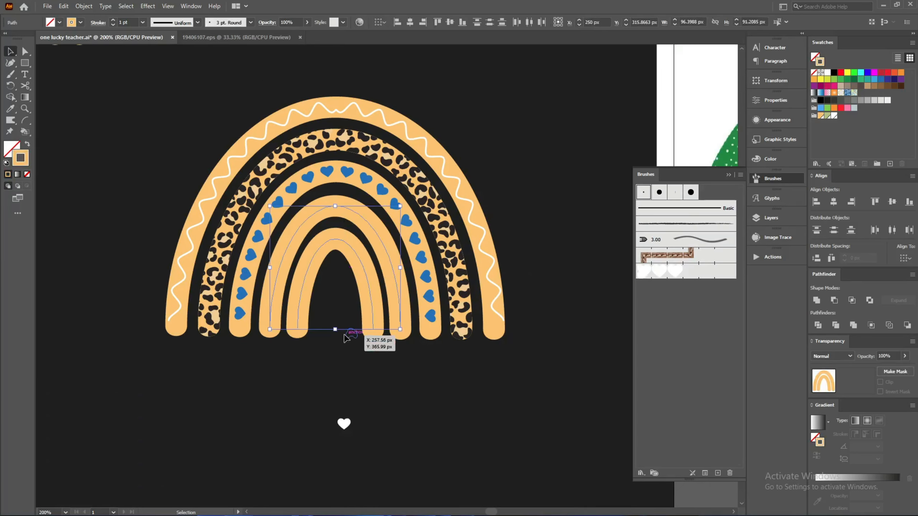
key("ctrl+shift+a")
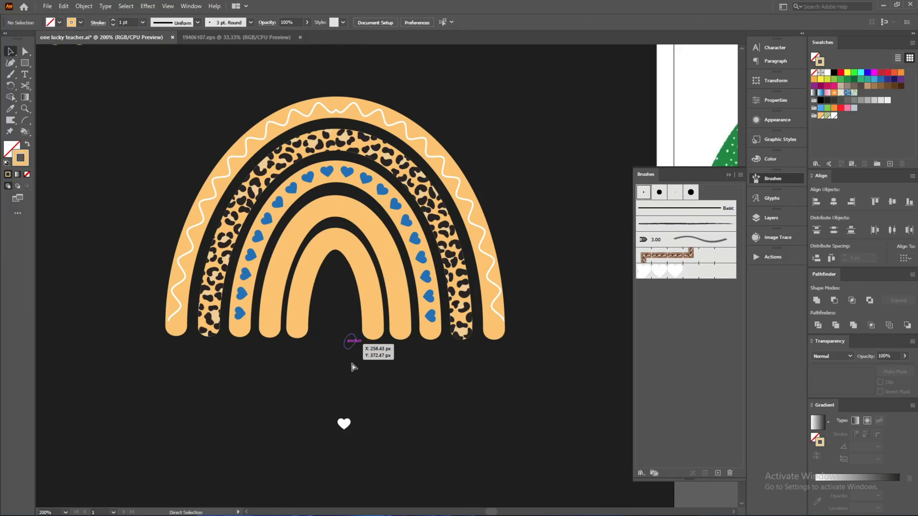
Step: Outline the stroke of a copy of the fourth arch, fill it light blue, and save the document
key("ctrl+s")
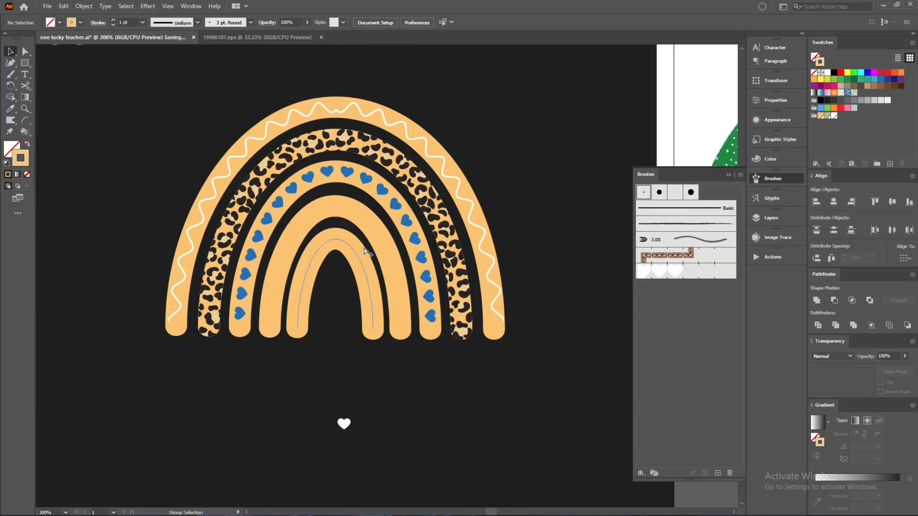
scroll(364, 255, "up", 2)
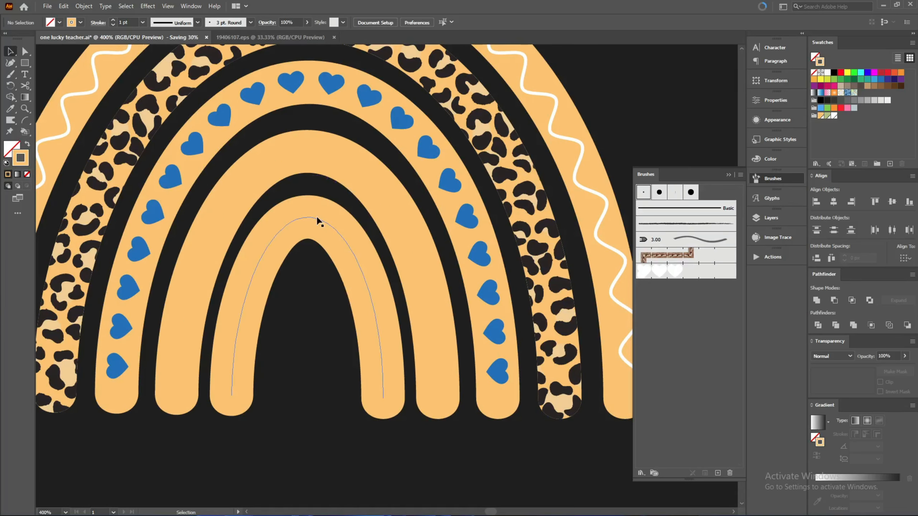
scroll(318, 219, "up", 5)
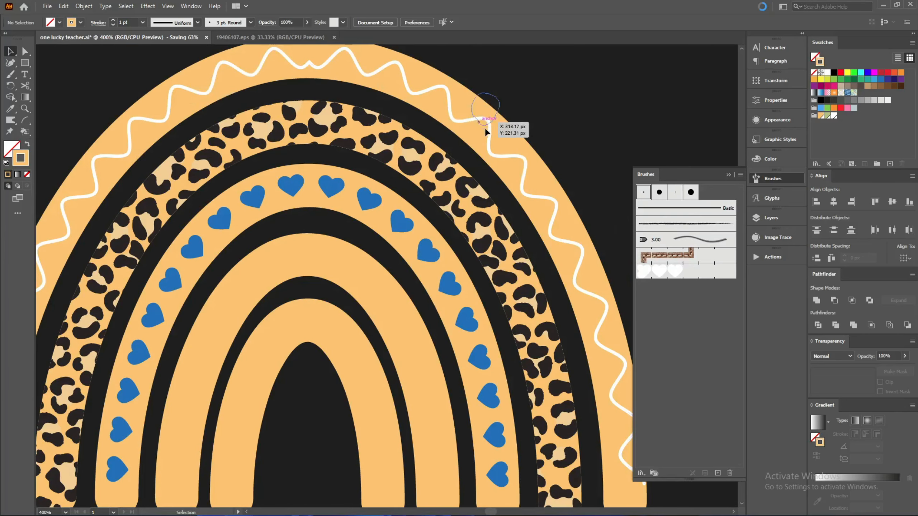
scroll(305, 294, "down", 3)
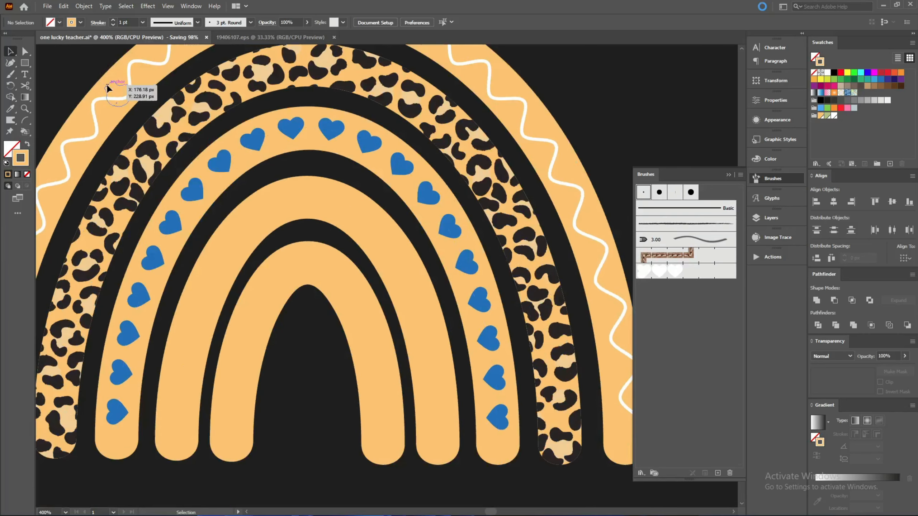
left_click(372, 217)
left_click(874, 79)
key("ctrl+shift+o")
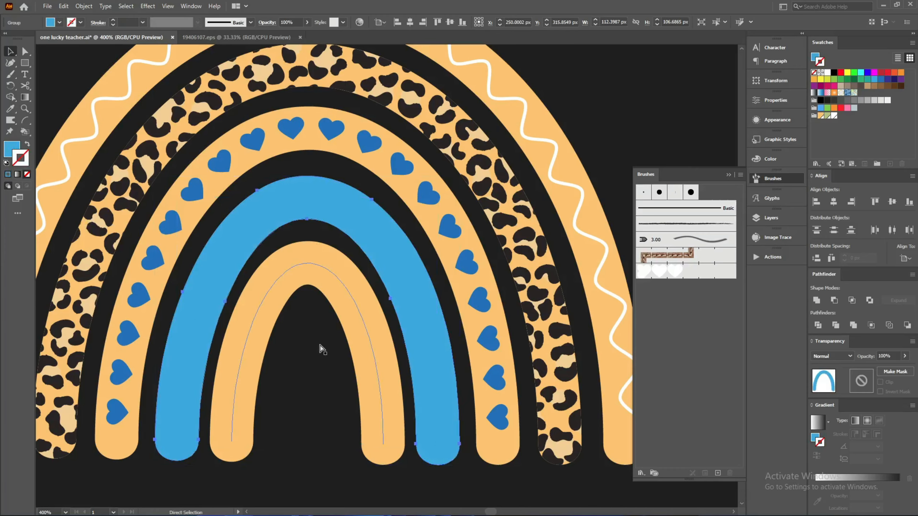
key("ctrl+s")
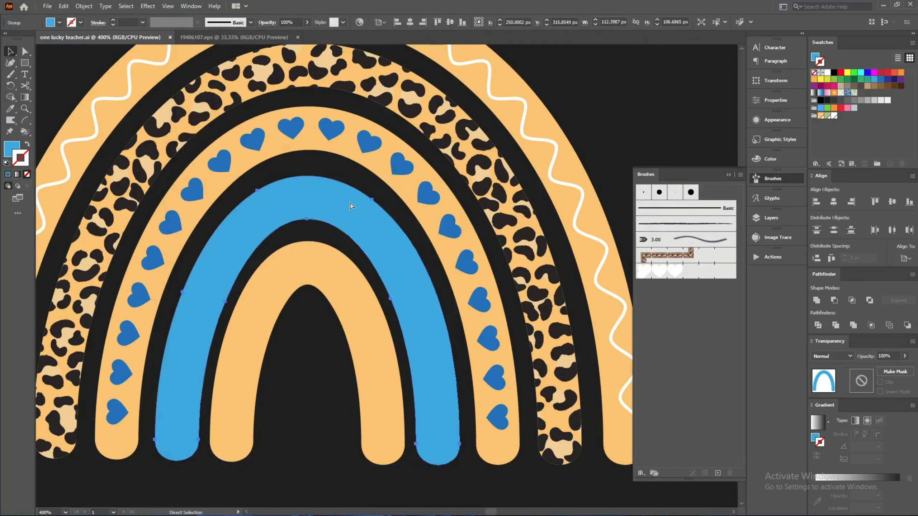
Step: Delete the leopard-print clip group, checking the arch paths in outline view
key("ctrl+y")
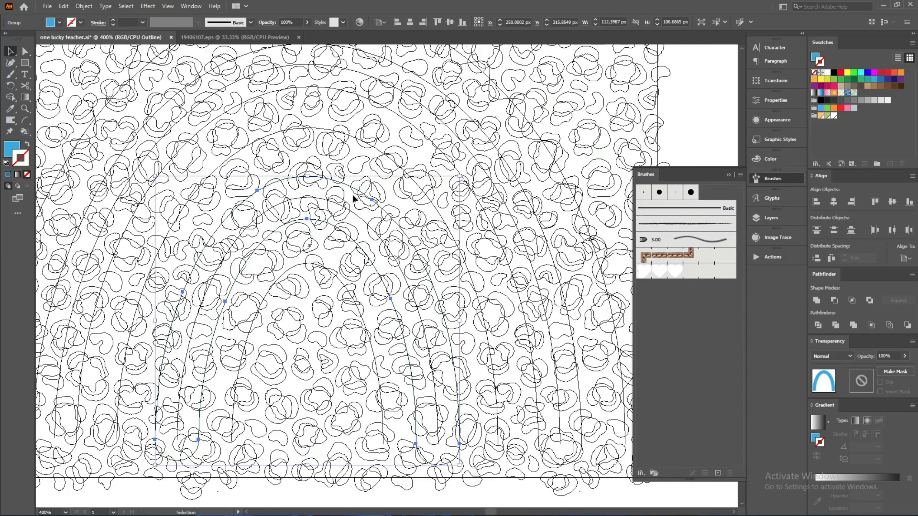
key("ctrl+y")
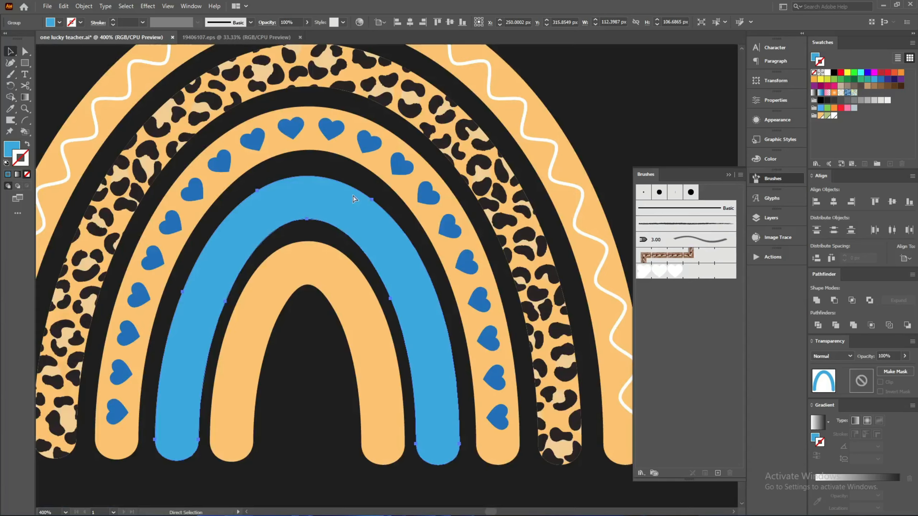
left_click(438, 235)
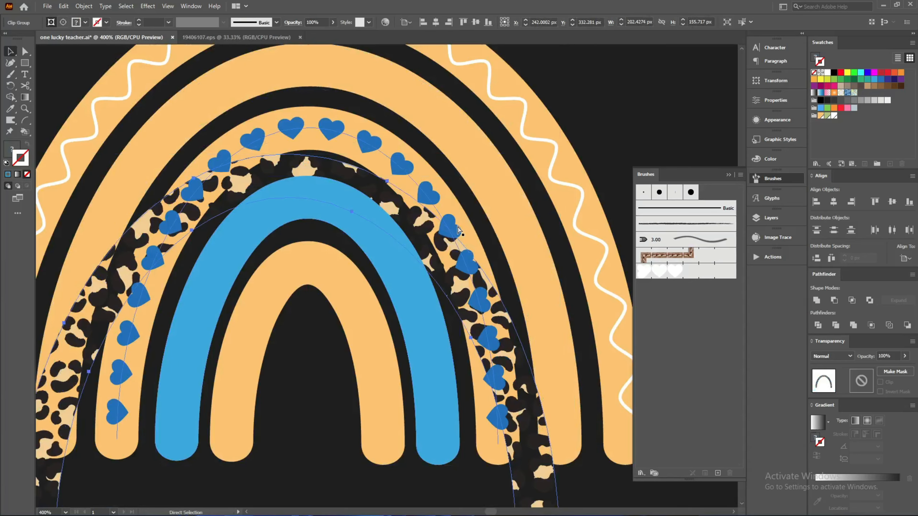
key("Delete")
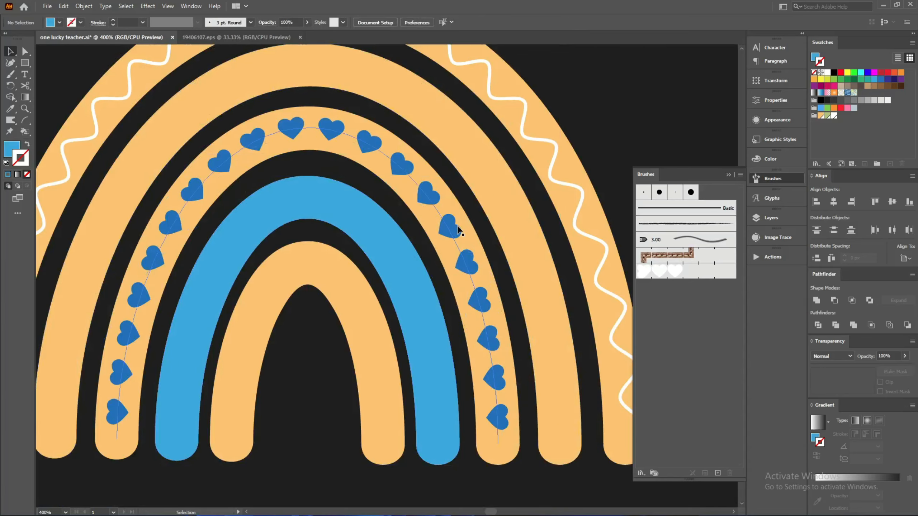
key("ctrl+y")
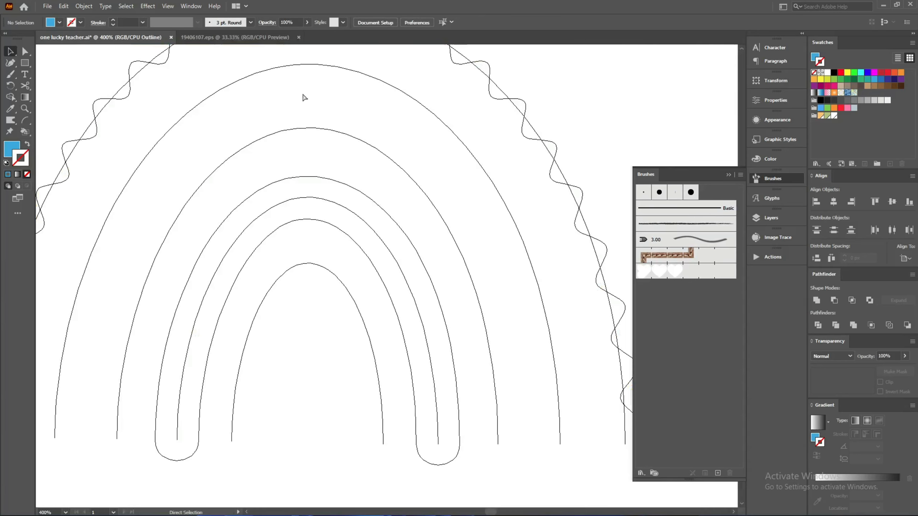
key("ctrl+y")
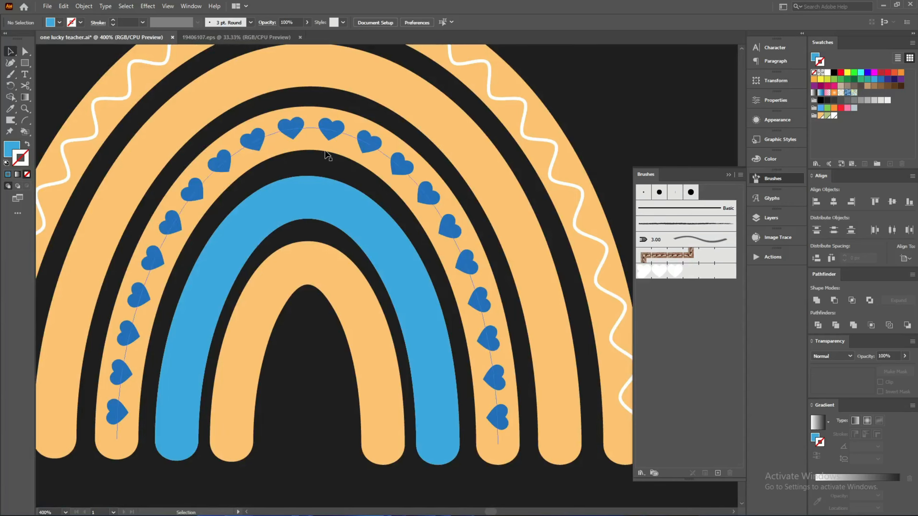
Step: Shrink the light blue arch to about 96.4 px wide so its outer edge follows the fourth arch's centre path
key("ctrl+y")
left_click(164, 315)
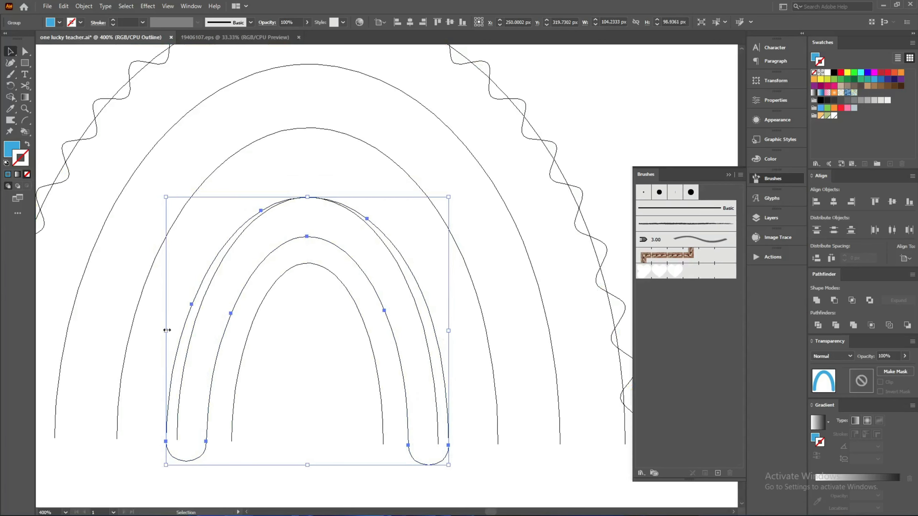
left_click_drag(167, 331, 178, 330)
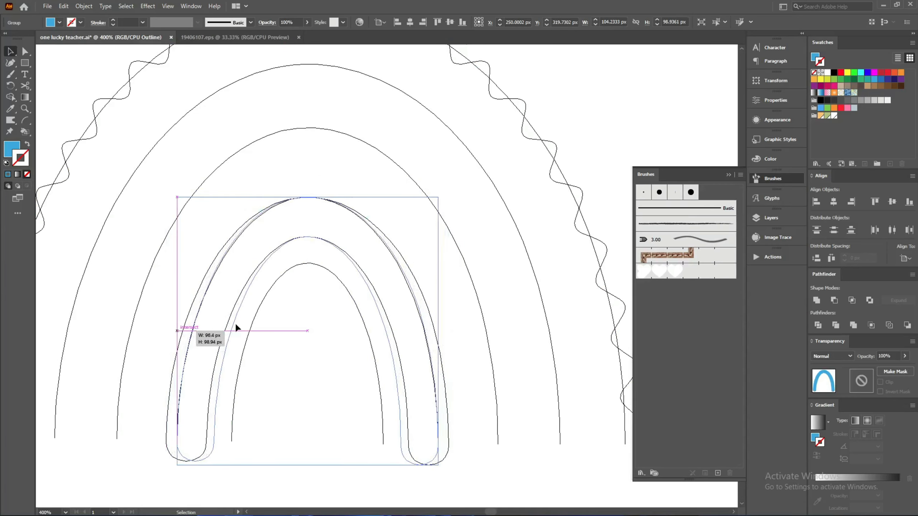
left_click_drag(236, 326, 236, 326)
key("a")
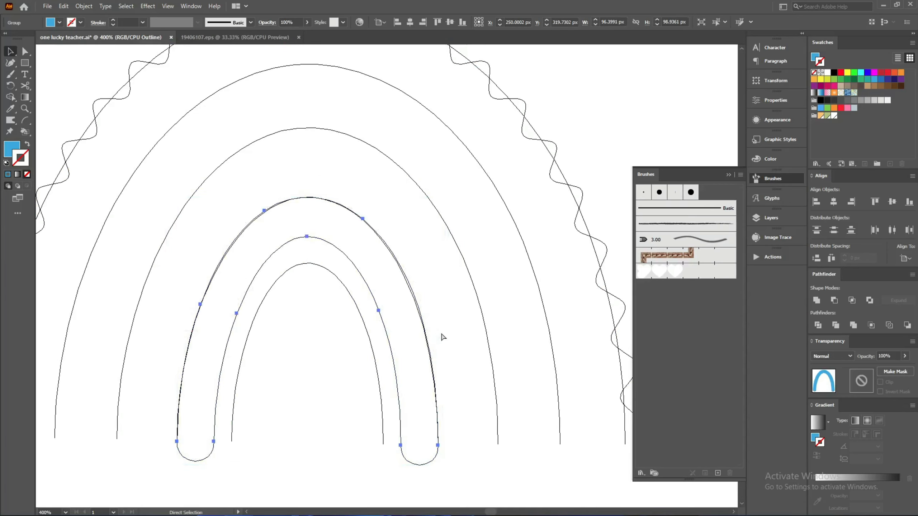
key("ctrl+y")
key("v")
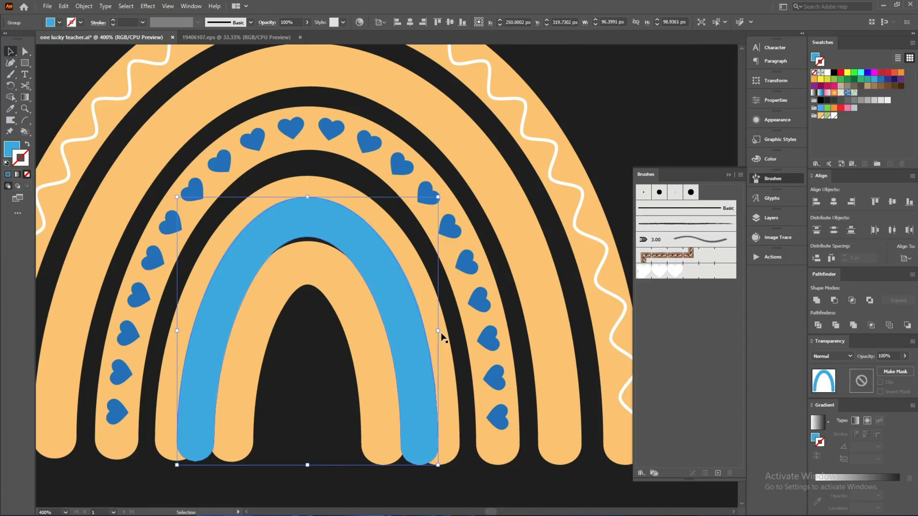
Step: Swap the light blue arch's fill to its stroke and cut the outline at its two lower outer anchor points
key("shift+x")
key("c")
scroll(221, 459, "up", 2)
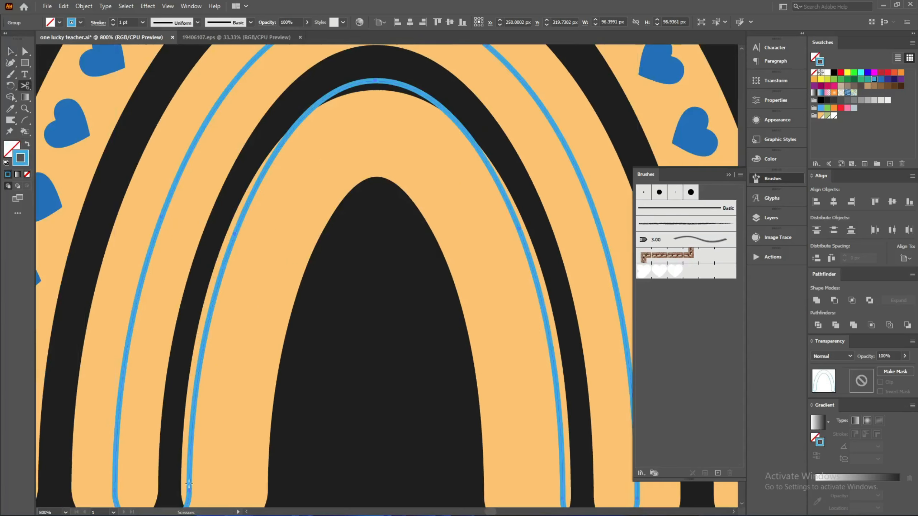
scroll(163, 405, "down", 3)
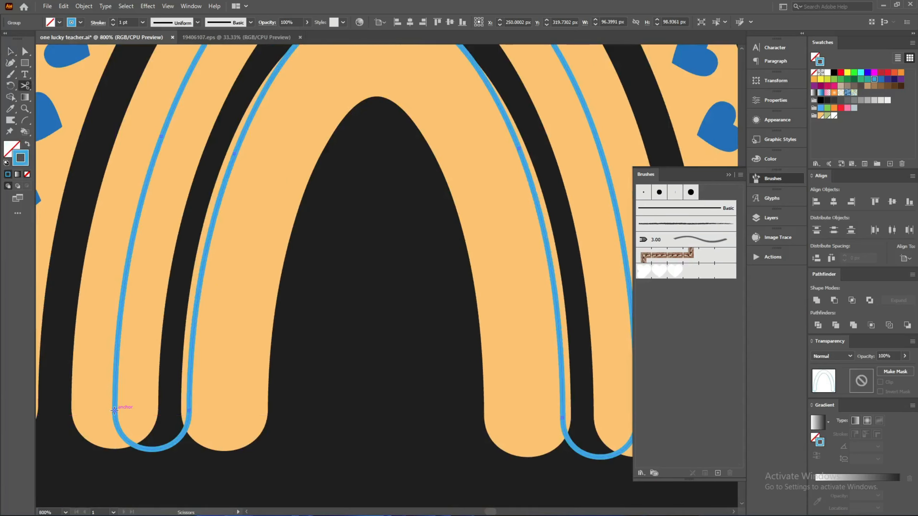
left_click(114, 410)
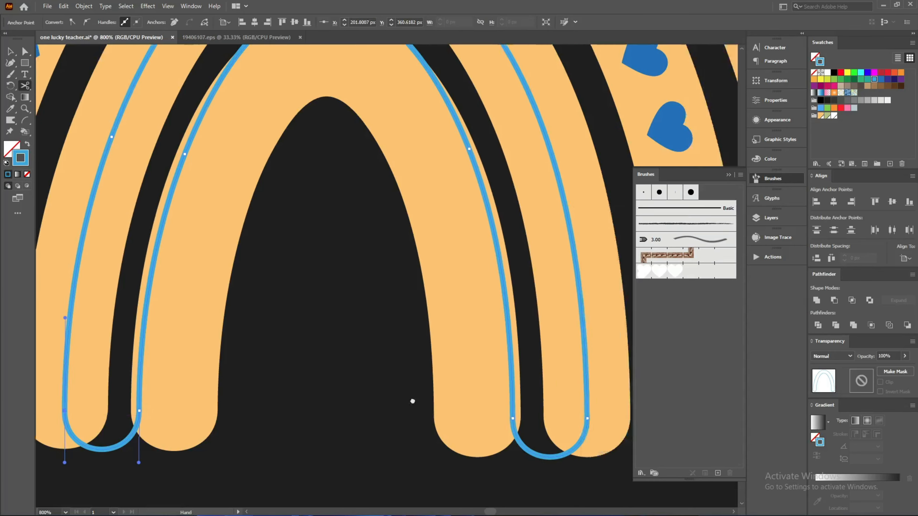
scroll(418, 403, "right", 5)
scroll(515, 406, "down", 2)
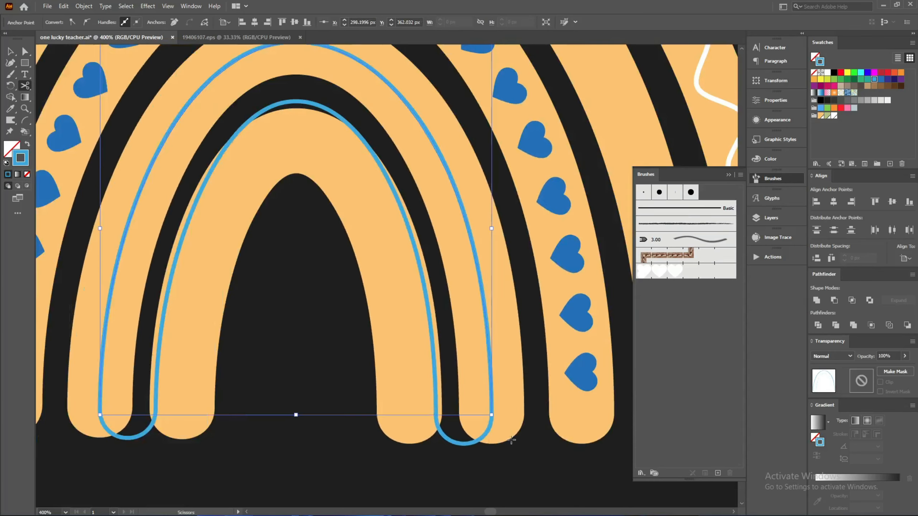
Step: Delete the inner curve and rounded ends of the cut outline, leaving a single blue line along the fourth arch
key("a")
left_click(476, 430)
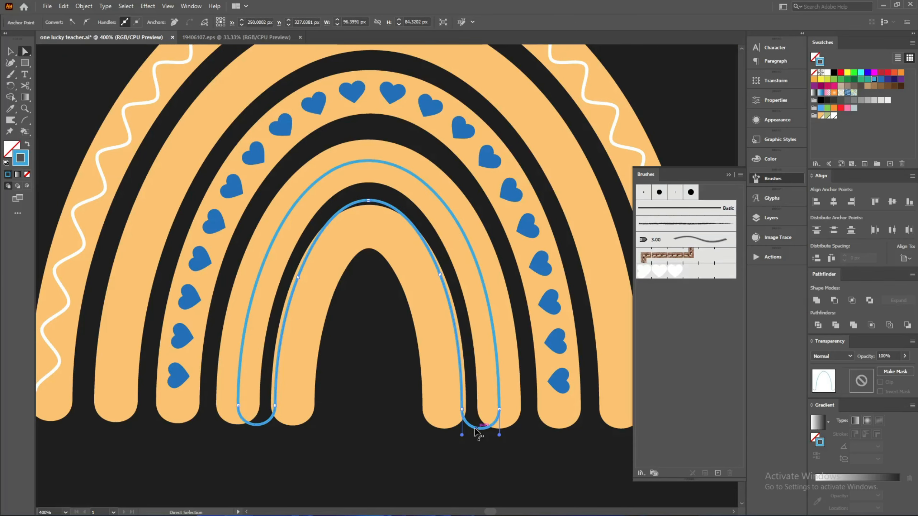
key("Delete")
key("Delete")
key("v")
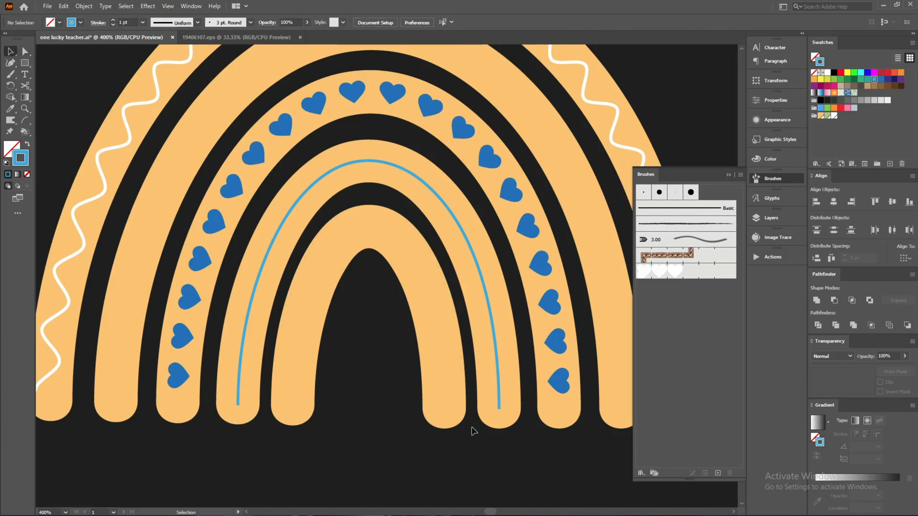
left_click_drag(382, 374, 304, 362)
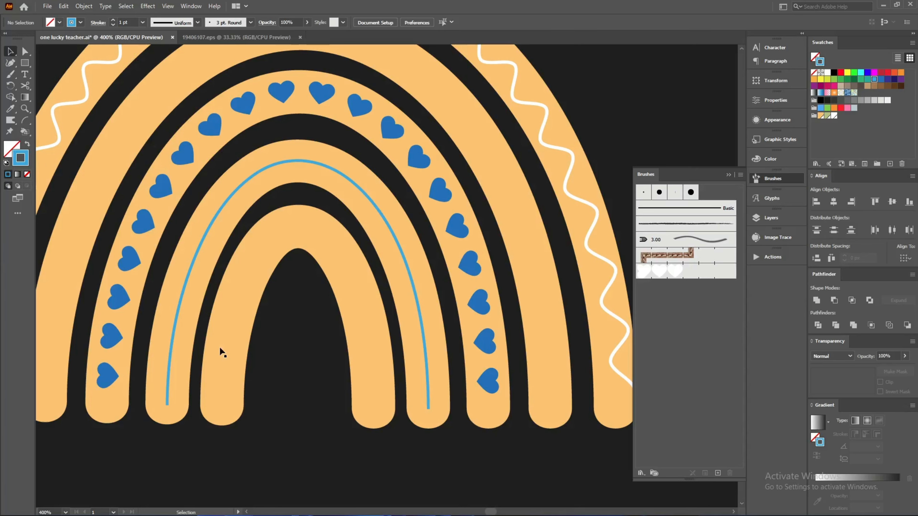
scroll(202, 399, "up", 1)
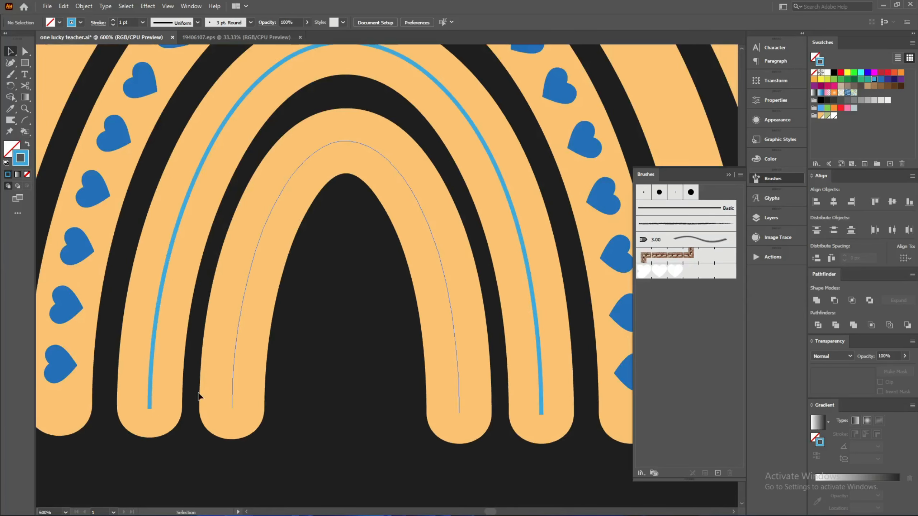
left_click(155, 368)
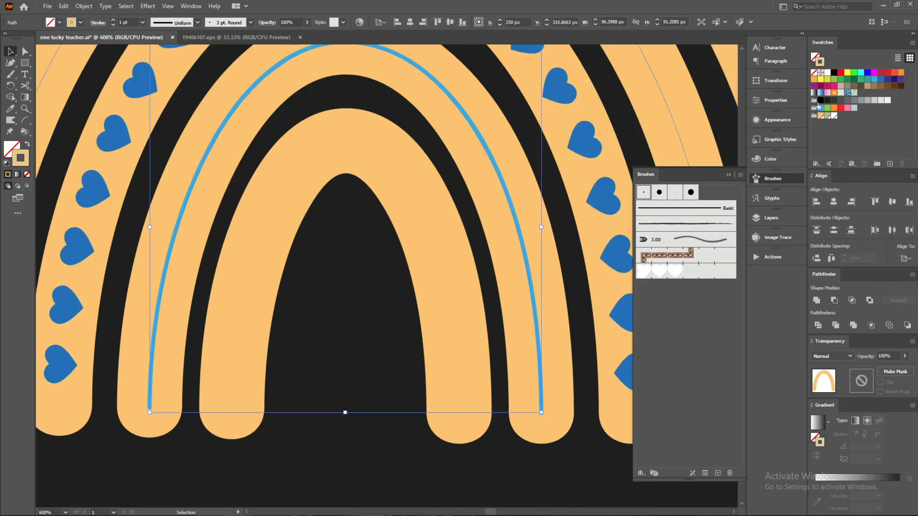
left_click(827, 73)
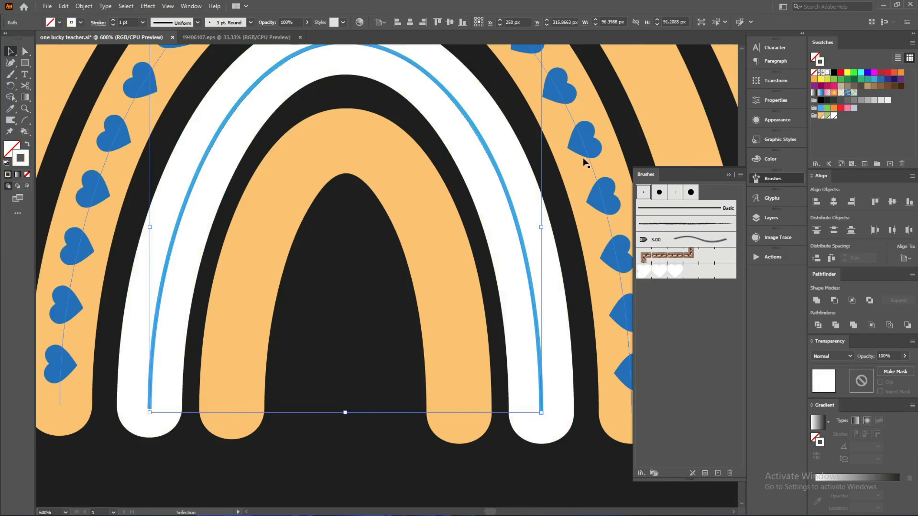
key("ctrl+z")
left_click(183, 467)
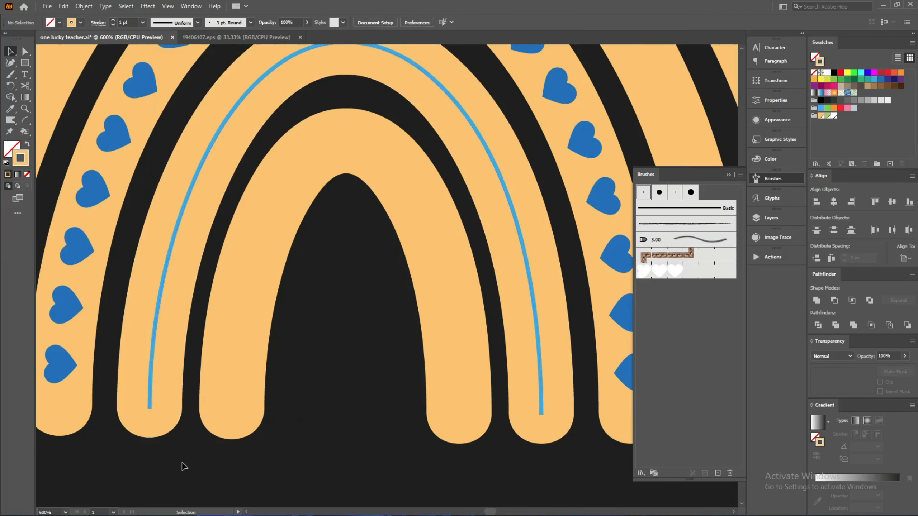
Step: Lock the wide fourth arch and recolour the stroke of the thin blue line on it white
left_click(152, 433)
key("ctrl+2")
left_click_drag(158, 429, 134, 376)
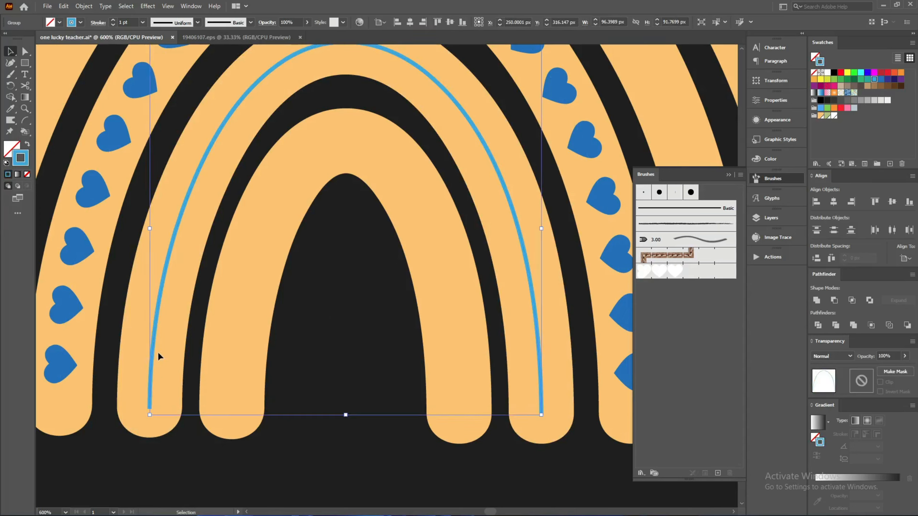
left_click(98, 24)
left_click(827, 72)
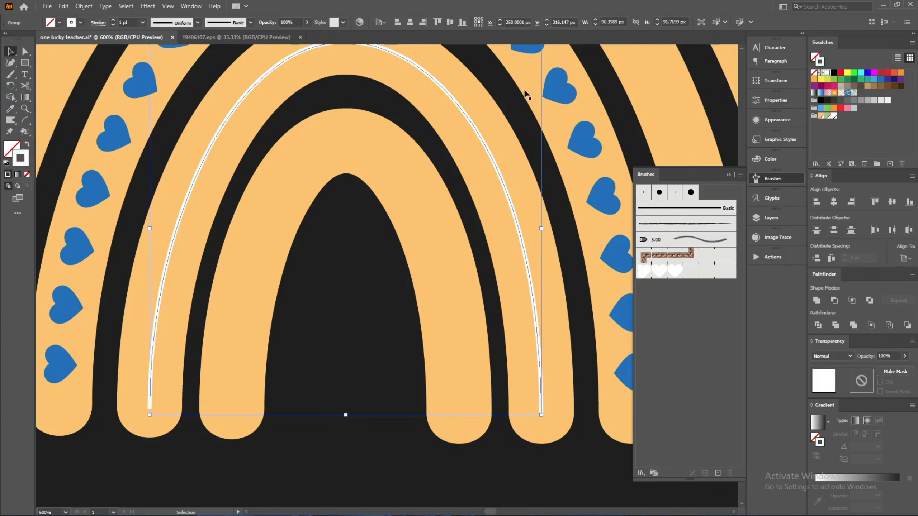
Step: Turn the white line into a dashed line and set its stroke weight to 5 pt
left_click(98, 24)
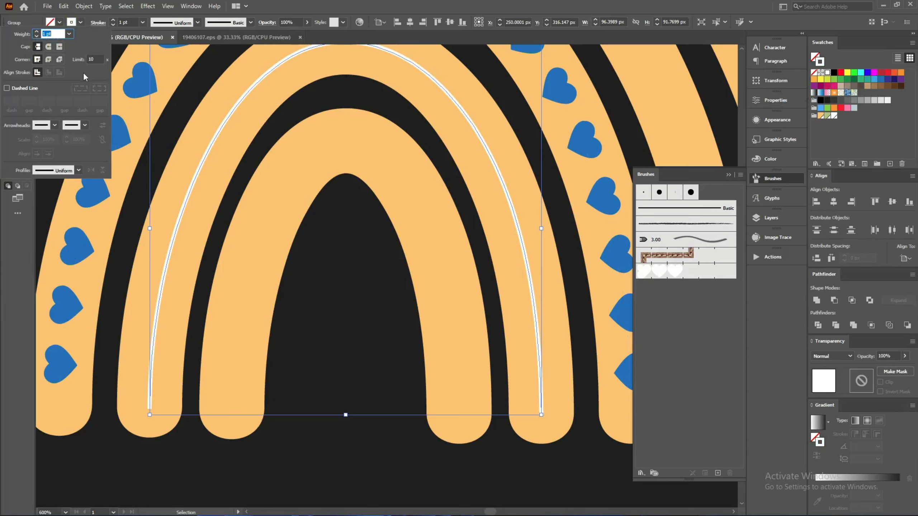
left_click(7, 88)
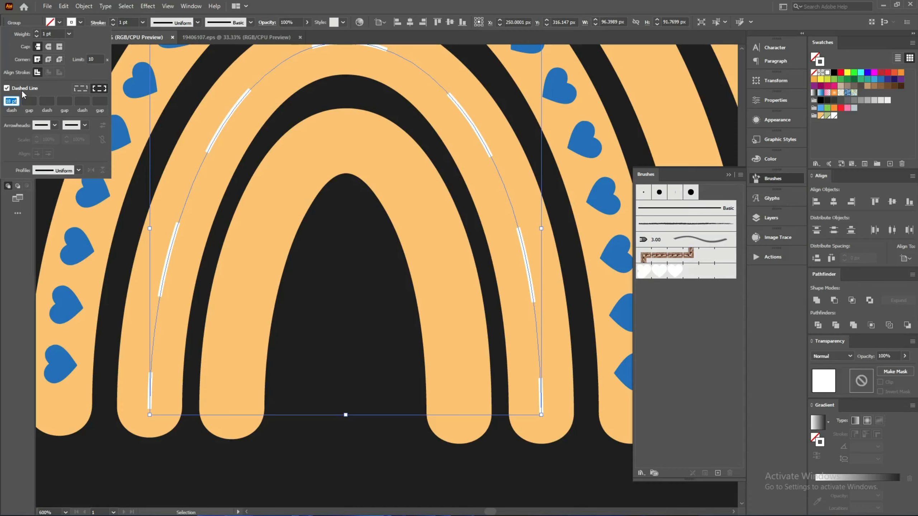
left_click(55, 33)
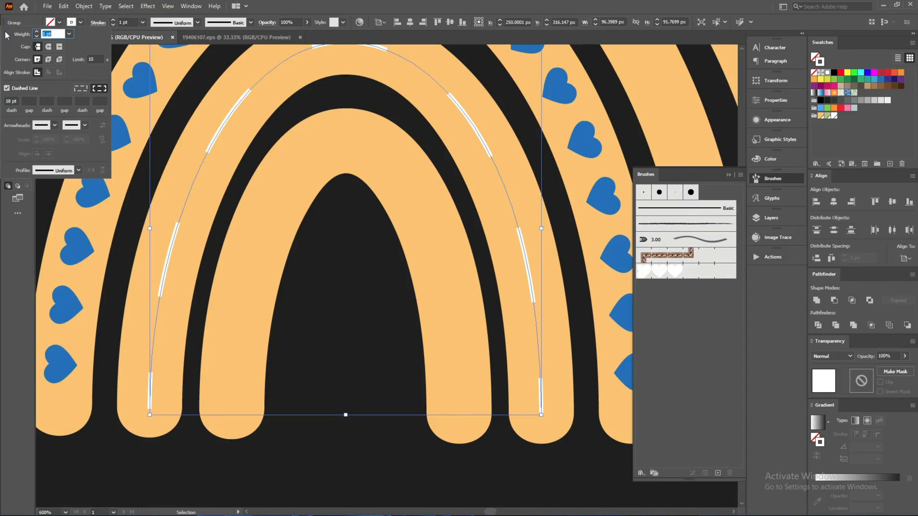
type("5")
key("Return")
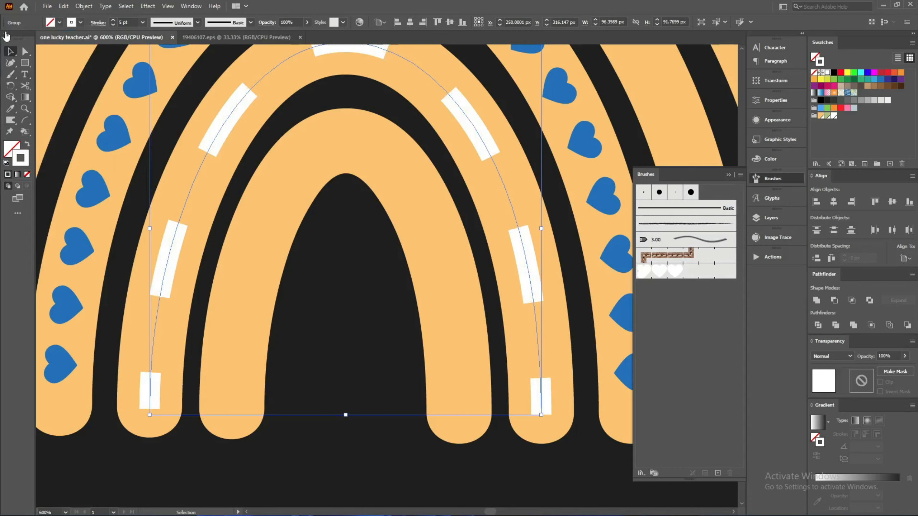
Step: Set the white dashed line's first dash to 5 pt and try a 7 pt gap in place of 5 pt
left_click(104, 24)
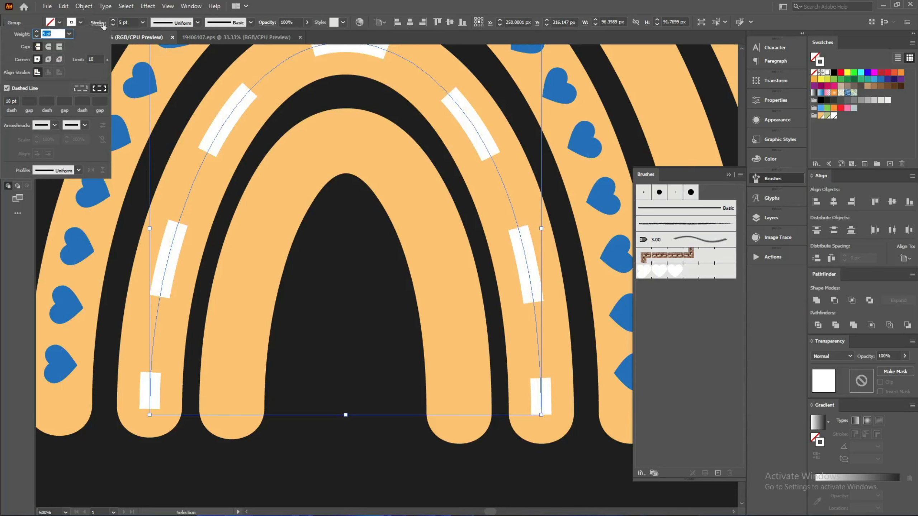
left_click(12, 101)
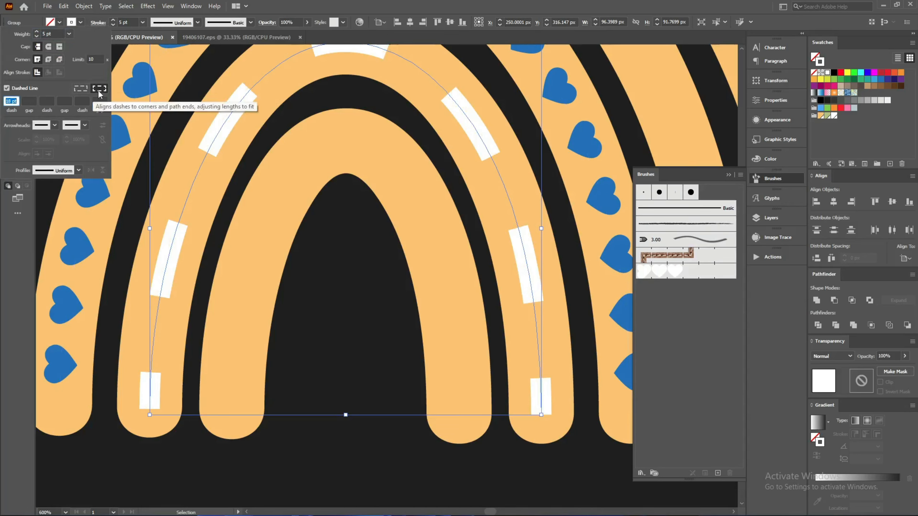
type("5")
left_click(30, 100)
type("5")
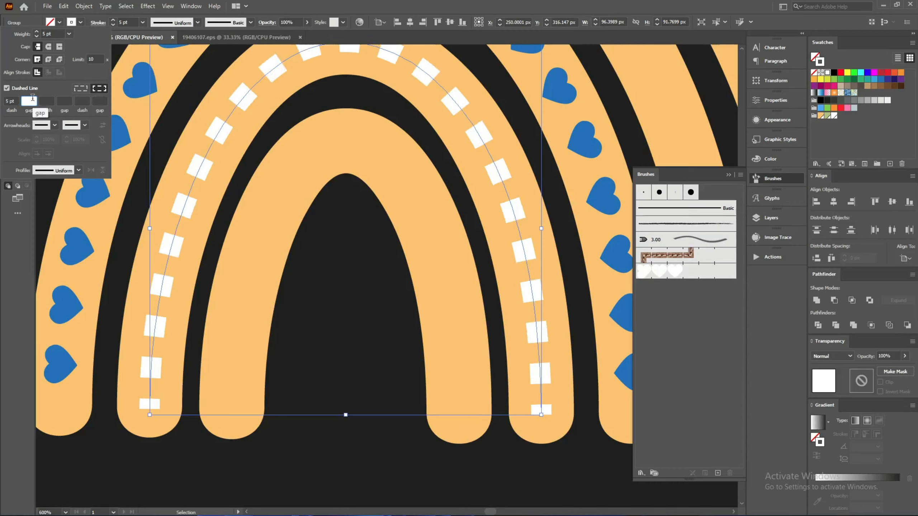
key("Return")
type("7")
key("Return")
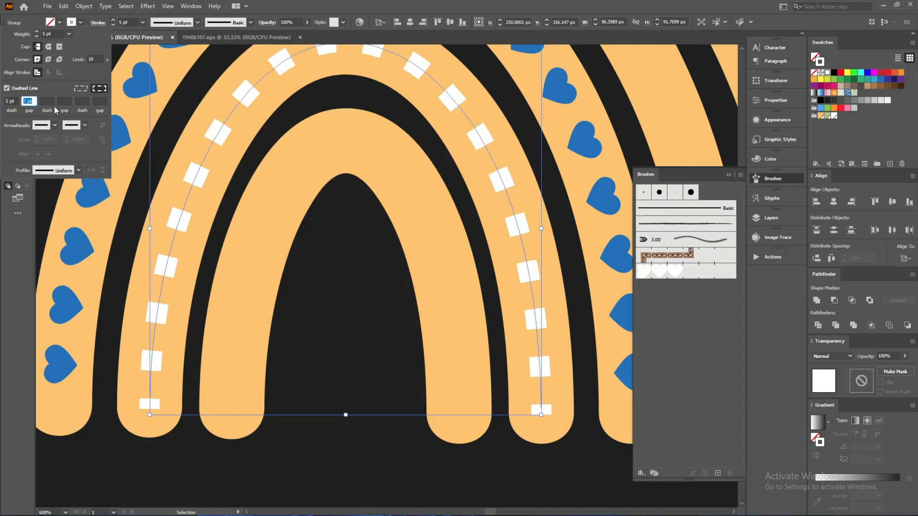
Step: Extend the dash pattern to a 5 pt dash, 5 pt gap, 1 pt dash and 1 pt gap, leaving the third dash empty
left_click(81, 100)
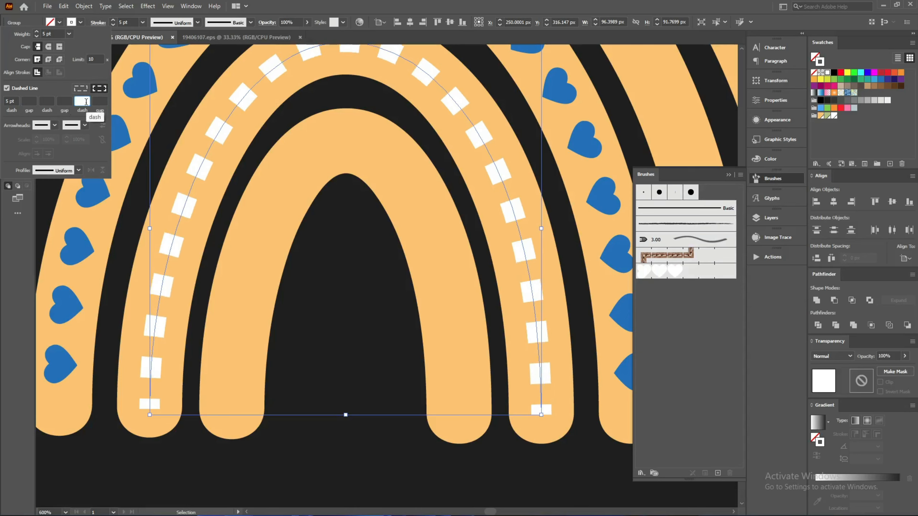
type("2")
key("Return")
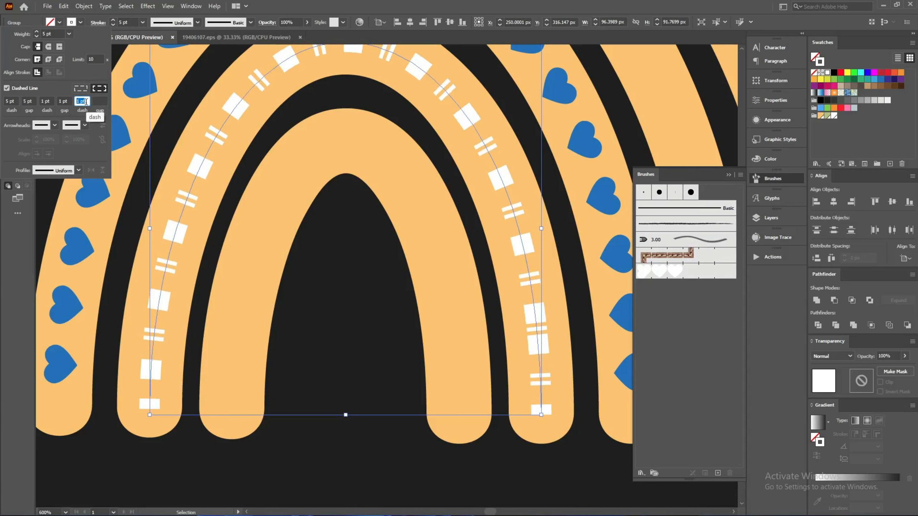
type("1")
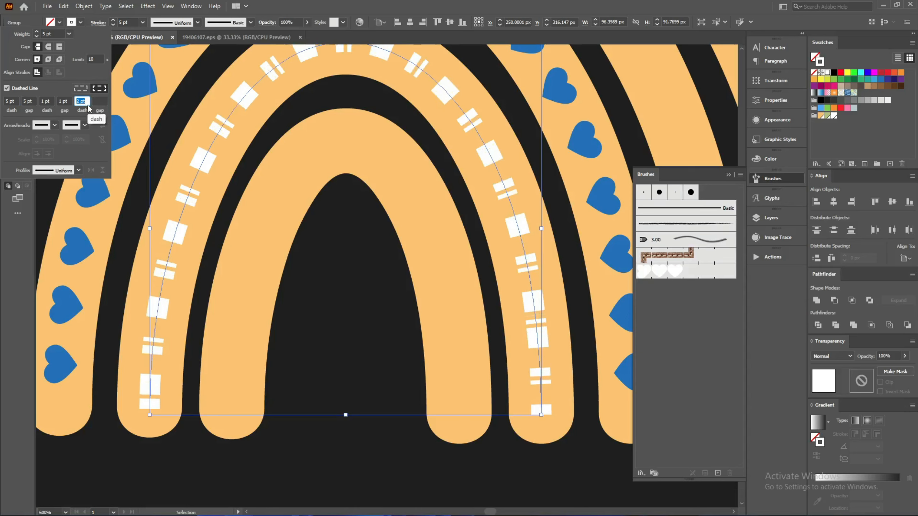
key("Return")
key("BackSpace")
Step: Shorten the first dash of the white pattern to 3 pt and deselect the line
left_click(11, 100)
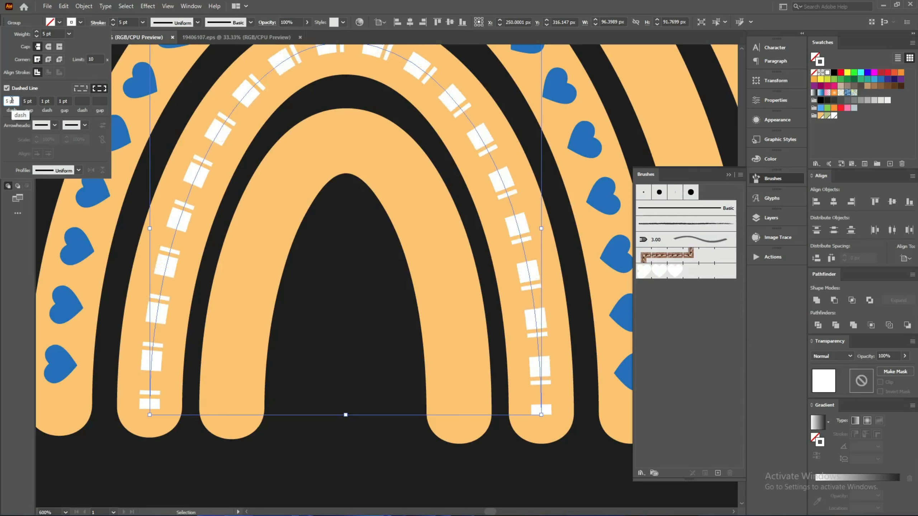
scroll(12, 100, "down", 2)
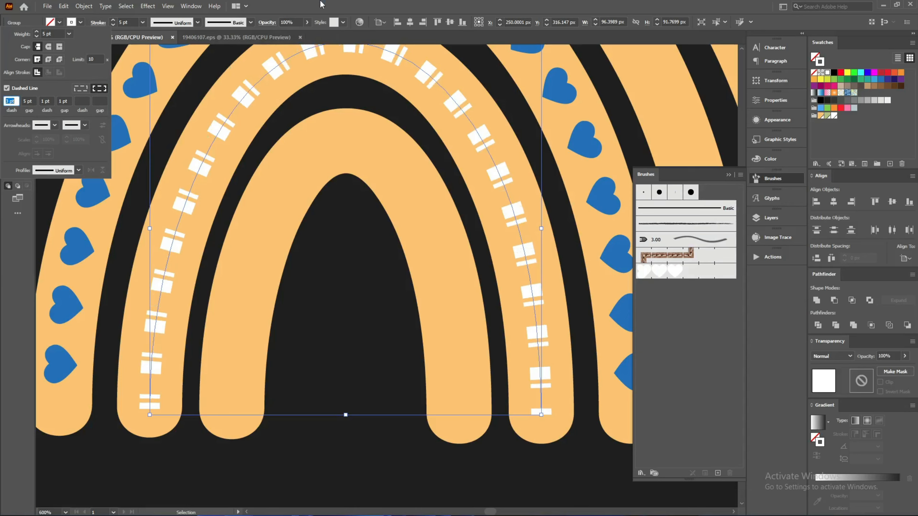
left_click(321, 4)
scroll(270, 246, "down", 2)
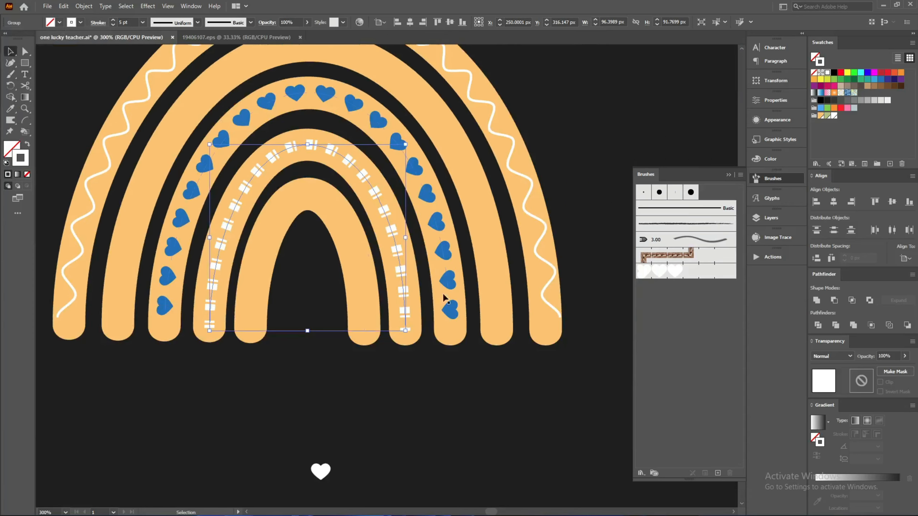
left_click(345, 356)
scroll(341, 342, "down", 1)
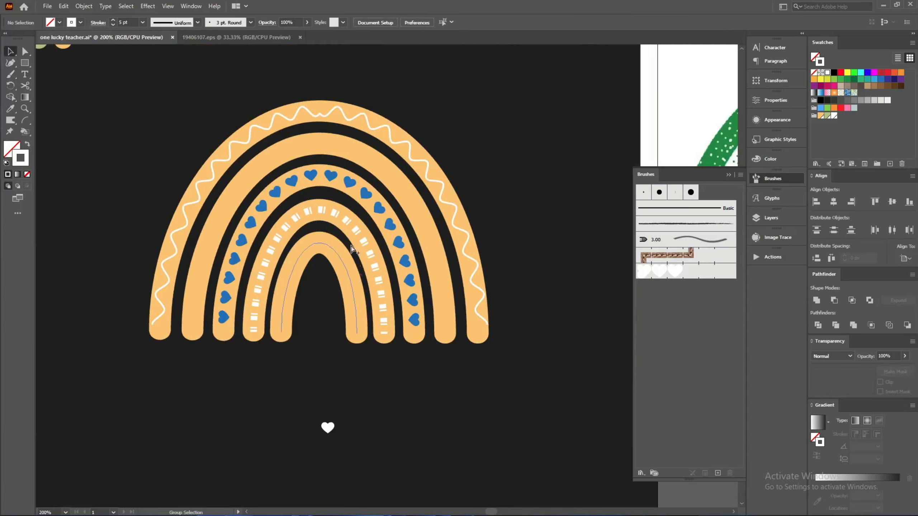
Step: Duplicate the innermost arch in place, colour the copy cyan and expand it into a filled shape
scroll(350, 239, "up", 2)
left_click(347, 228)
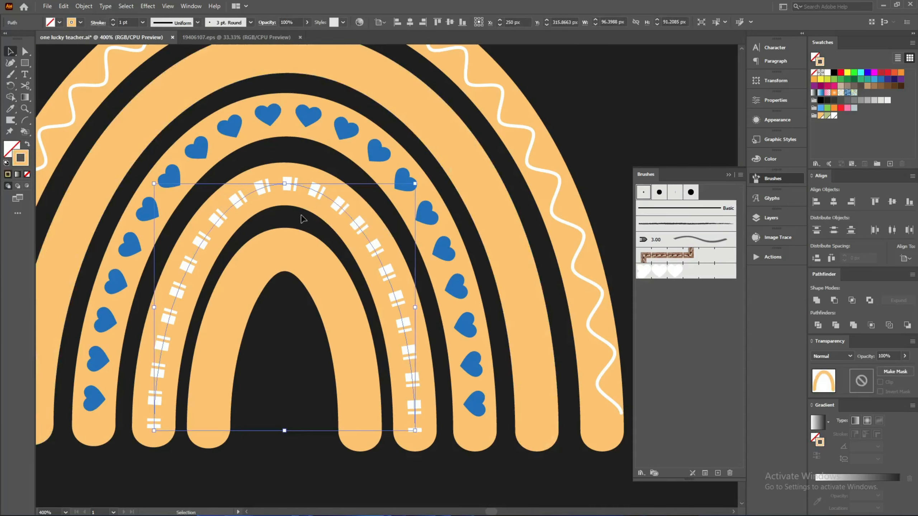
left_click(301, 267)
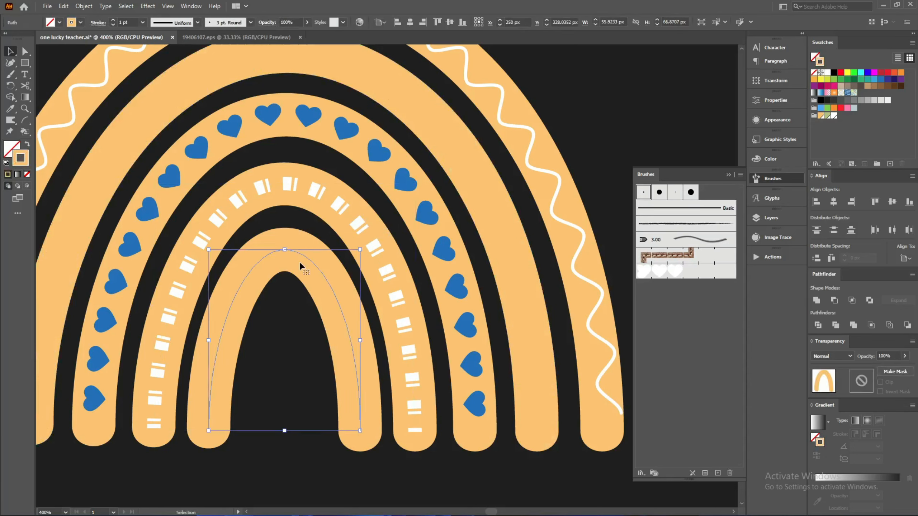
key("a")
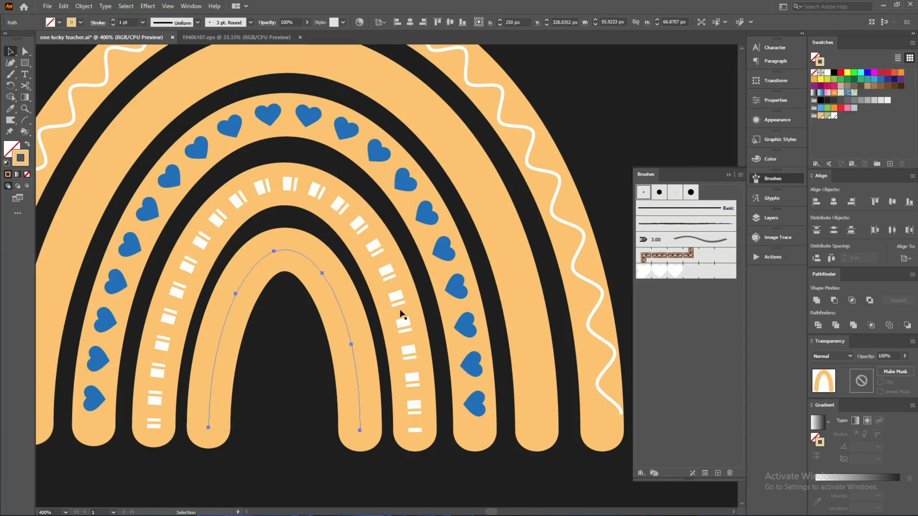
key("v")
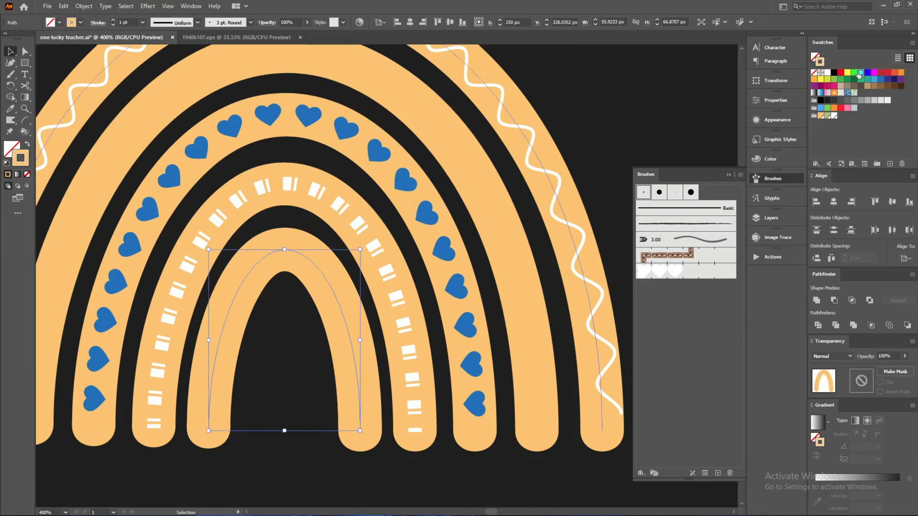
left_click(860, 72)
key("a")
key("ctrl+shift+o")
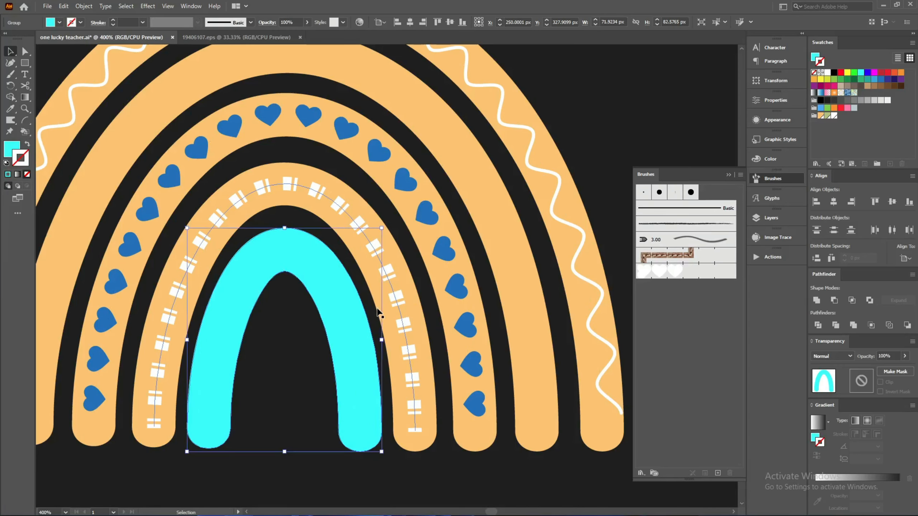
Step: Shrink the cyan copy in outline view so its outer edge follows the innermost arch's centre path, keeping it centred horizontally
key("ctrl+y")
scroll(343, 371, "up", 2)
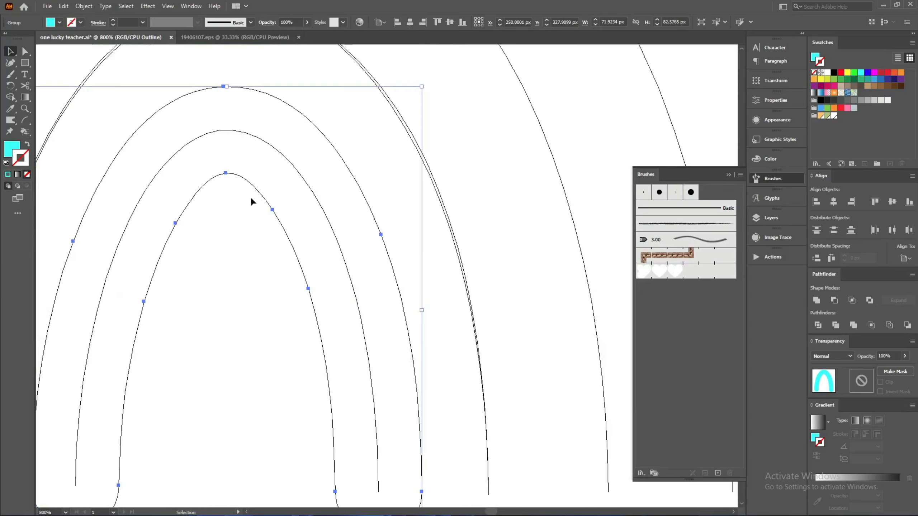
left_click_drag(227, 87, 230, 131)
scroll(294, 161, "down", 3)
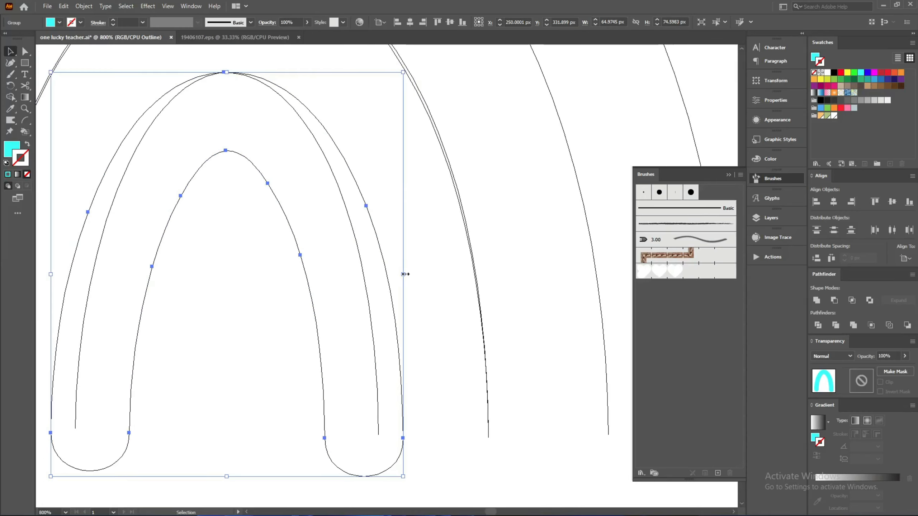
left_click_drag(403, 274, 378, 273)
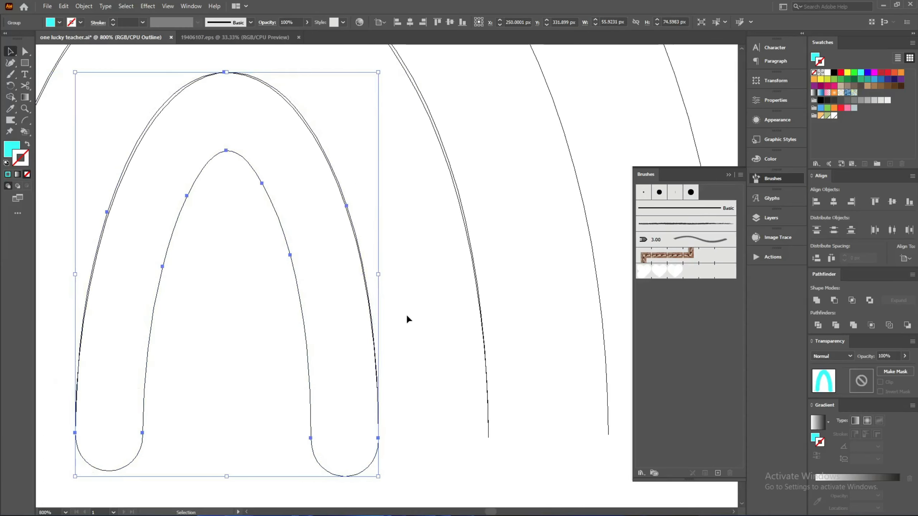
key("ctrl+y")
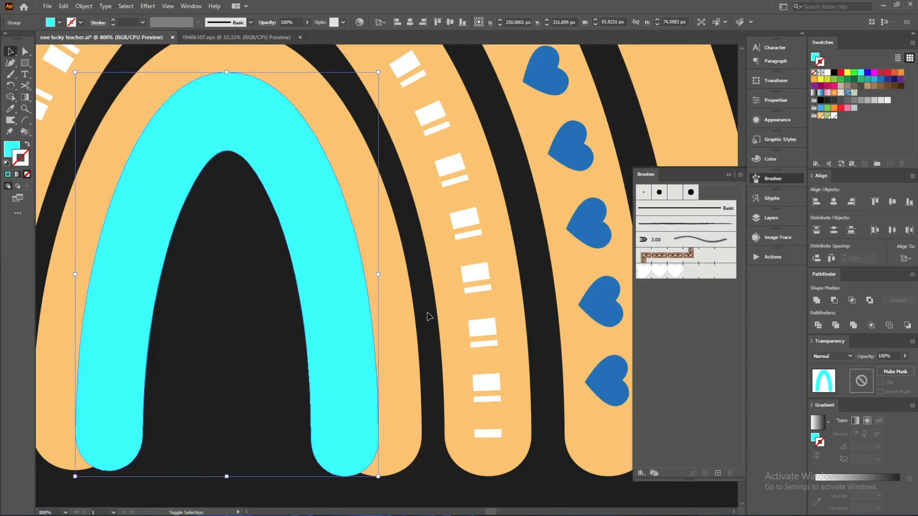
Step: Swap the cyan arch's fill to its stroke and cut the outline at its two lower outer anchor points
key("shift+x")
key("c")
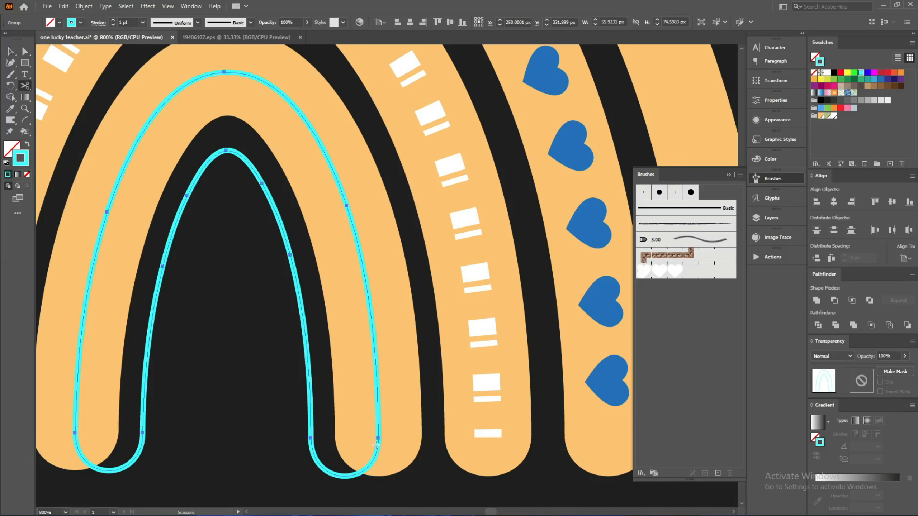
left_click(378, 438)
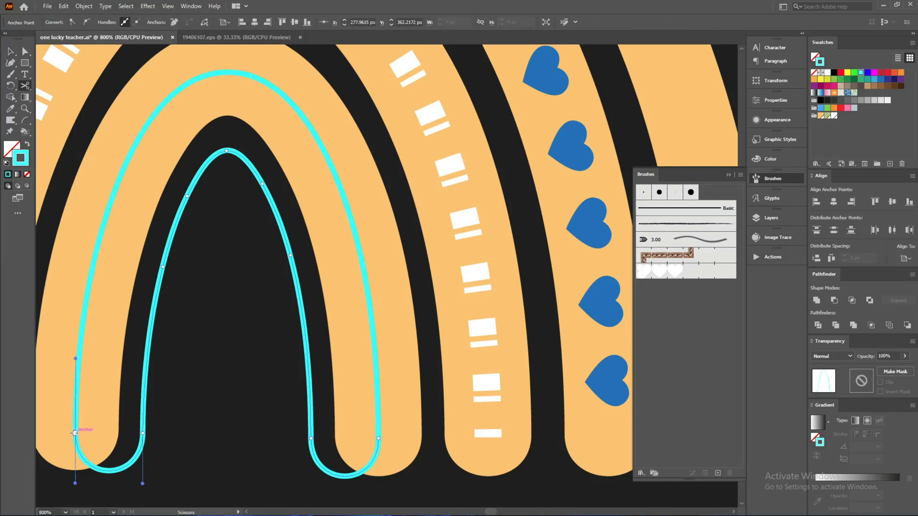
Step: Delete the inner curve and rounded ends of the cyan outline, leaving a single line along the innermost arch
key("a")
left_click(142, 433)
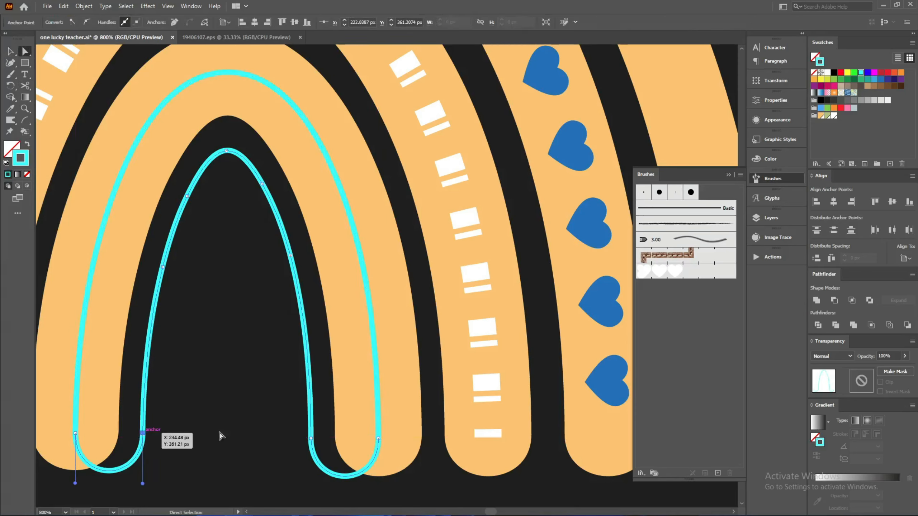
key("Delete")
key("Delete")
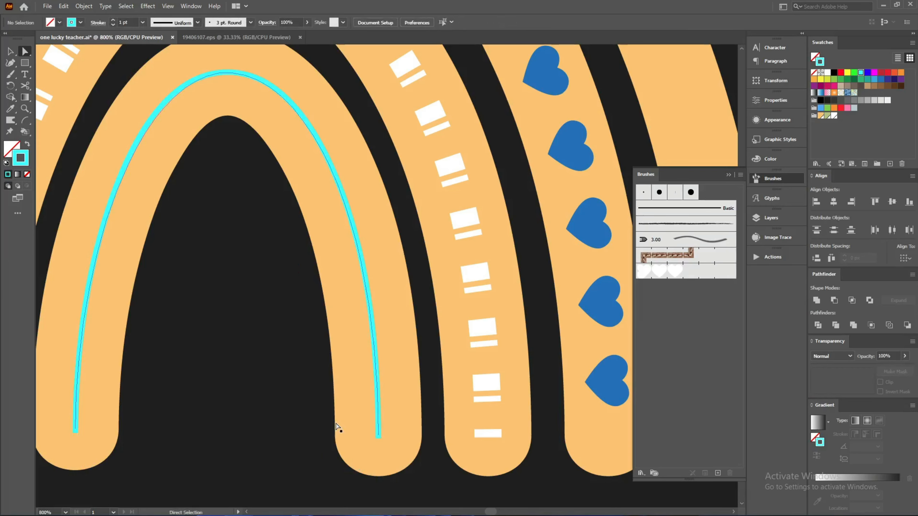
Step: Lock the wide innermost arch and select the thin cyan line running along it
key("v")
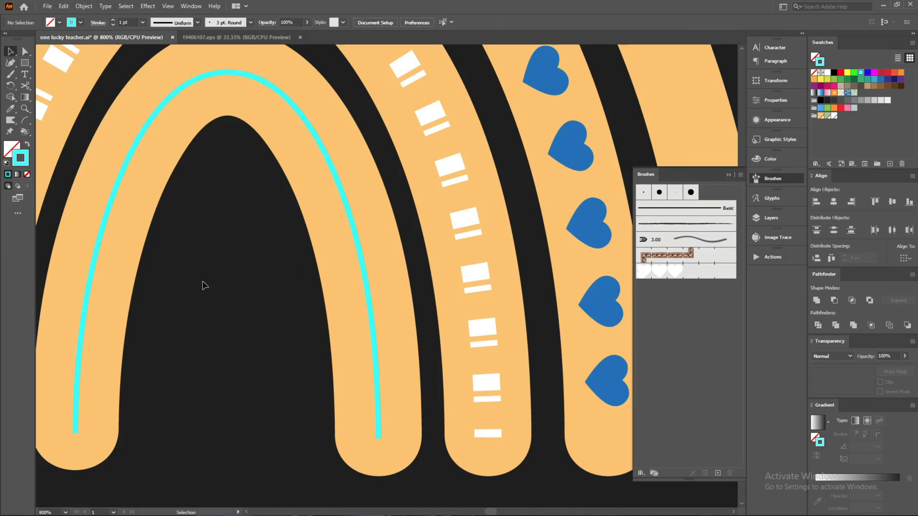
left_click(120, 300)
left_click(196, 209)
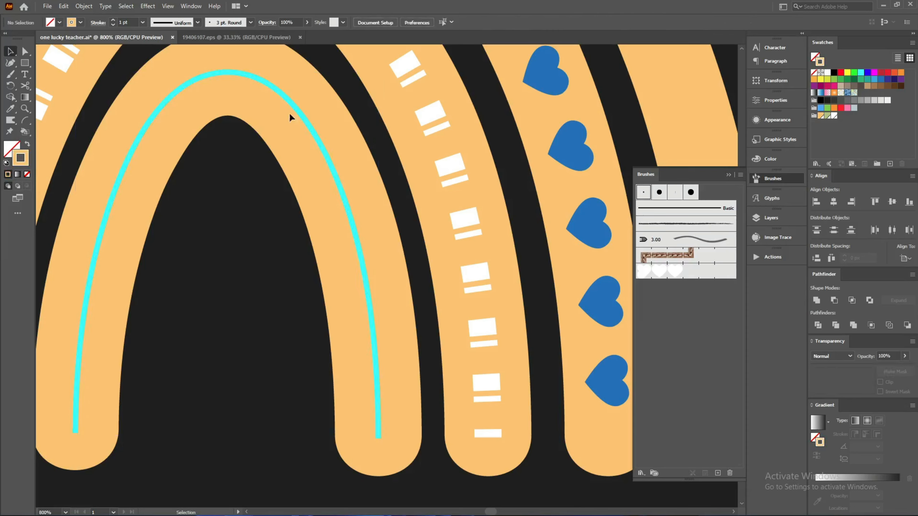
left_click(287, 134)
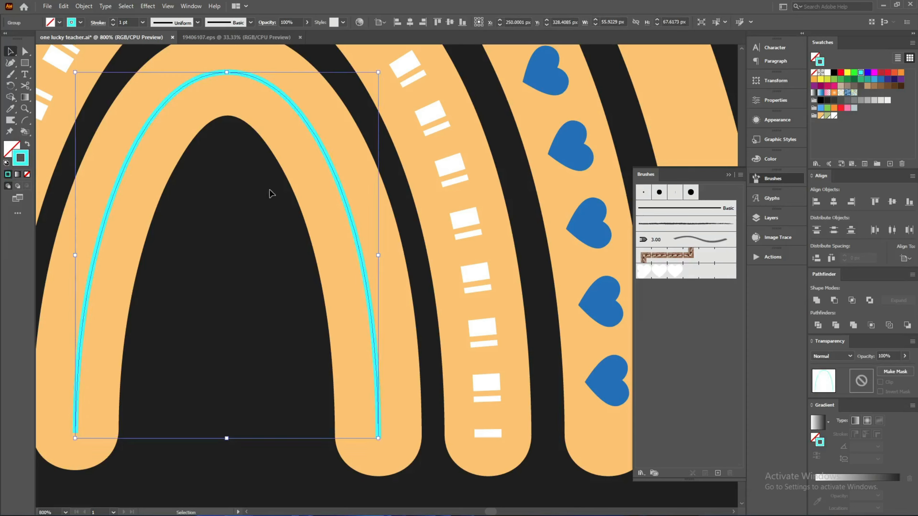
Step: Try round caps on the cyan line, inspect one end up close and undo the change
left_click(94, 22)
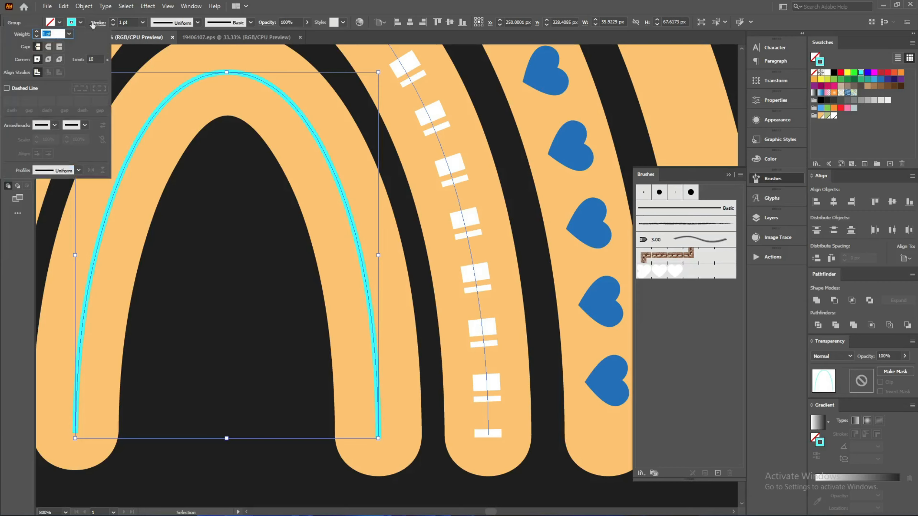
left_click(48, 47)
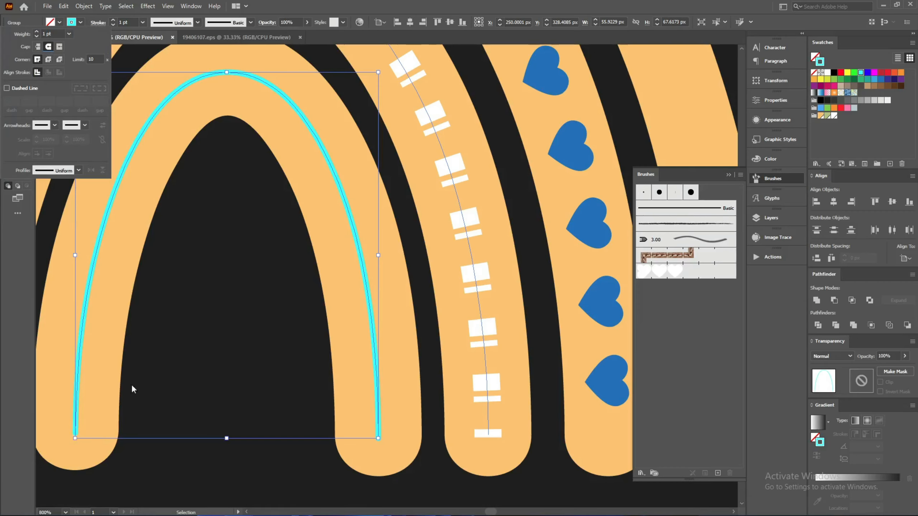
left_click(251, 59)
scroll(74, 481, "left", 1)
scroll(74, 481, "up", 4)
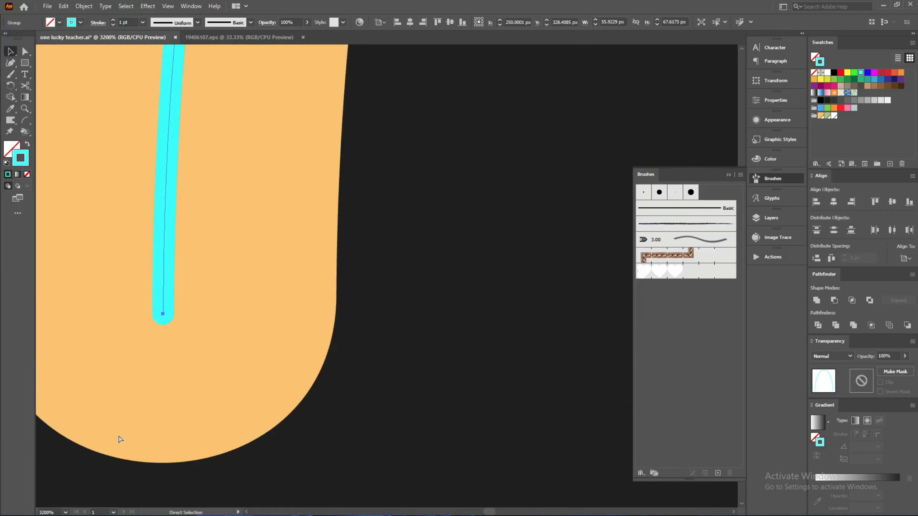
key("ctrl+z")
Step: Give the cyan line round caps and a stroke weight of 3 pt
left_click(97, 23)
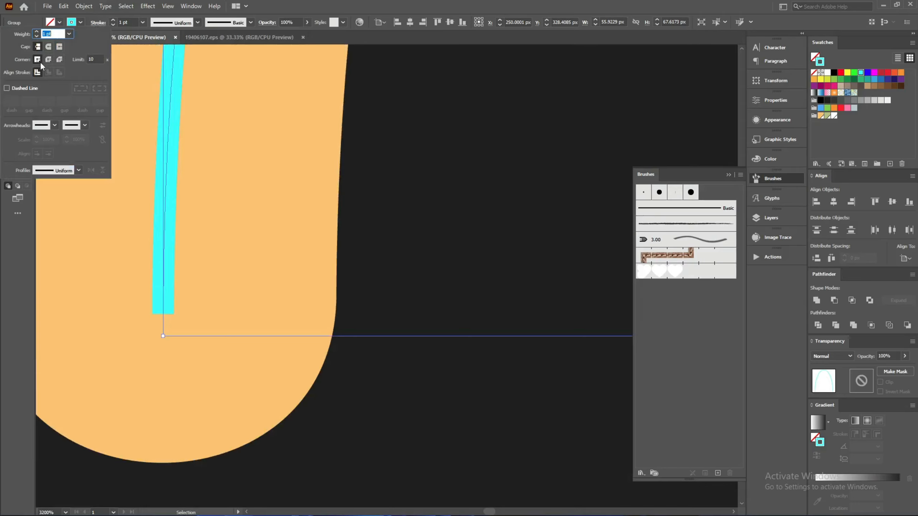
left_click(48, 47)
scroll(189, 273, "down", 4)
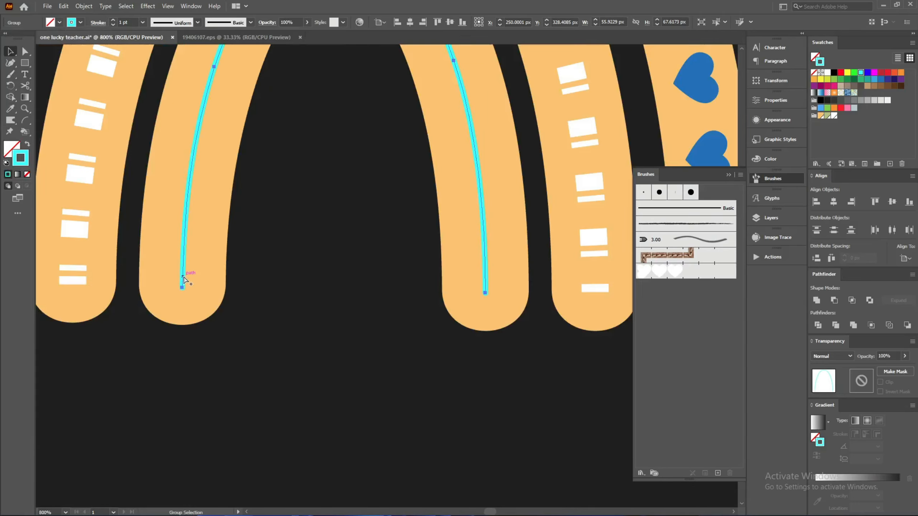
left_click_drag(266, 152, 209, 231)
Step: Turn the cyan line into a dashed line that preserves exact dash lengths and lengthen its first dash
left_click(98, 25)
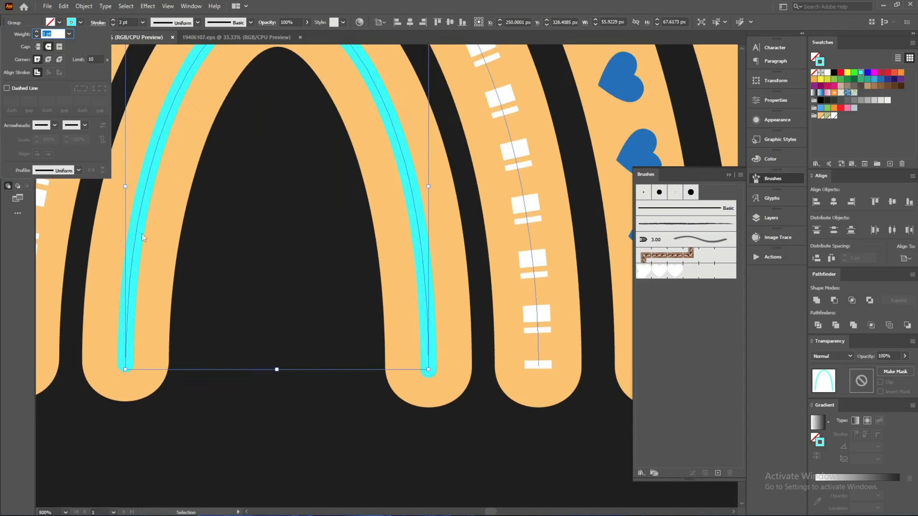
left_click(7, 88)
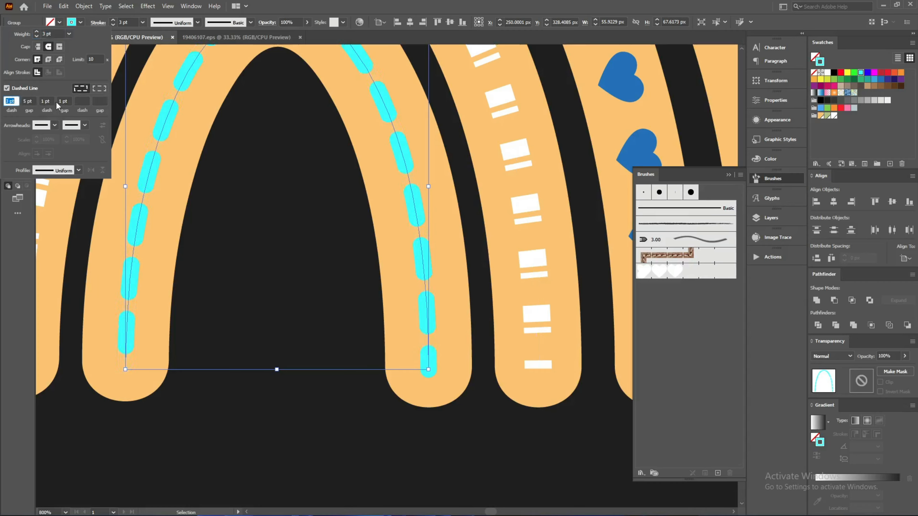
type("7")
key("Return")
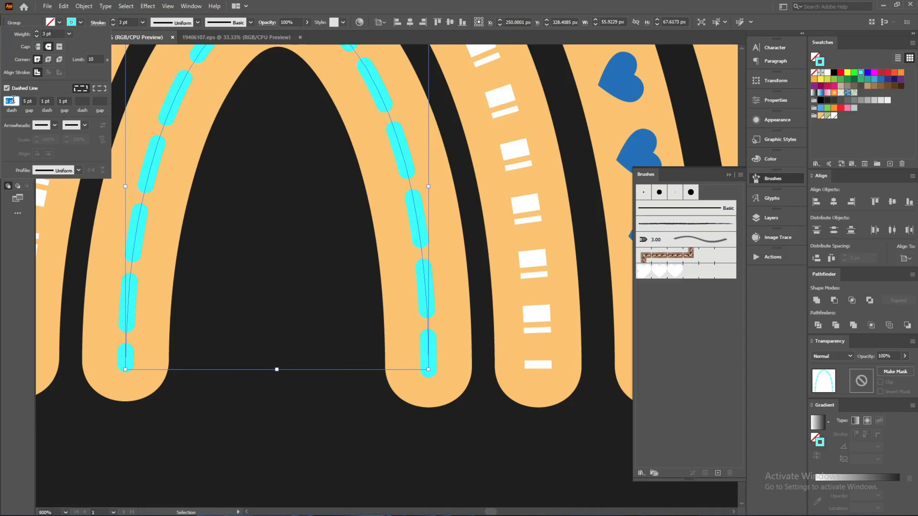
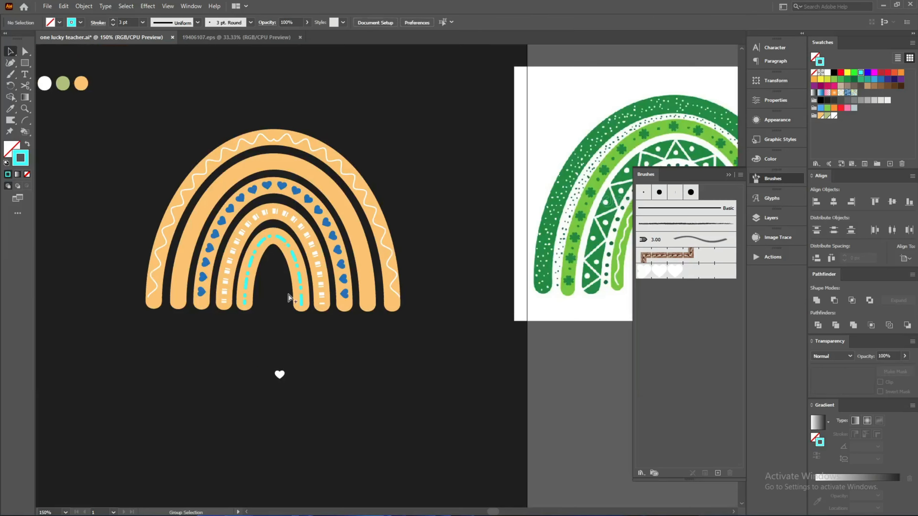
Step: Show all hidden objects to bring back the leopard-print arch
key("v")
key("ctrl+alt+3")
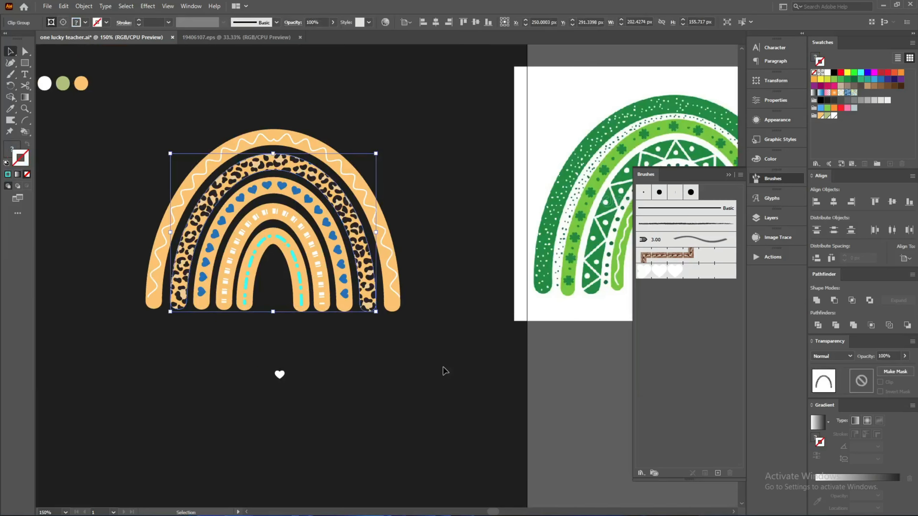
left_click_drag(429, 386, 309, 310)
Step: Duplicate the whole decorated rainbow onto the empty canvas left of the artboard and clear the selection
left_click_drag(428, 342, 148, 111)
scroll(296, 136, "down", 5)
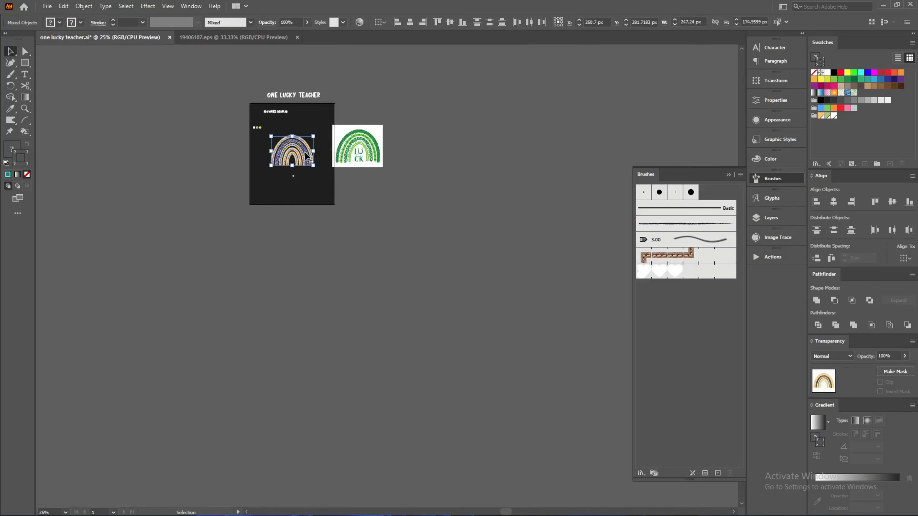
left_click_drag(295, 157, 176, 150)
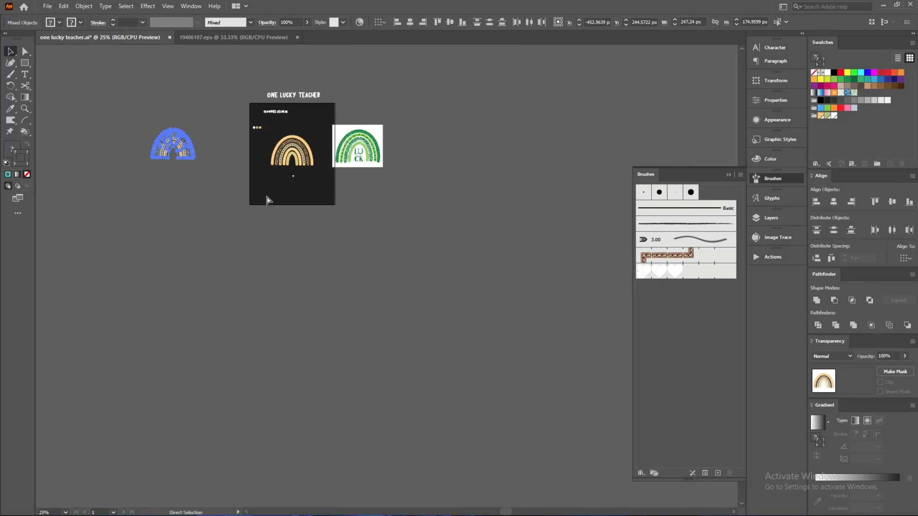
key("ctrl+shift+a")
key("ctrl+0")
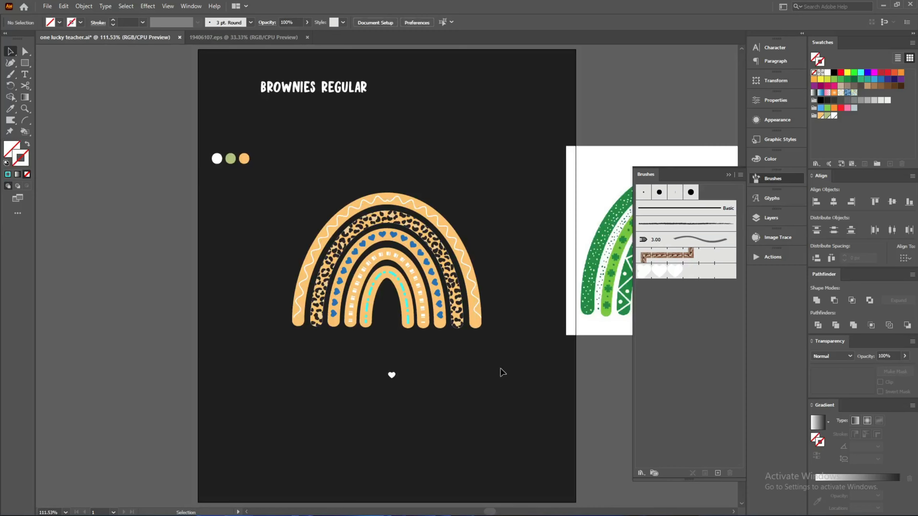
Step: Examine how the end of the white wavy line sits within the right foot of the outermost arch
scroll(505, 340, "up", 3)
scroll(504, 339, "down", 1)
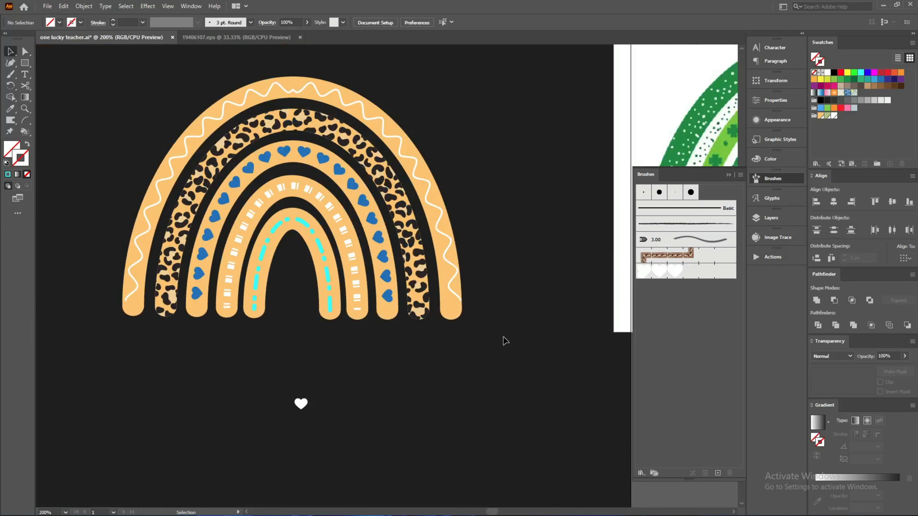
left_click_drag(108, 65, 489, 376)
left_click(512, 373)
scroll(477, 314, "up", 3)
left_click(429, 267)
key("a")
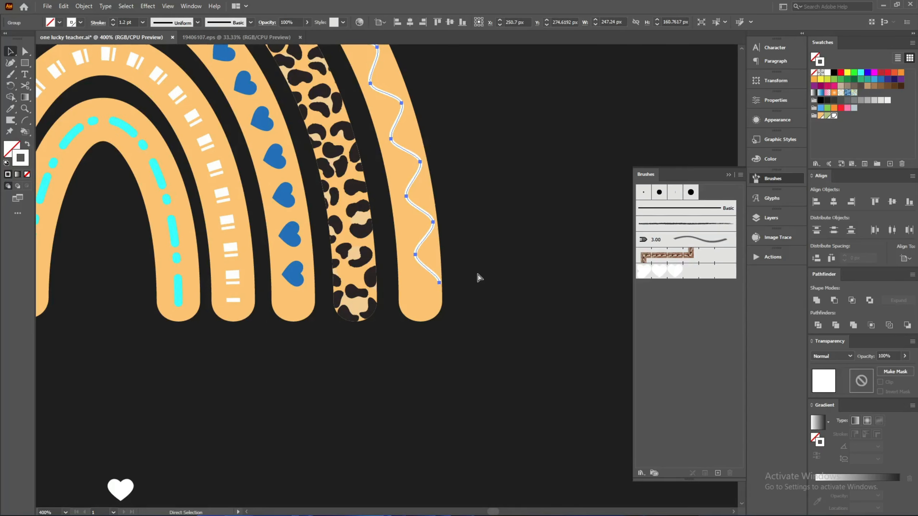
scroll(480, 273, "up", 3)
key("v")
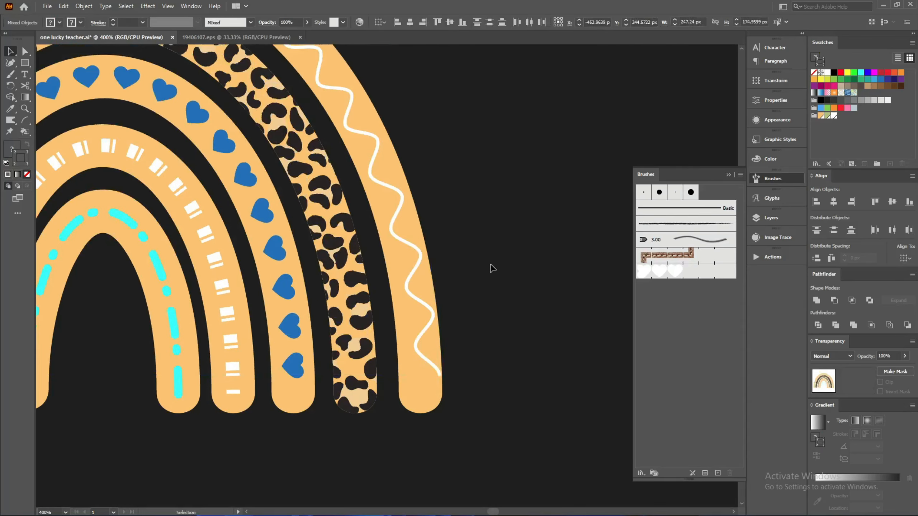
left_click(492, 267)
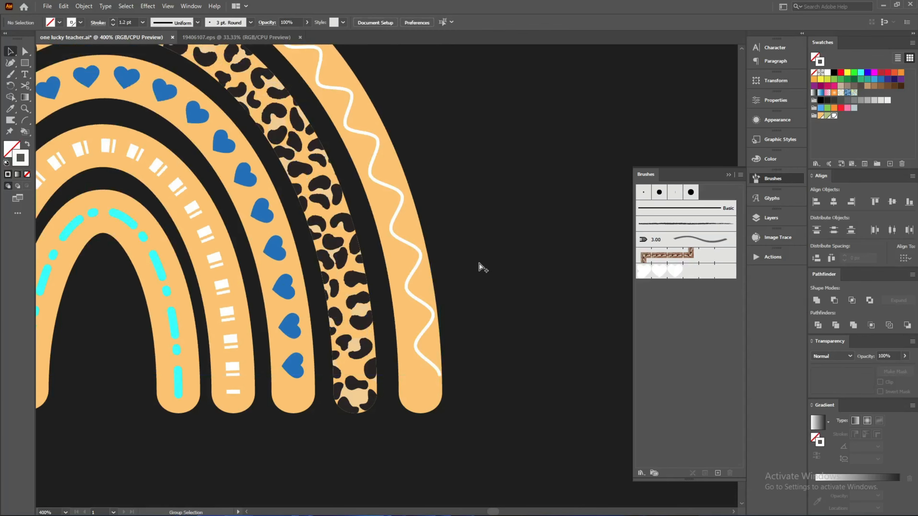
scroll(471, 271, "down", 1)
left_click(419, 200)
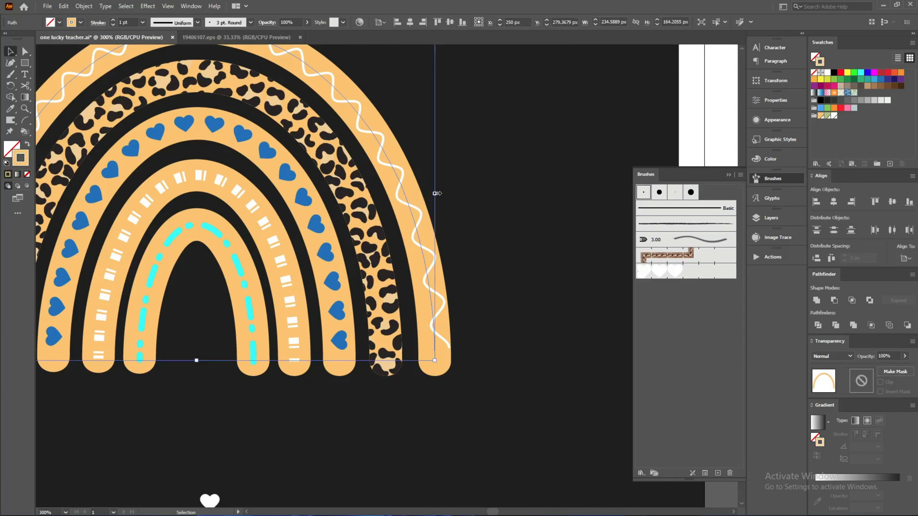
left_click_drag(435, 195, 433, 196)
scroll(524, 231, "down", 2)
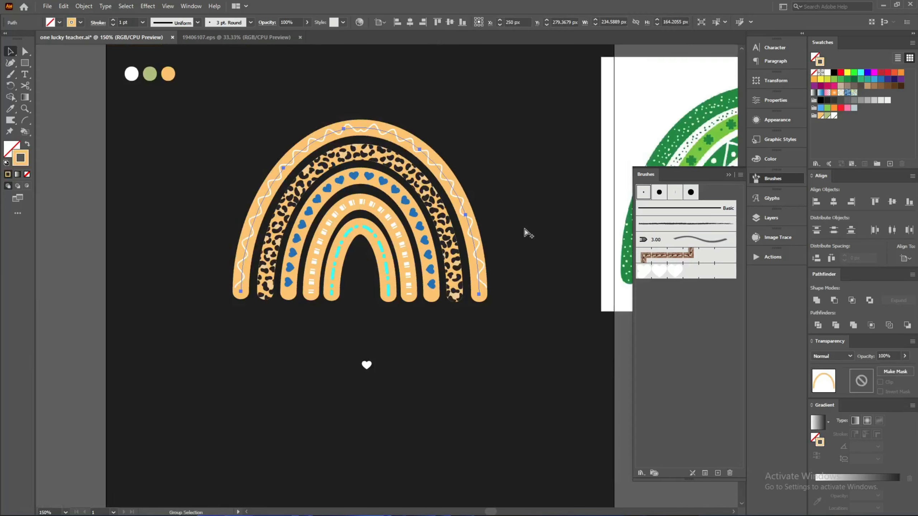
scroll(524, 232, "up", 1)
key("ctrl+a")
scroll(520, 300, "up", 4)
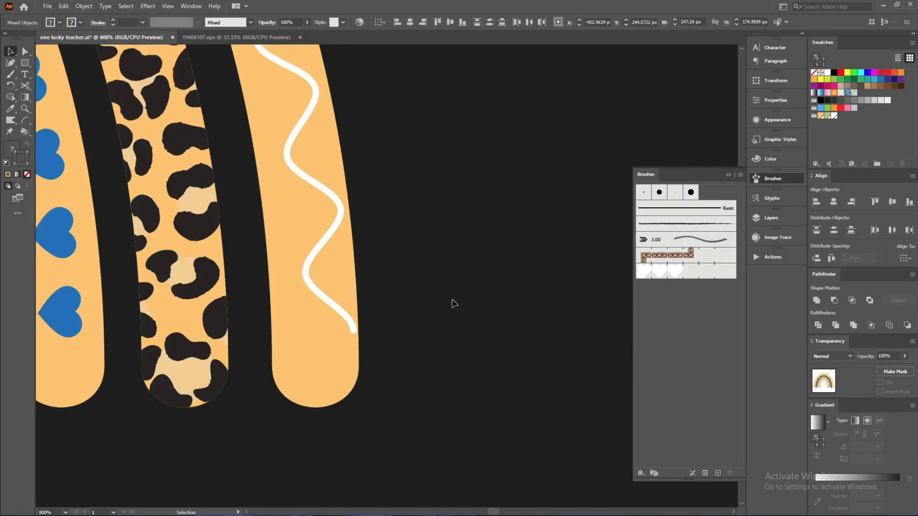
Step: Narrow the white wavy line on the outermost arch symmetrically to about 245 px wide
left_click(328, 356)
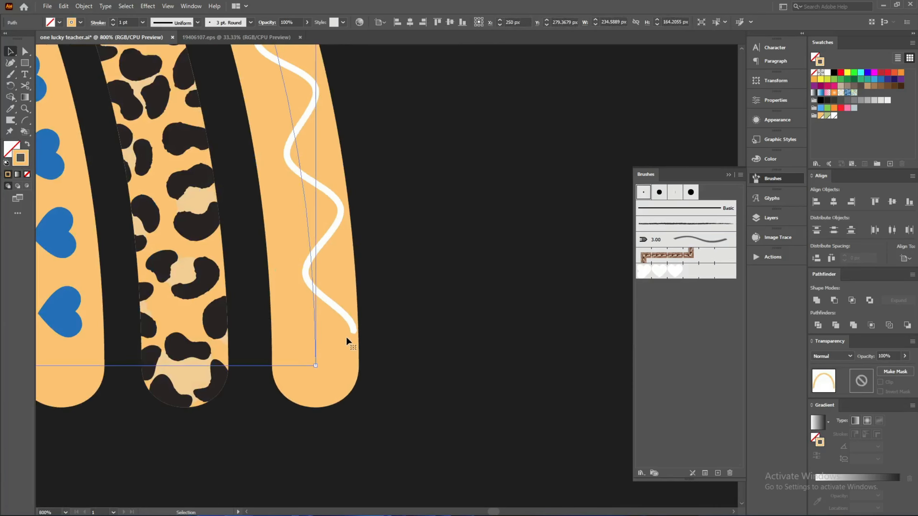
left_click(352, 325)
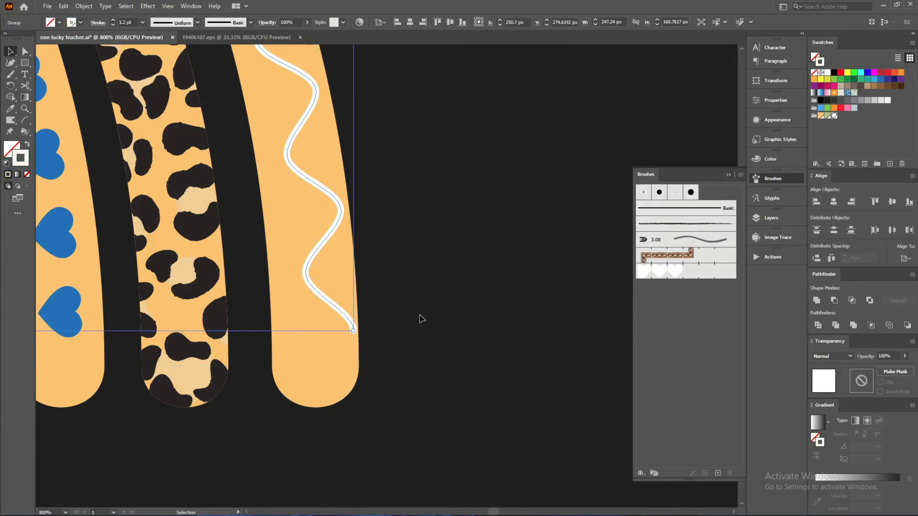
scroll(421, 318, "down", 2)
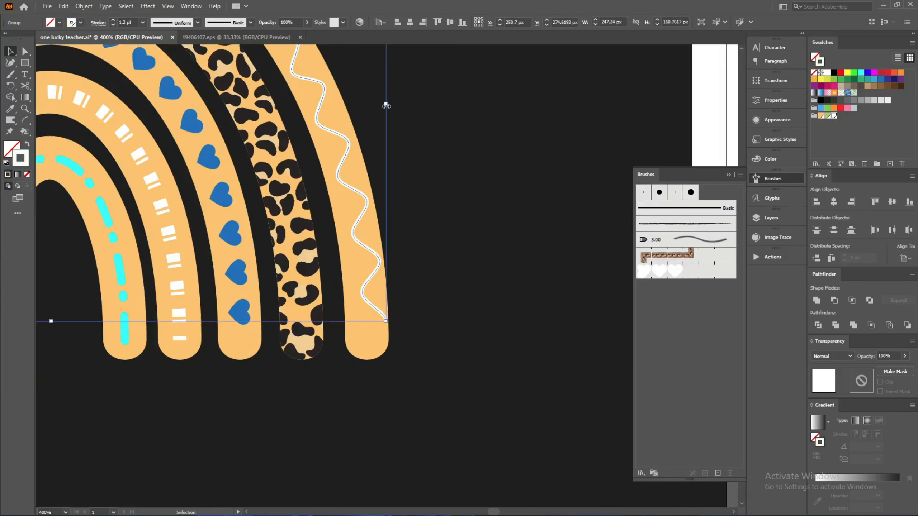
mouse_move(386, 104)
left_mouse_down()
mouse_move(368, 98)
mouse_move(383, 104)
left_mouse_up()
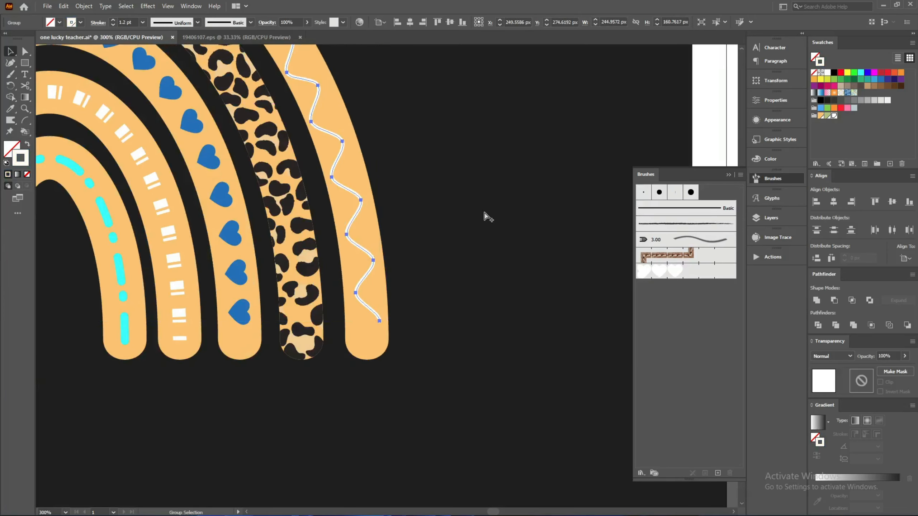
Step: Inspect the white wavy line where its two halves meet at the peak of the outermost arch
scroll(486, 217, "down", 2)
scroll(483, 195, "up", 2)
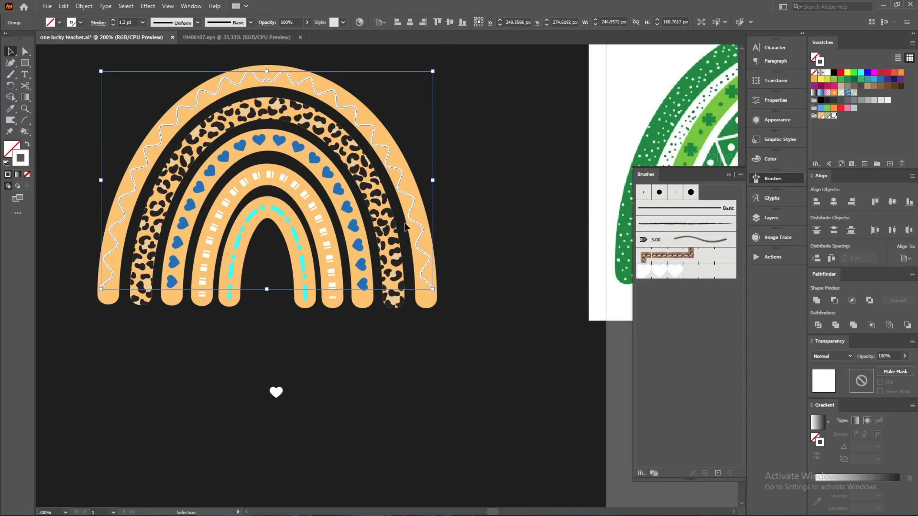
scroll(302, 87, "up", 2)
key("a")
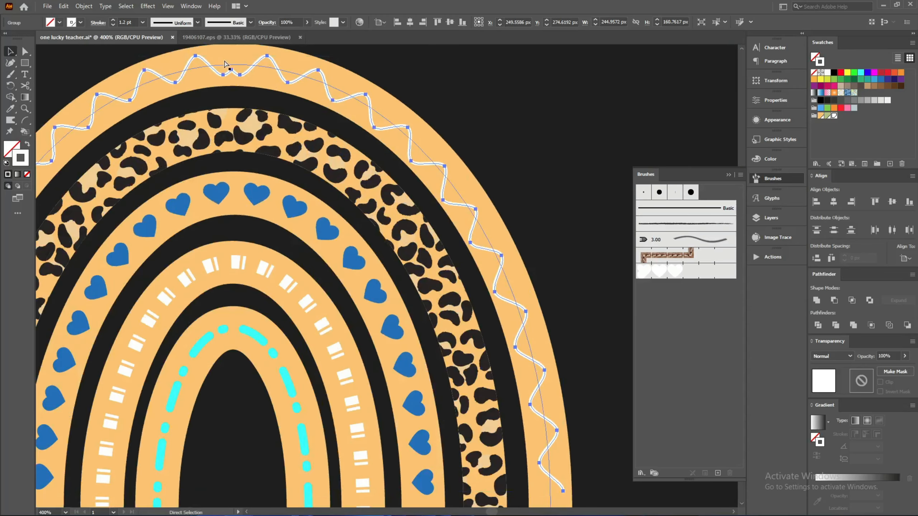
scroll(224, 63, "up", 4)
key("v")
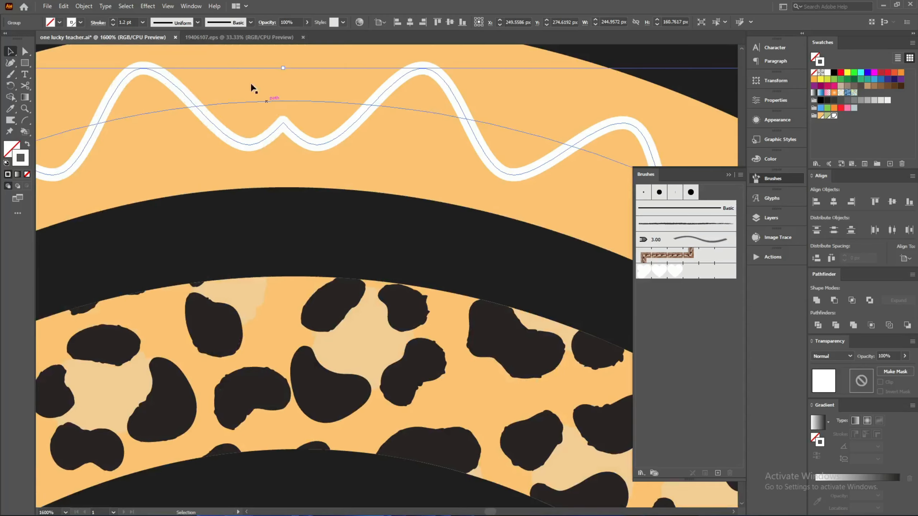
left_click(279, 224)
scroll(281, 211, "down", 4)
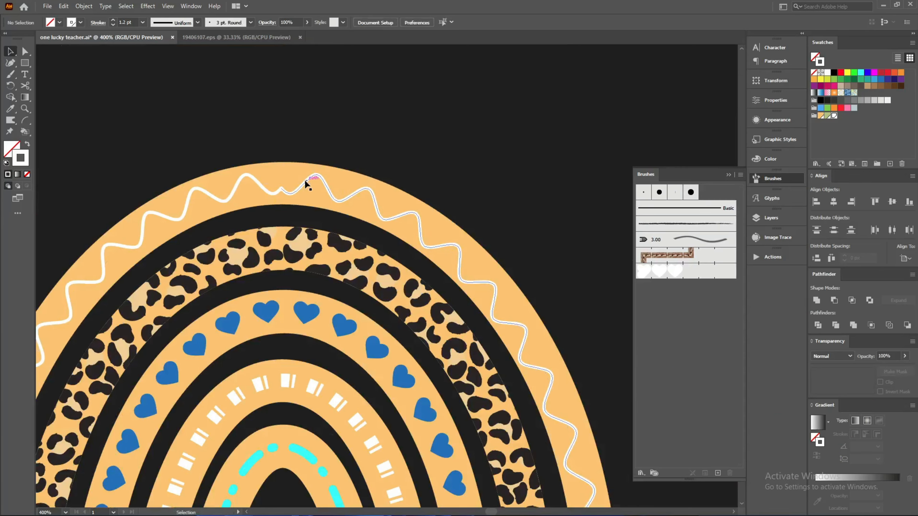
scroll(305, 184, "down", 1)
scroll(328, 188, "down", 2)
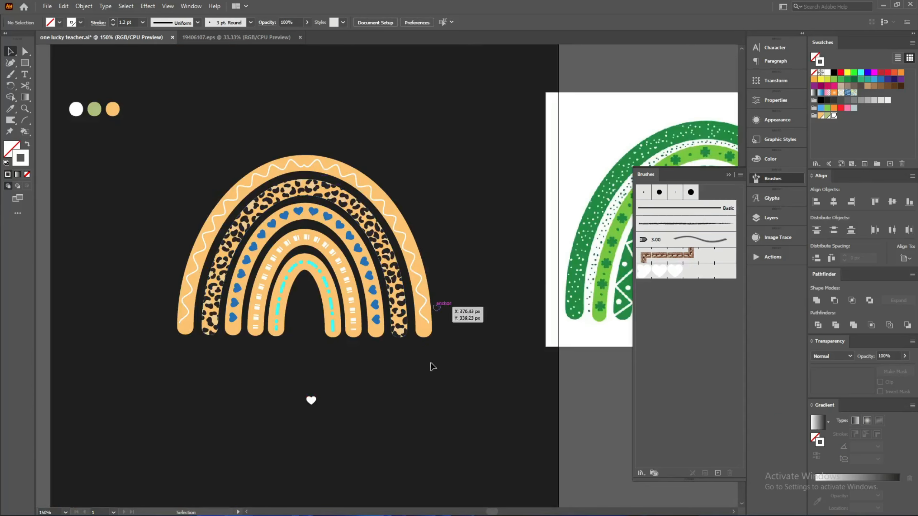
Step: Move the spare white heart from below the rainbow to the artboard's left edge, above the colour circles
left_click_drag(446, 385, 162, 136)
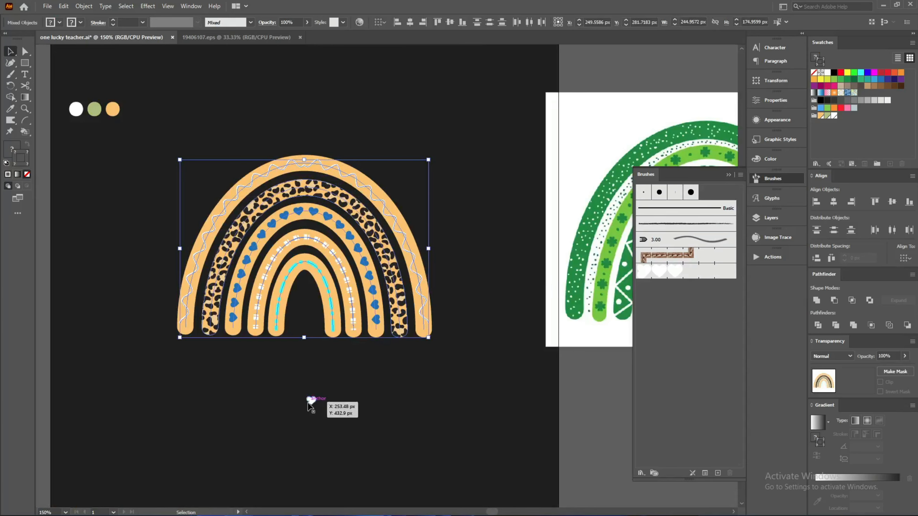
left_click_drag(308, 402, 48, 89)
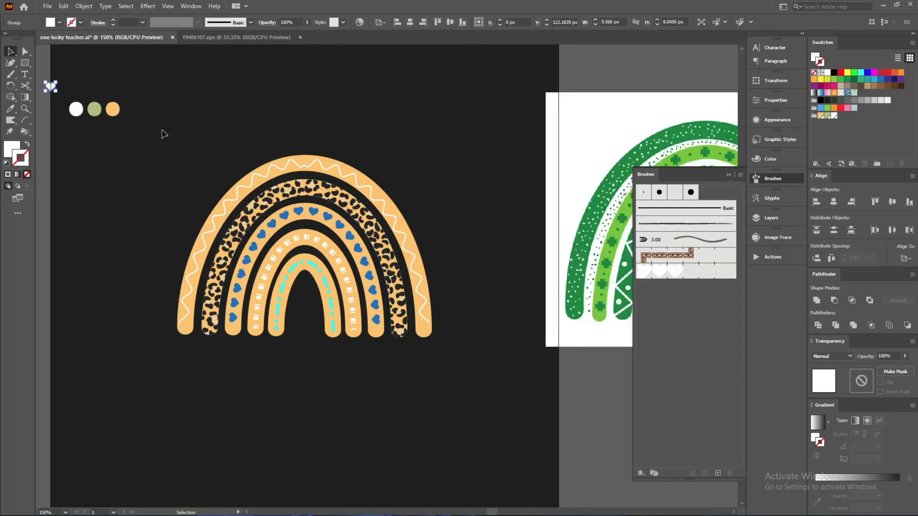
Step: Select the rainbow artwork and expand its brush hearts, wavy line and dashed strokes into filled shapes
left_click_drag(162, 134, 477, 416)
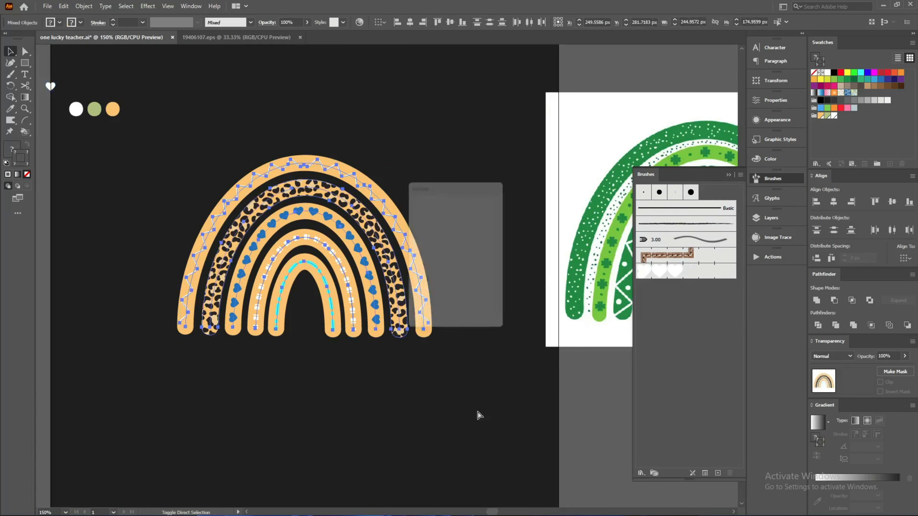
key("Return")
key("Return")
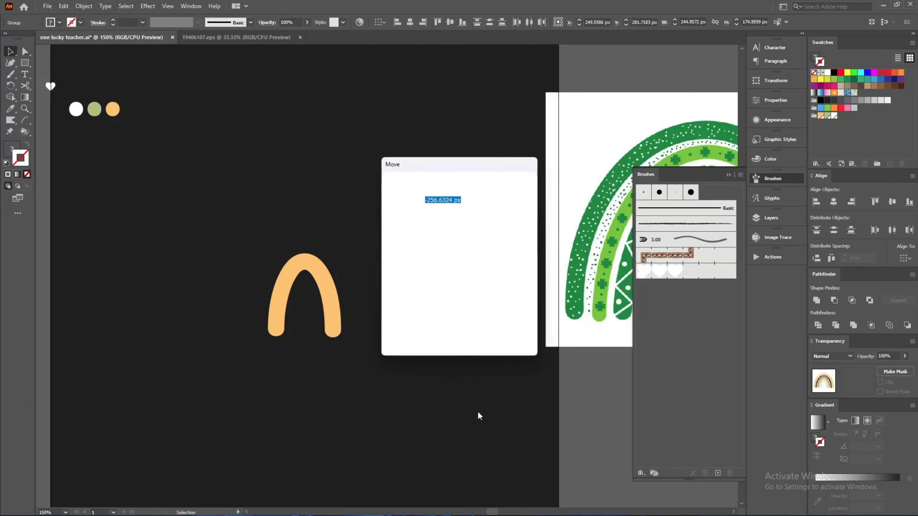
key("Escape")
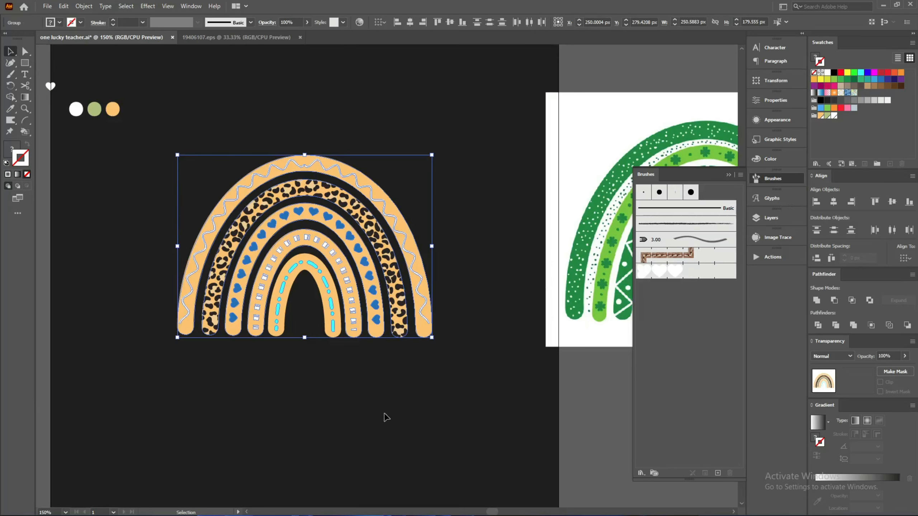
Step: Unlock the innermost arch, expand it with the rest of the rainbow and group everything
key("ctrl+alt")
key("ctrl+alt+2")
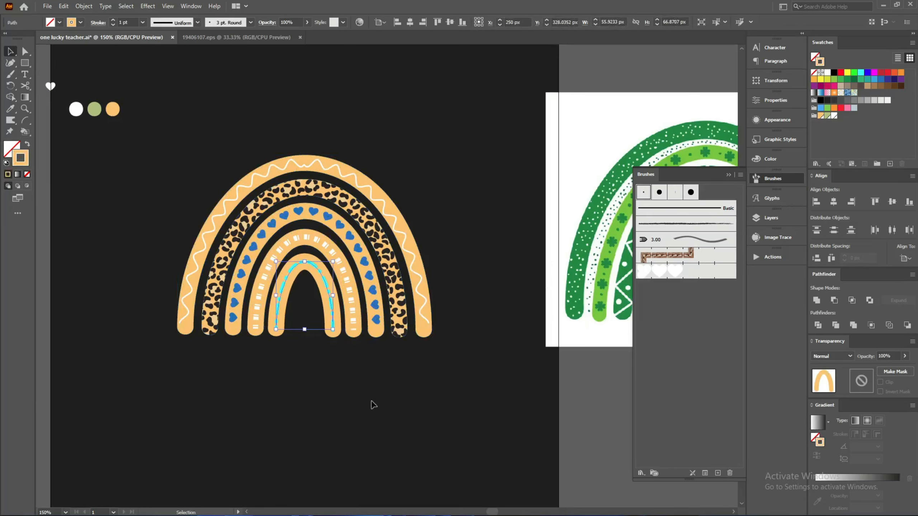
left_click_drag(442, 409, 169, 121)
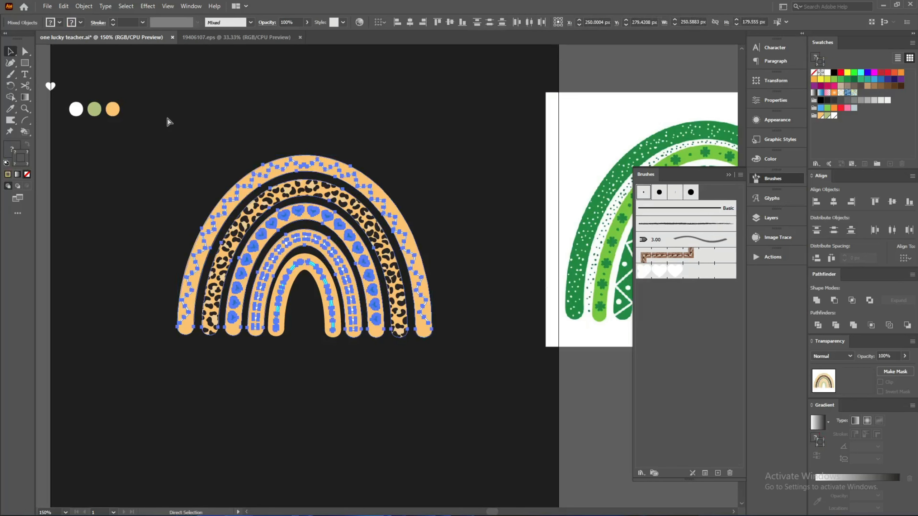
key("ctrl+g")
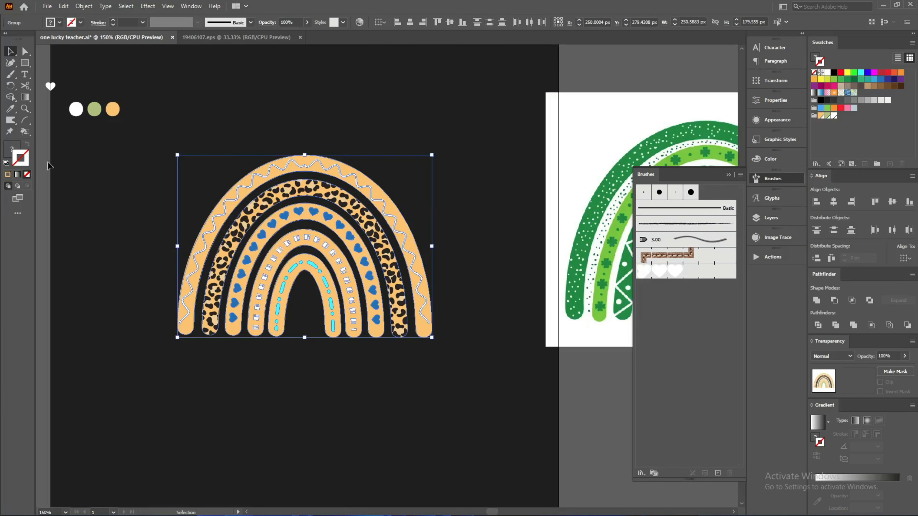
Step: Select only the leopard-print clip group and examine its masked artwork in outline view
left_click(14, 148)
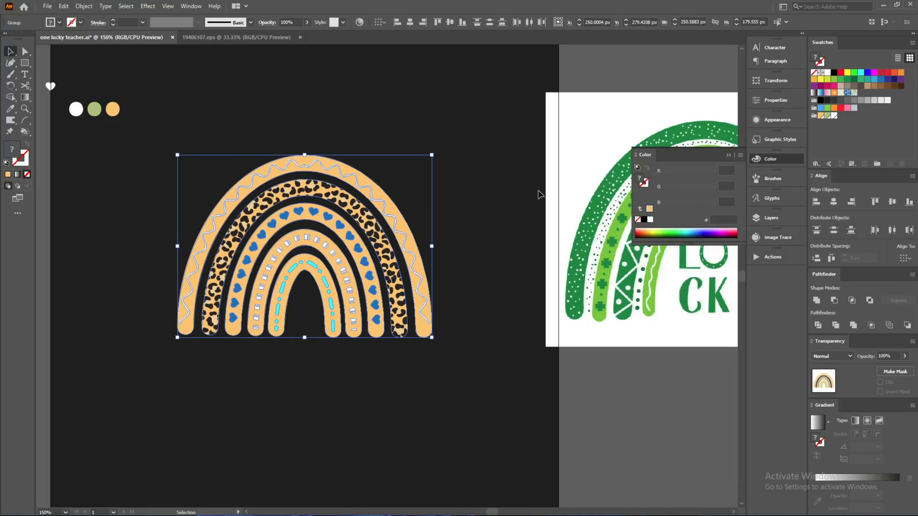
left_click(538, 192)
scroll(351, 216, "up", 2)
left_click_drag(336, 199, 439, 274)
key("ctrl+z")
key("ctrl+y")
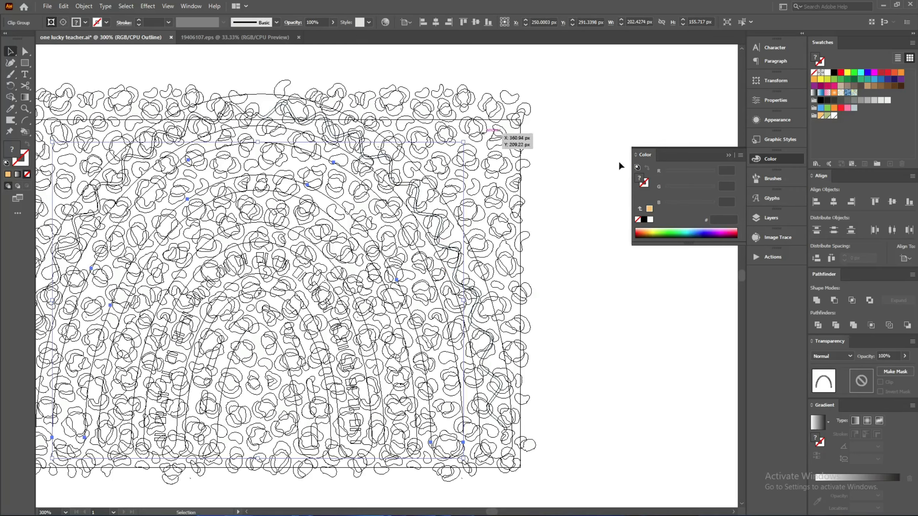
key("ctrl+y")
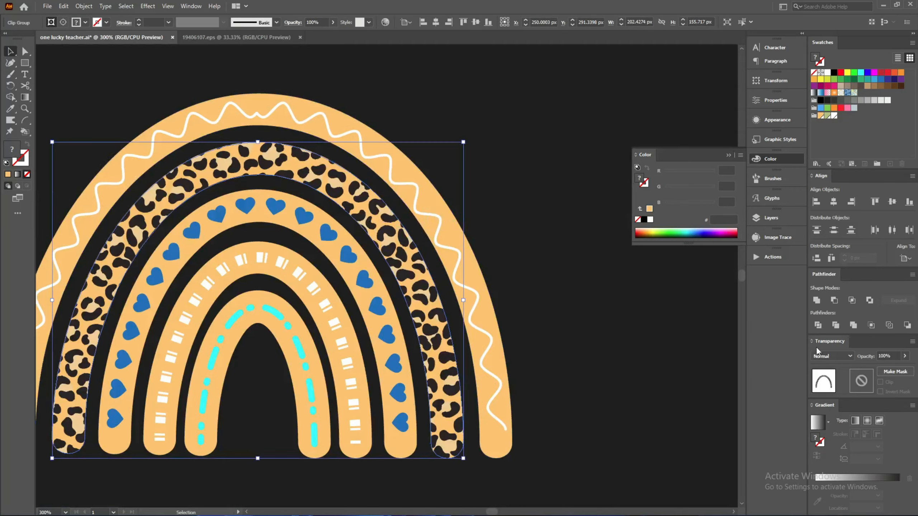
Step: Divide the leopard-print clip group with Pathfinder and check its shapes in outline view
left_click(817, 326)
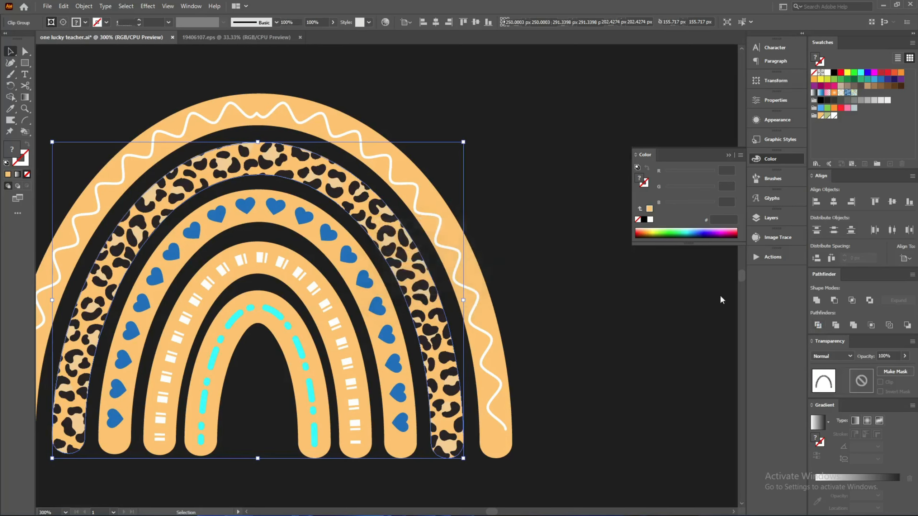
key("ctrl+y")
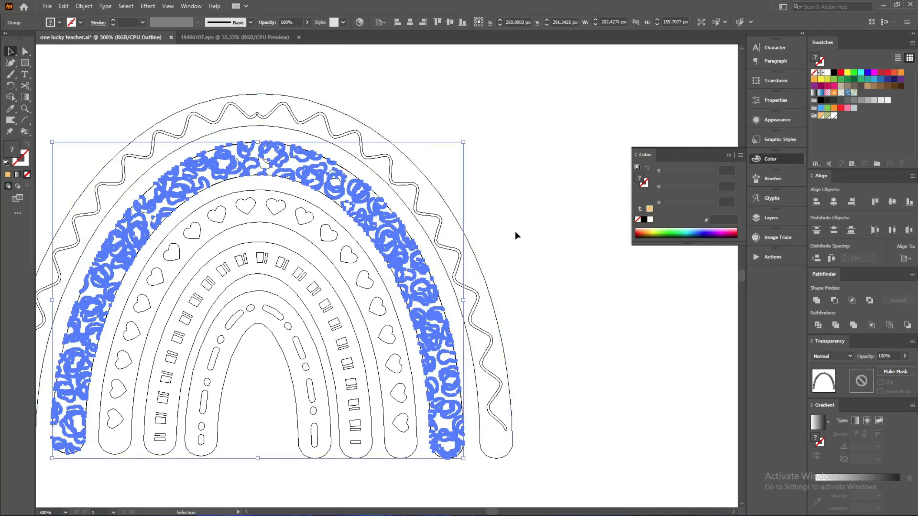
key("ctrl+y")
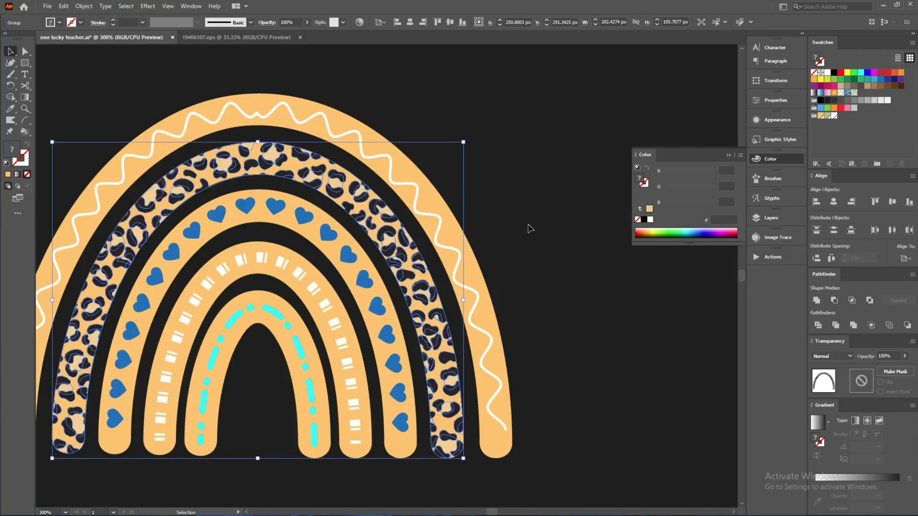
Step: Try to fill the whole leopard-print group with white
key("ctrl+shift+a")
scroll(334, 192, "up", 2)
left_click(334, 192)
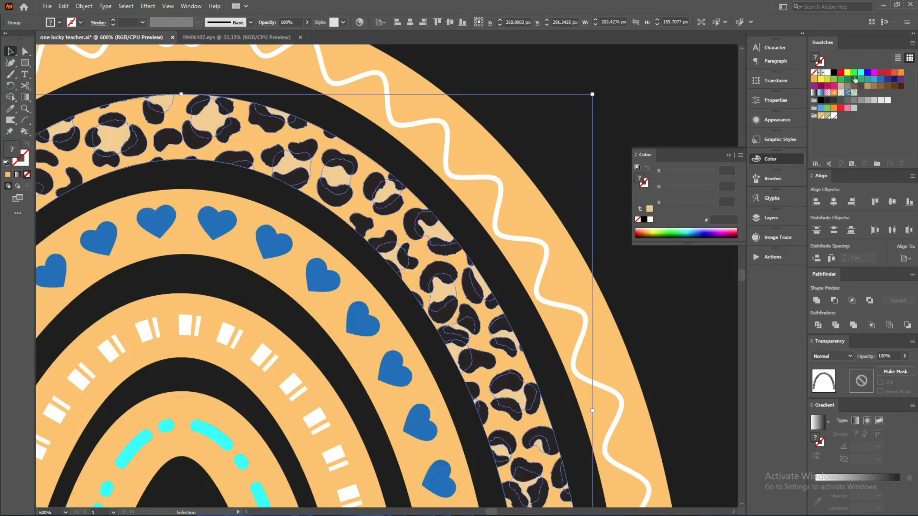
left_click(829, 75)
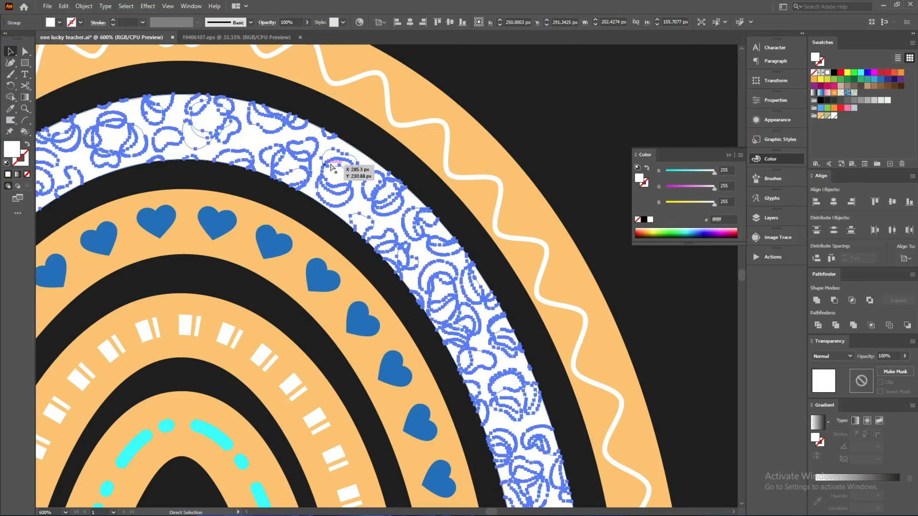
key("ctrl+z")
Step: Isolate the leopard-print group, select all its shapes without fill or stroke using the Magic Wand, and delete them
double_click(341, 167)
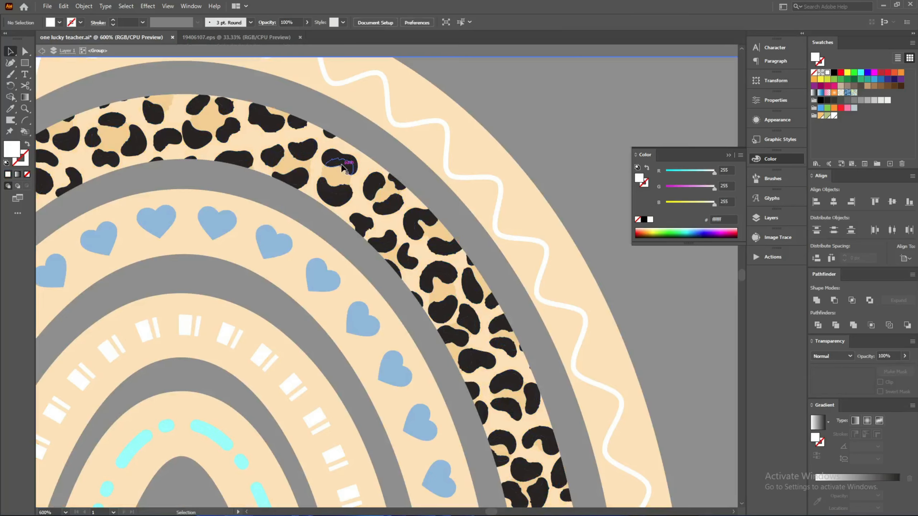
key("y")
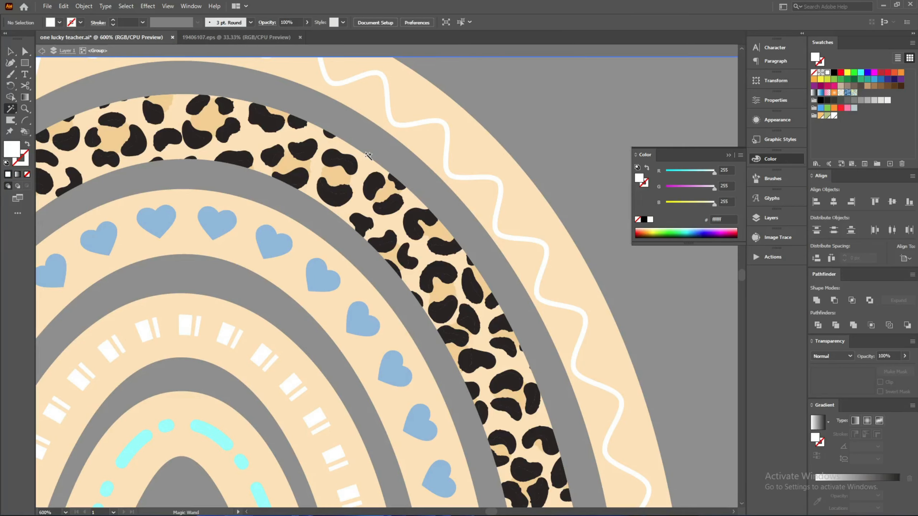
left_click(368, 156)
key("v")
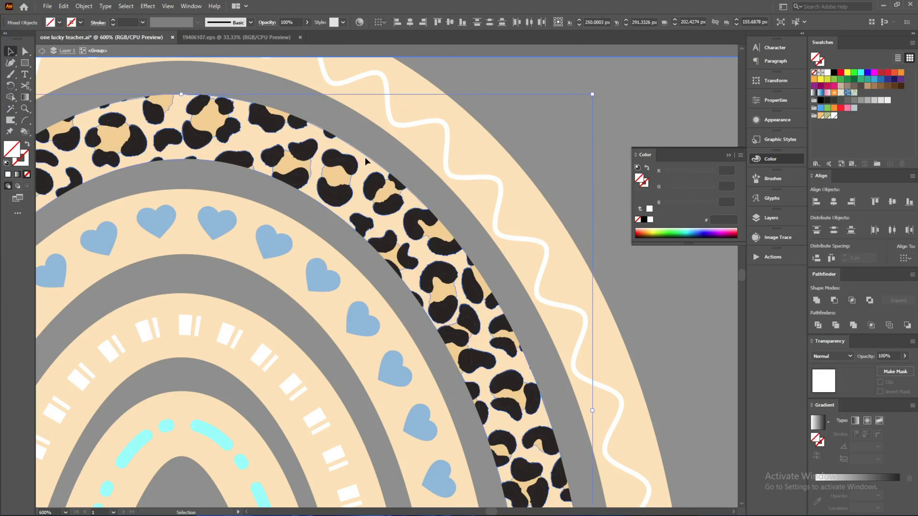
left_click(369, 140)
key("y")
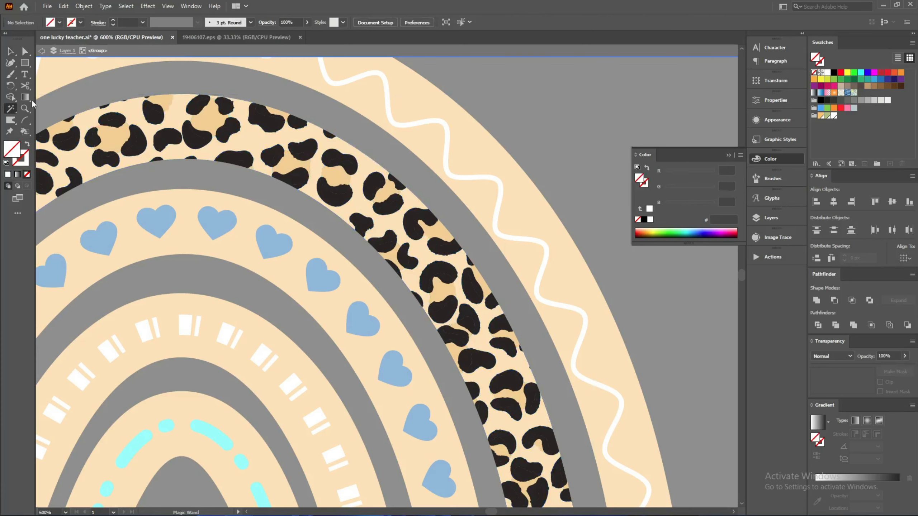
scroll(369, 159, "up", 4)
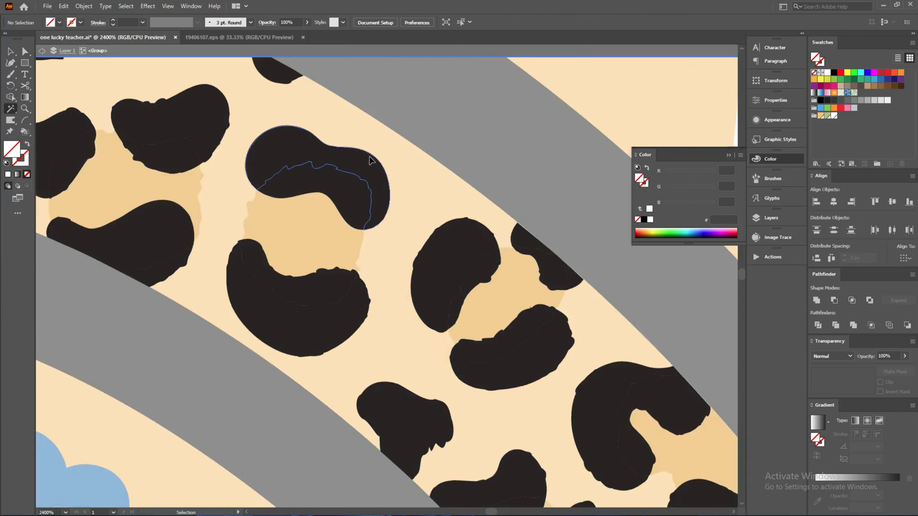
scroll(410, 144, "down", 6)
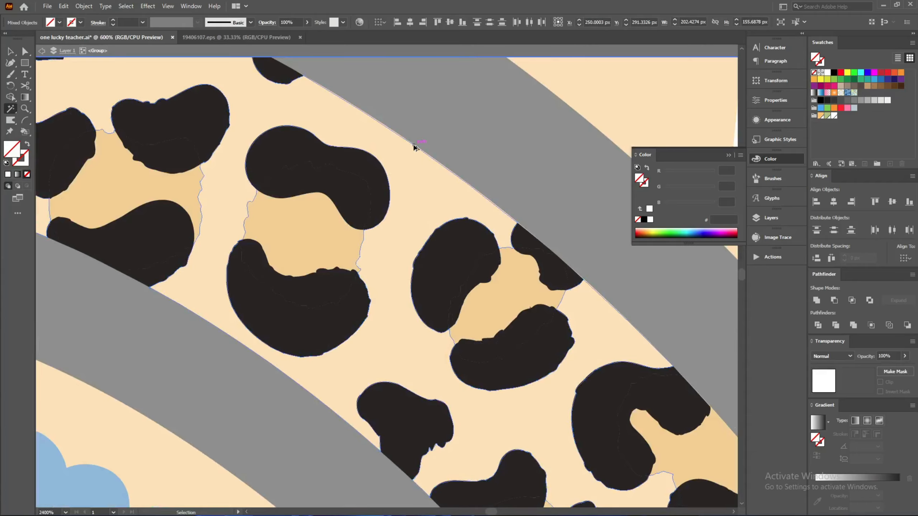
key("Delete")
key("Escape")
key("v")
Step: Move the leopard-print spots off their arch to inspect the cleaned shapes and undo the move
left_click_drag(443, 177, 599, 166)
scroll(598, 79, "up", 4)
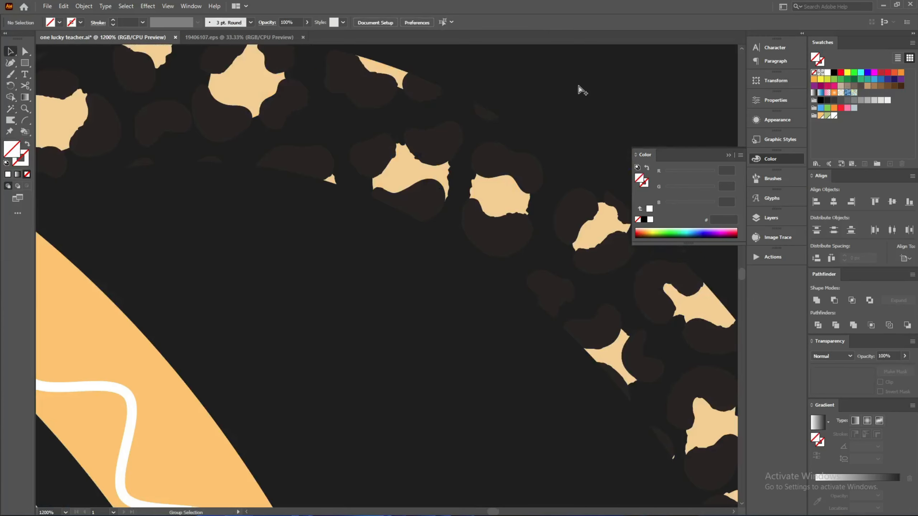
left_click(489, 214)
key("ctrl+x")
scroll(489, 214, "down", 4)
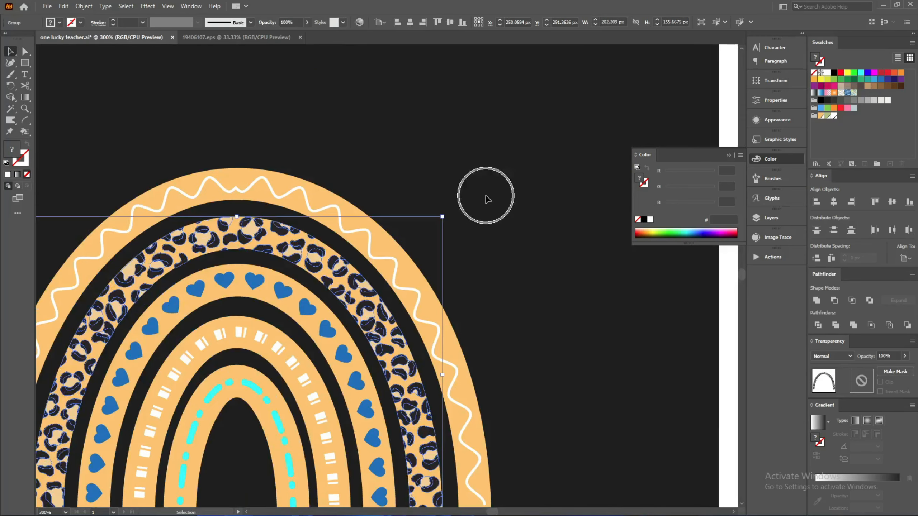
scroll(493, 183, "down", 2)
left_click(501, 173)
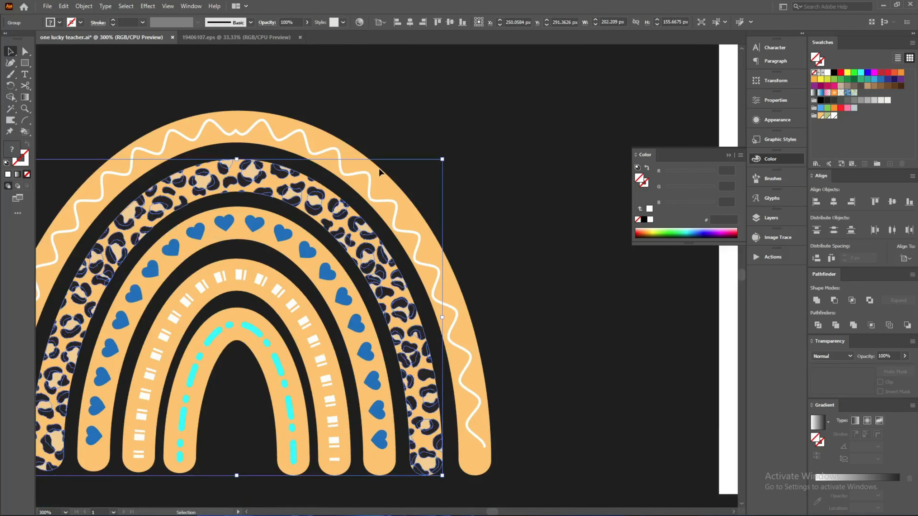
Step: Save the document and move the white, green and orange colour circles directly above the rainbow
left_click(274, 131)
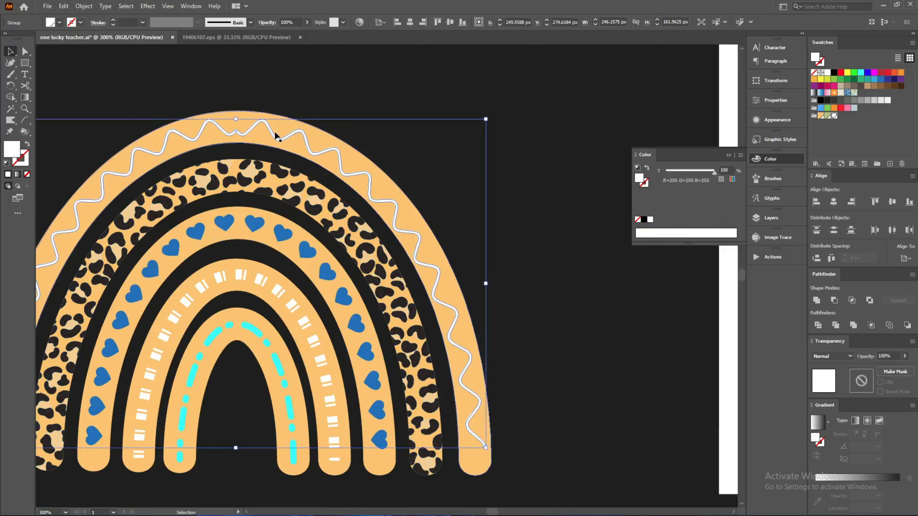
left_click(370, 94)
left_click_drag(364, 150, 523, 235)
key("ctrl+s")
scroll(323, 185, "down", 1)
left_click_drag(193, 197, 446, 194)
scroll(557, 263, "up", 2)
Step: Recolour the outermost arch with the green sampled from the middle colour circle
left_click(373, 188)
key("i")
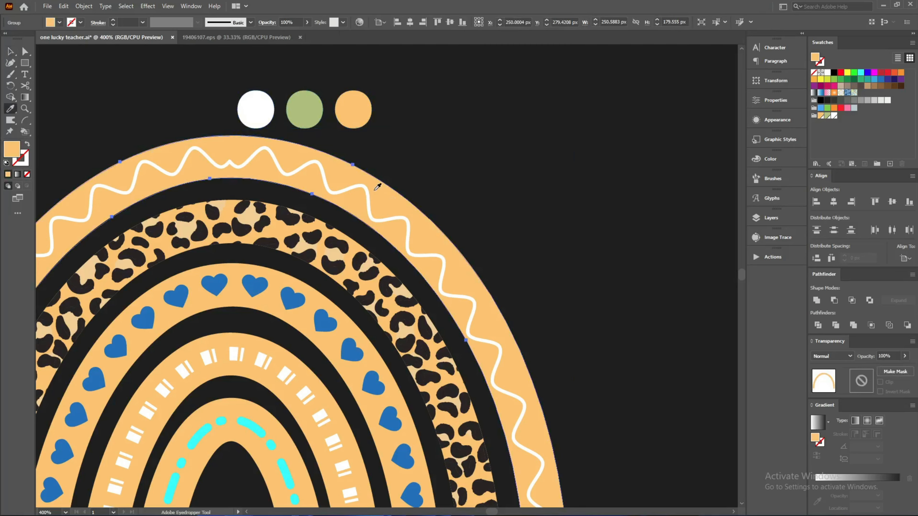
left_click(255, 109)
left_click(321, 99)
left_click(310, 108)
key("v")
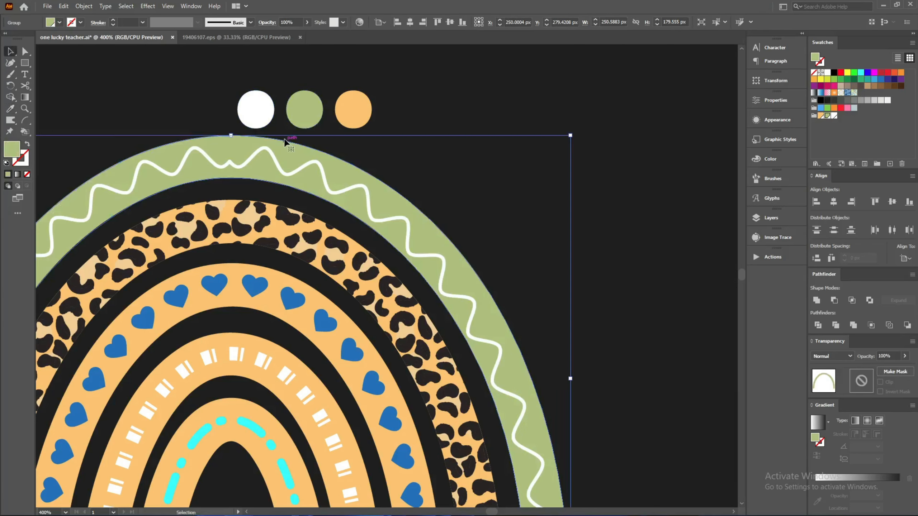
Step: Recolour the base arch under the leopard print with the green of the colour circle
left_click(277, 226)
key("i")
left_click(308, 117)
key("v")
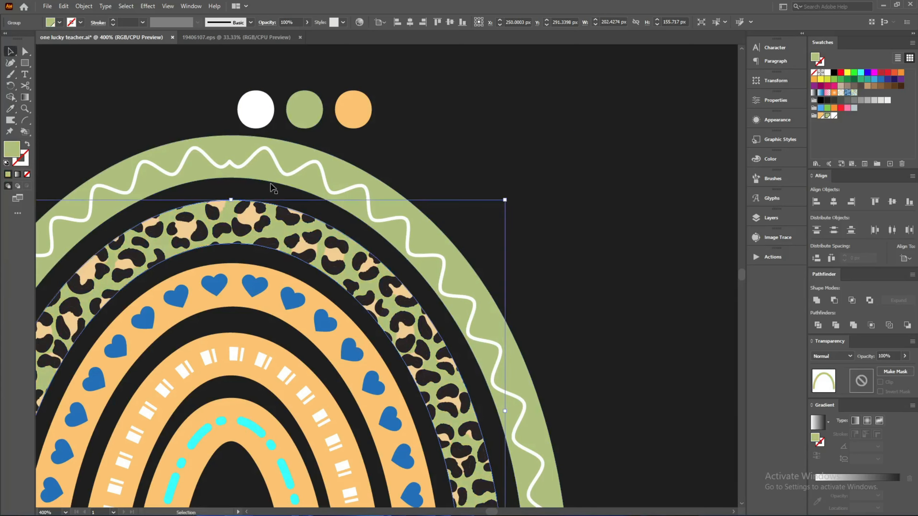
Step: Isolate the leopard-print group and recolour all its tan patches with the orange of the colour circle
double_click(255, 223)
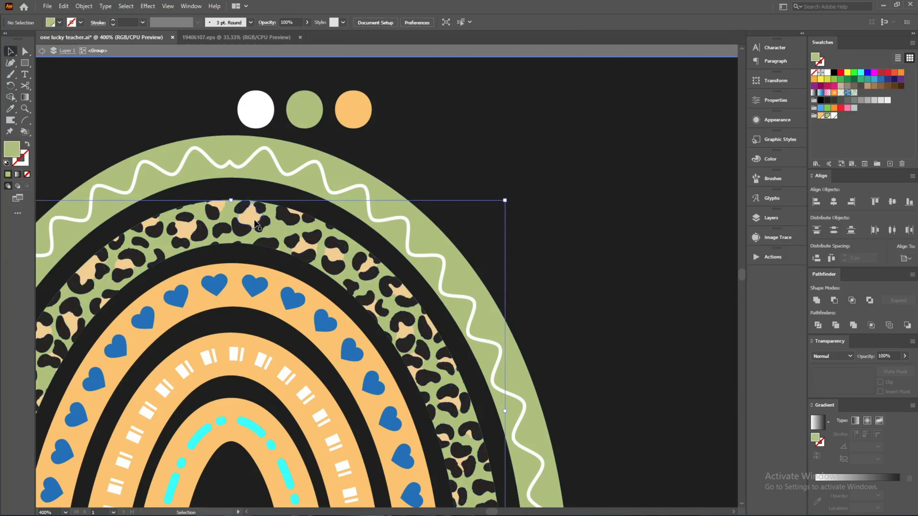
key("y")
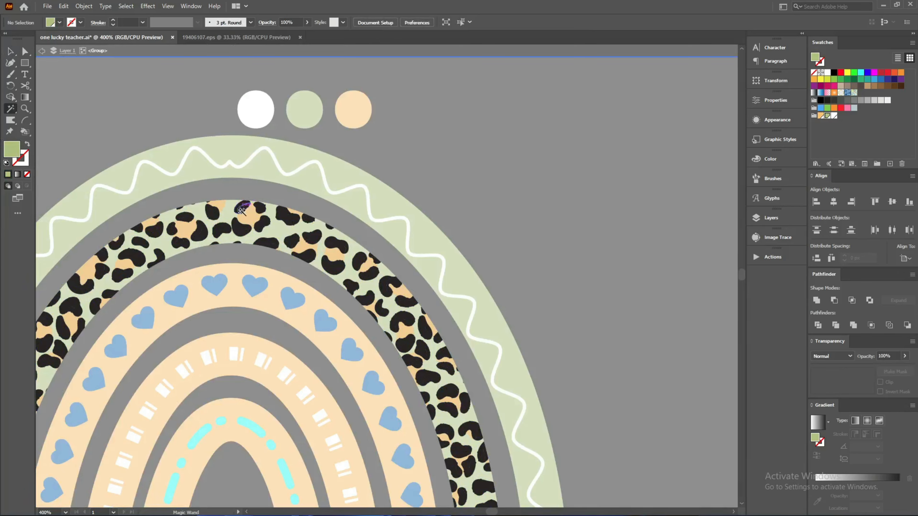
left_click(251, 216)
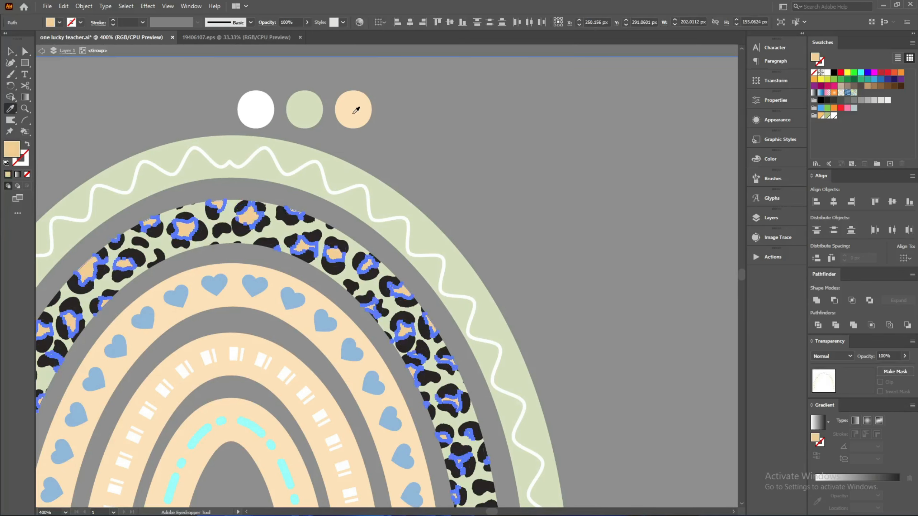
Step: Select all dark leopard spots, fill them with the R=26 G=26 B=26 swatch and leave isolation mode
left_click(284, 220, "shift")
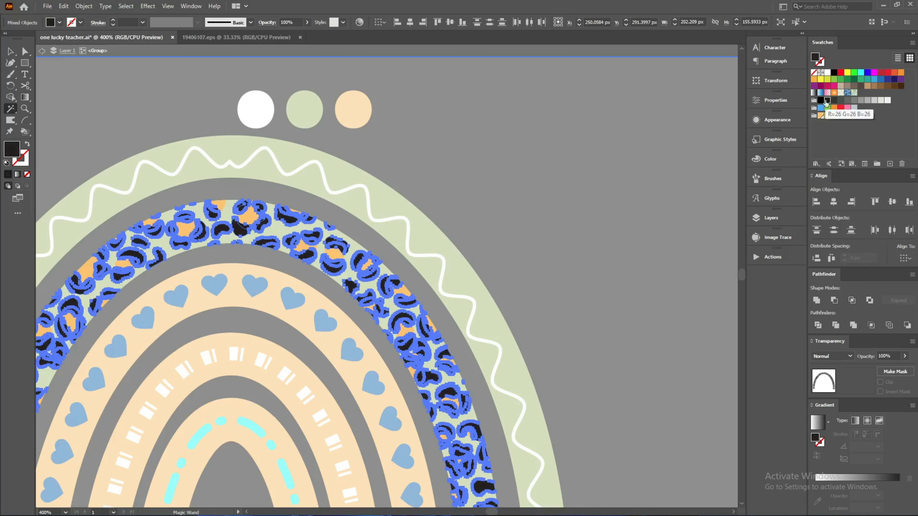
left_click(10, 51)
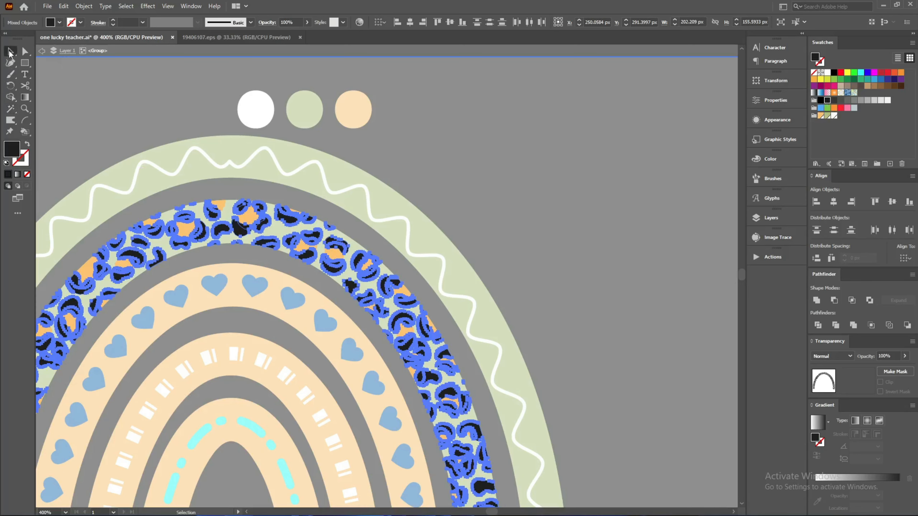
left_click(185, 96)
scroll(188, 96, "down", 1)
scroll(434, 138, "up", 1)
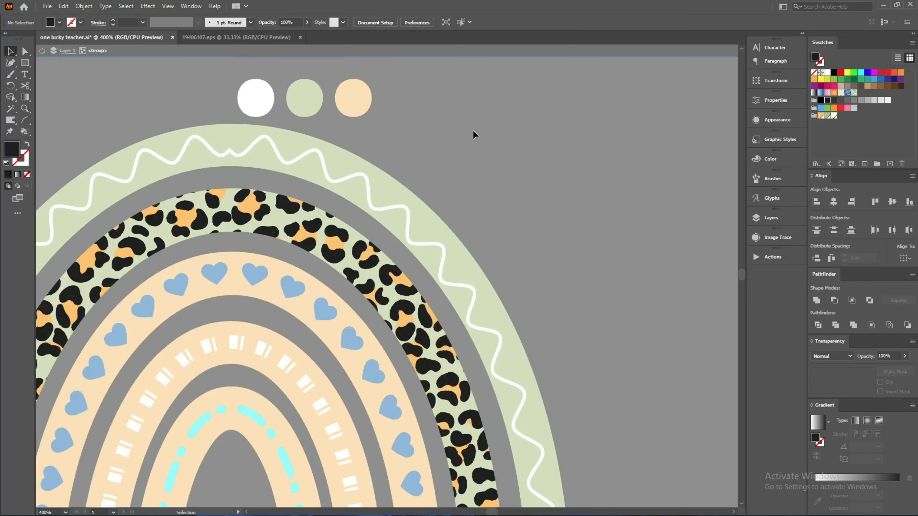
double_click(473, 131)
Step: Recolour the arch behind the hearts with the white of the colour circle
left_click(270, 262)
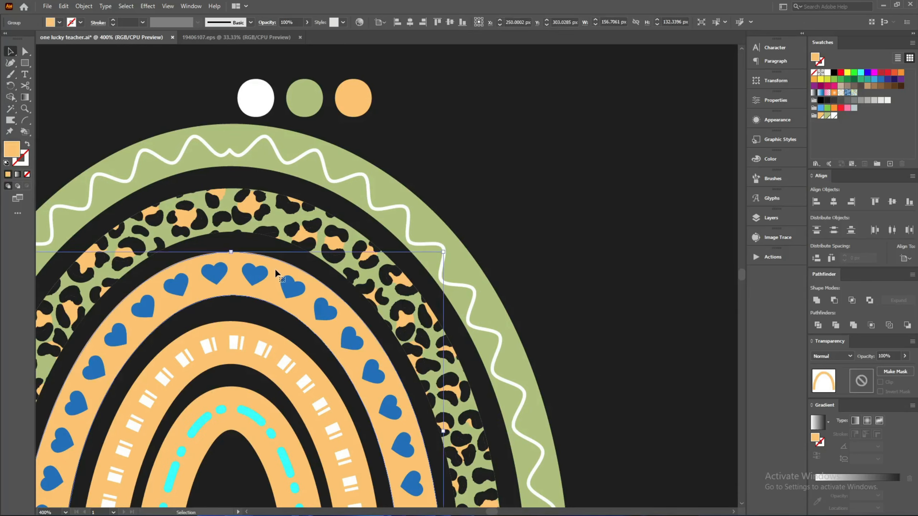
key("i")
left_click(261, 107)
key("v")
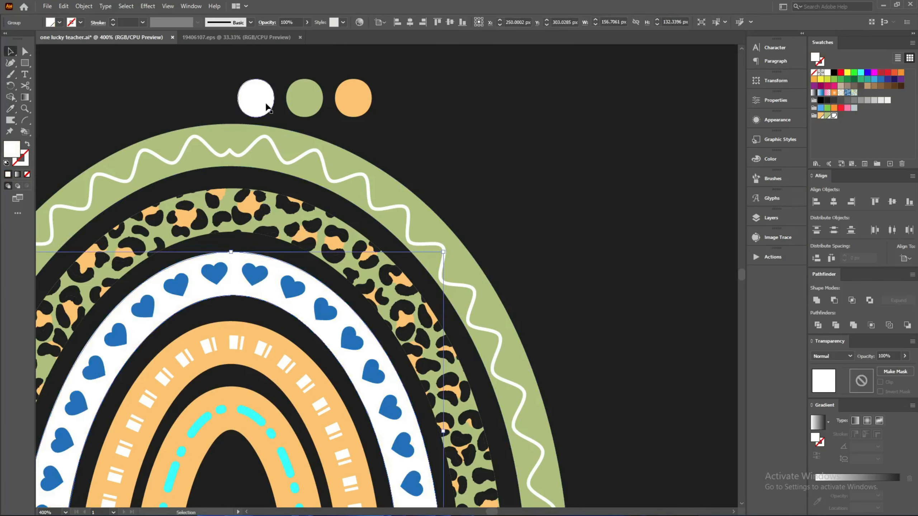
left_click(458, 134)
scroll(457, 135, "down", 3)
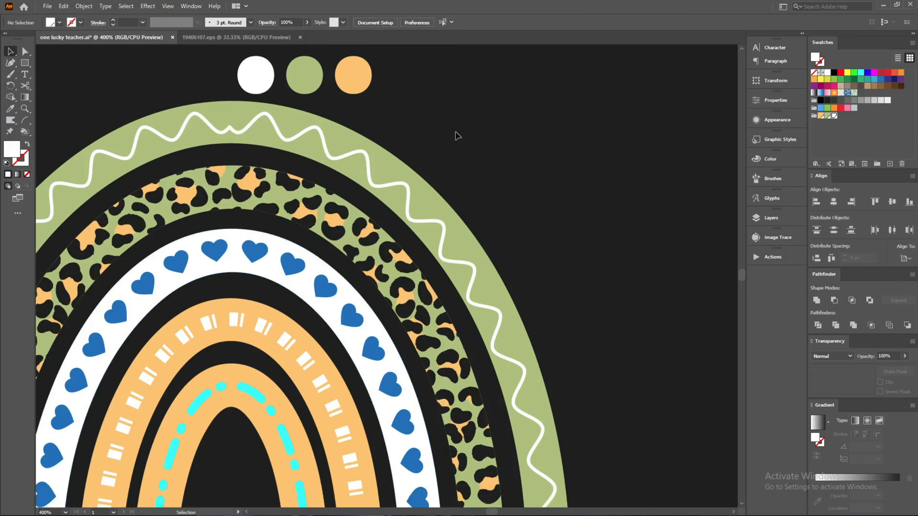
Step: Recolour the arch behind the white striped dashes with the green of the outermost arch
left_click(212, 291)
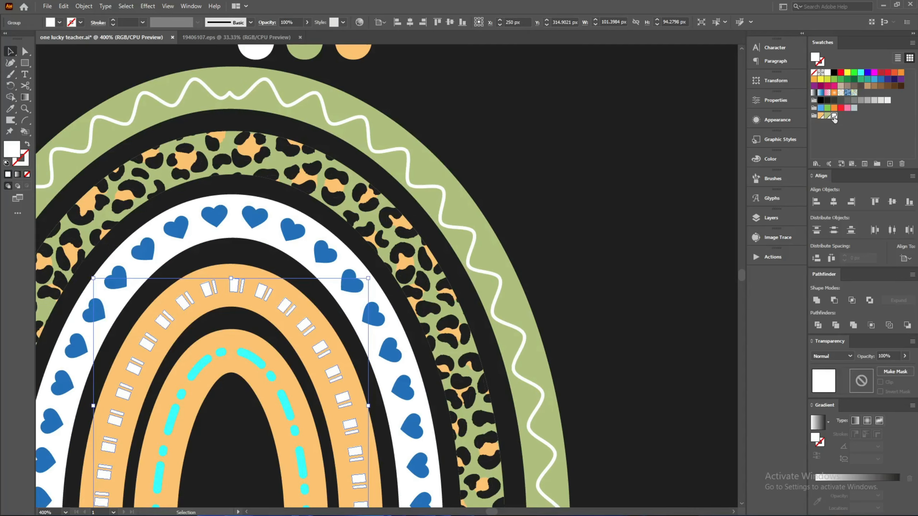
left_click(280, 285)
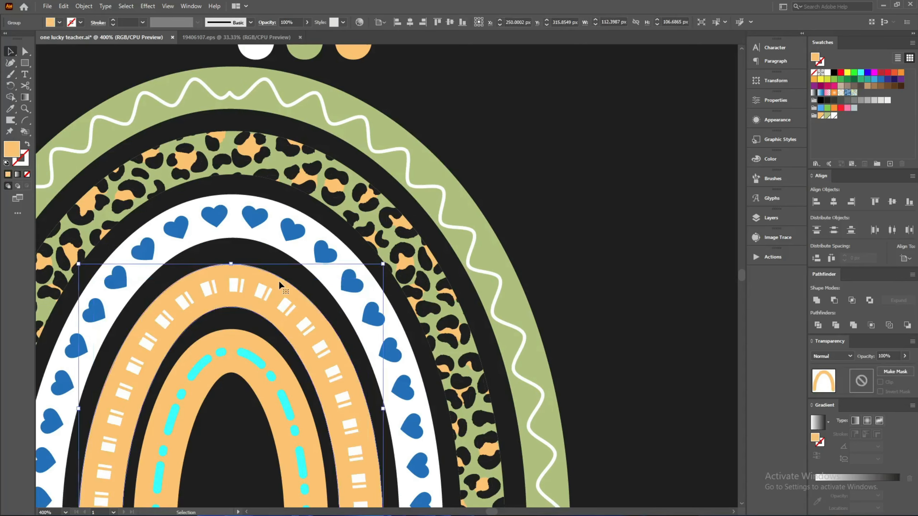
key("i")
left_click(329, 97)
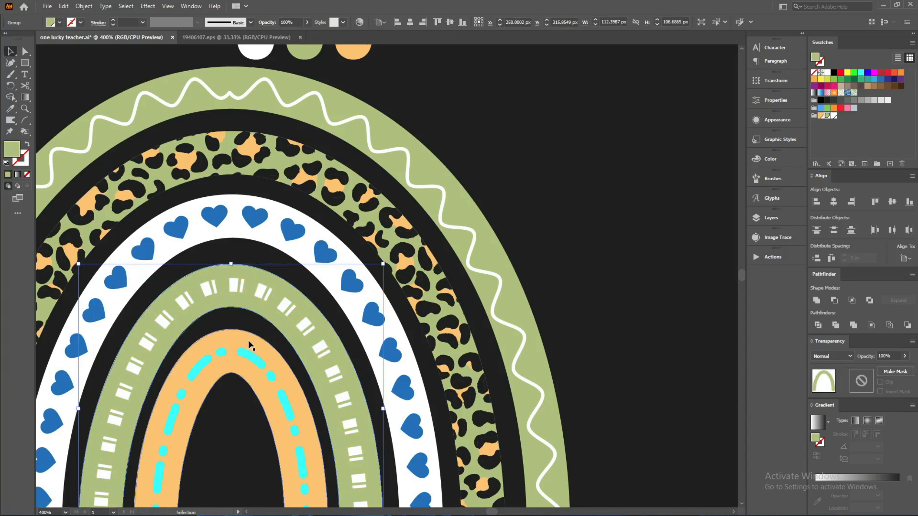
Step: Recolour the cyan dashes on the innermost arch with the white sampled from the heart arch
left_click(247, 356)
key("i")
left_click(267, 235)
Step: Recolour the blue hearts on the white arch with the green of the outermost arch
left_click(261, 226)
key("i")
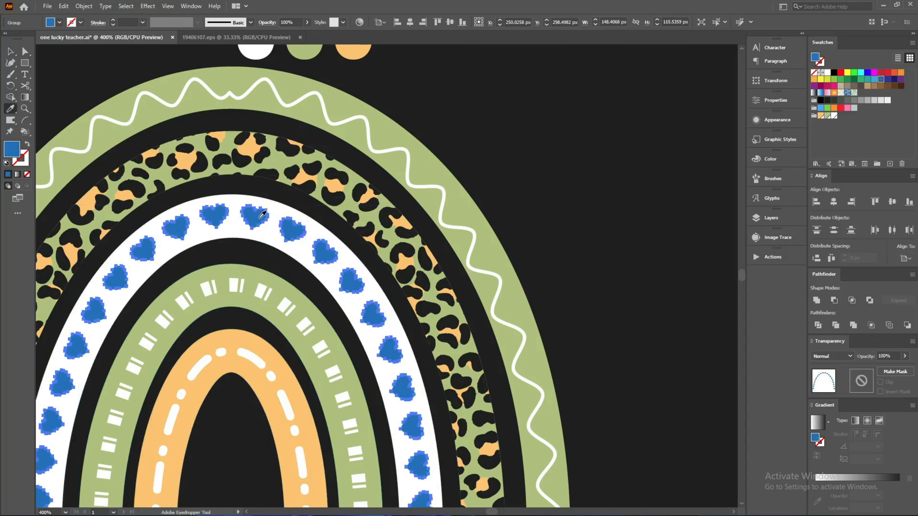
left_click(260, 92)
key("v")
left_click(563, 165)
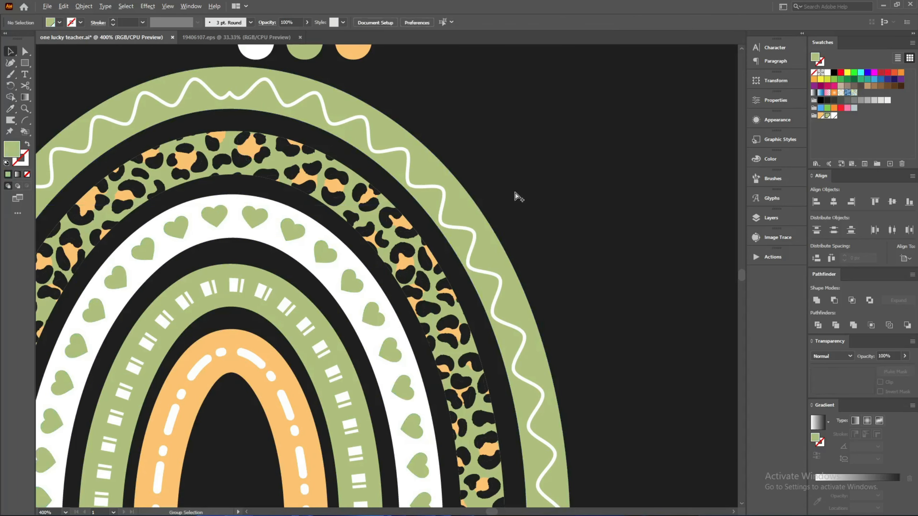
Step: Move the three colour circles away from the rainbow to the empty area at its upper left
scroll(514, 195, "down", 2)
scroll(506, 235, "right", 3)
mouse_move(251, 110)
left_mouse_down()
mouse_move(352, 133)
mouse_move(209, 121)
mouse_move(125, 94)
left_mouse_up()
scroll(339, 131, "down", 1)
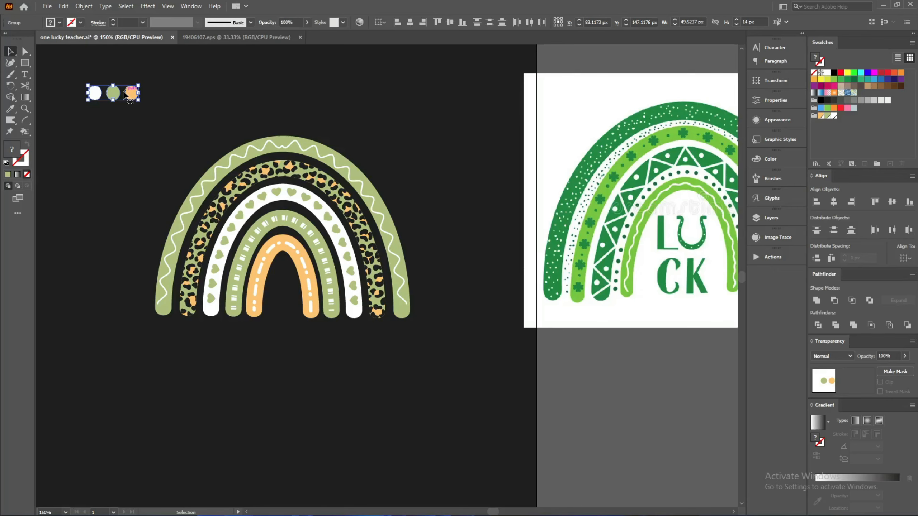
Step: Select the whole rainbow, examine the lower ends of its arches and compare it with the LUCK reference image
left_click_drag(209, 224, 453, 362)
scroll(400, 331, "up", 3)
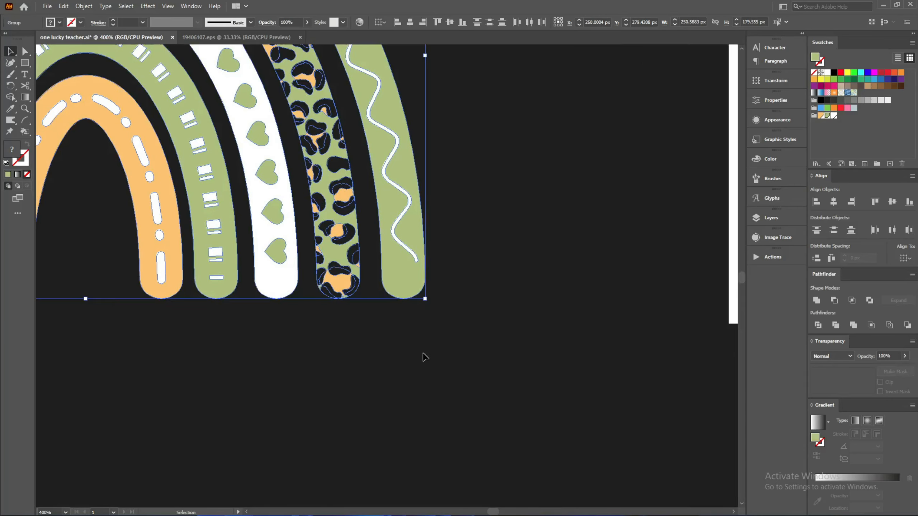
left_click(423, 354)
scroll(429, 353, "down", 2)
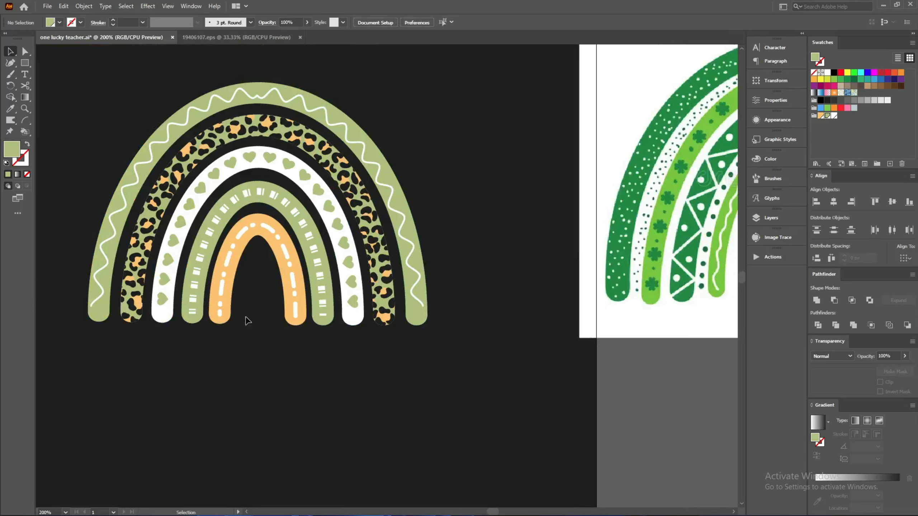
scroll(246, 321, "down", 1)
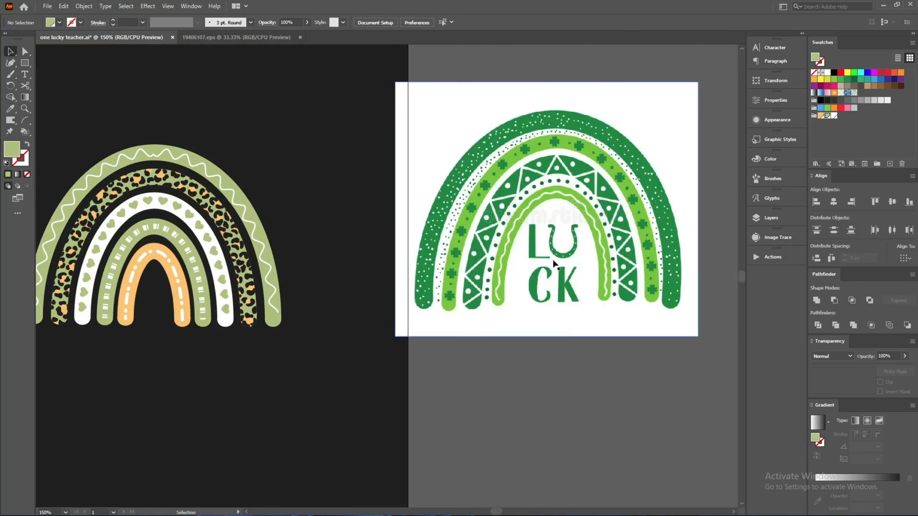
Step: Switch to the browser's shamrock vector image results, capture the four-leaf clover and paste it into the Illustrator document
left_click(402, 504)
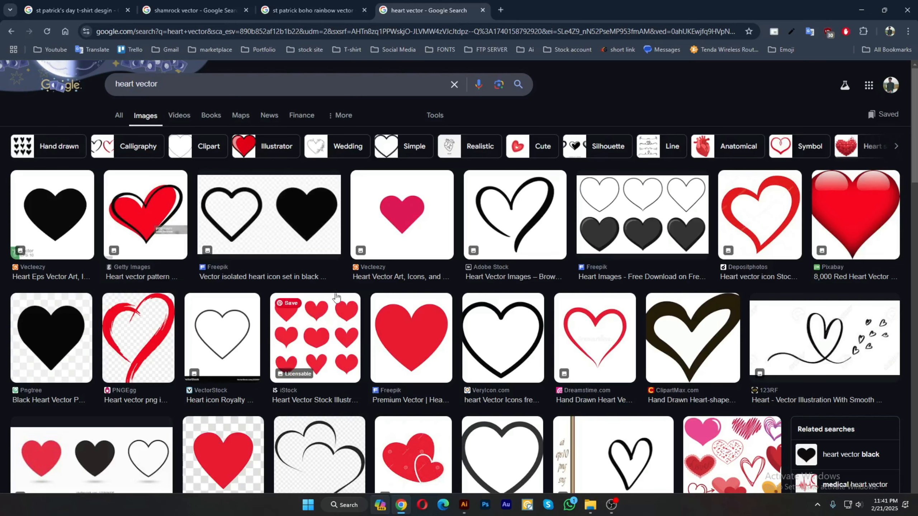
left_click(311, 10)
left_click(429, 5)
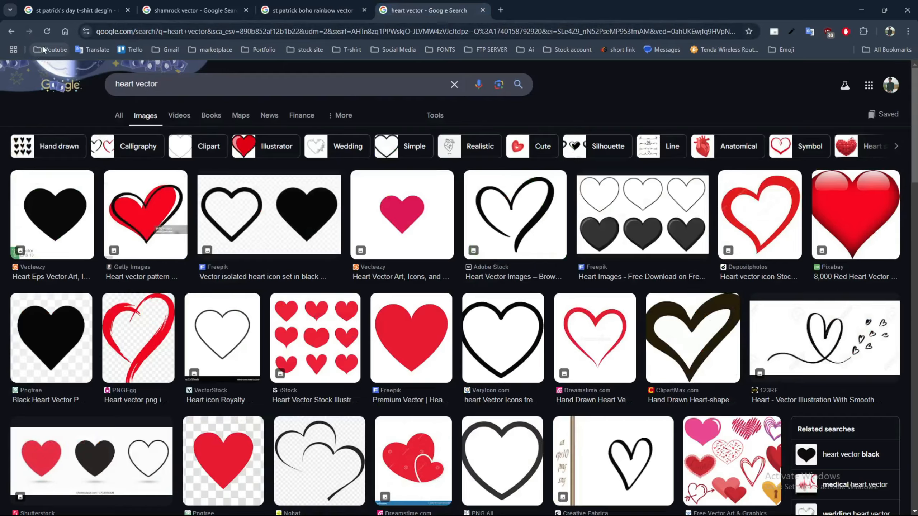
left_click(194, 10)
mouse_move(71, 233)
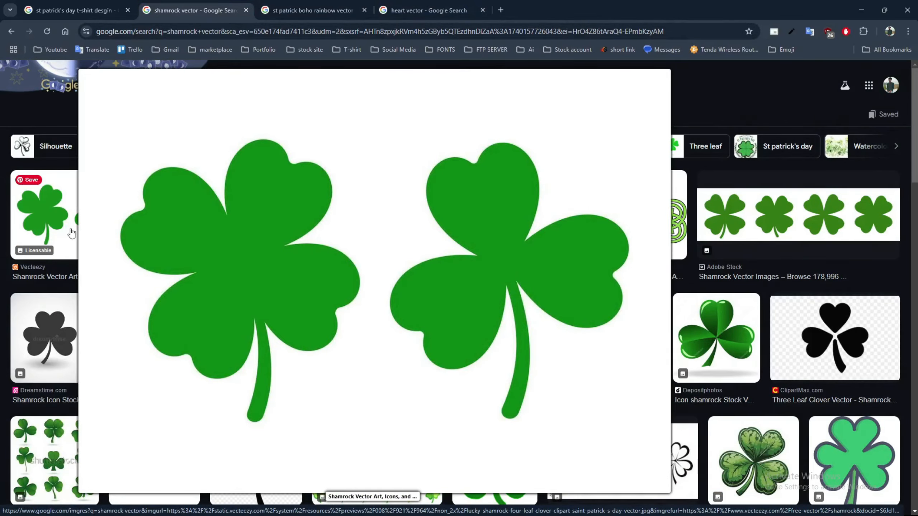
key("Print")
left_click_drag(91, 120, 382, 469)
key("ctrl+c")
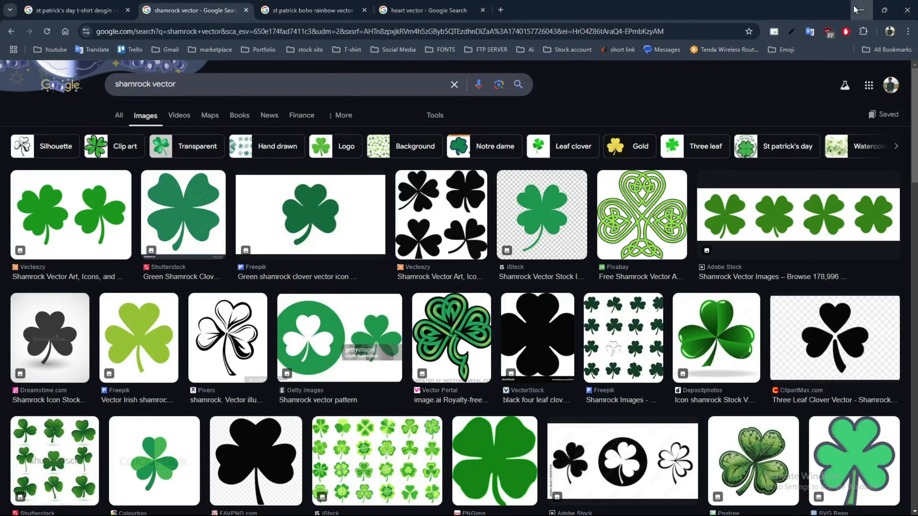
key("alt+Tab")
key("ctrl+v")
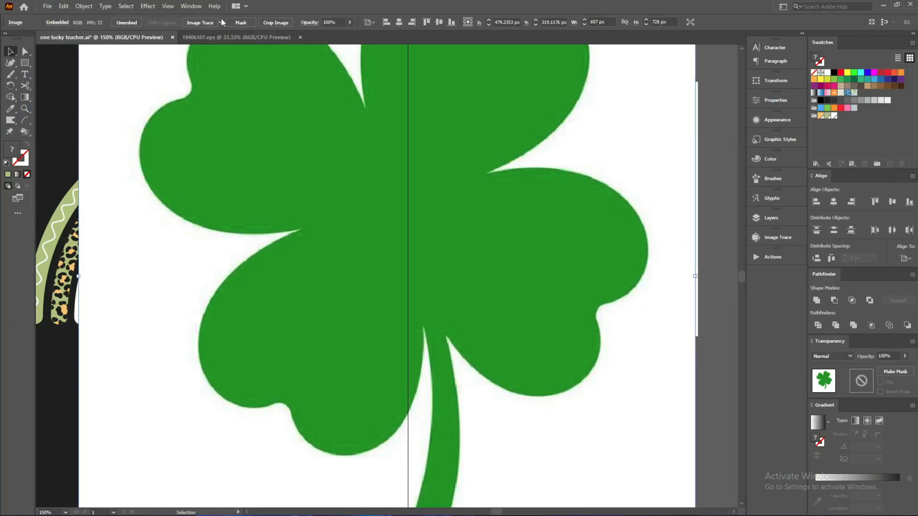
Step: Image-trace the pasted four-leaf clover with the Silhouettes preset and expand the result into editable paths
left_click(220, 21)
left_click(233, 139)
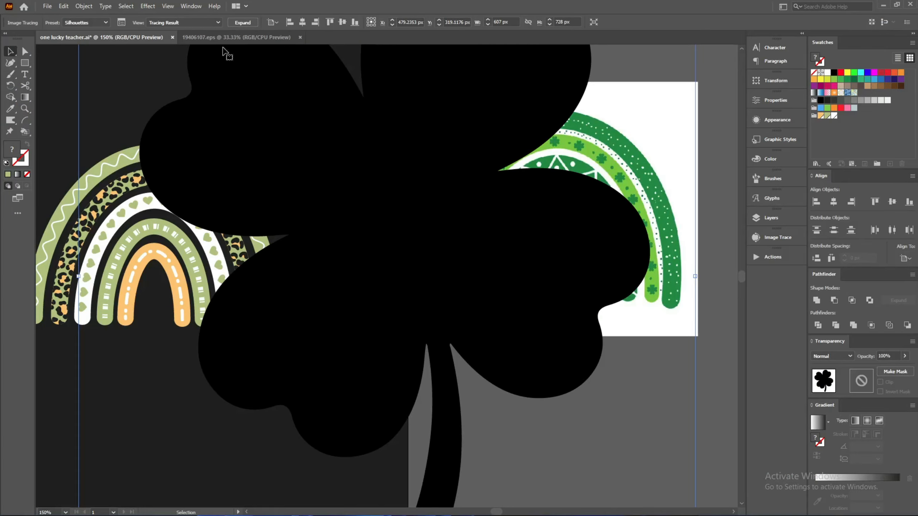
left_click(243, 23)
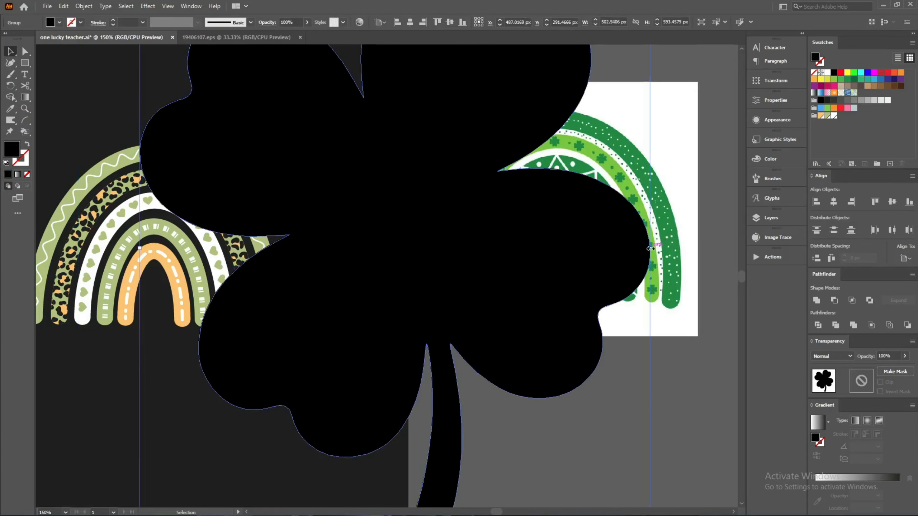
Step: Scale the traced clover down to about 30.8 × 36.3 px and place it inside the innermost orange arch
left_click_drag(650, 249, 159, 320)
scroll(160, 320, "up", 4)
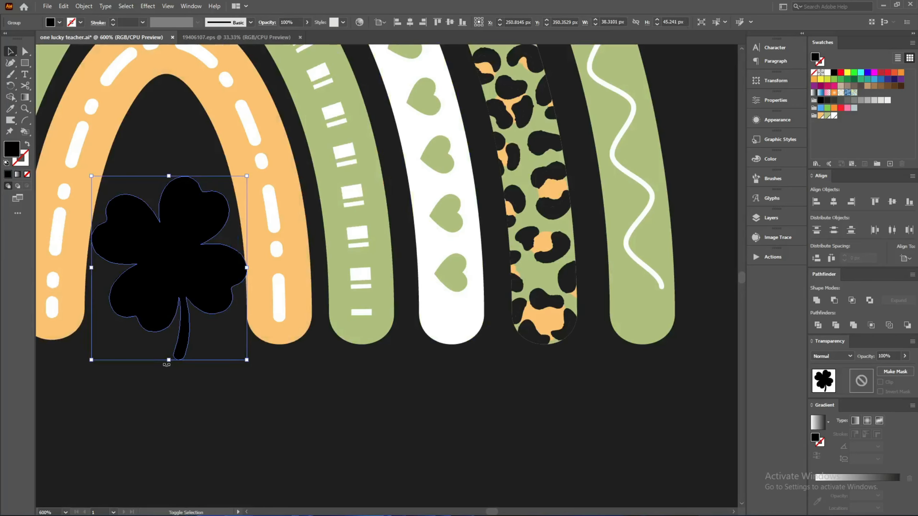
left_click_drag(167, 364, 169, 311)
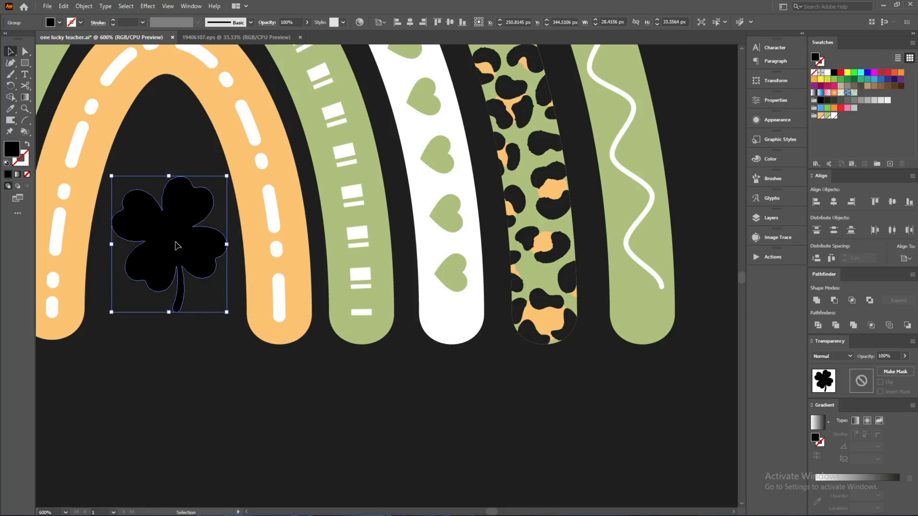
mouse_move(176, 251)
left_mouse_down()
mouse_move(184, 256)
mouse_move(175, 250)
mouse_move(167, 264)
left_mouse_up()
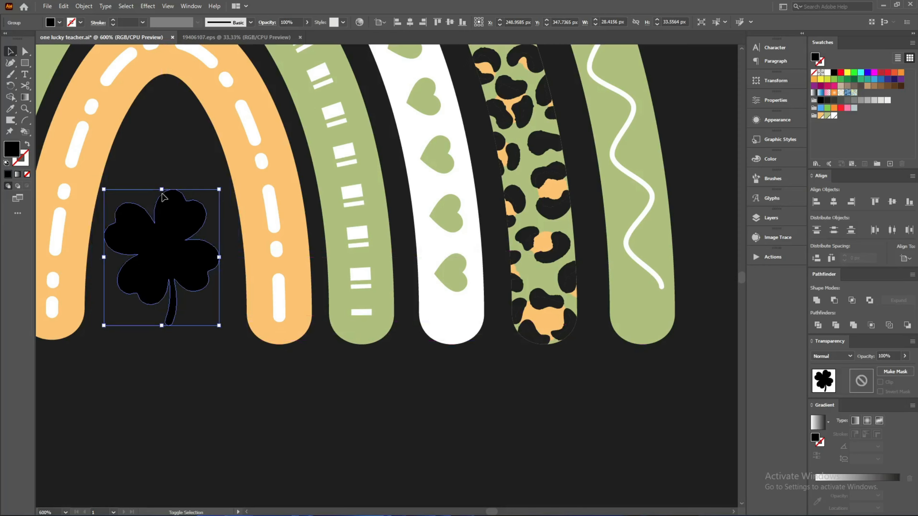
left_click_drag(159, 189, 166, 178)
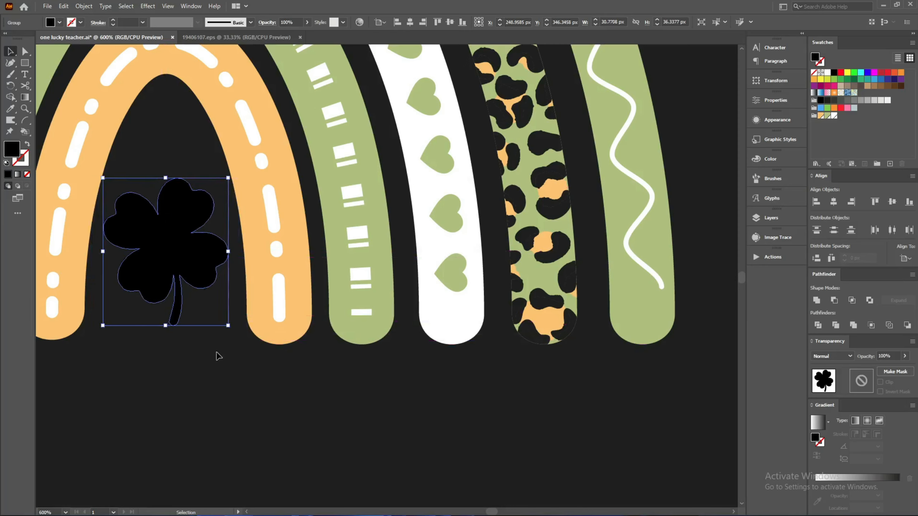
Step: Recolour the black clover with the light green sampled from the neighbouring dashed arch
key("i")
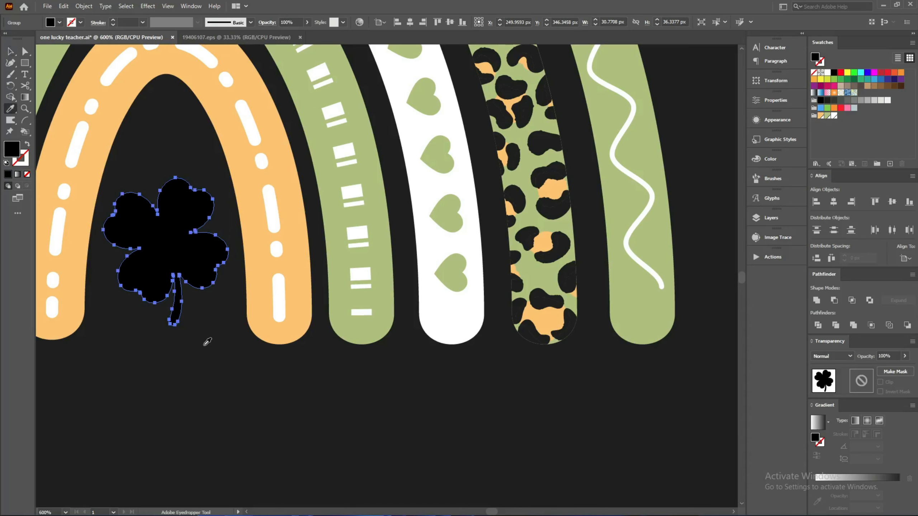
left_click(374, 266)
scroll(372, 293, "down", 2)
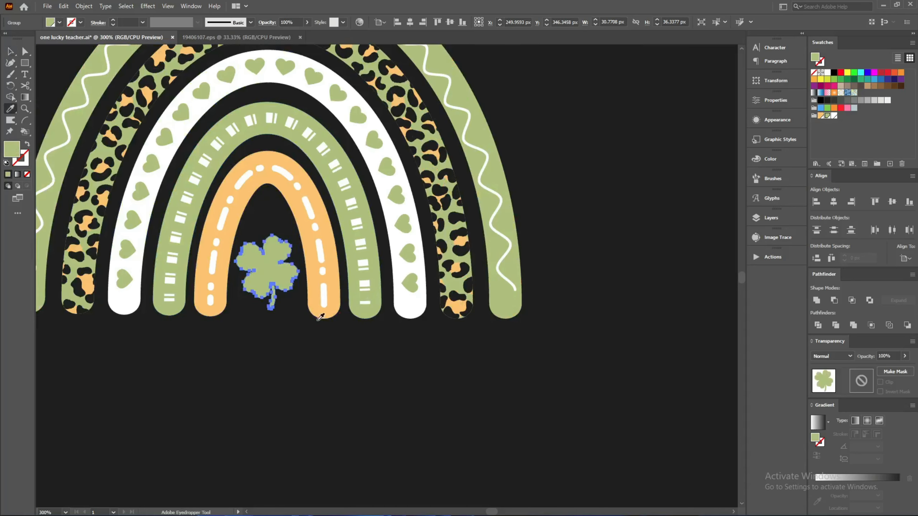
key("v")
left_click(254, 340)
scroll(305, 389, "down", 1)
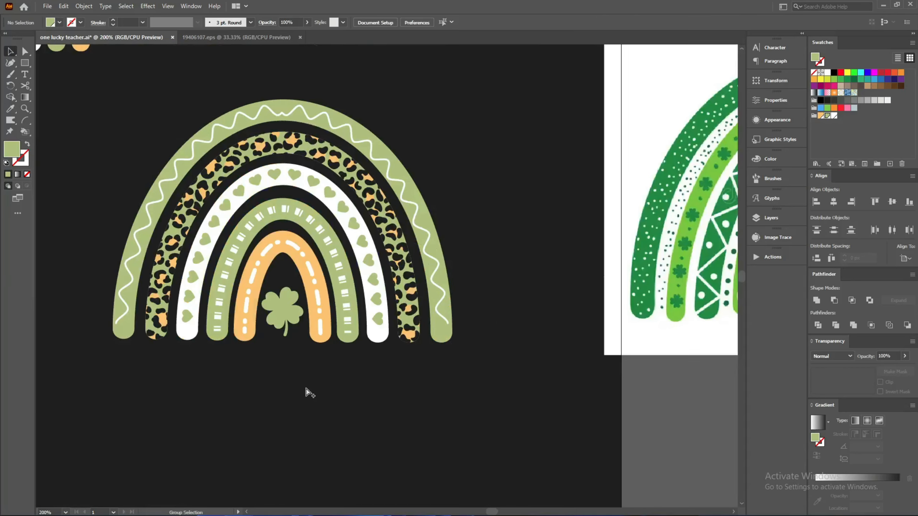
Step: Cut the clover, paste it back in place at the front, and group the rainbow artwork
left_click(284, 311)
key("ctrl+x")
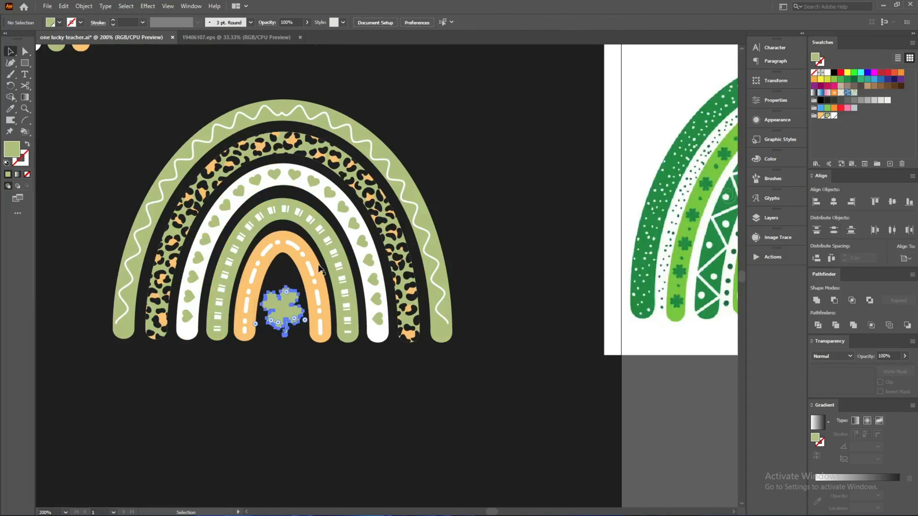
left_click(308, 277)
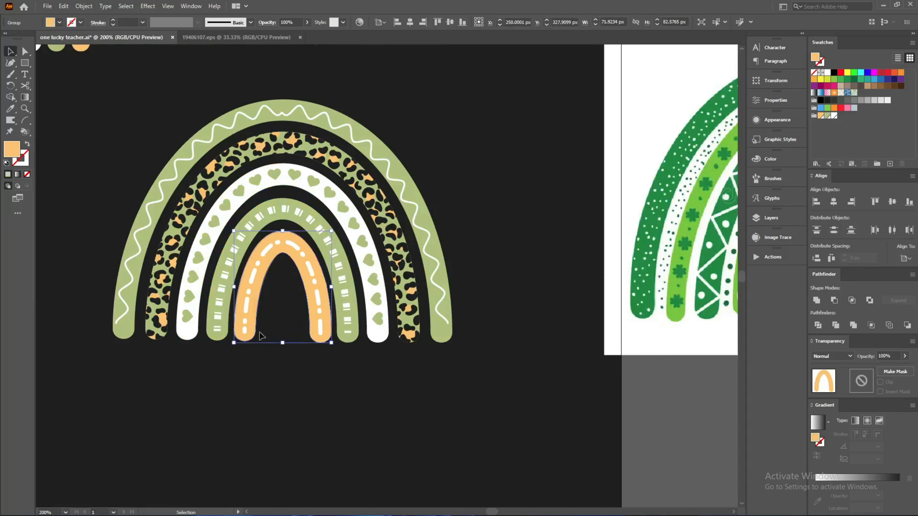
key("ctrl+f")
left_click_drag(457, 403, 93, 92)
key("ctrl+g")
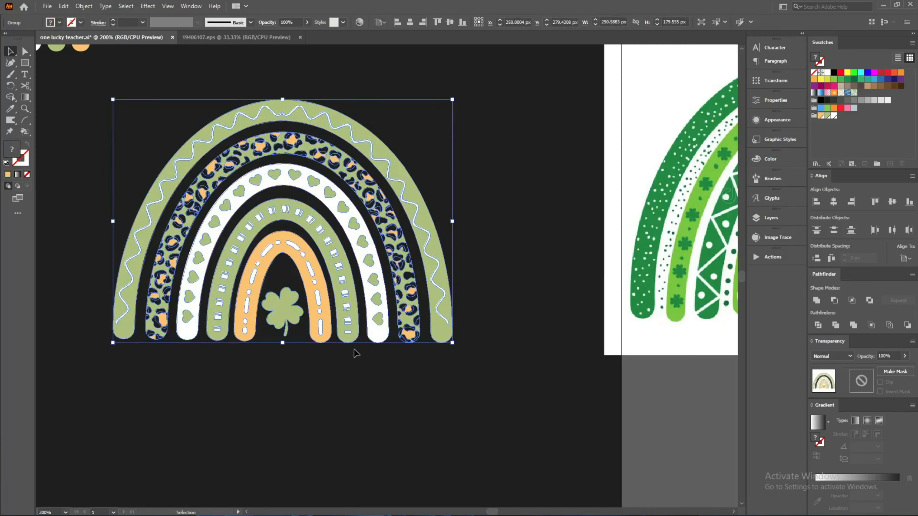
left_click(352, 348)
key("ctrl+minus")
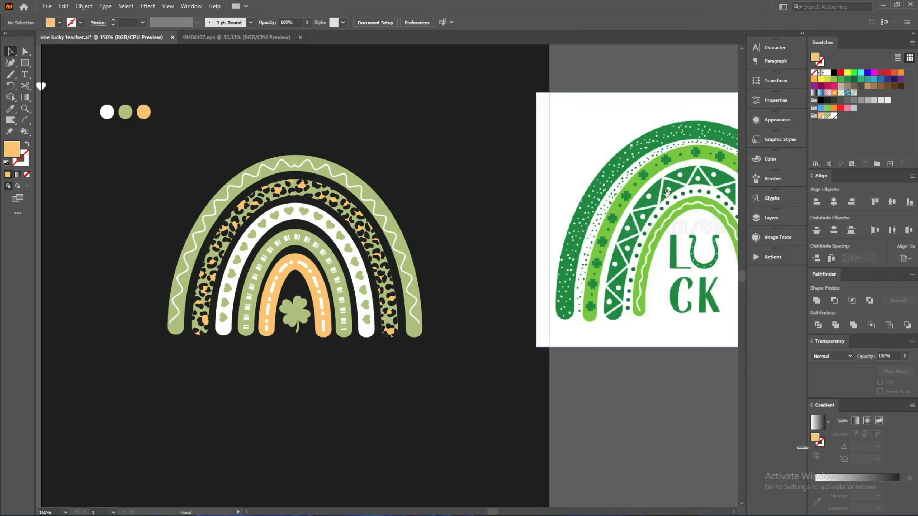
Step: Try painting an orange brush stroke along the dotted arch of the LUCK reference image
left_click_drag(653, 194, 348, 194)
scroll(409, 237, "up", 3)
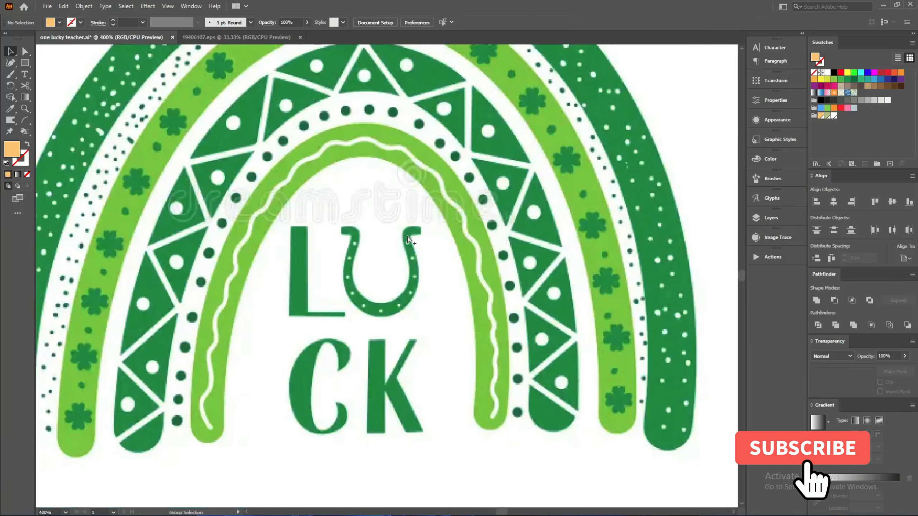
key("b")
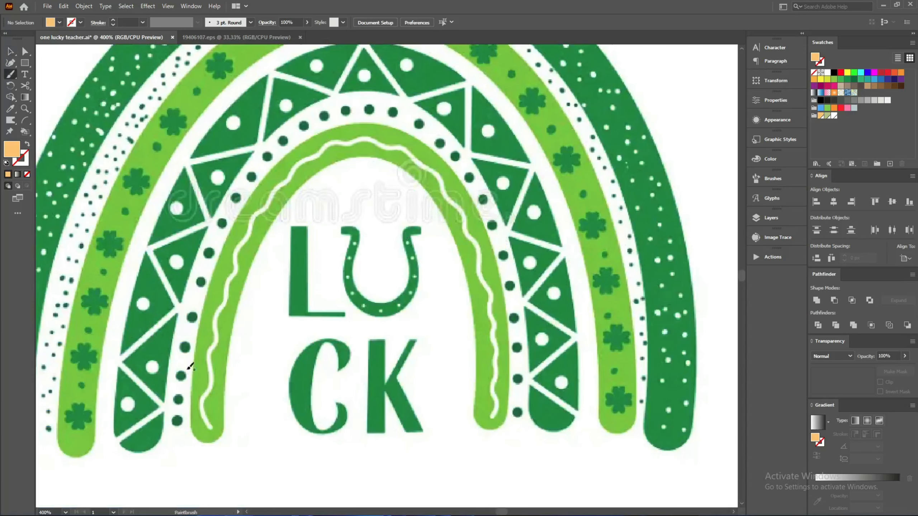
mouse_move(185, 433)
left_mouse_down()
mouse_move(177, 337)
mouse_move(241, 174)
left_mouse_up()
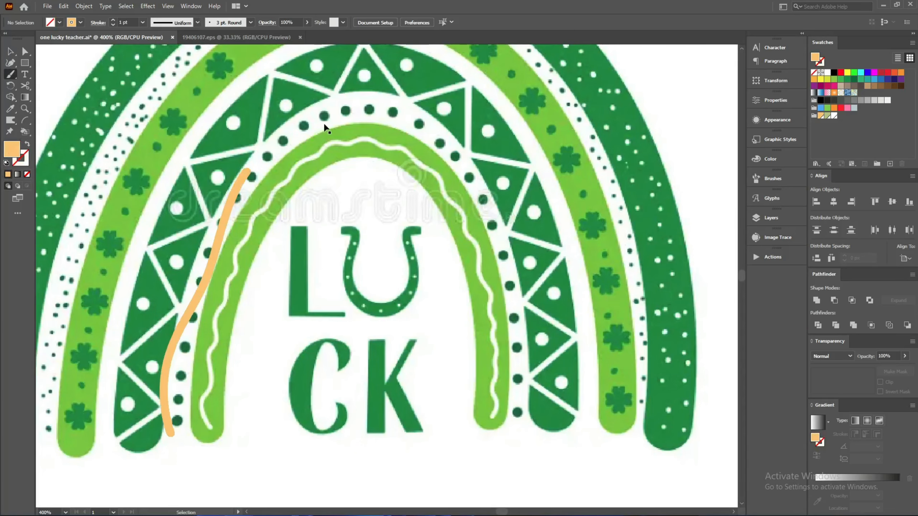
key("ctrl+z")
key("v")
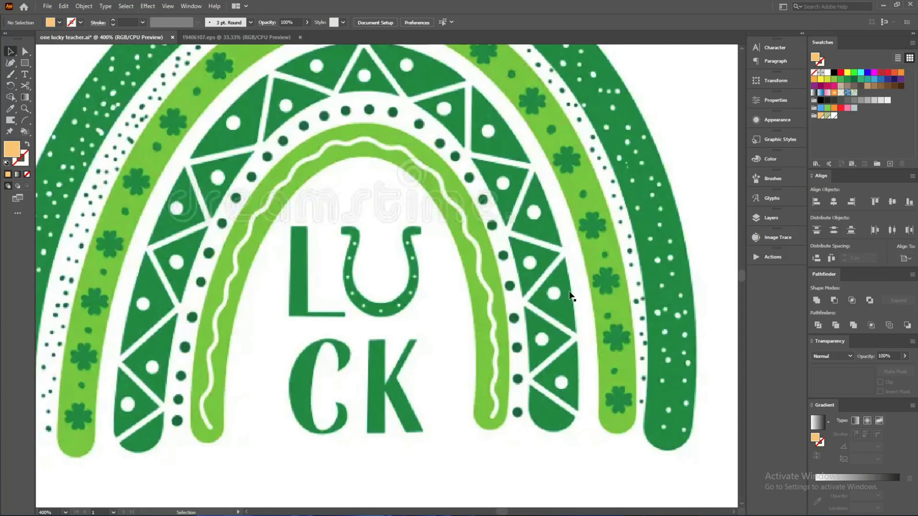
Step: Move the white, green and orange circles to just above the top of the rainbow
scroll(602, 287, "down", 2)
scroll(350, 248, "up", 1)
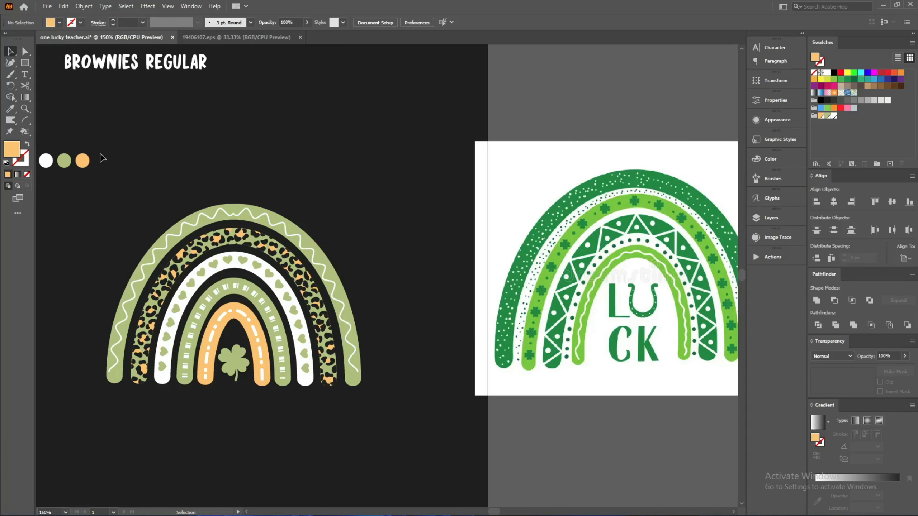
left_click_drag(128, 178, 313, 198)
scroll(313, 199, "up", 4)
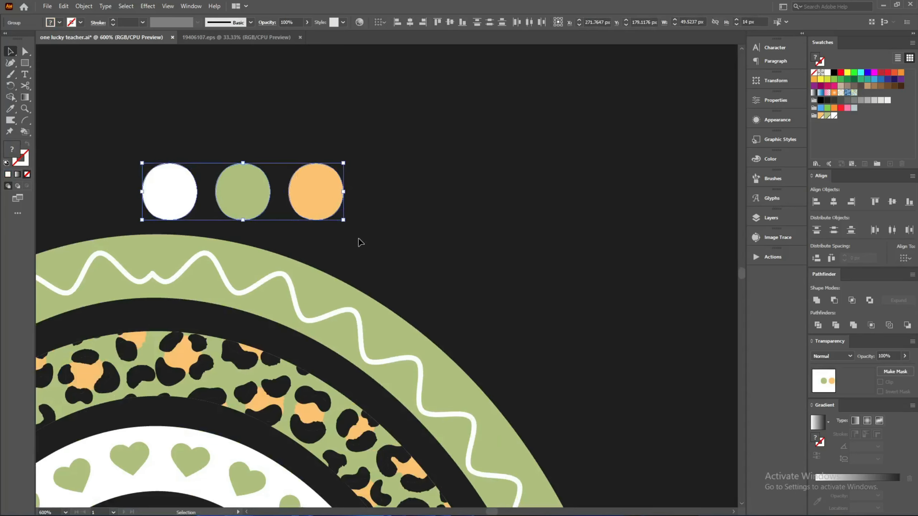
Step: Try painting a white brush stroke around the outside of the outermost arch
key("b")
scroll(359, 237, "down", 3)
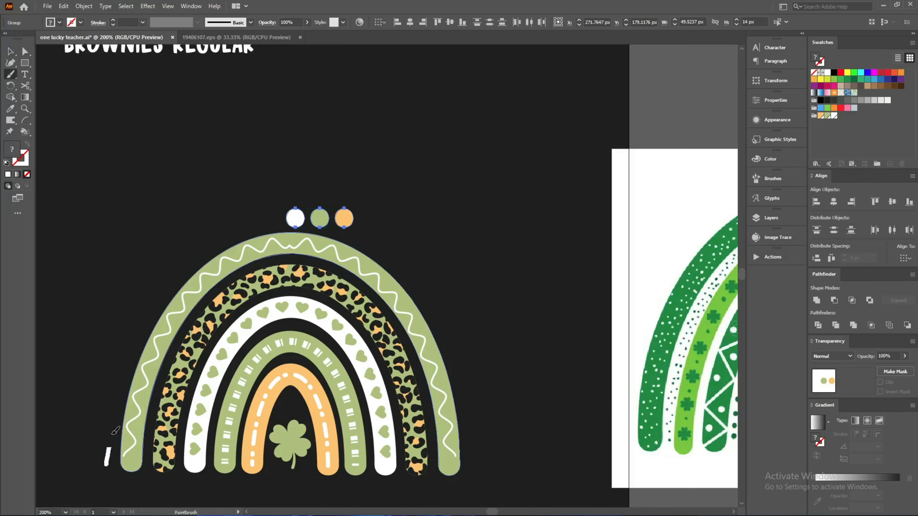
mouse_move(115, 430)
left_mouse_down()
mouse_move(141, 300)
mouse_move(224, 244)
mouse_move(302, 220)
mouse_move(422, 269)
mouse_move(468, 403)
mouse_move(472, 467)
left_mouse_up()
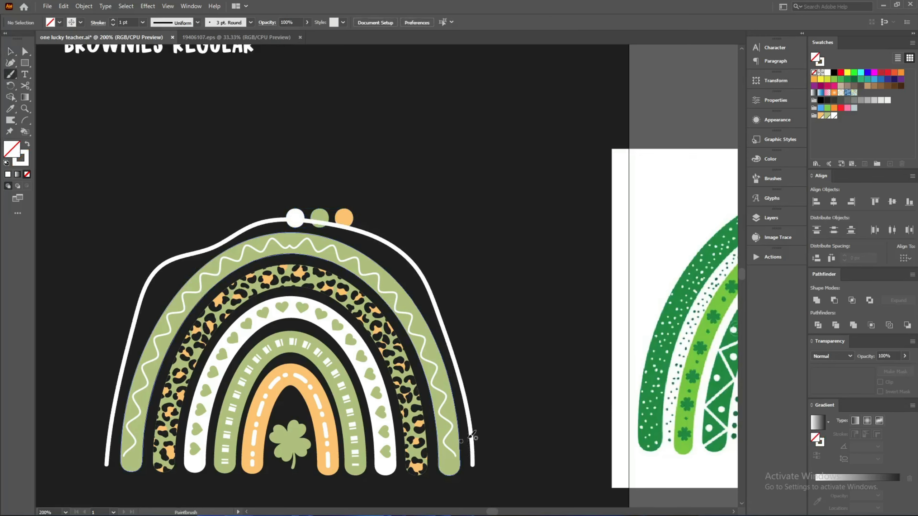
key("ctrl+z")
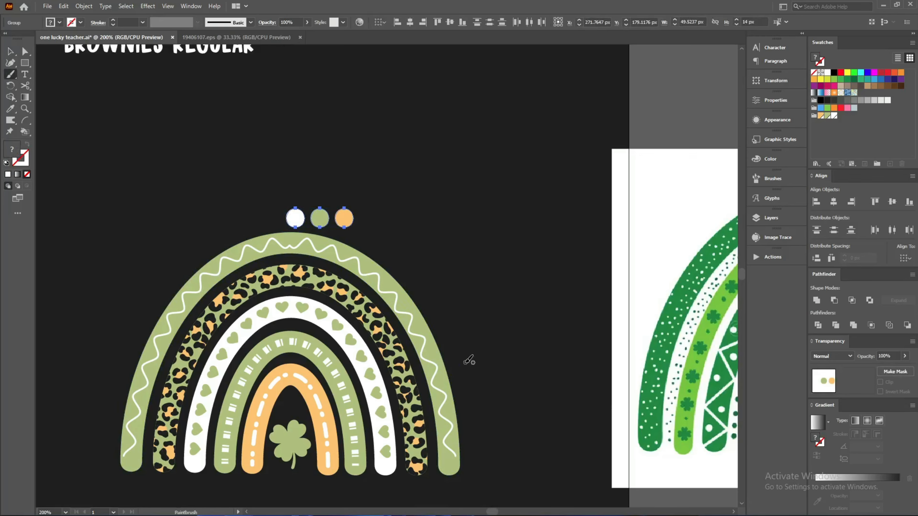
Step: Scale the three circles down to about 19.4 × 5.5 px and move them to the empty area above the rainbow's left side
scroll(334, 245, "up", 3)
key("v")
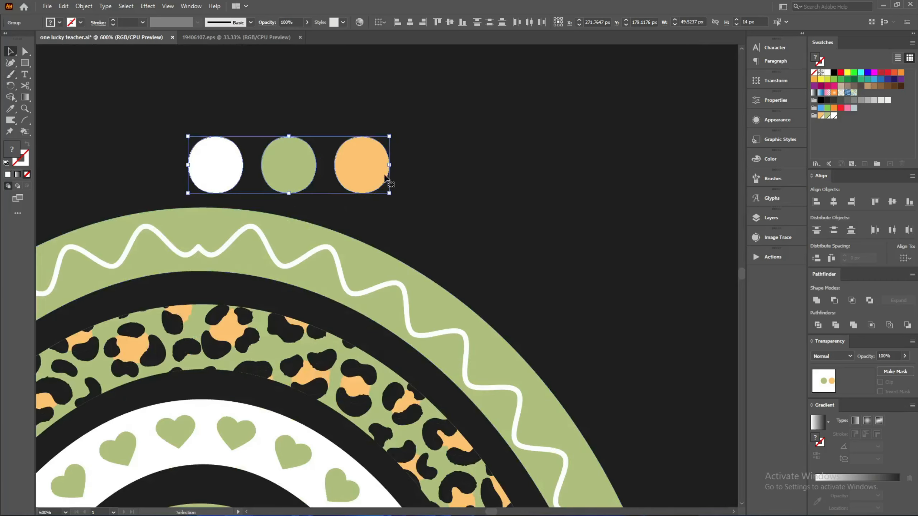
left_click_drag(390, 164, 257, 180)
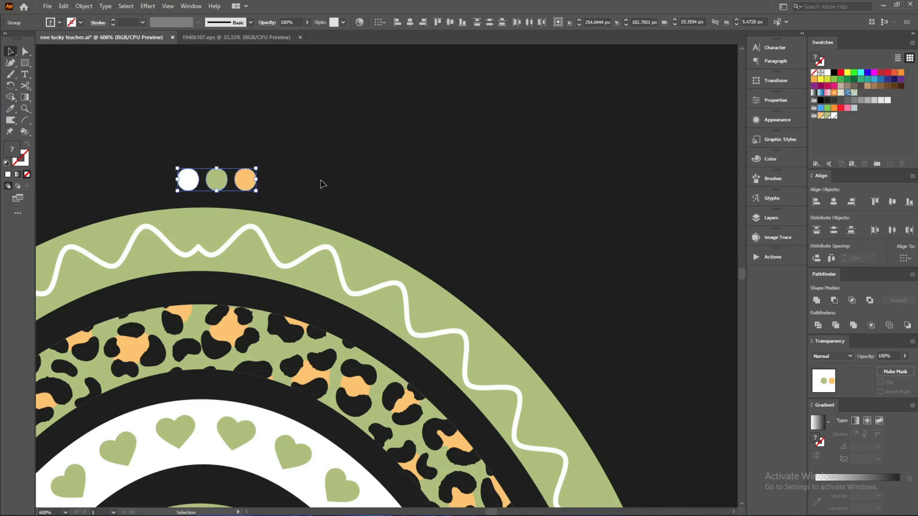
scroll(331, 167, "down", 3)
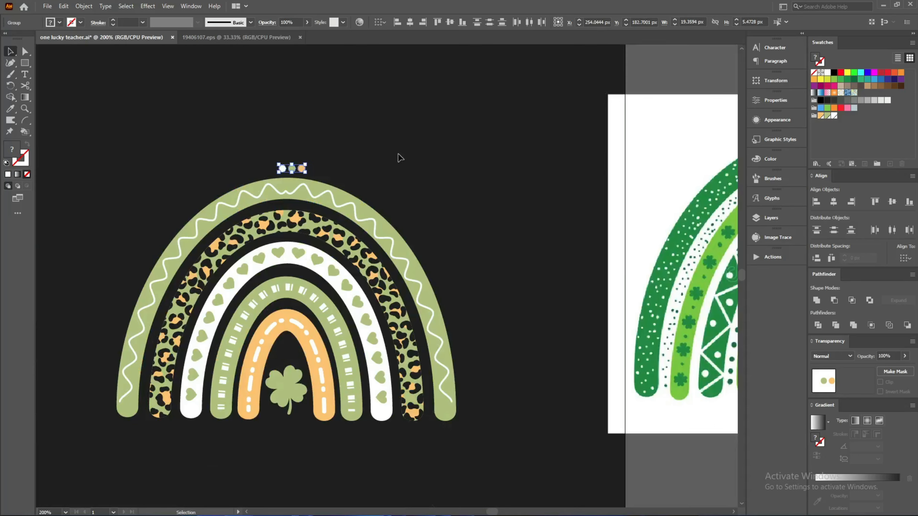
scroll(378, 166, "up", 3)
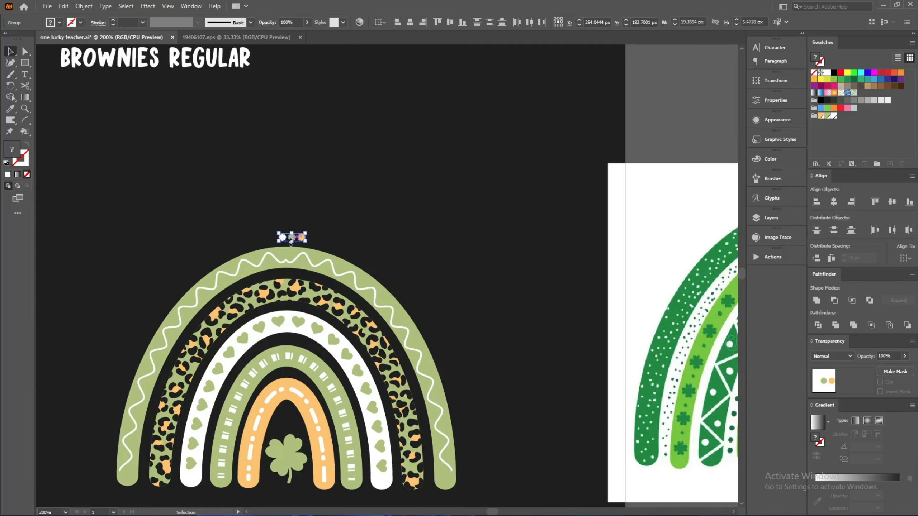
left_click_drag(299, 241, 247, 185)
Step: Duplicate the three-circle group beside itself and repeat the copy into a long horizontal row of dots above the rainbow
scroll(172, 183, "up", 2)
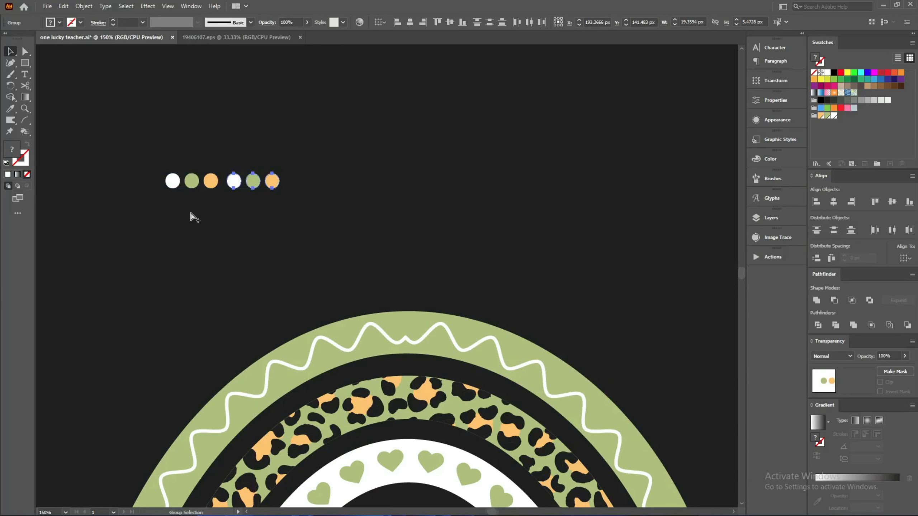
scroll(190, 215, "down", 4)
key("ctrl+d")
key("ctrl+d")
key("ctrl+d")
key("ctrl+d")
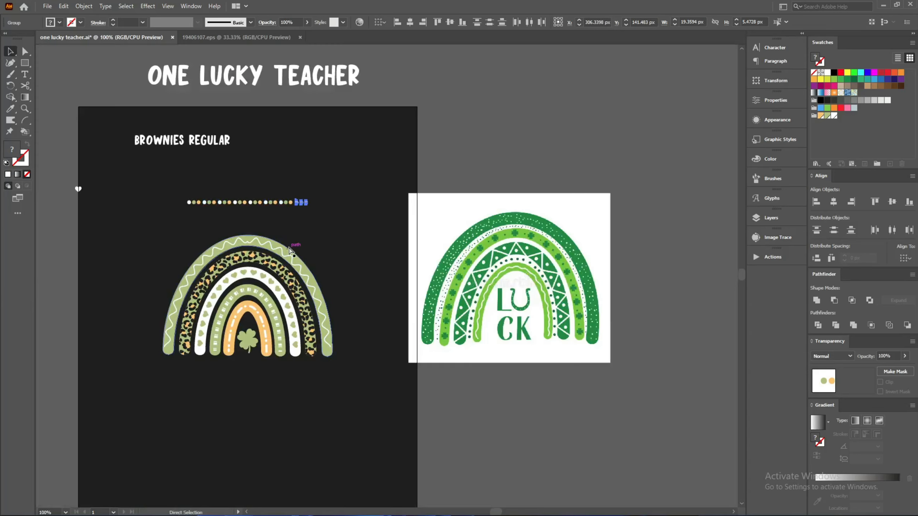
key("ctrl+d")
key("ctrl+d")
key("ctrl+d")
key("ctrl+d")
key("ctrl+d")
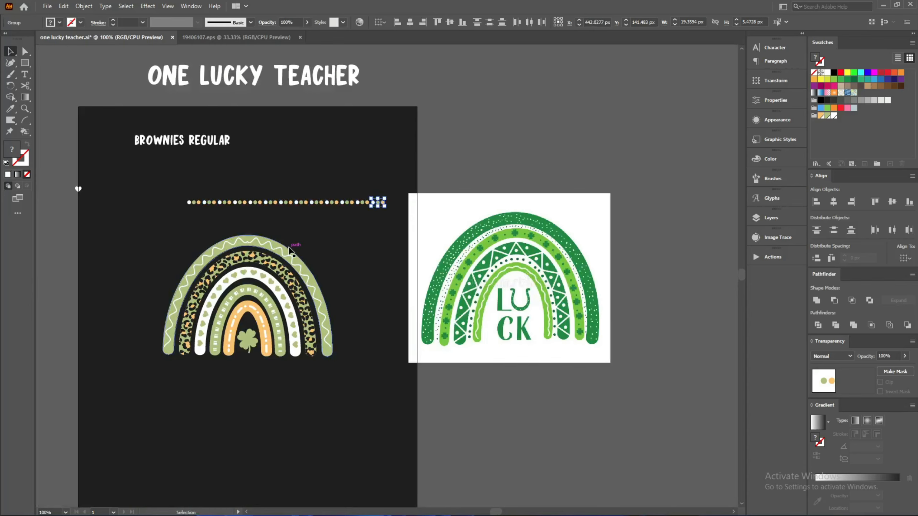
key("a")
key("ctrl+d")
key("ctrl+d")
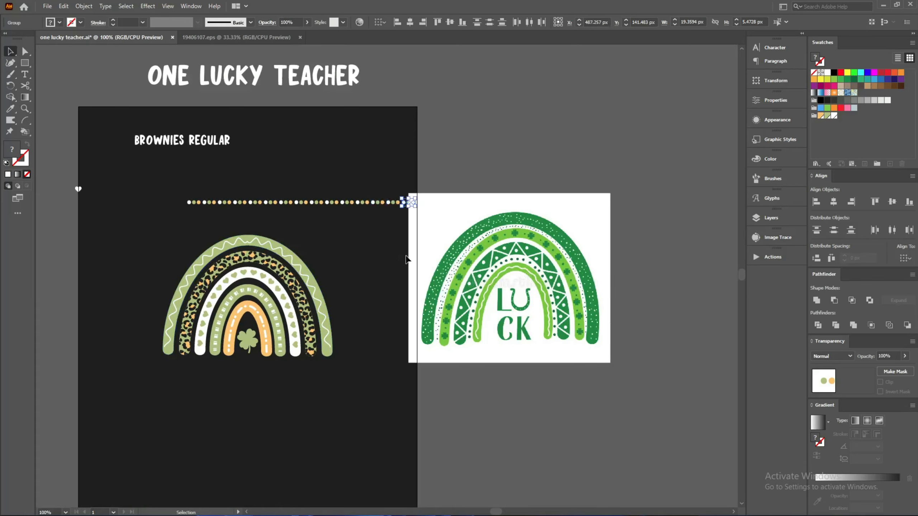
Step: Move the green LUCK reference image farther off the artboard, and shift the entire row of coloured dots up and toward the rainbow's centre
left_click_drag(449, 257, 535, 254)
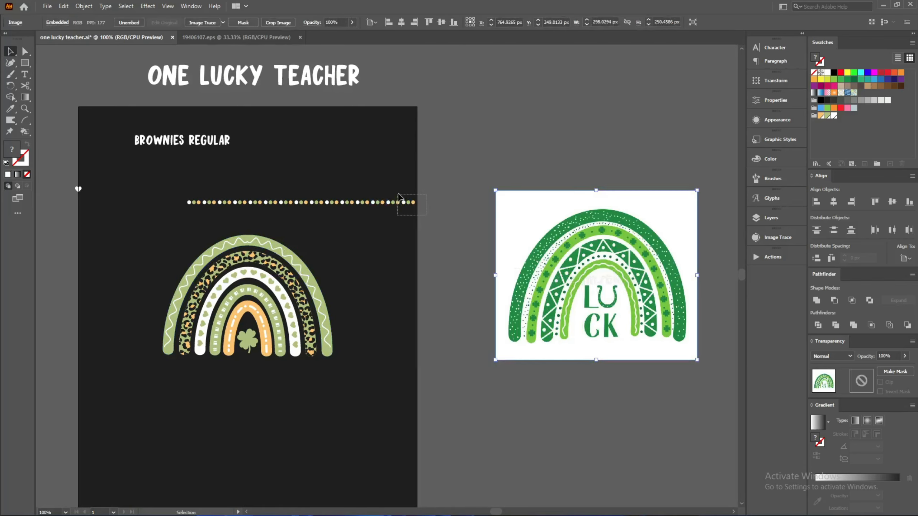
left_click_drag(377, 200, 141, 181)
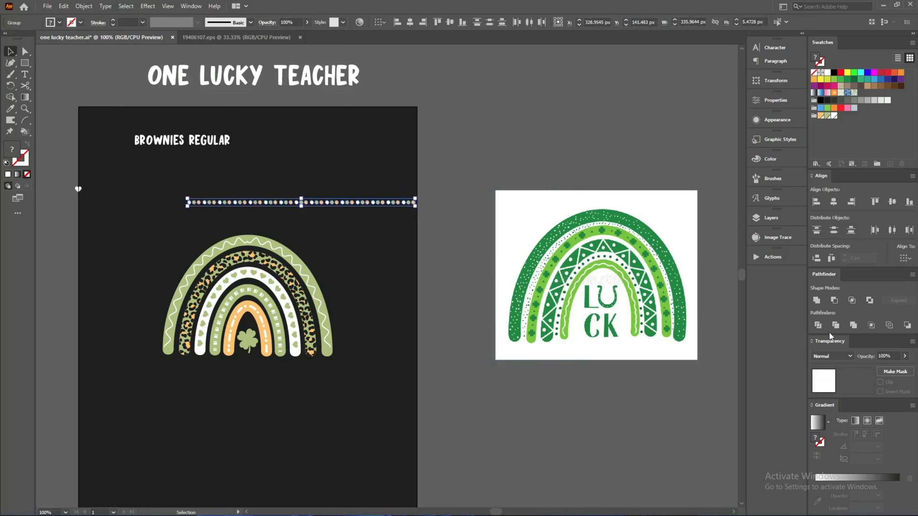
left_click(831, 258)
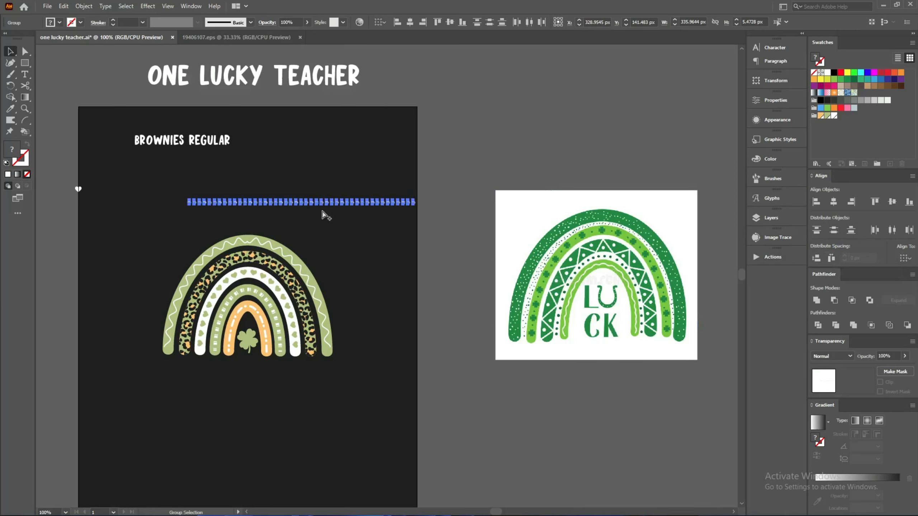
scroll(327, 210, "up", 1)
scroll(382, 200, "down", 1)
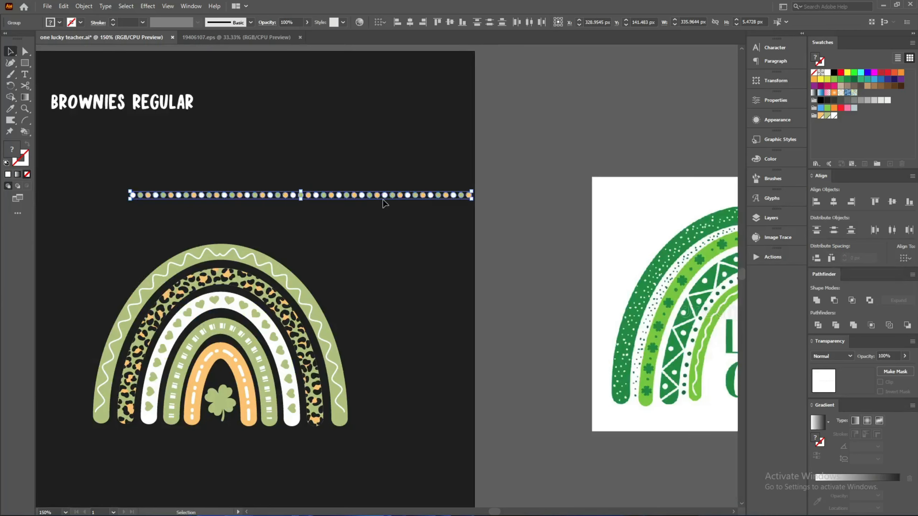
left_click_drag(391, 197, 334, 170)
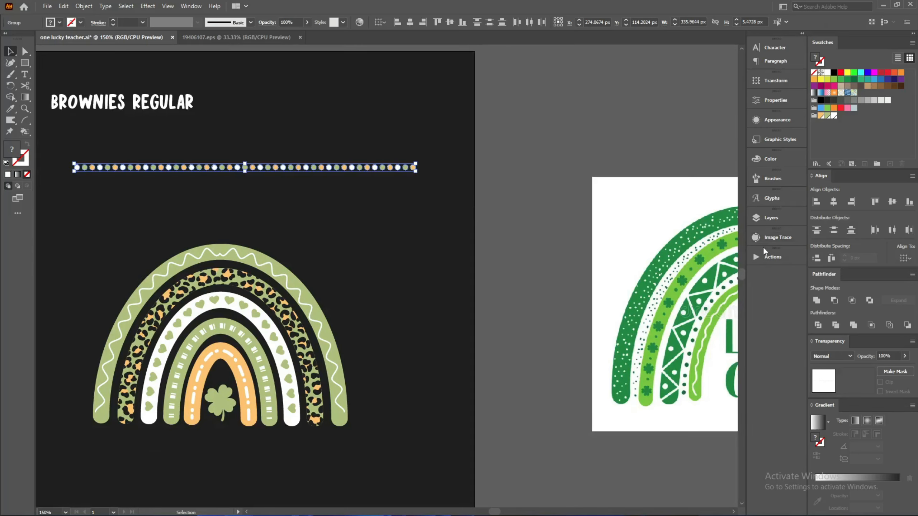
Step: Create a new pattern brush from the row of white, green and orange dots, keeping the default brush options
left_click(771, 181)
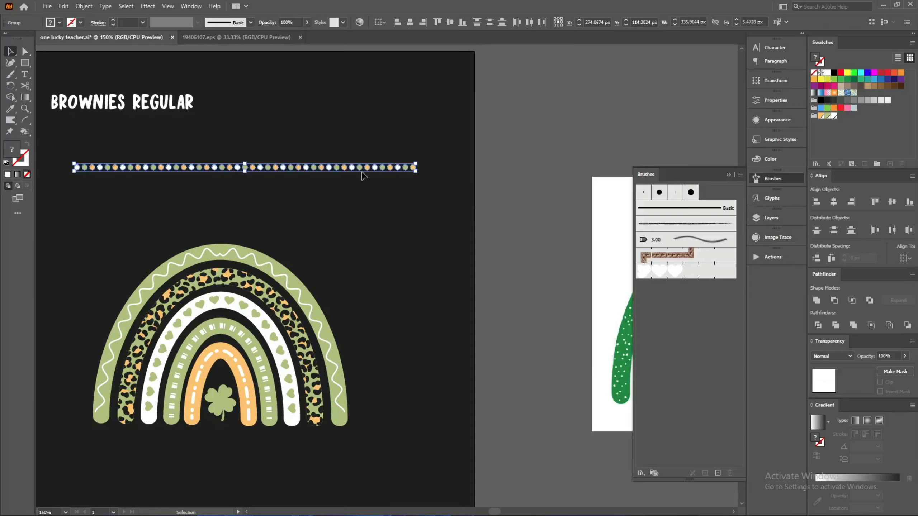
left_click_drag(416, 201, 693, 313)
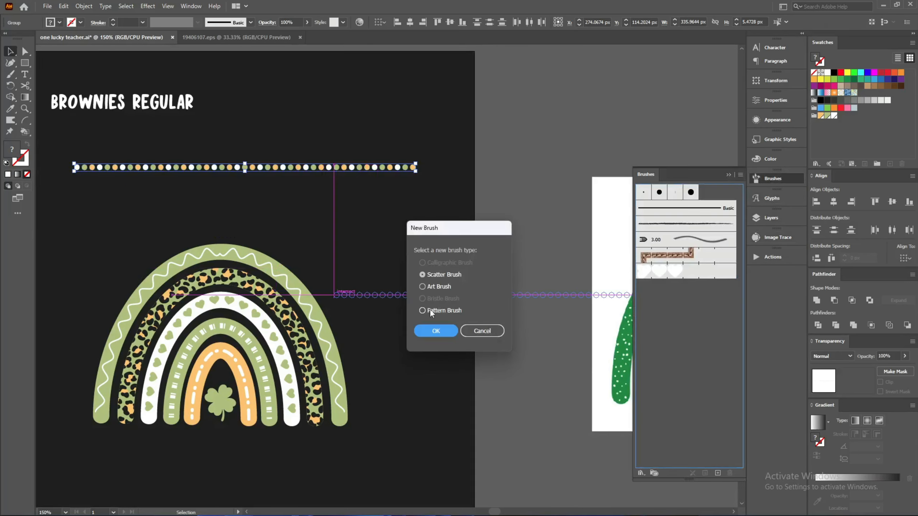
left_click(422, 310)
left_click(430, 330)
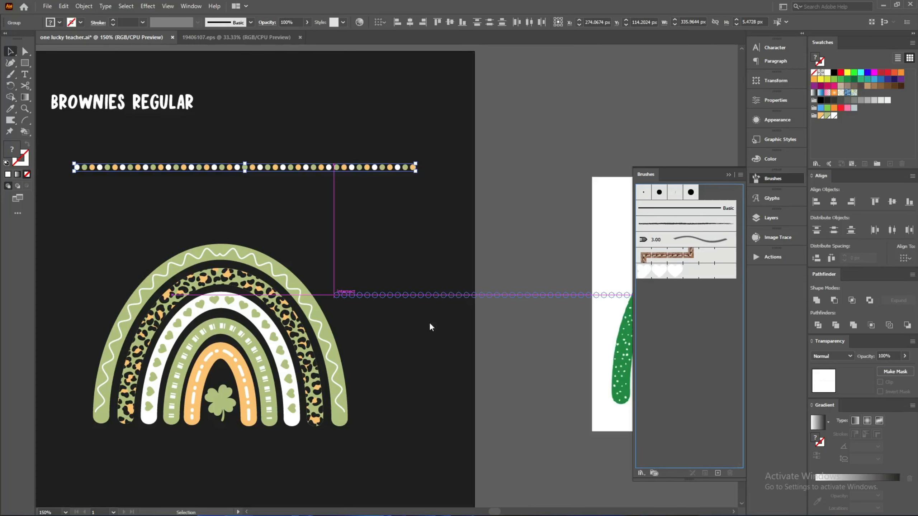
left_click(391, 387)
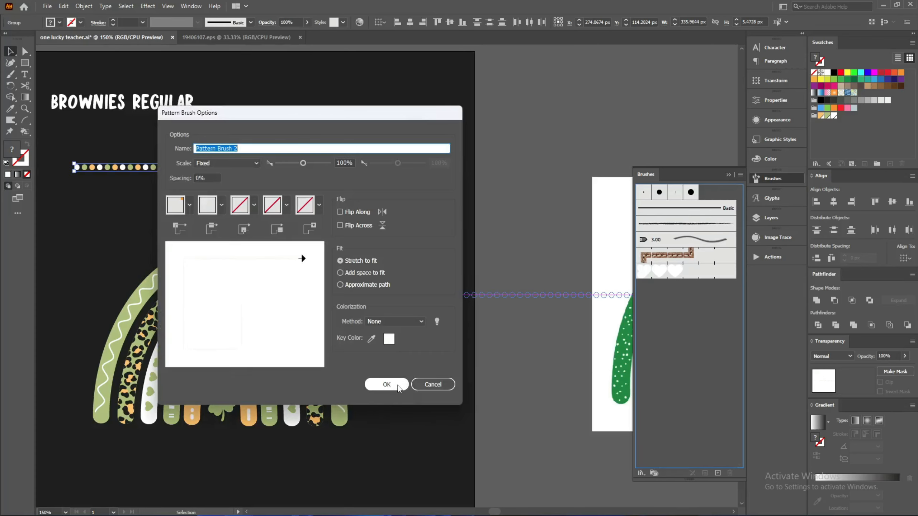
Step: Isolate the rainbow group and select its outermost green arch
scroll(320, 250, "down", 2)
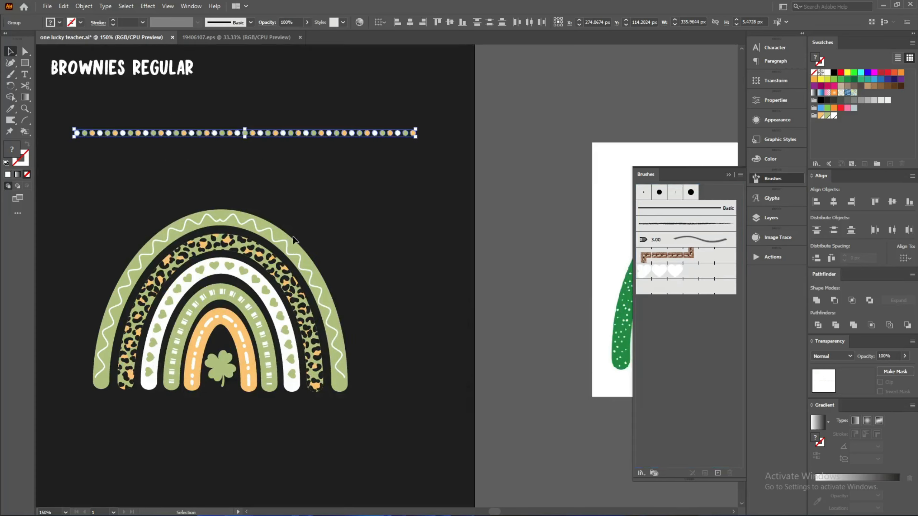
scroll(82, 338, "up", 1)
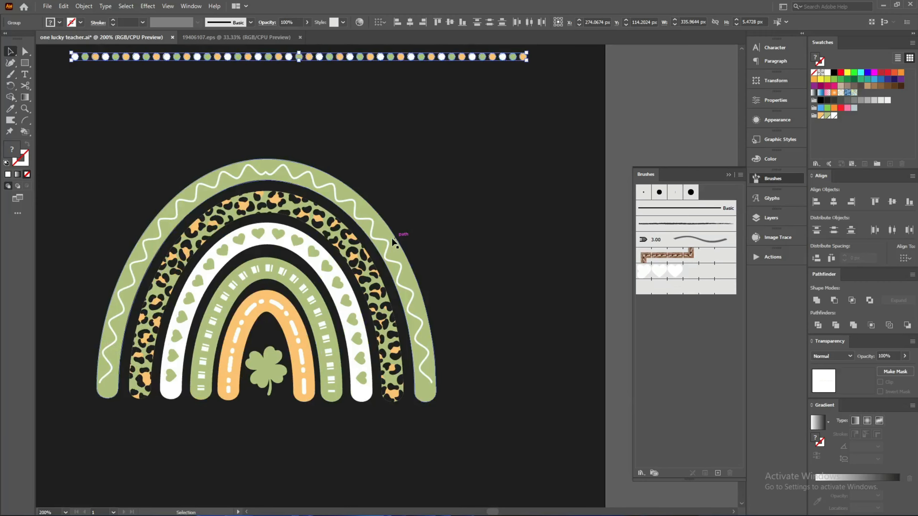
left_click_drag(388, 233, 466, 212)
key("ctrl+z")
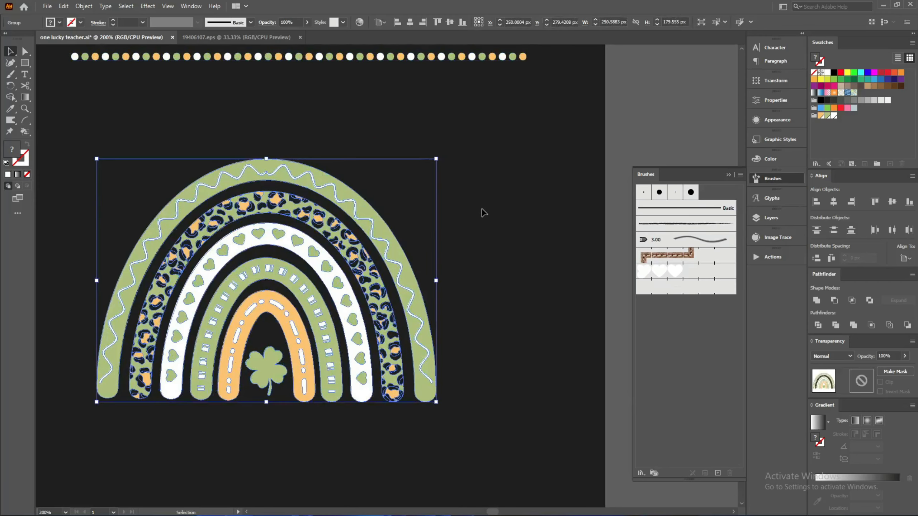
left_click(441, 214)
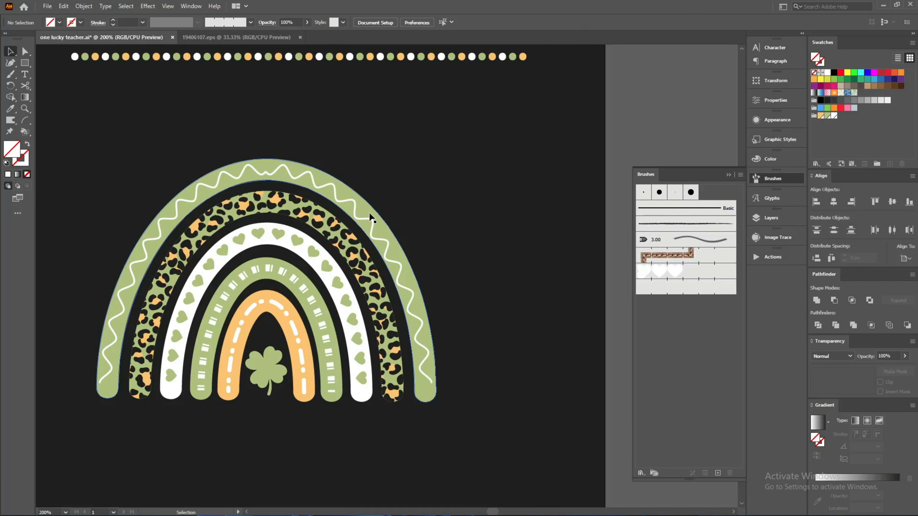
left_click(369, 214)
double_click(368, 211)
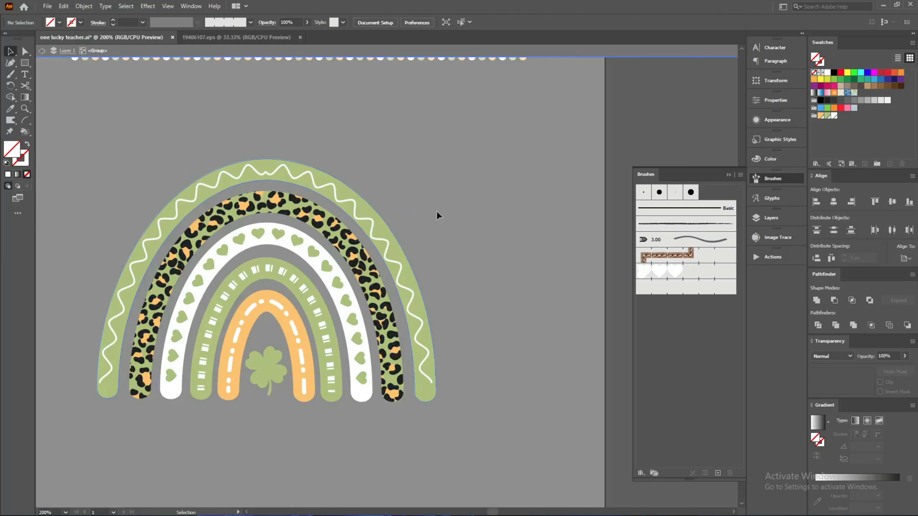
key("a")
left_click(422, 253)
Step: Create an offset path 6 px outside the outermost green arch, with miter joins and a miter limit of 4
key("ctrl+shift+o")
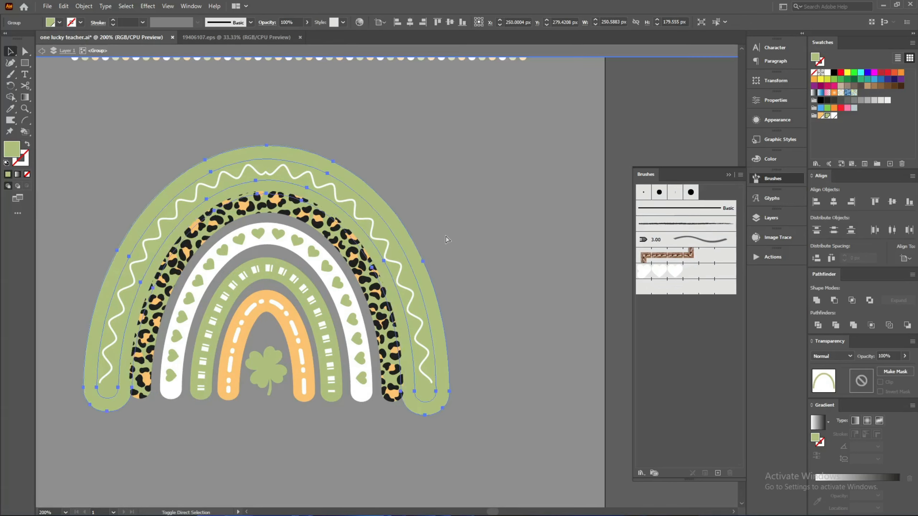
left_click(659, 257)
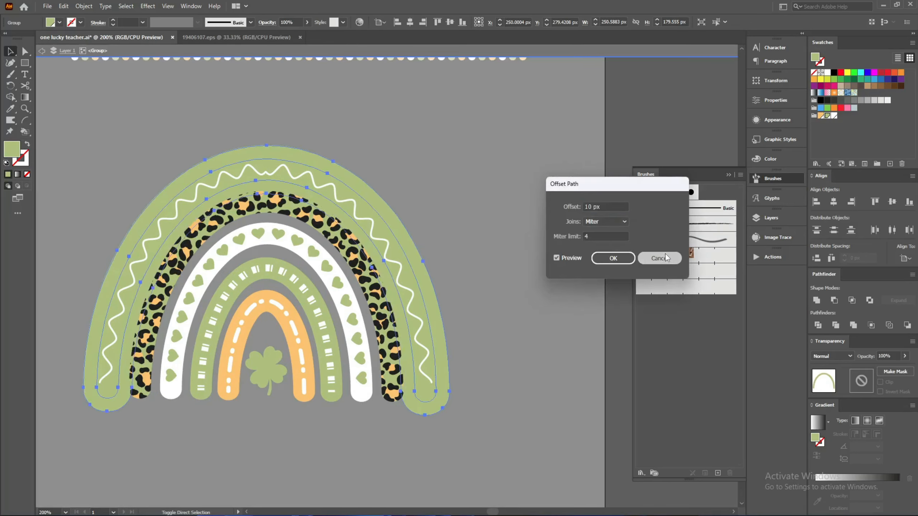
left_click(84, 6)
mouse_move(116, 242)
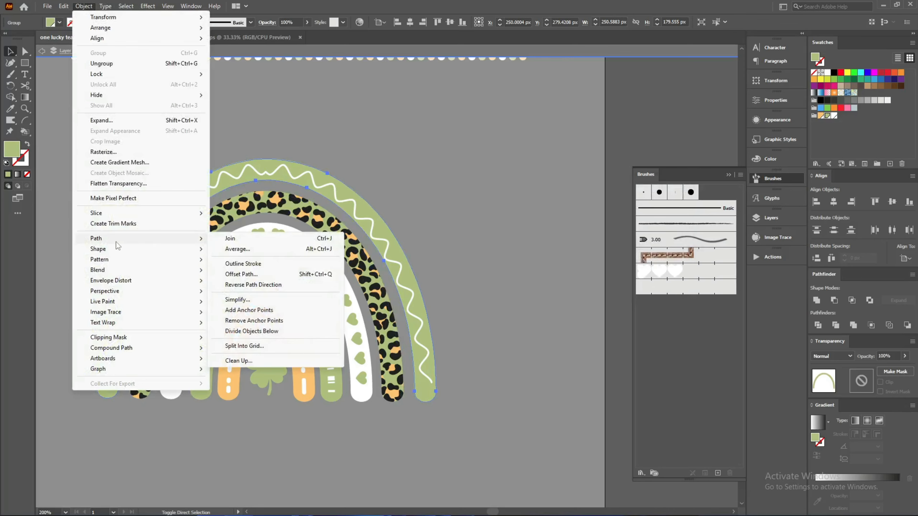
left_click(239, 277)
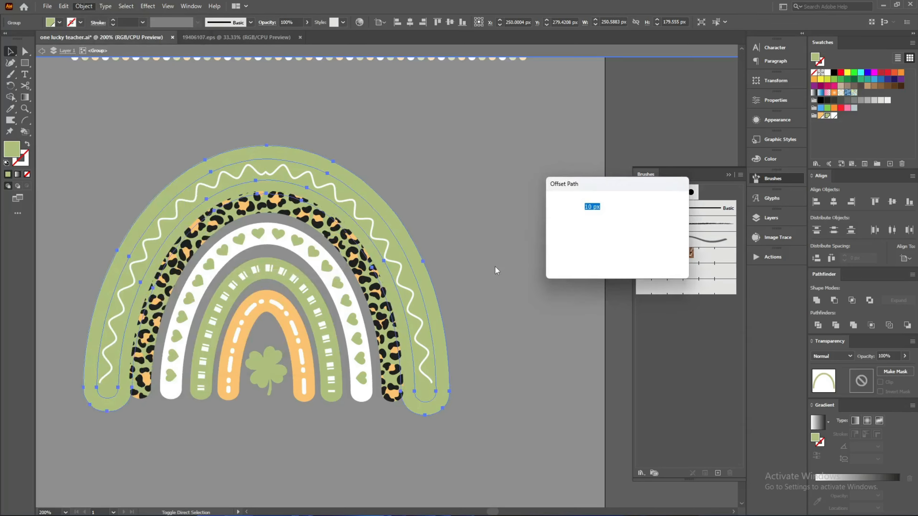
key("Down")
key("Down")
key("Down")
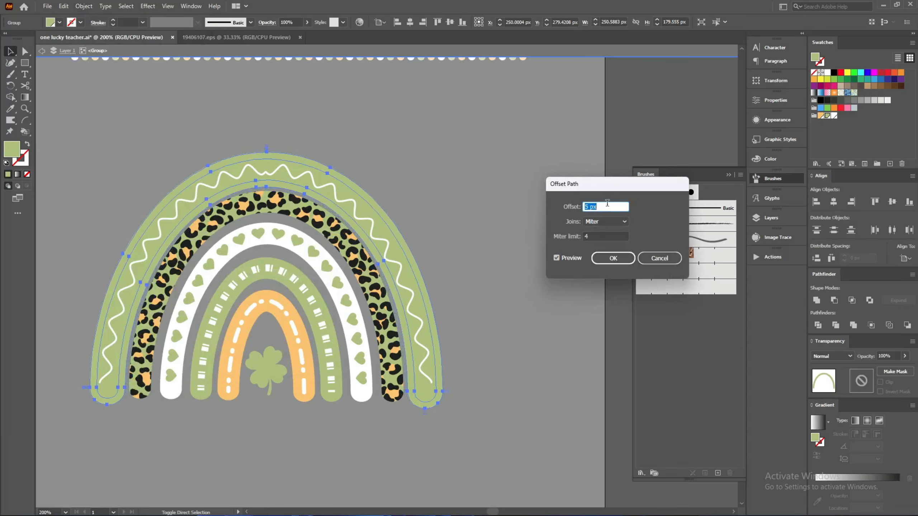
left_click(613, 258)
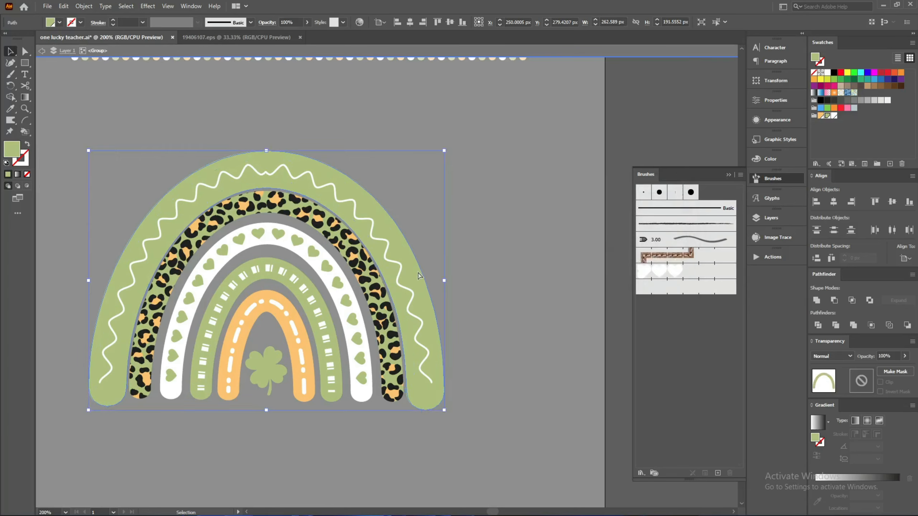
Step: Turn the offset shape into an unfilled outline with a 1 pt green stroke by swapping its fill and stroke
key("ctrl+z")
key("ctrl+shift+z")
key("ctrl+shift+z")
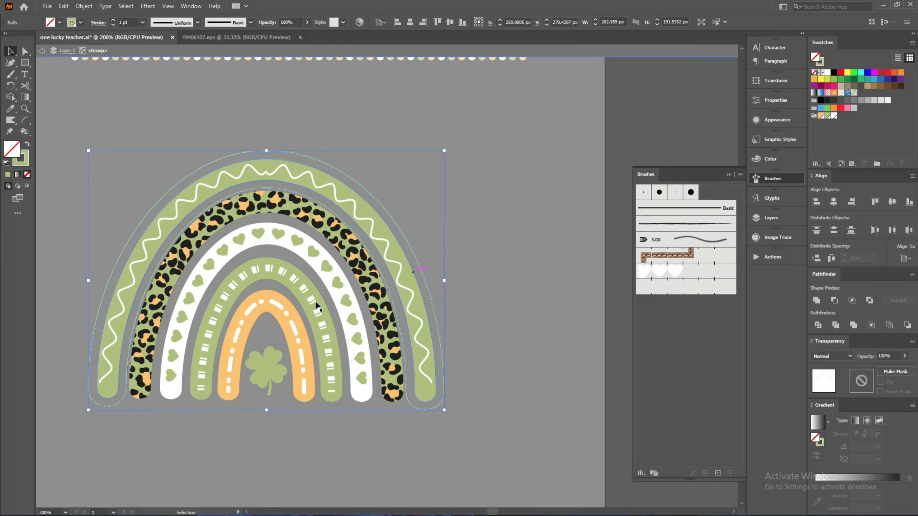
Step: Cut the offset outline with Scissors at the outer-side anchor point on each of the arch's two feet
key("c")
scroll(93, 395, "up", 3)
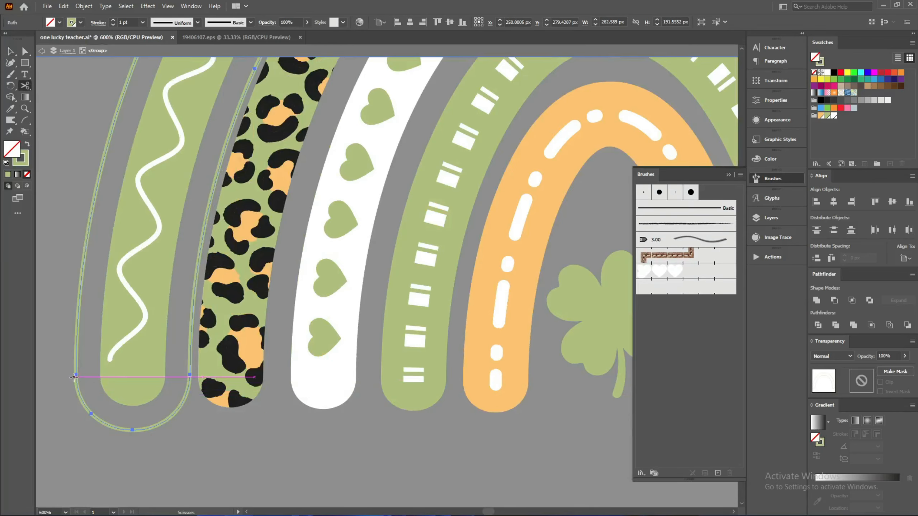
left_click(75, 373)
scroll(114, 365, "down", 2)
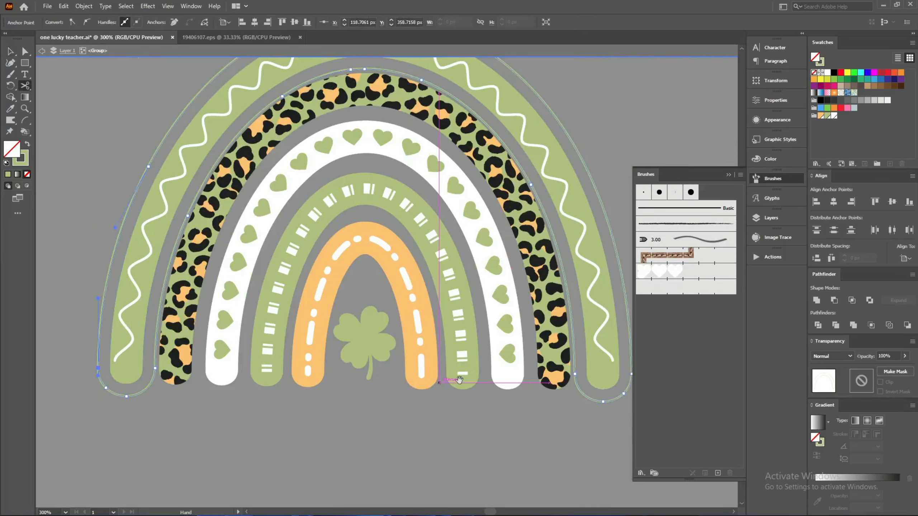
left_click_drag(453, 375, 282, 373)
scroll(445, 391, "up", 3)
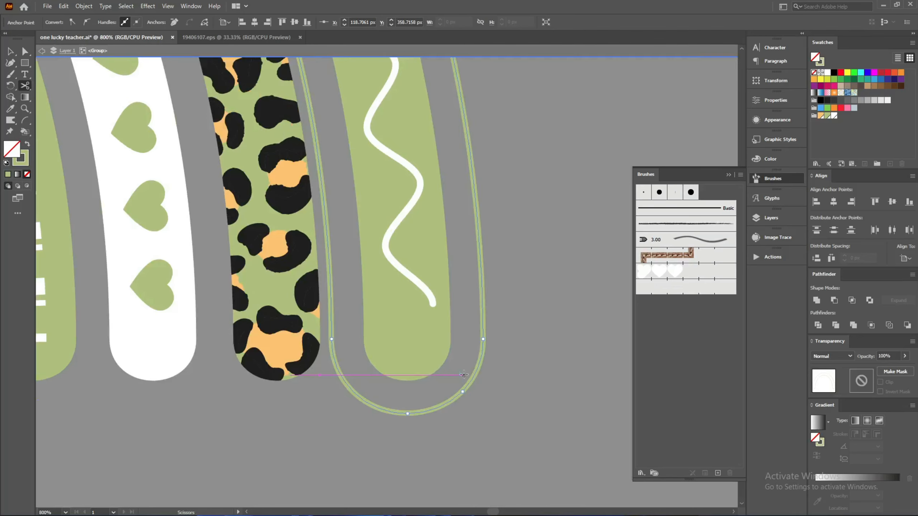
left_click(484, 341)
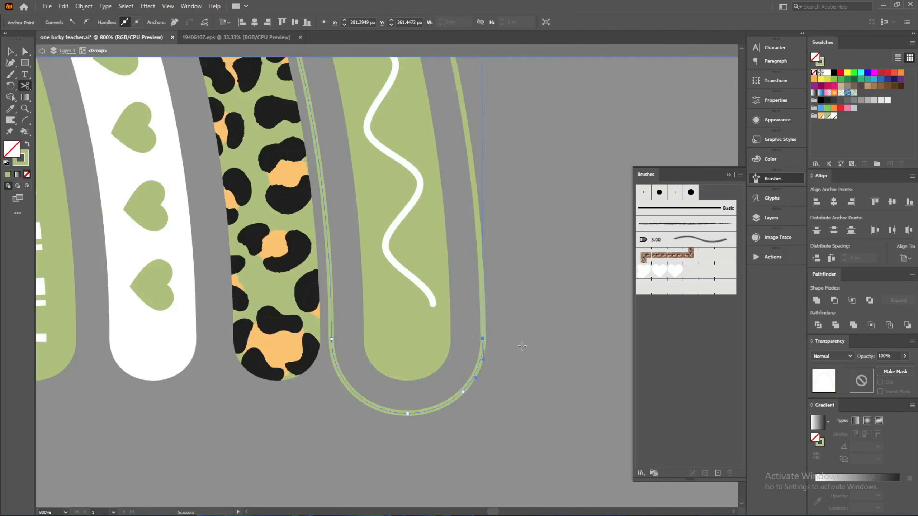
Step: Delete the inner and bottom portion of the cut outline, keeping only the outer curve around the rainbow
scroll(520, 346, "down", 1)
scroll(546, 344, "down", 3)
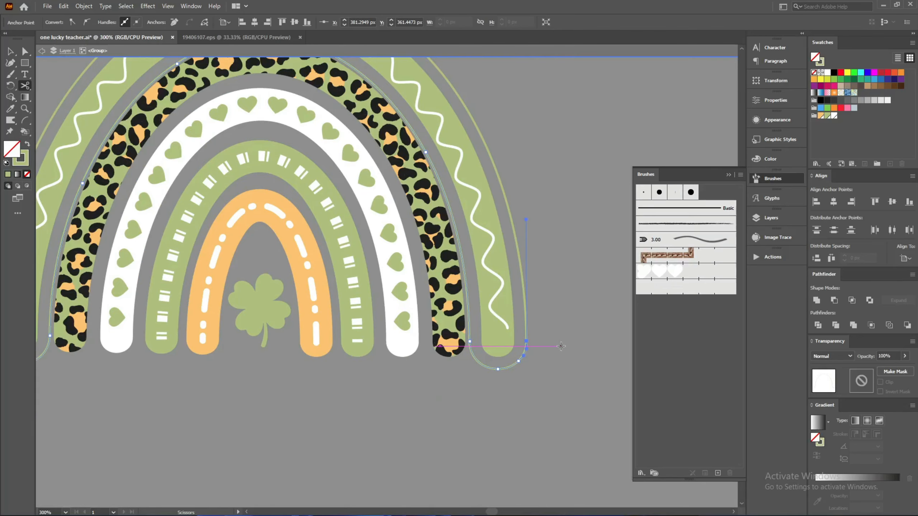
scroll(561, 346, "up", 1)
key("v")
key("c")
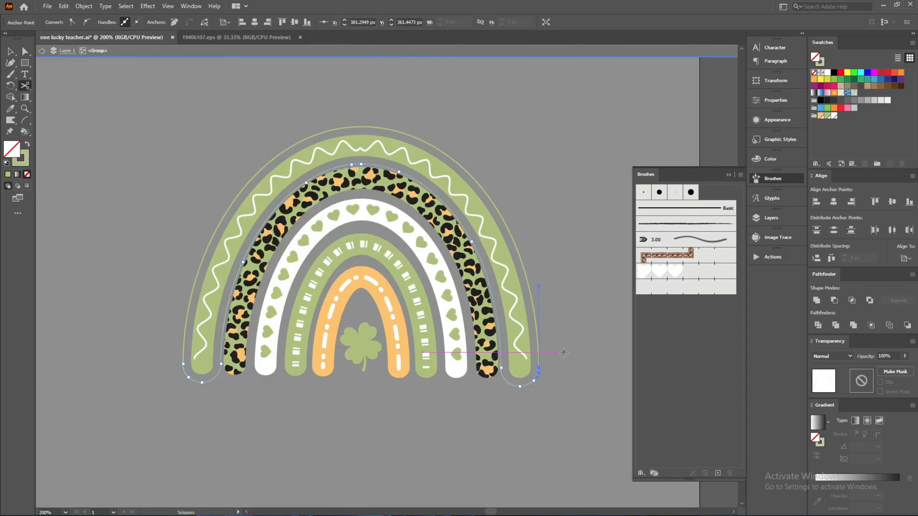
key("ctrl+shift+a")
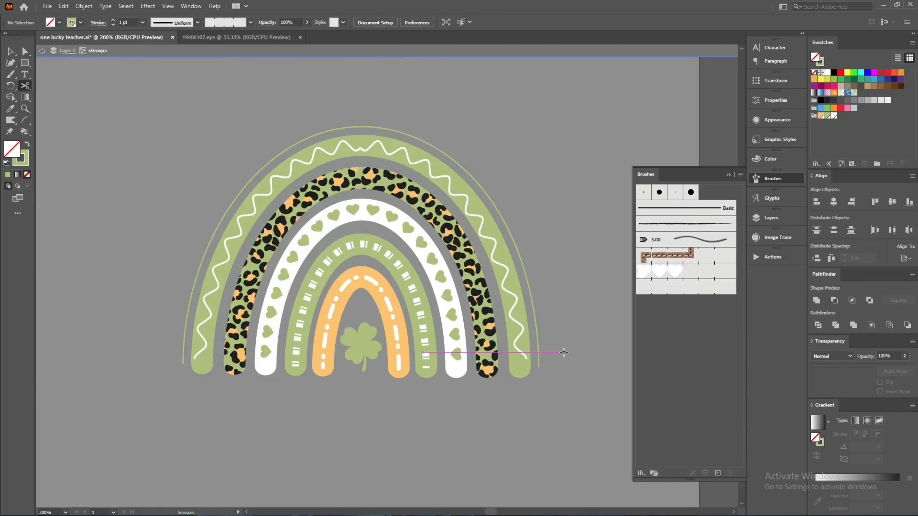
Step: Apply the new dotted pattern brush to the outer curve around the rainbow
key("v")
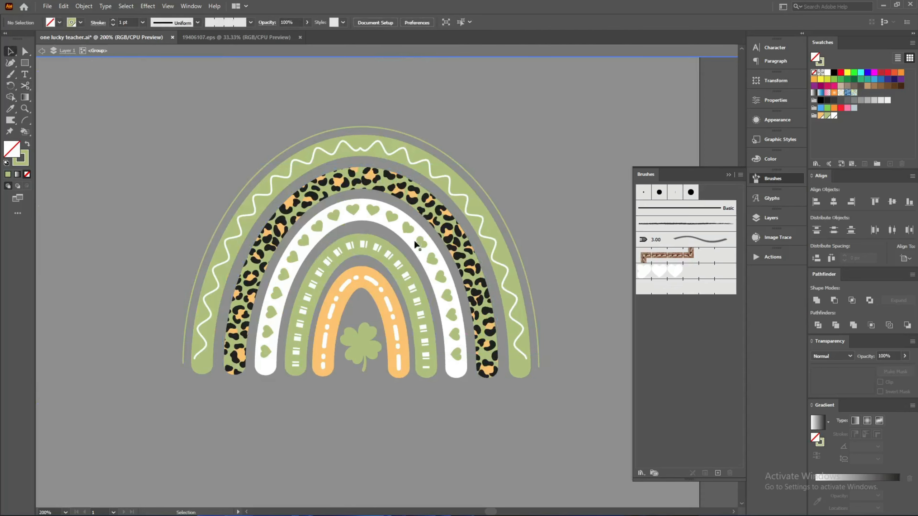
left_click(407, 136)
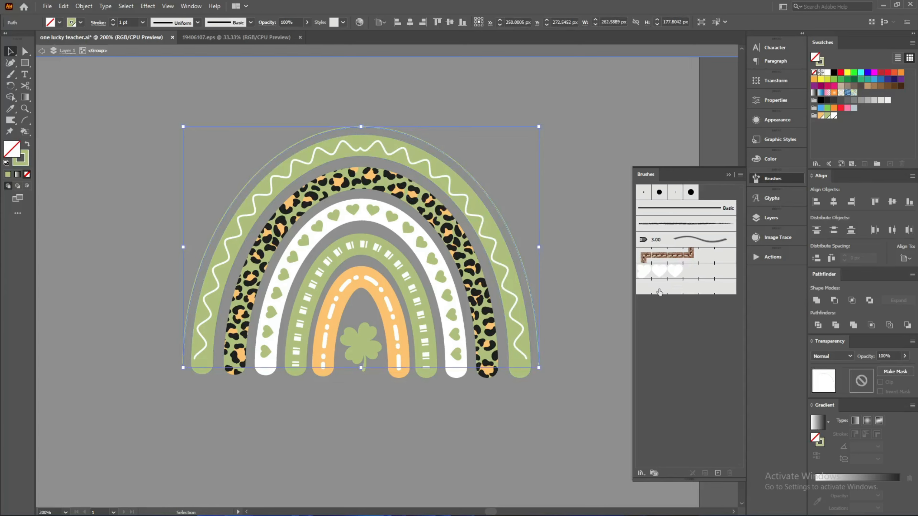
left_click(686, 287)
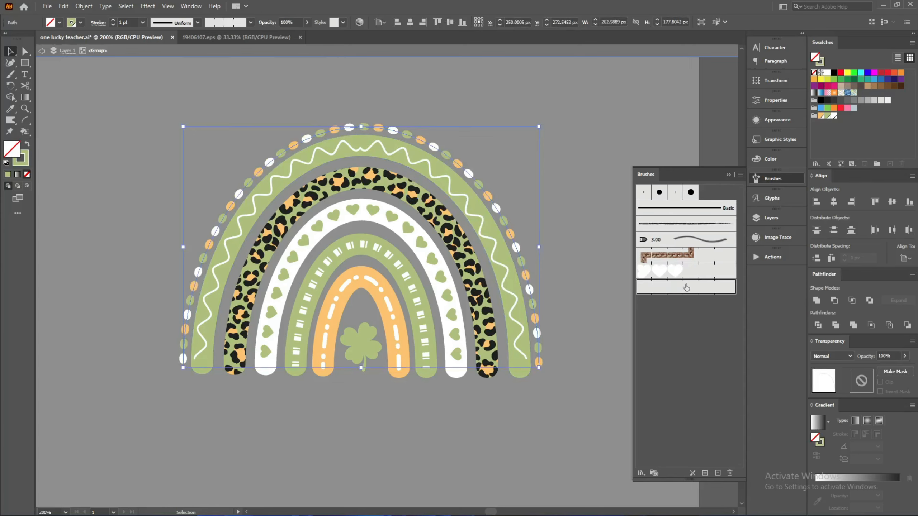
Step: Move the dotted arch slightly upward, by about 0.7 px, to adjust its gap from the outermost green arch
scroll(617, 249, "up", 3)
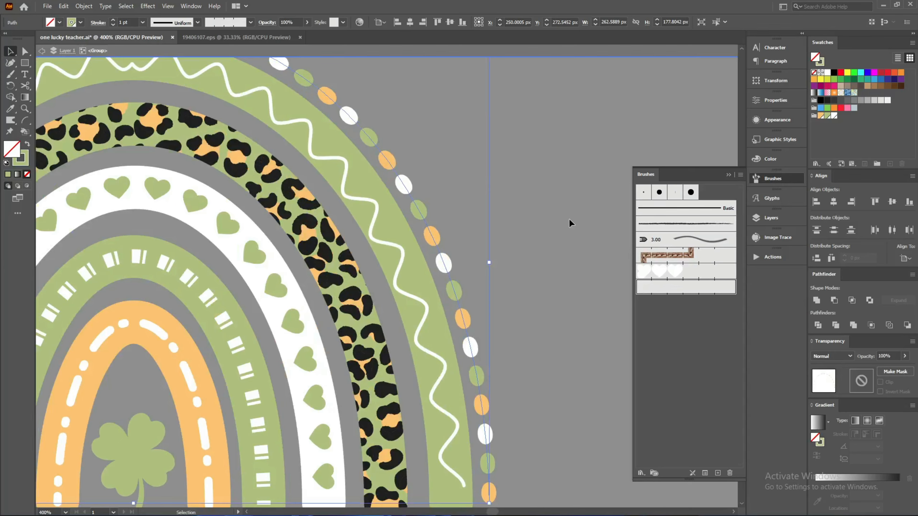
scroll(437, 244, "down", 1)
left_click_drag(386, 186, 496, 220)
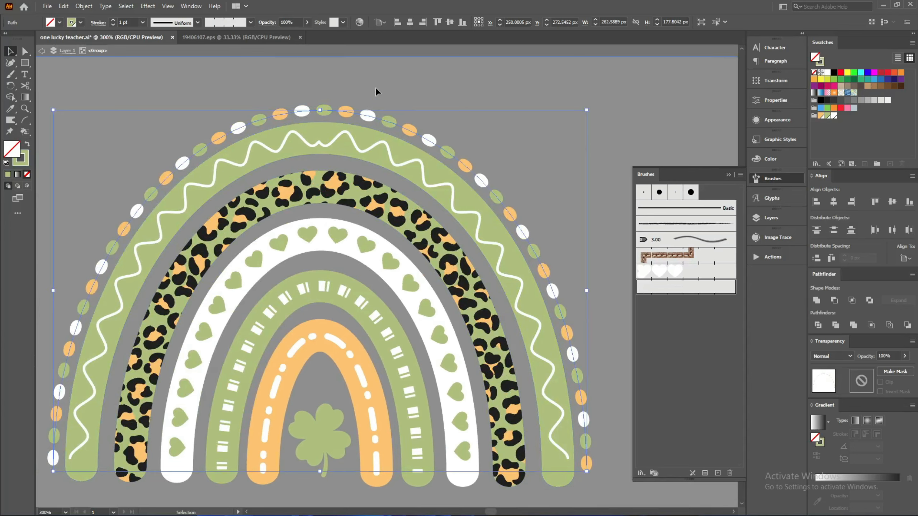
left_click_drag(364, 113, 364, 112)
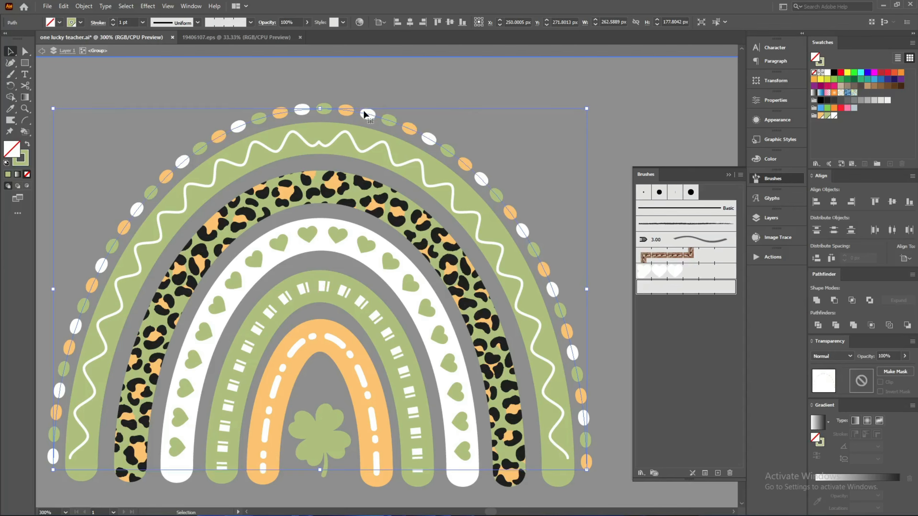
scroll(347, 164, "down", 2)
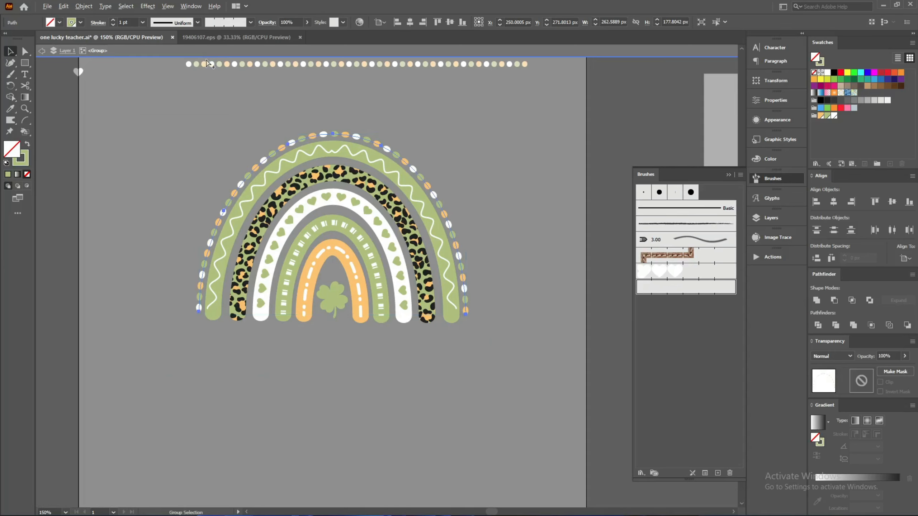
Step: Reduce the stroke weight of the outer dotted arch to 0.75 pt
scroll(207, 63, "up", 3)
scroll(207, 63, "down", 4)
scroll(380, 166, "up", 4)
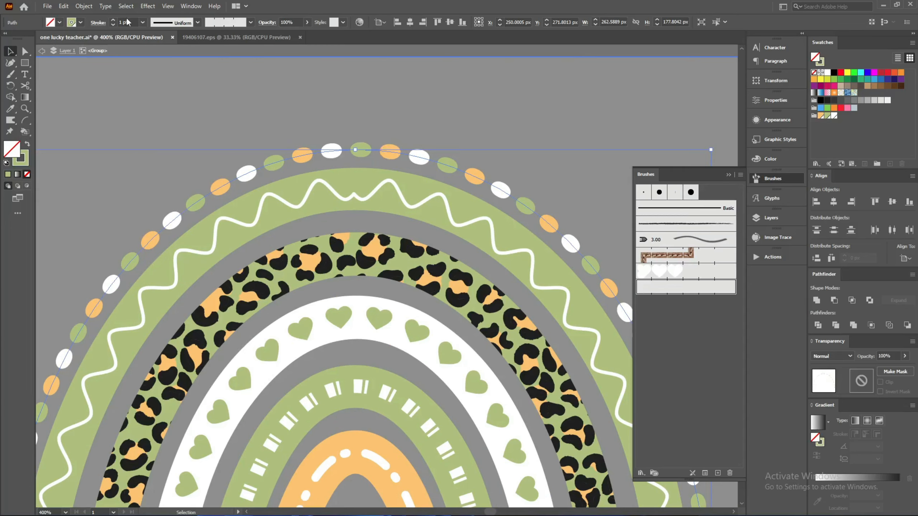
scroll(126, 18, "down", 1)
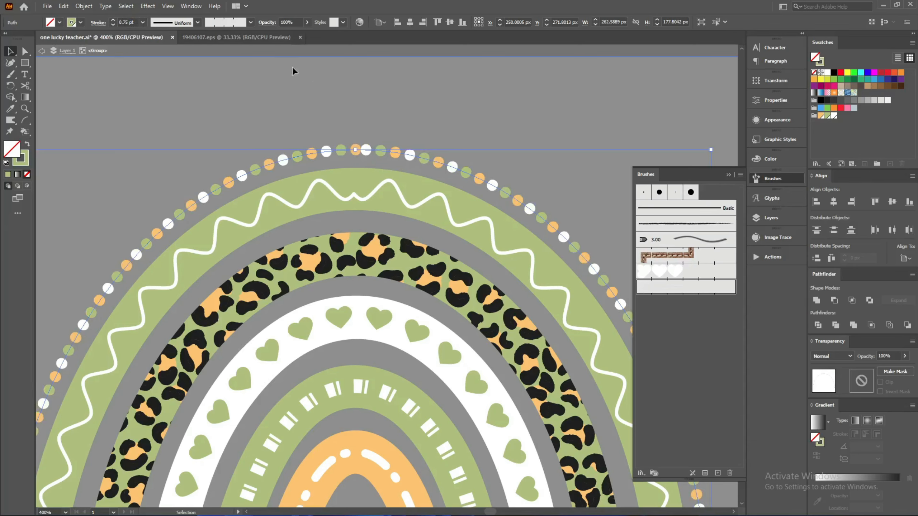
left_click(312, 110)
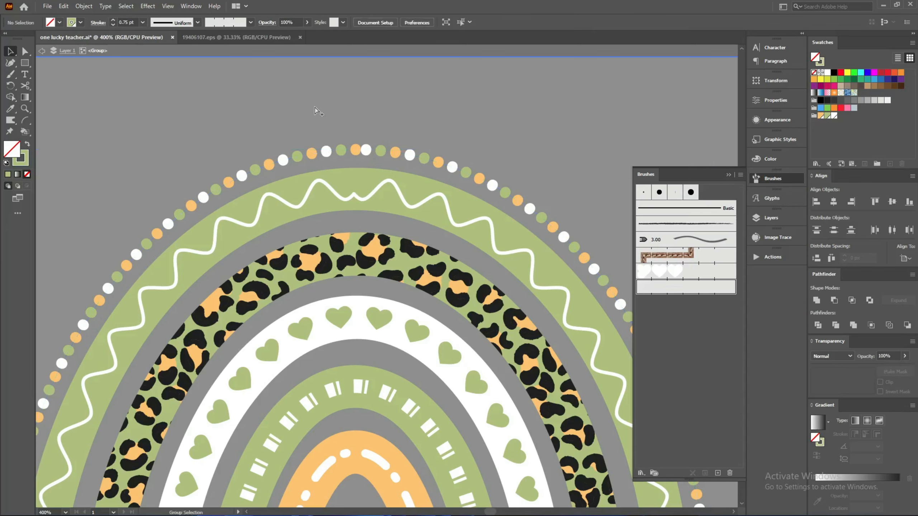
Step: Set the outer dotted arch's stroke weight to 0.7 pt so its dots look round
scroll(314, 108, "down", 2)
scroll(330, 124, "up", 6)
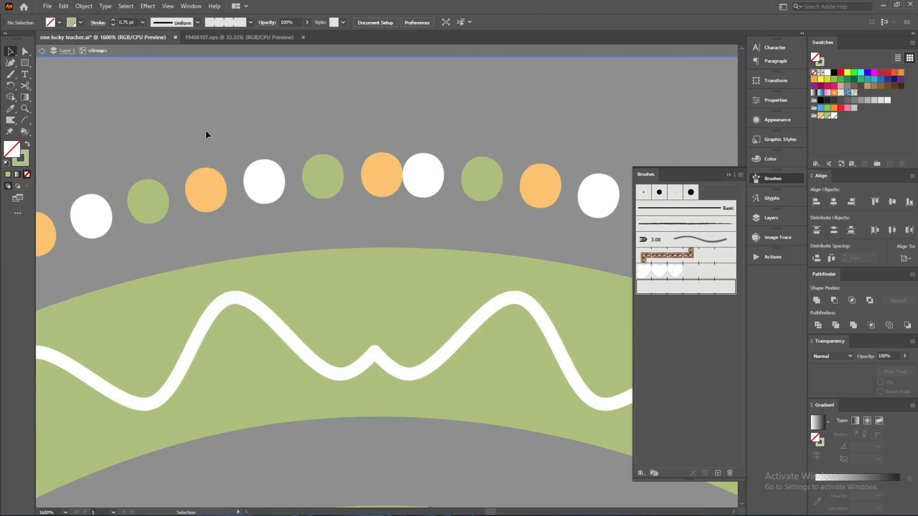
left_click(244, 186)
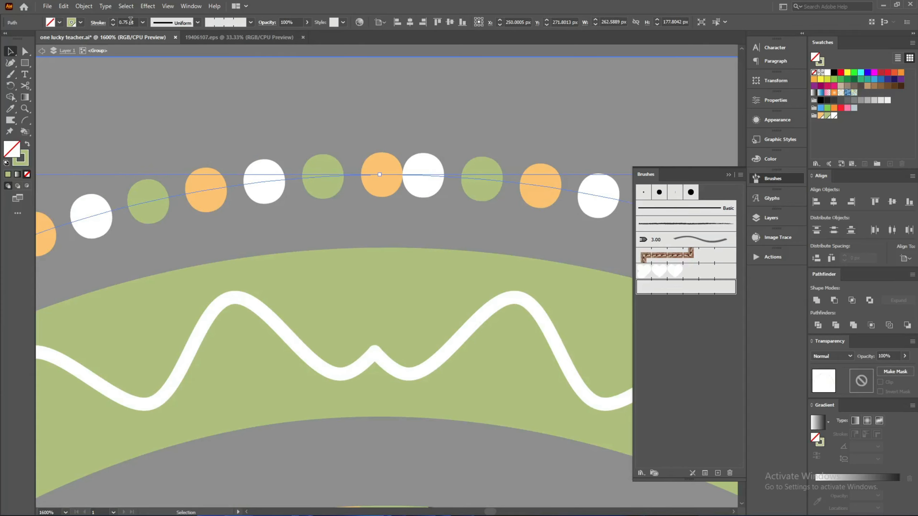
scroll(130, 20, "down", 1)
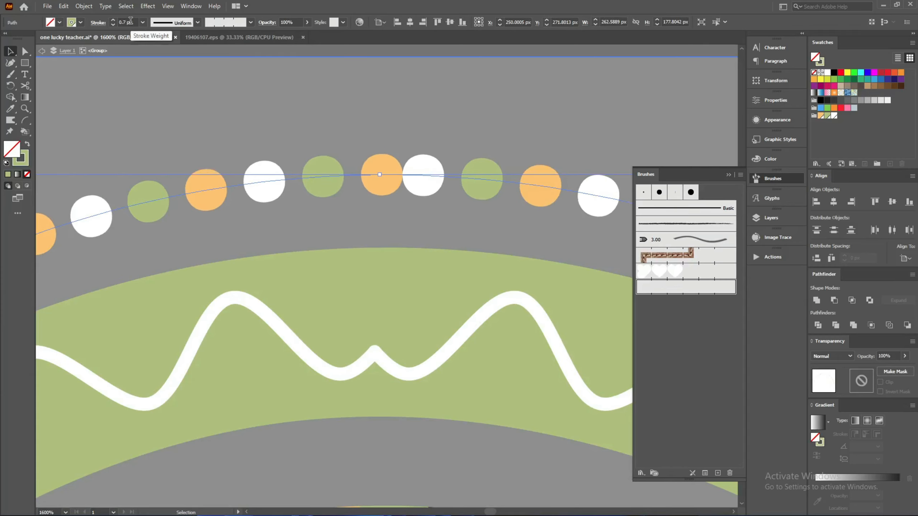
left_click(249, 112)
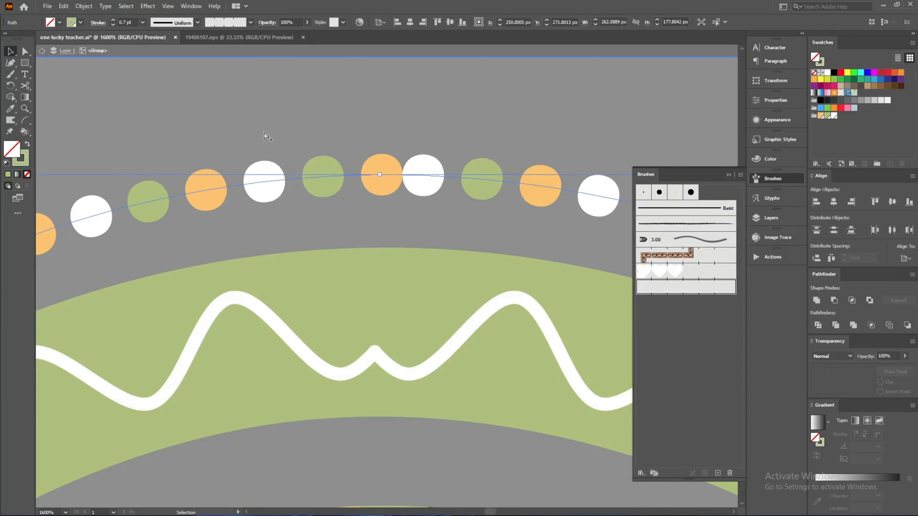
Step: Leave the rainbow group's isolation mode, clear the selection and collapse the Brushes panel
scroll(265, 135, "down", 3)
double_click(267, 127)
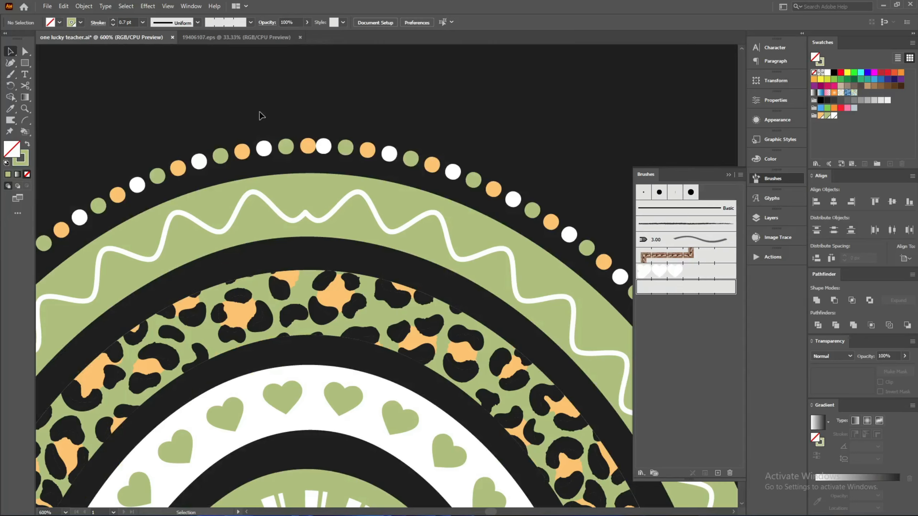
left_click_drag(258, 110, 332, 167)
key("v")
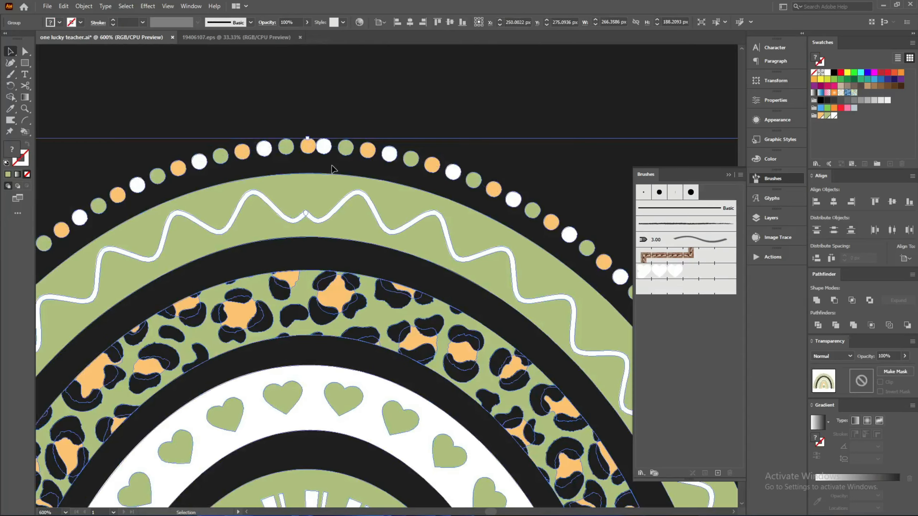
left_click(332, 94)
scroll(333, 92, "down", 3)
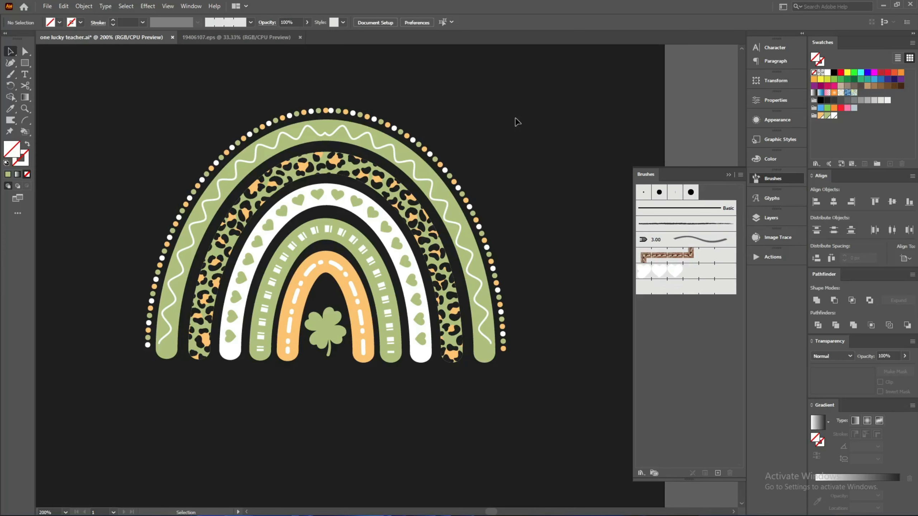
left_click(728, 174)
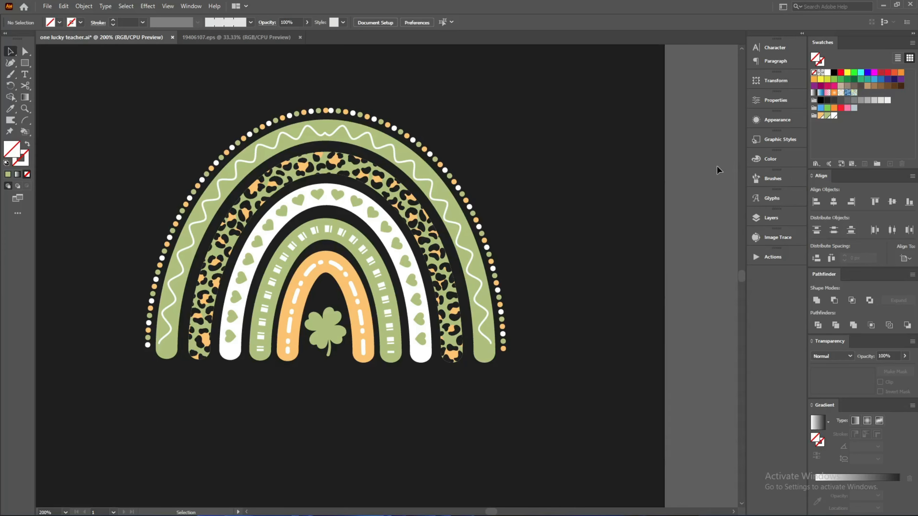
Step: Move the straight row of coloured dots above the BROWNIES REGULAR label near the artboard's upper edge
scroll(509, 207, "down", 1)
left_click_drag(525, 180, 450, 304)
left_click_drag(529, 228, 158, 171)
left_click_drag(242, 190, 227, 97)
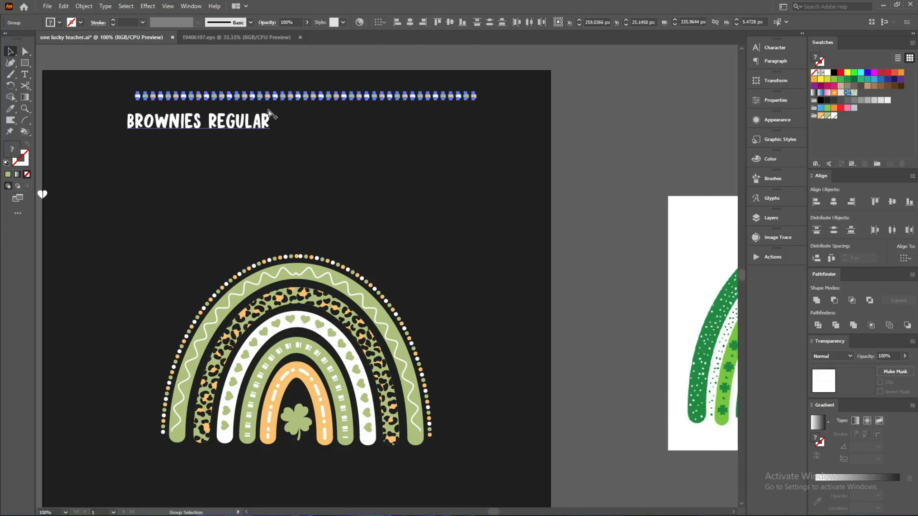
Step: Duplicate the ONE LUCKY TEACHER heading beneath the rainbow and break it into two lines, ONE LUCKY and TEACHER
scroll(273, 115, "down", 1)
left_click_drag(204, 169, 380, 365)
left_click_drag(309, 54, 329, 373)
key("t")
key("Return")
key("Escape")
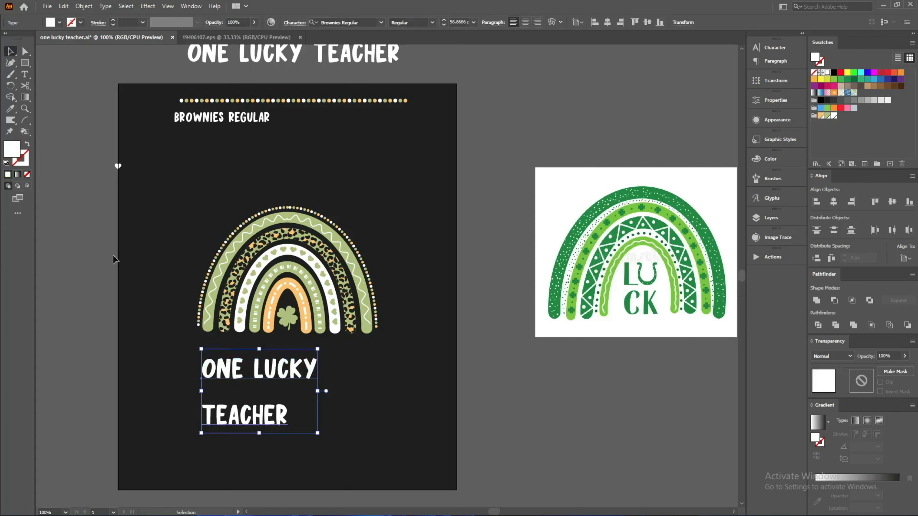
Step: Run the script that splits the two-line text into separate text objects, and convert both to outlines
left_click(47, 6)
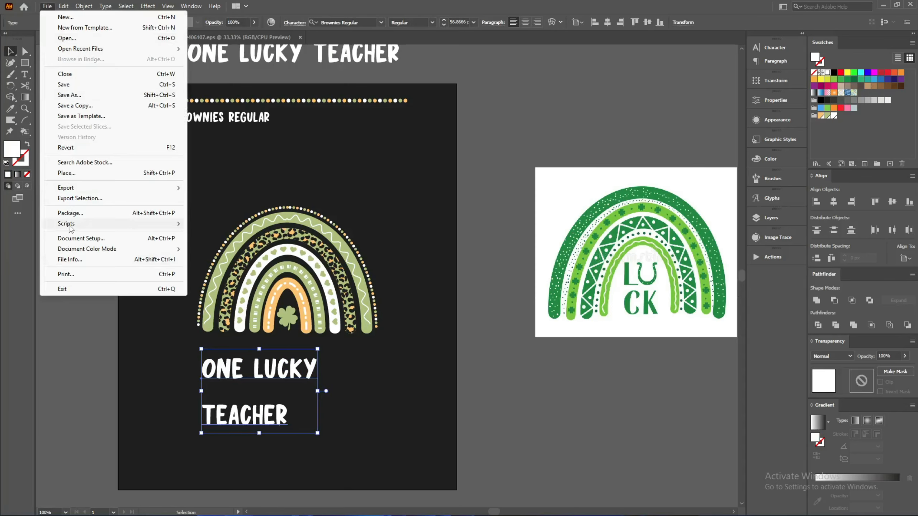
mouse_move(144, 223)
left_click(223, 234)
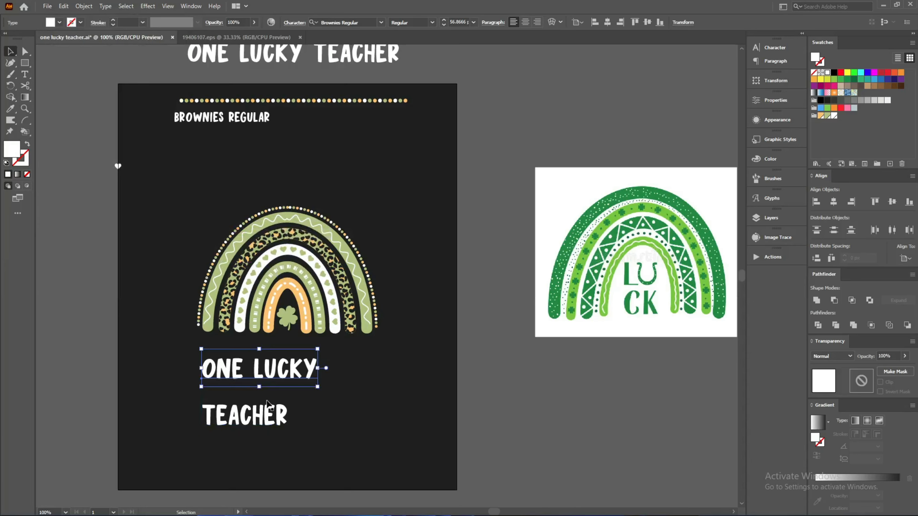
right_click(245, 369)
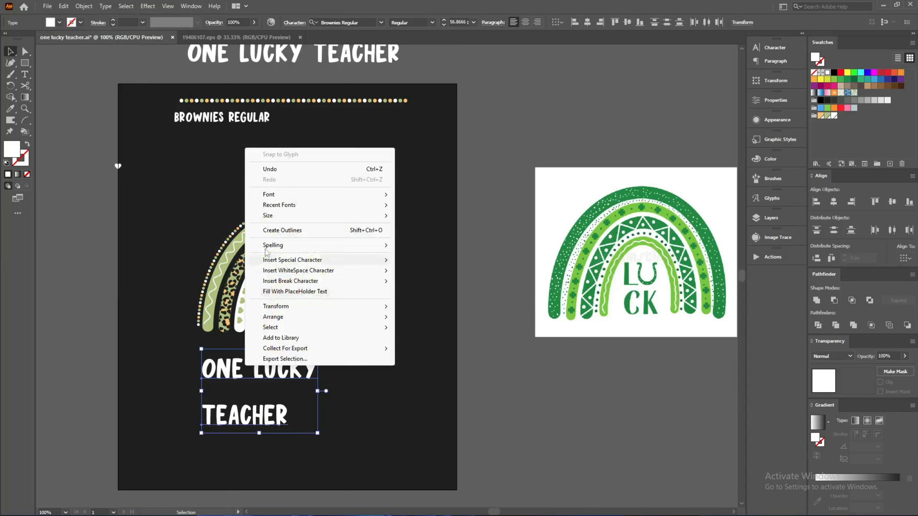
left_click(278, 229)
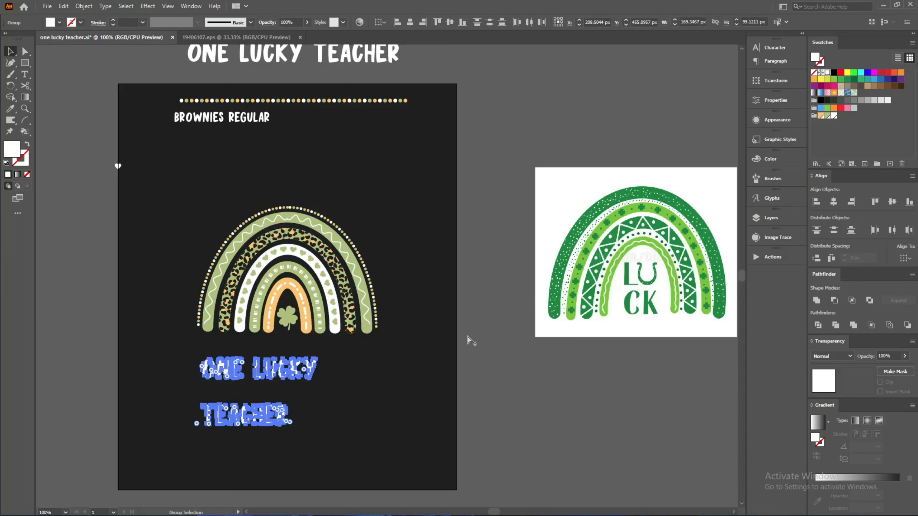
Step: Shift the rainbow up and to the left, and place ONE LUCKY directly beneath it, centred horizontally
scroll(353, 314, "up", 2)
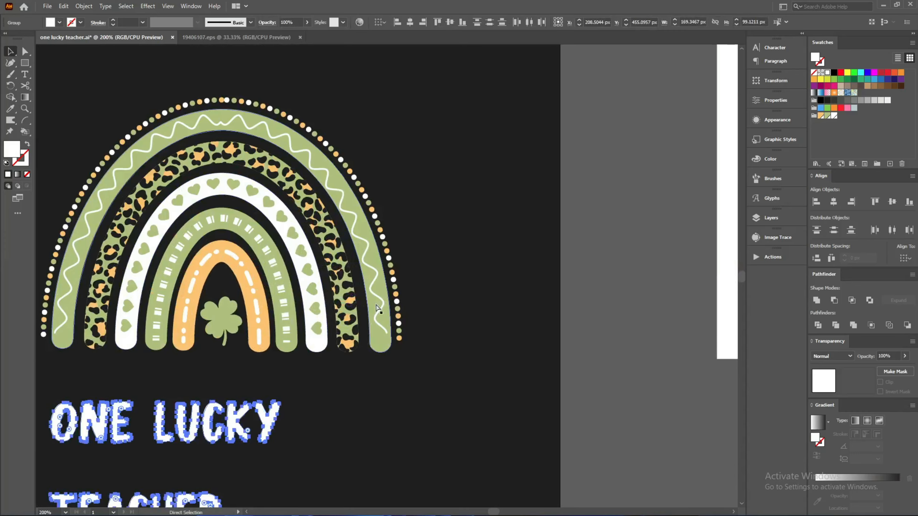
scroll(379, 301, "down", 1)
left_click_drag(376, 264, 365, 241)
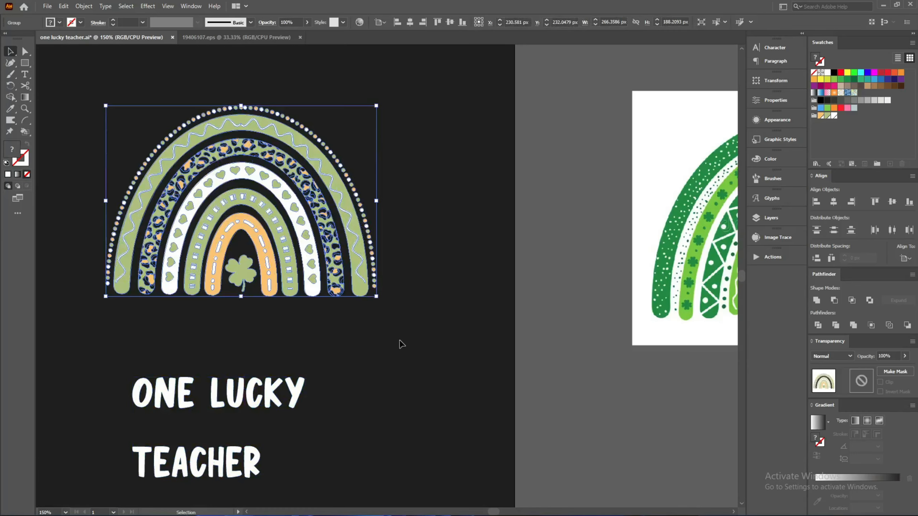
left_click_drag(295, 398, 318, 315)
left_click_drag(365, 369, 255, 295)
left_click(268, 281)
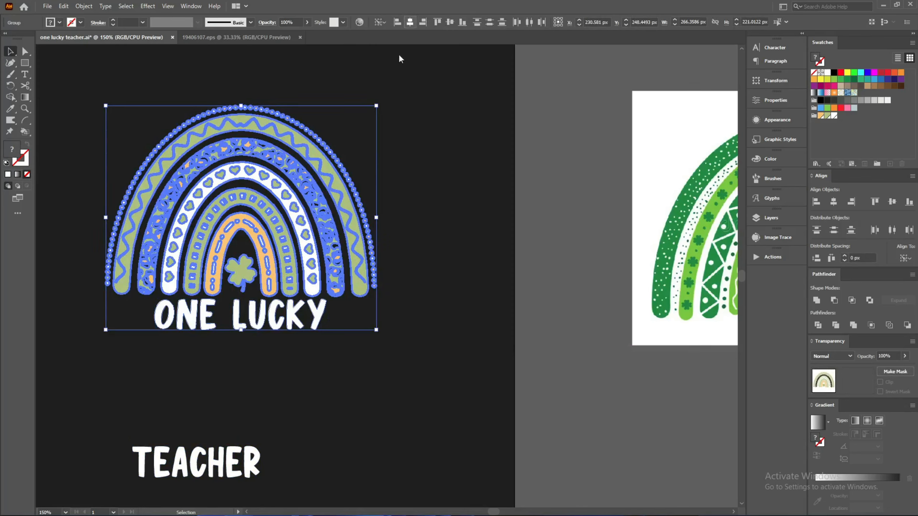
Step: Scale ONE LUCKY proportionally to about 251 px wide and nudge it down about 7 px from the rainbow
left_click(289, 314)
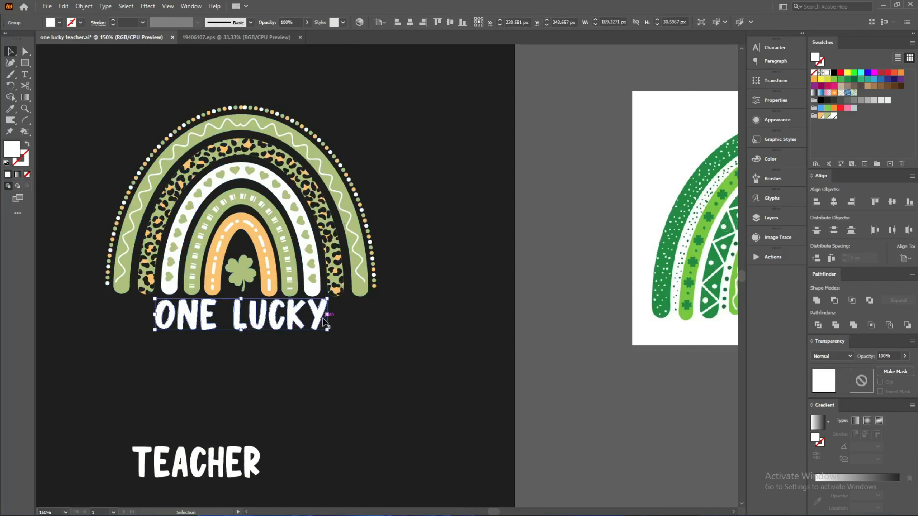
left_click_drag(325, 317, 365, 319)
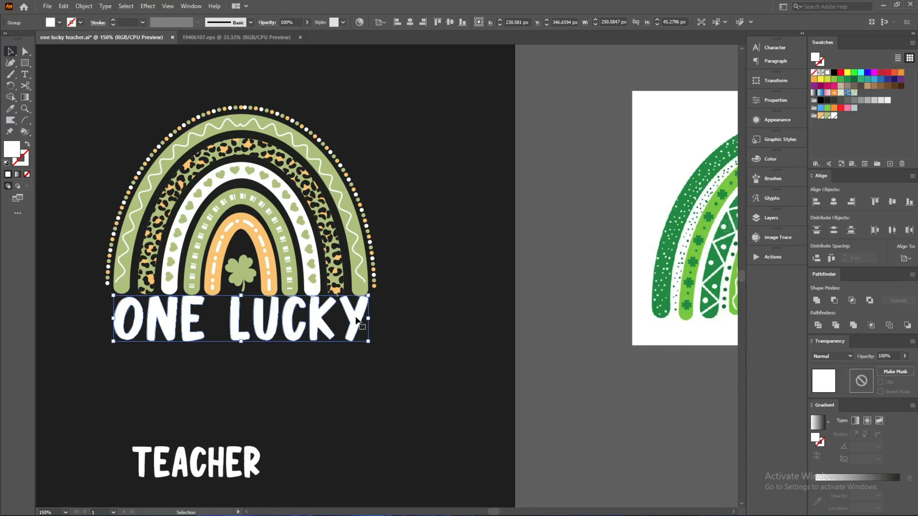
key("Down")
key("Down")
key("Down")
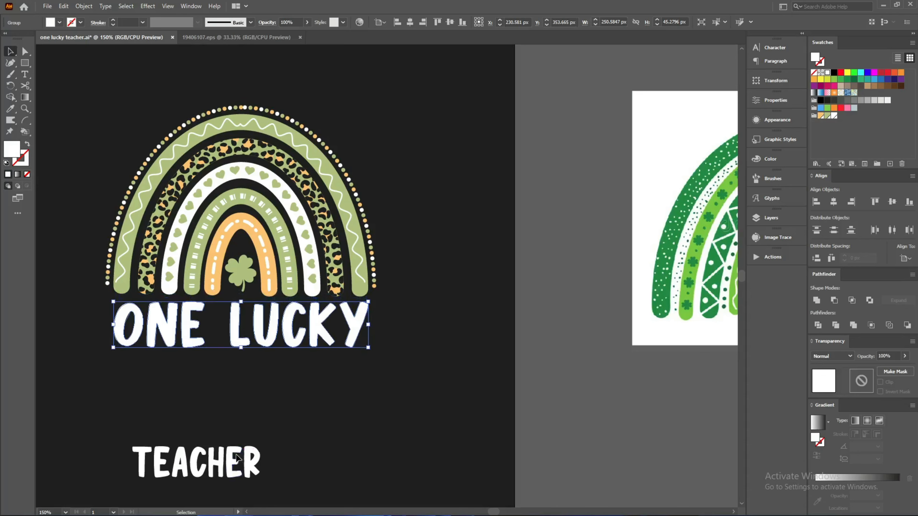
Step: Place TEACHER centred beneath ONE LUCKY, enlarge it to about 252 px wide and tighten the gap between the lines
left_click_drag(237, 445, 283, 372)
left_click_drag(342, 437, 252, 326)
left_click(258, 322)
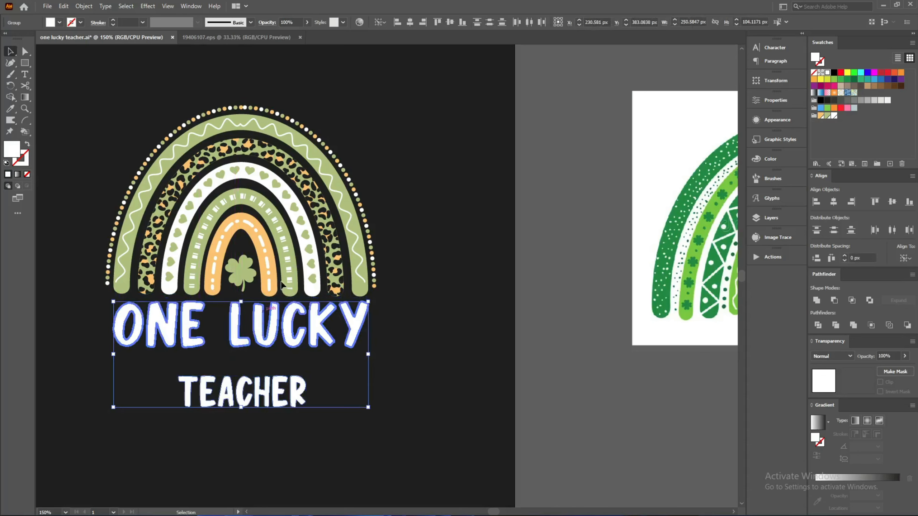
left_click(410, 22)
left_click_drag(376, 438, 377, 387)
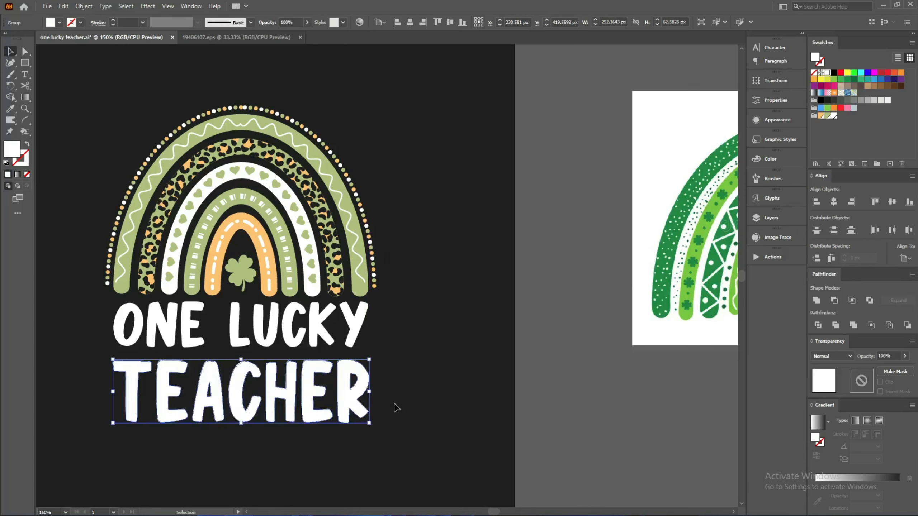
left_click_drag(356, 447, 318, 296)
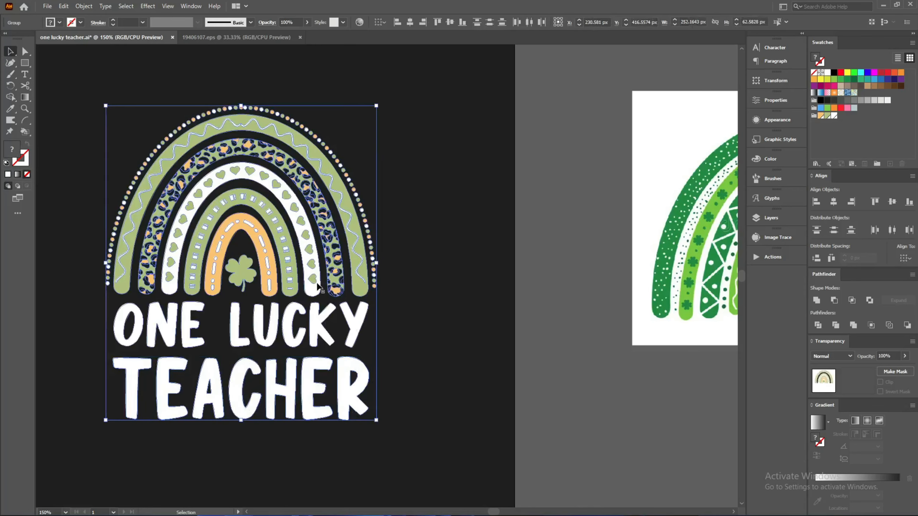
left_click(409, 359)
Step: Nudge LUCKY left to narrow the gap after ONE, and widen the whole line to about 251 px
left_click_drag(384, 352, 215, 300)
key("v")
key("Left")
key("Left")
key("Left")
key("Left")
key("Left")
key("Left")
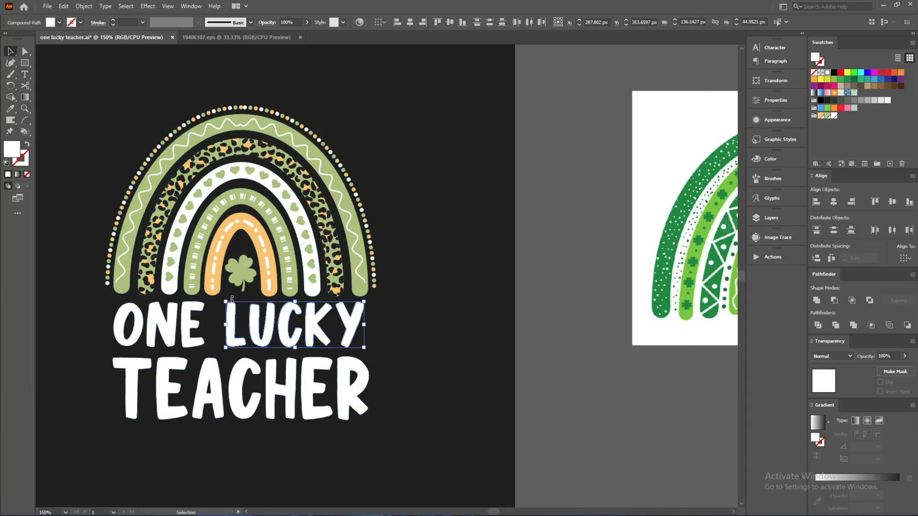
left_click_drag(427, 343, 369, 325)
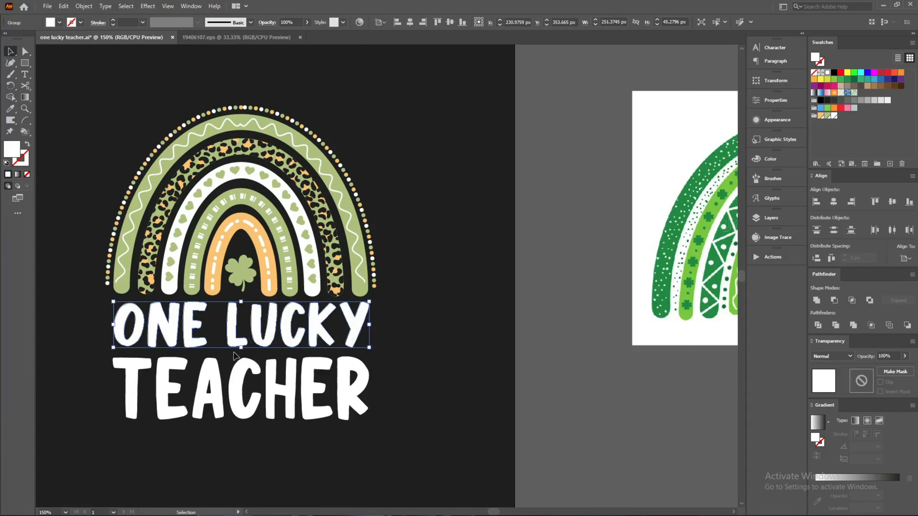
Step: Check the two text lines' bounds against the rainbow, clear the selection and save the document
left_click(230, 369)
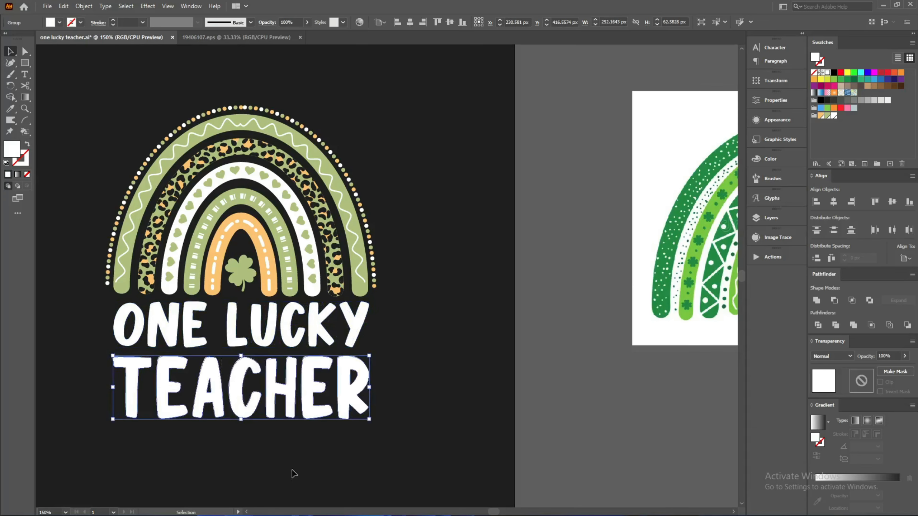
left_click_drag(88, 314, 180, 390)
left_click_drag(168, 493, 304, 283)
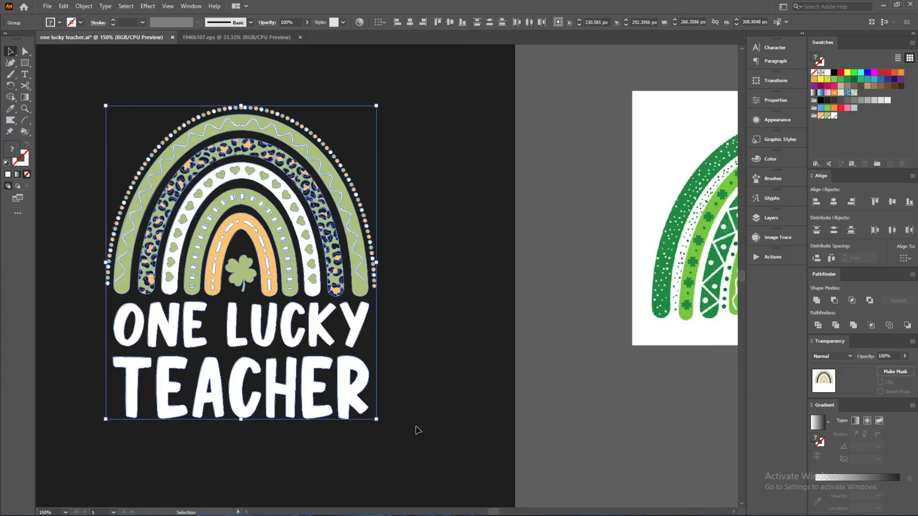
left_click_drag(419, 442, 272, 326)
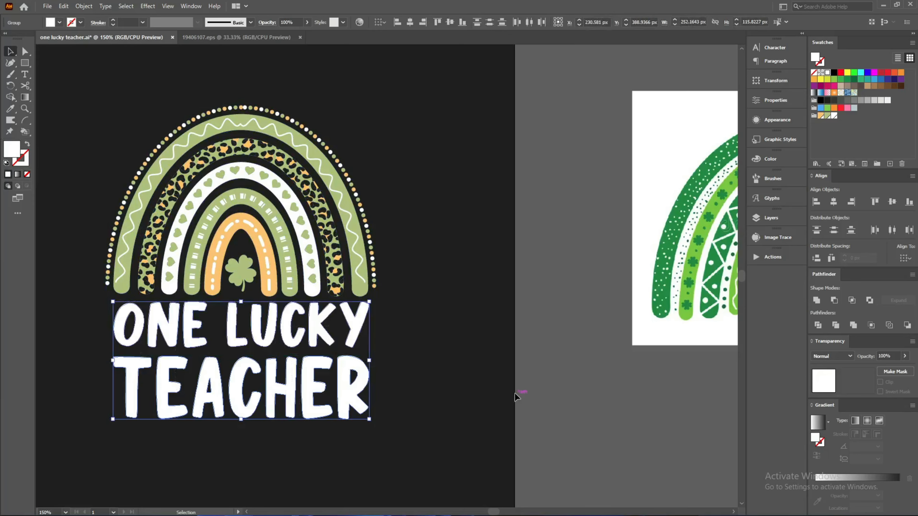
key("ctrl+shift+a")
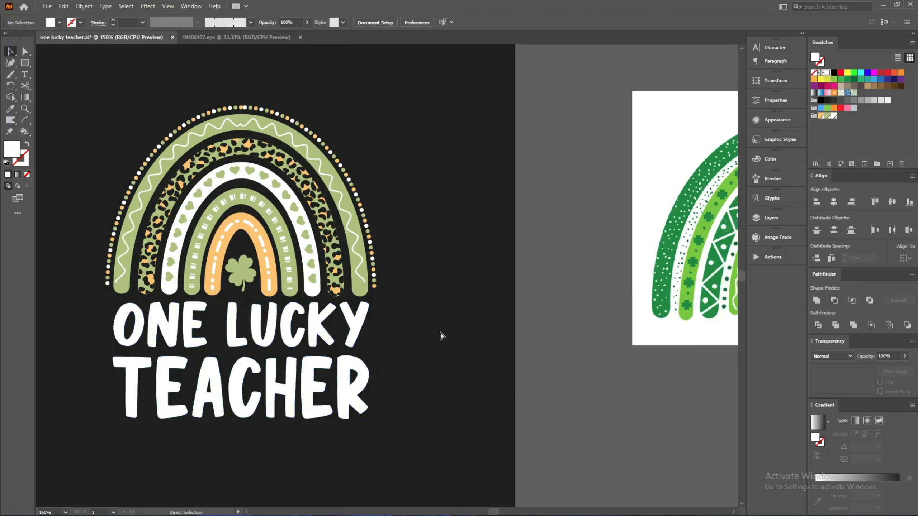
key("ctrl+s")
scroll(406, 342, "down", 2)
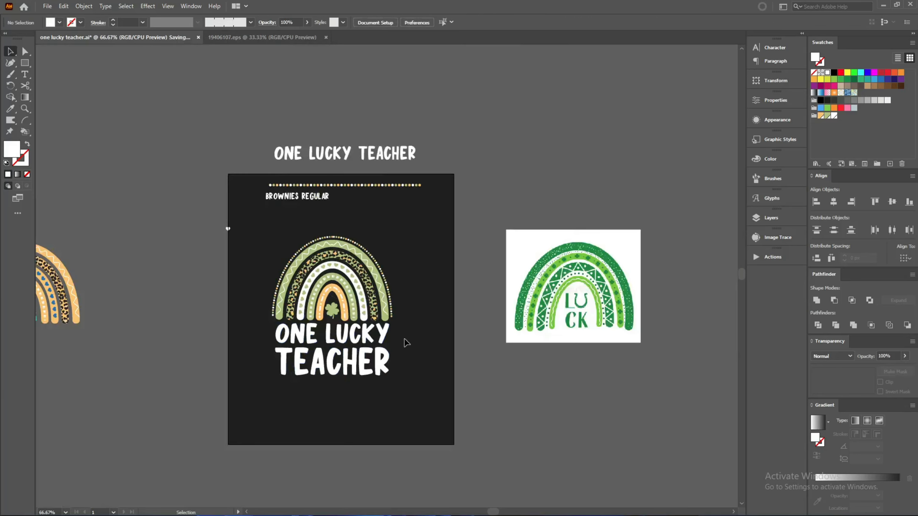
Step: Paint a loose freehand arch of coloured dots around the outside of the rainbow with the Paintbrush
scroll(419, 321, "up", 1)
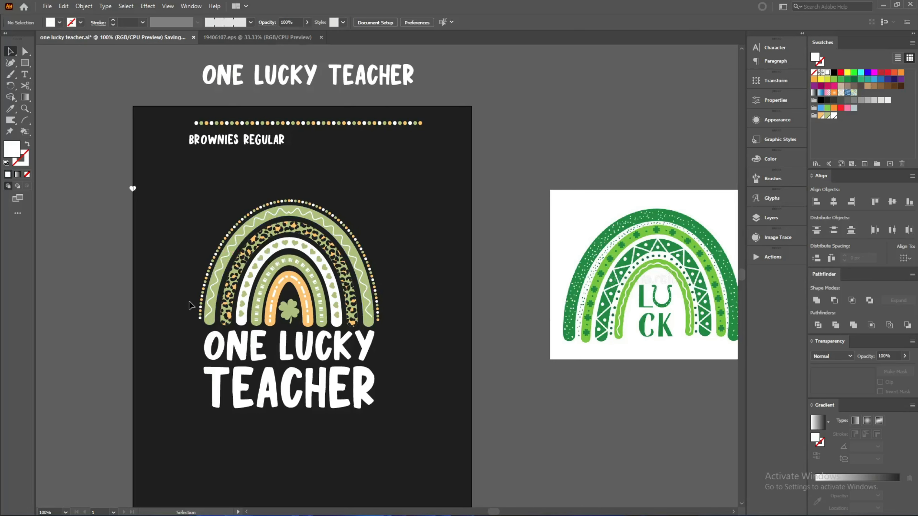
key("b")
left_click_drag(411, 361, 404, 368)
scroll(386, 293, "up", 1)
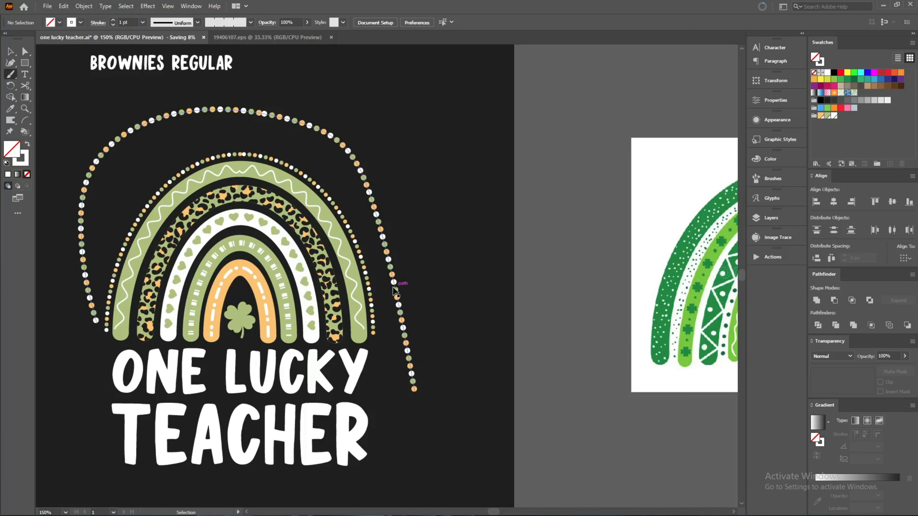
Step: Undo the freehand dotted arch, try a few loose dotted Paintbrush strokes beside the rainbow and undo them
key("ctrl+z")
scroll(389, 205, "up", 1)
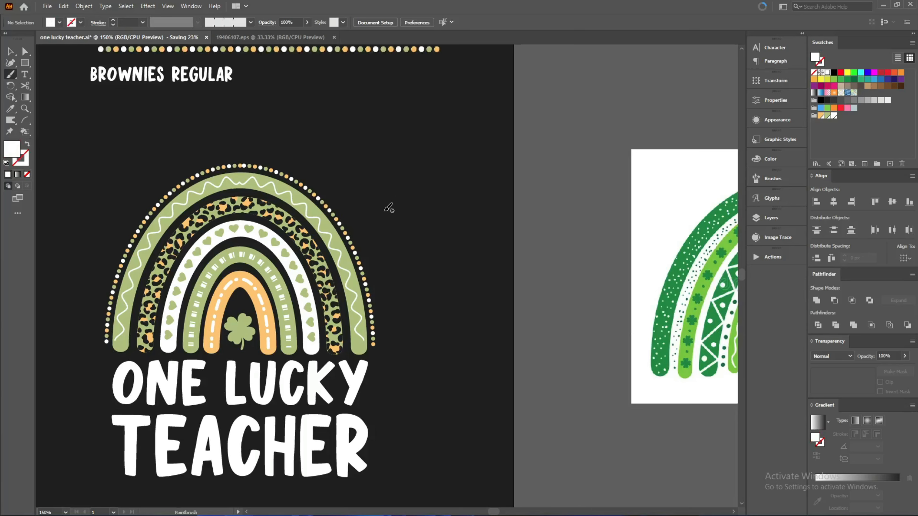
mouse_move(391, 151)
left_mouse_down()
mouse_move(293, 72)
mouse_move(425, 257)
mouse_move(406, 264)
left_mouse_up()
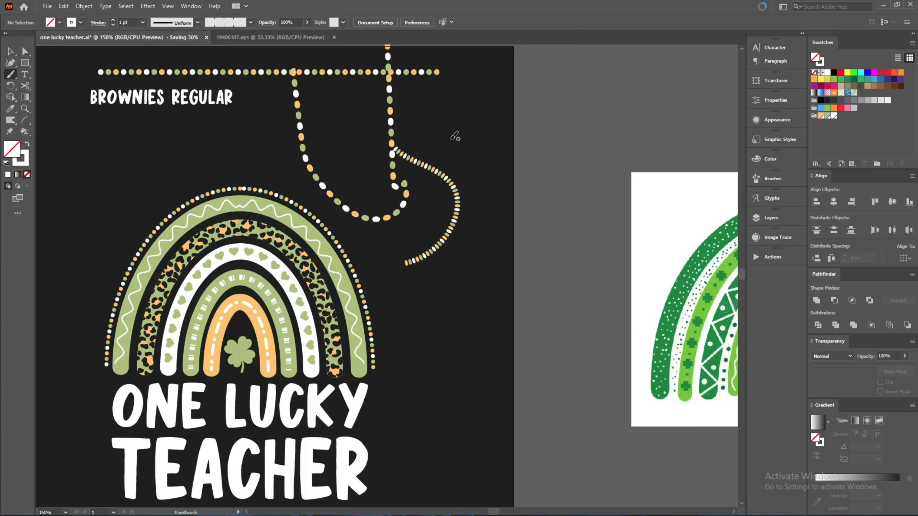
left_click_drag(590, 106, 735, 165)
left_click_drag(519, 260, 528, 266)
key("ctrl+z")
key("ctrl+z")
key("ctrl+z")
key("ctrl+z")
key("v")
scroll(460, 252, "down", 2)
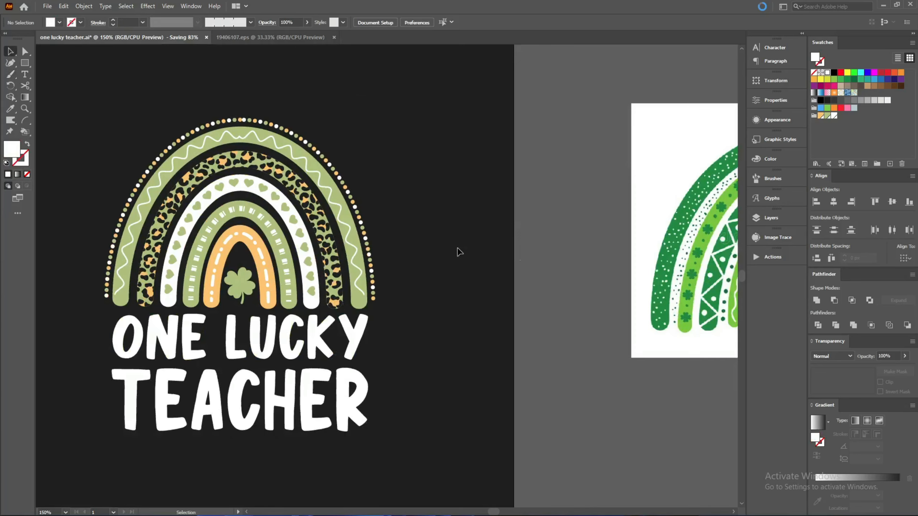
scroll(213, 361, "up", 1)
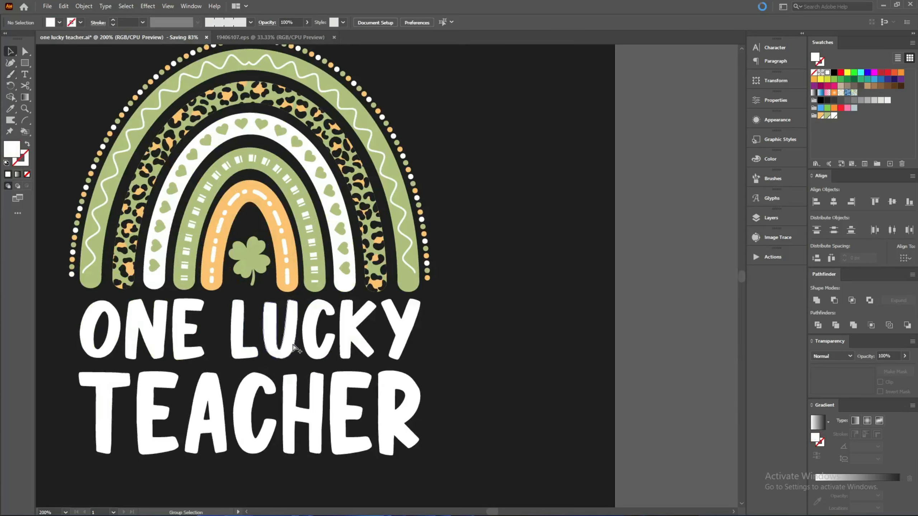
left_click_drag(491, 448, 297, 343)
left_click(466, 372)
scroll(470, 371, "down", 1)
scroll(469, 368, "up", 1)
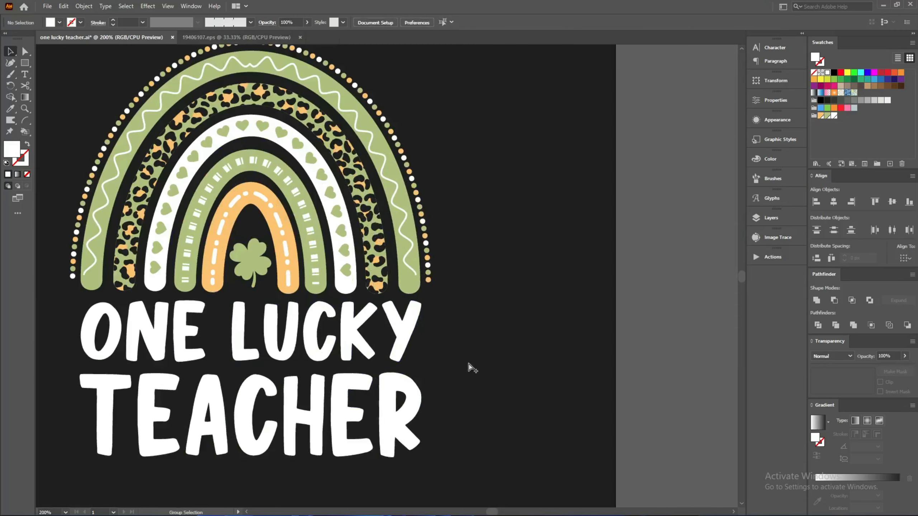
Step: Choose the 10 pt. Round brush for the Paintbrush
key("i")
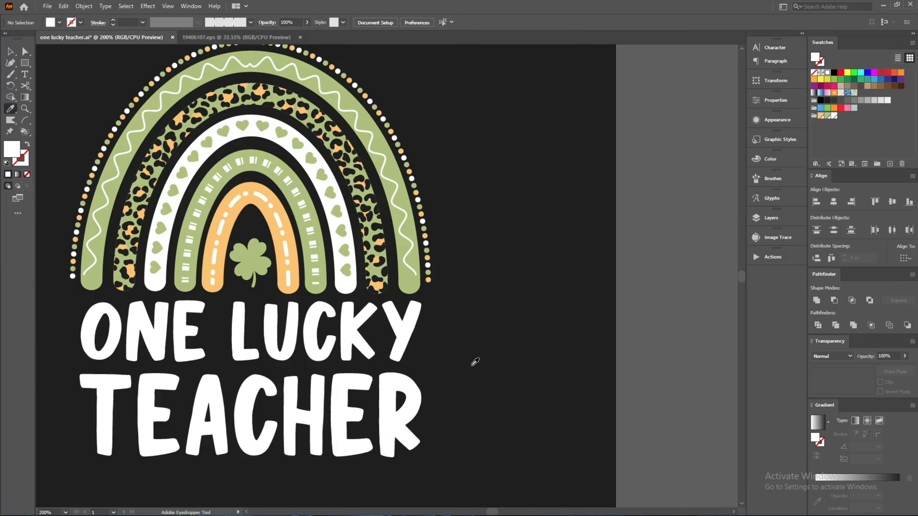
key("b")
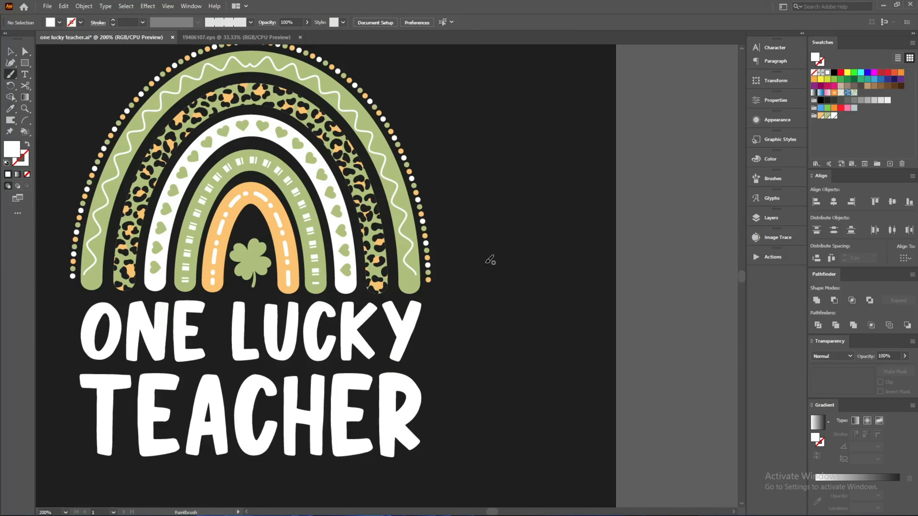
left_click(769, 179)
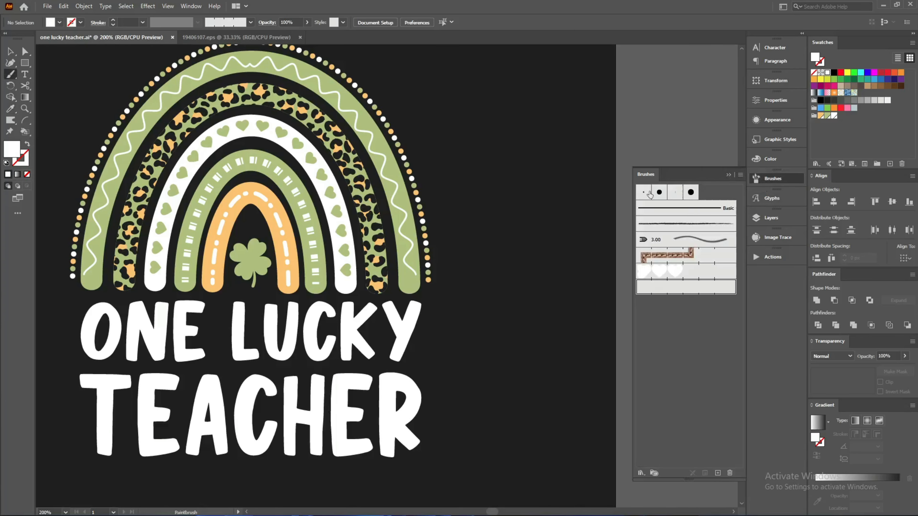
left_click(659, 192)
left_click(728, 174)
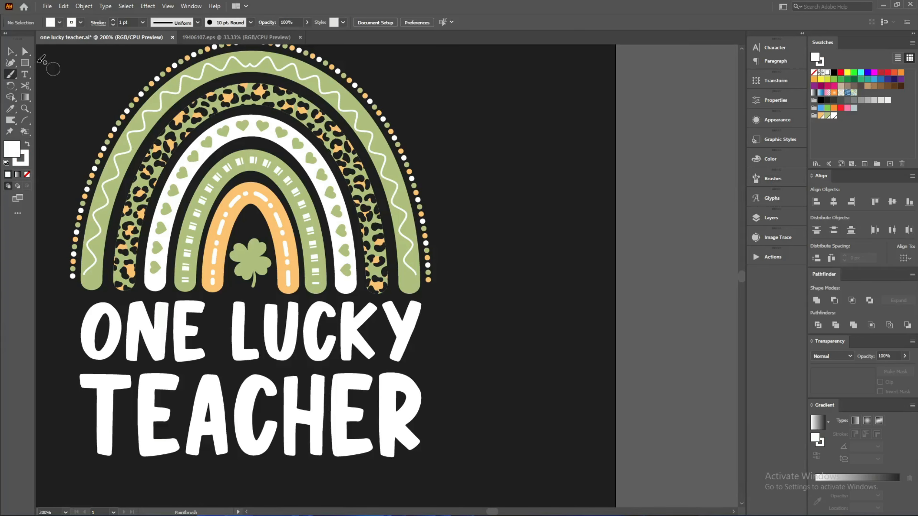
Step: Draw a rectangle about 37 by 98 px beside the rainbow and duplicate it twice into three adjoining stripes
left_click(25, 63)
left_click_drag(464, 130, 515, 263)
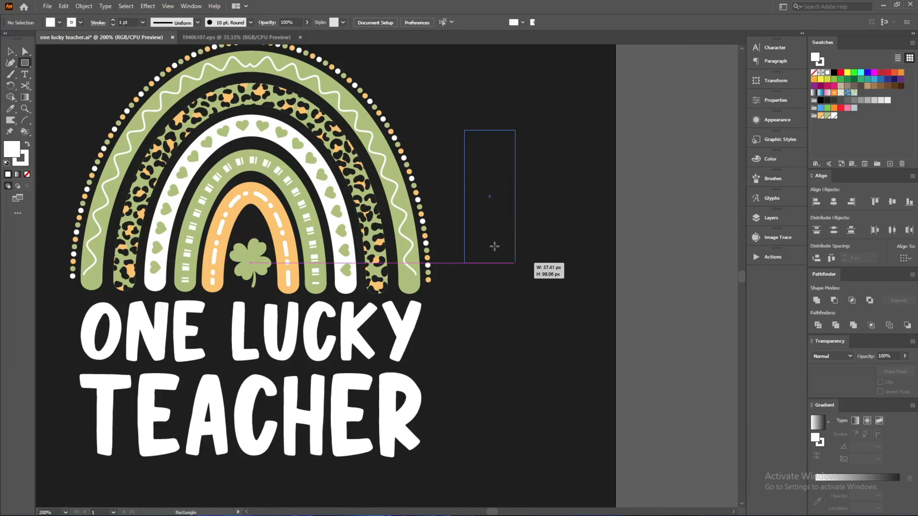
key("v")
left_click_drag(492, 224, 537, 229)
key("ctrl+d")
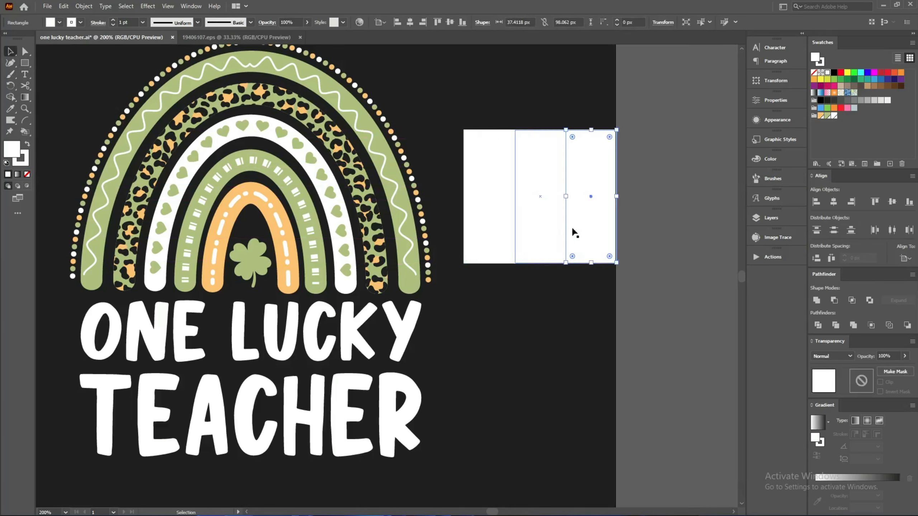
Step: Fill the outer stripe at the artboard edge with the orange swatch and the one nearest the rainbow with green
left_click(585, 195)
left_click(820, 116)
left_click(488, 196)
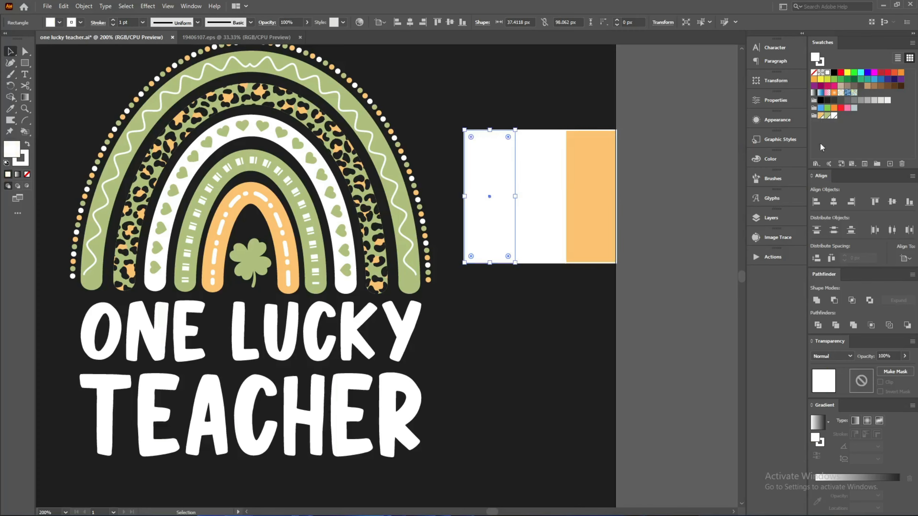
left_click(825, 116)
left_click(625, 328)
scroll(488, 381, "down", 2)
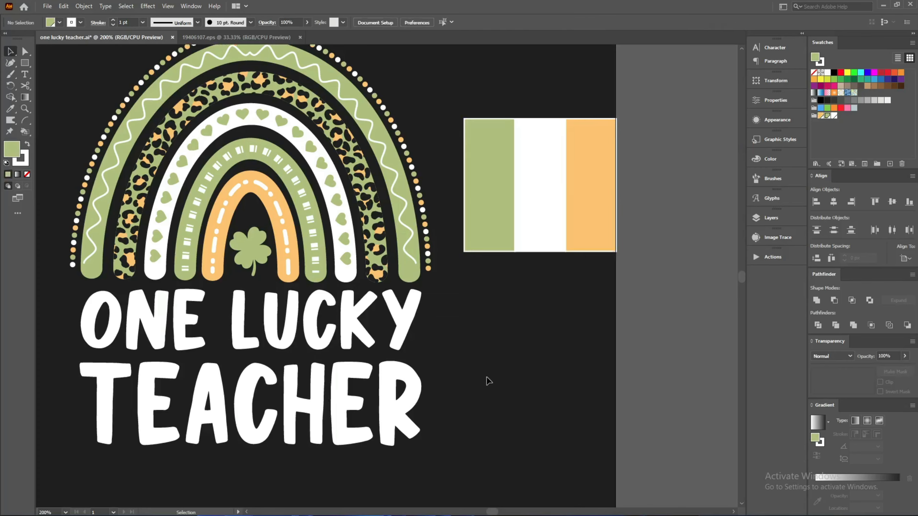
Step: Remove the stroke colour and apply the green fill to the first two letters, TE, of TEACHER with the Eyedropper
key("i")
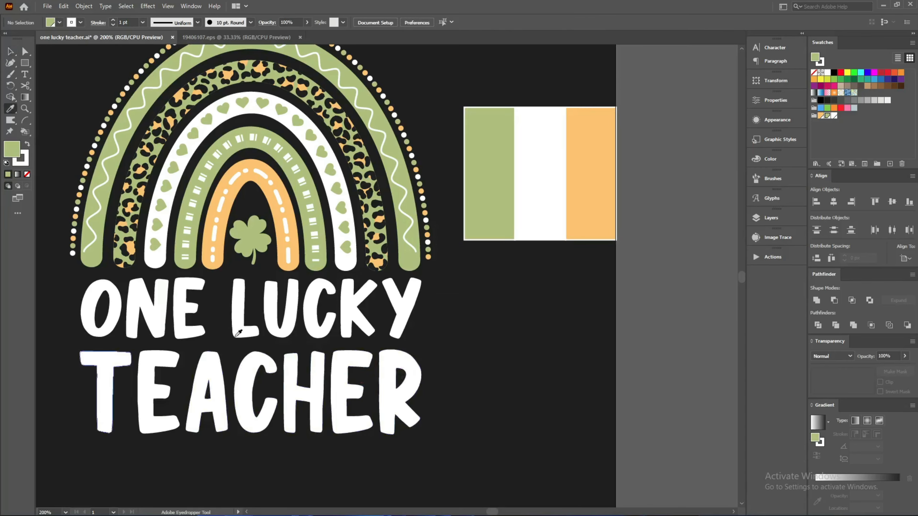
left_click(23, 163)
left_click(27, 173)
left_click(14, 154)
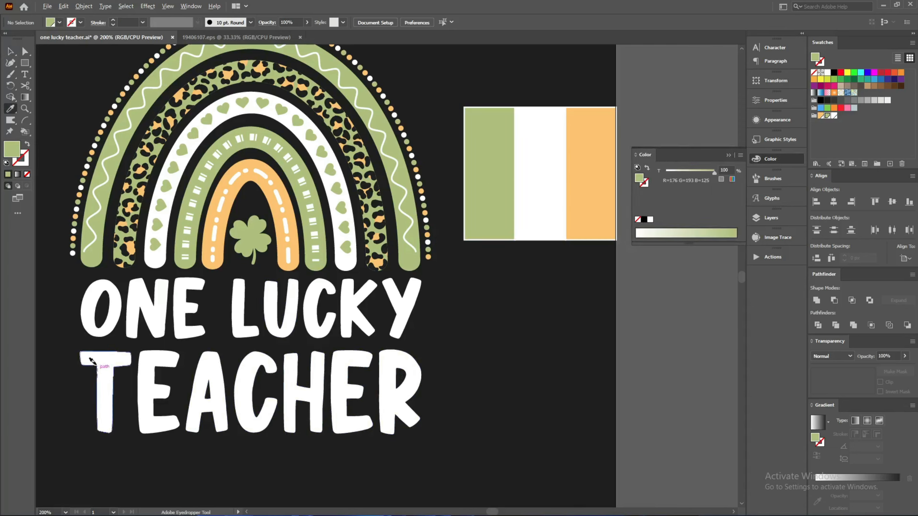
left_click(94, 363, "alt")
left_click(149, 359, "alt")
left_click(195, 376)
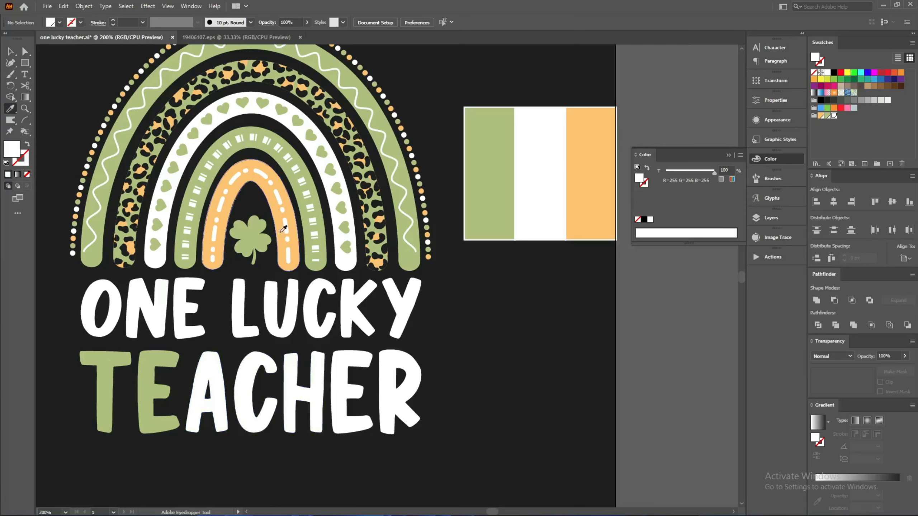
Step: Sample the inner arch's orange and apply it to the last two letters, ER, of TEACHER
left_click(297, 215)
left_click(364, 360, "alt")
left_click(386, 365, "alt")
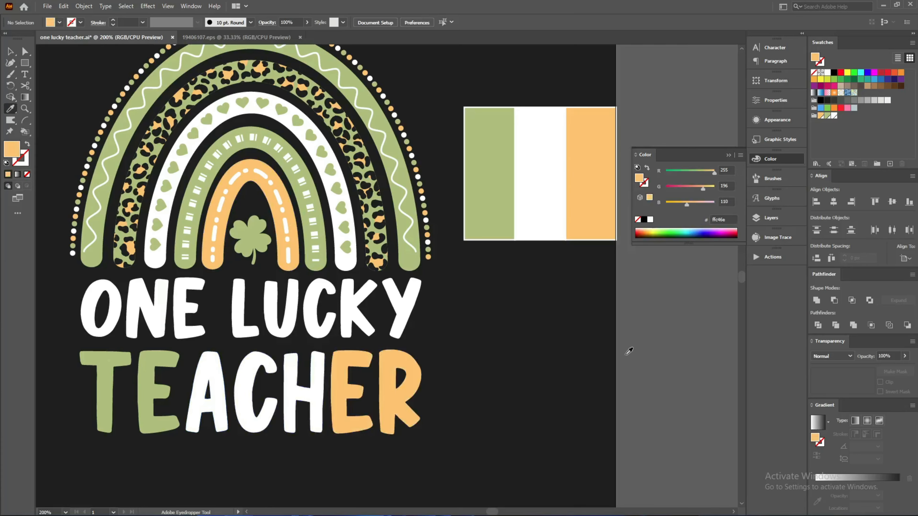
scroll(531, 353, "down", 2)
scroll(532, 356, "up", 2)
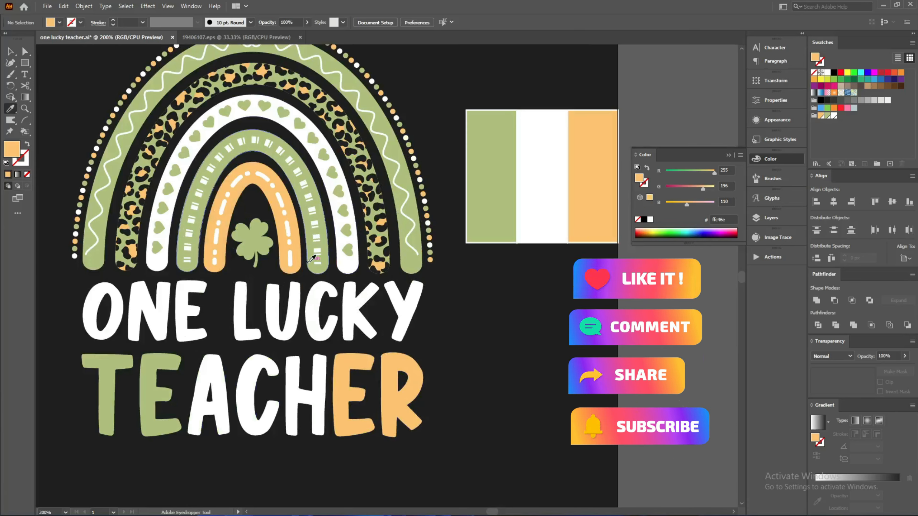
Step: Recolour LU of LUCKY with the rainbow's green and KY with the inner arch's orange, leaving C white
left_click(311, 259)
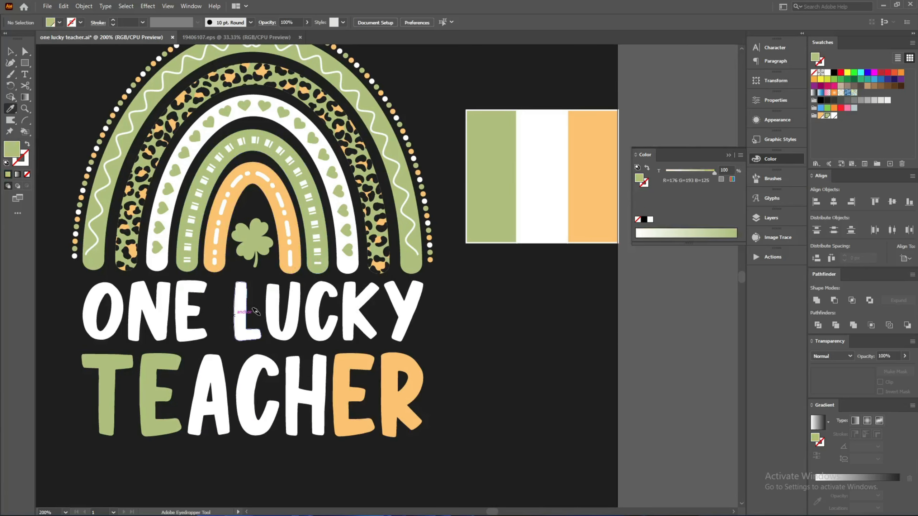
left_click(231, 312, "alt")
left_click(268, 311, "alt")
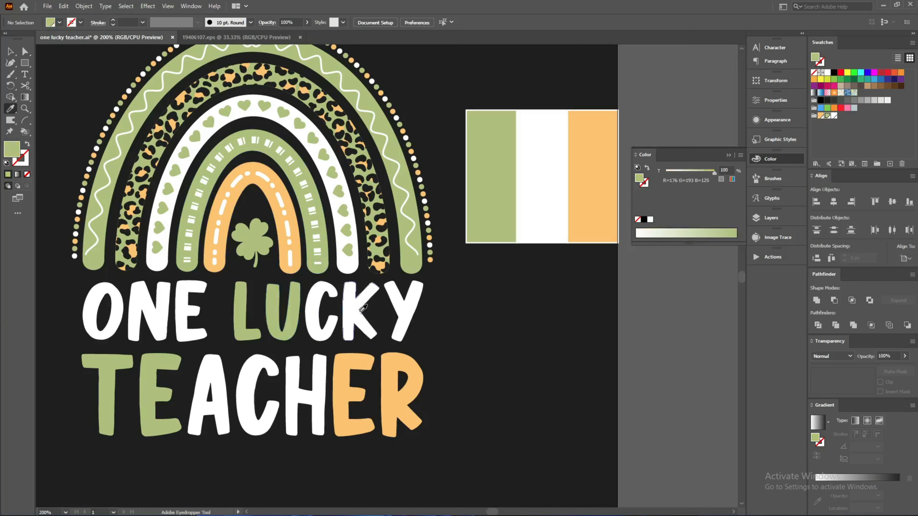
left_click(303, 257)
left_click(360, 302, "alt")
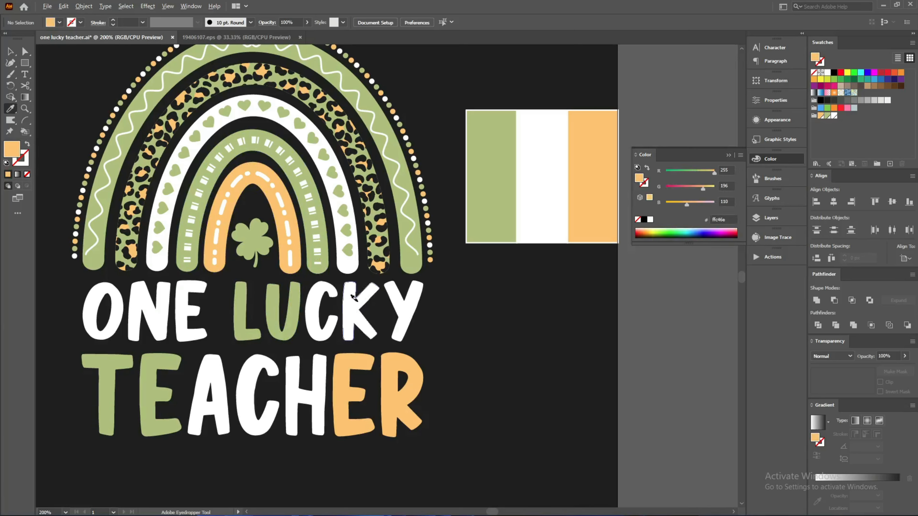
left_click(399, 301, "alt")
key("v")
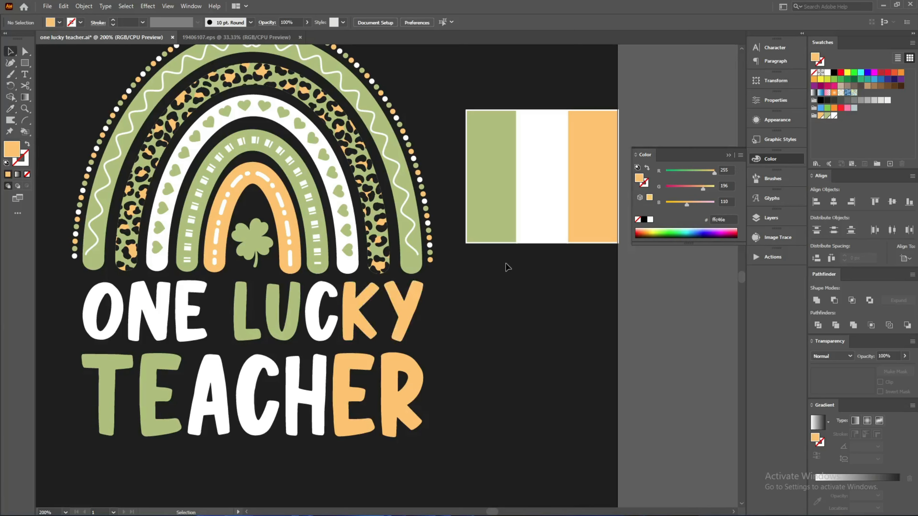
Step: Delete the green, white and orange stripes beside the rainbow
left_click_drag(508, 266, 614, 198)
key("Delete")
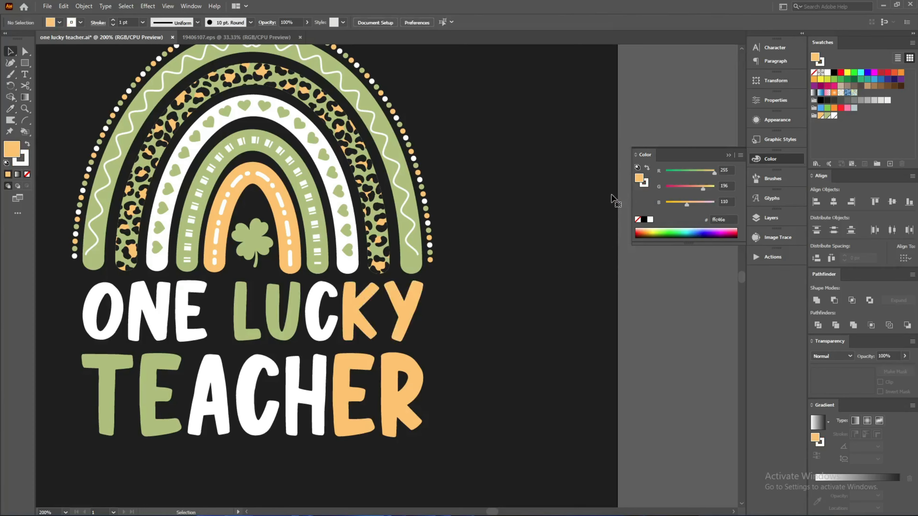
Step: Select the rainbow together with the ONE LUCKY TEACHER lettering and group them into one object
scroll(498, 318, "down", 1)
left_click_drag(529, 444, 140, 76)
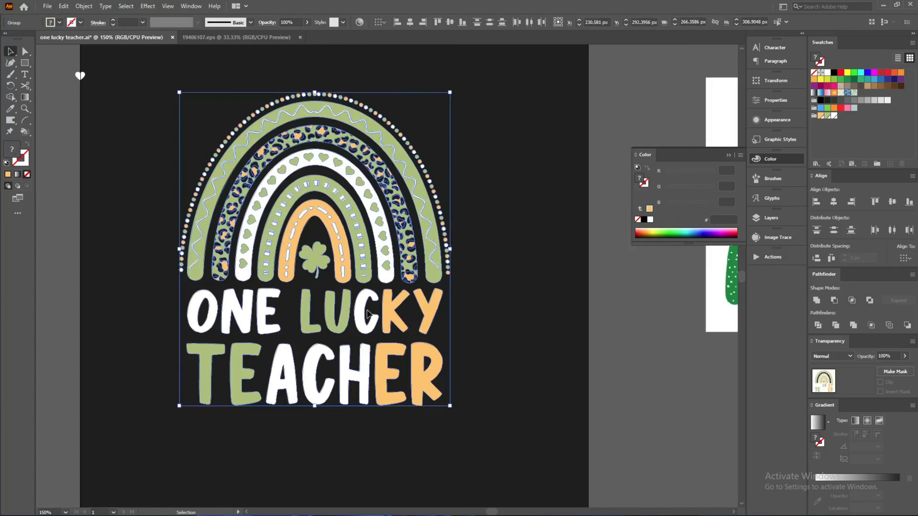
key("a")
scroll(430, 132, "down", 1)
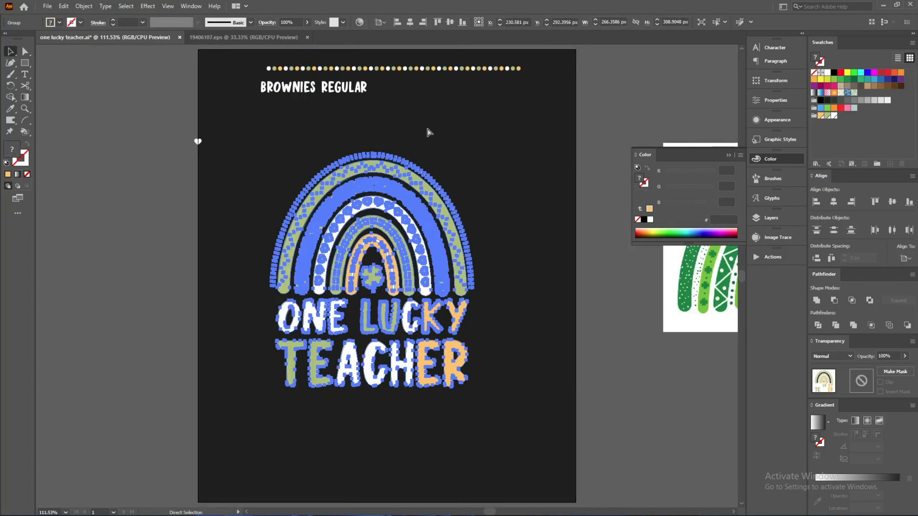
Step: Move the BROWNIES REGULAR label, the small white heart and the dotted strip off the artboard
key("v")
left_click_drag(198, 55, 419, 127)
left_click_drag(327, 88, 108, 141)
left_click_drag(395, 65, 569, 71)
left_click_drag(503, 70, 97, 93)
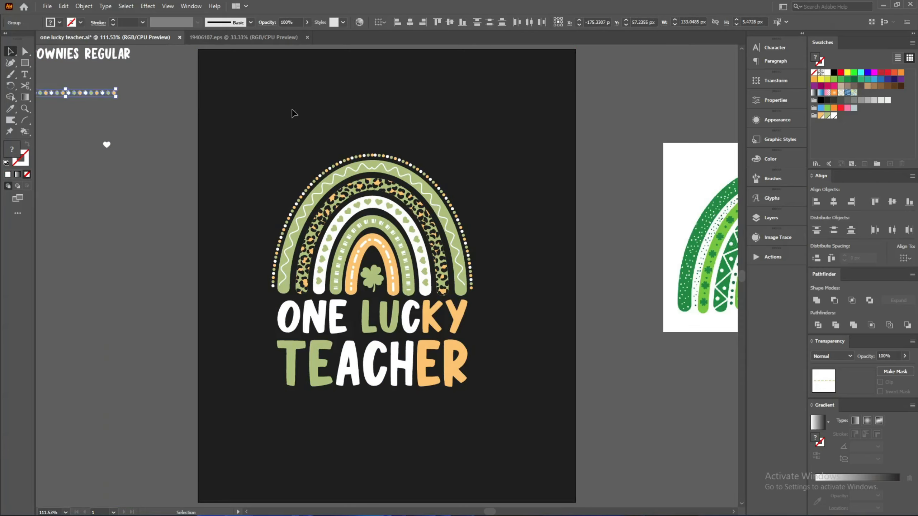
Step: Centre the grouped design horizontally and vertically on the artboard, enlarge it from its centre and deselect it
left_click(424, 207)
left_click(410, 22)
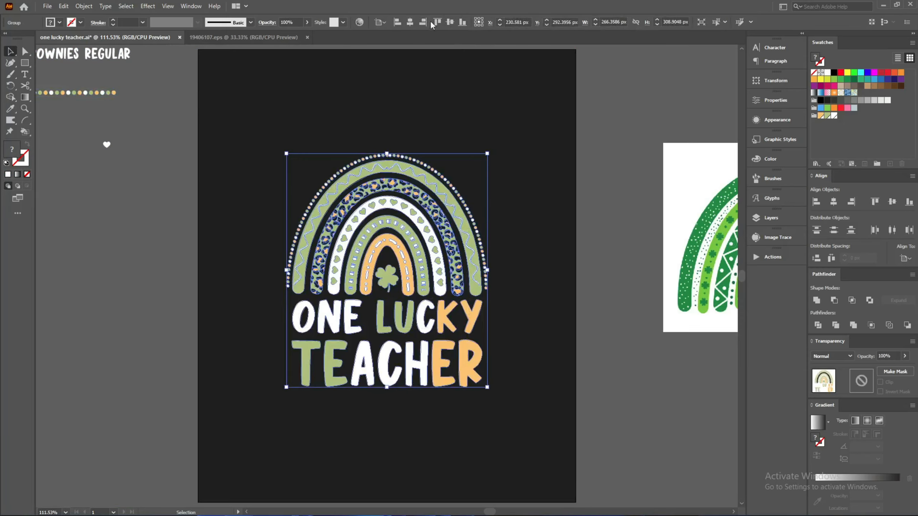
left_click(450, 22)
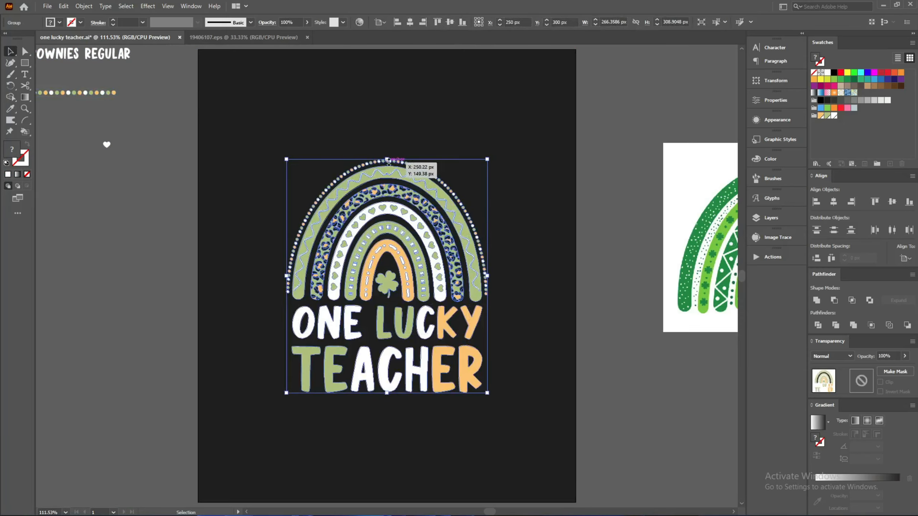
left_click_drag(387, 161, 393, 125)
left_click(562, 238)
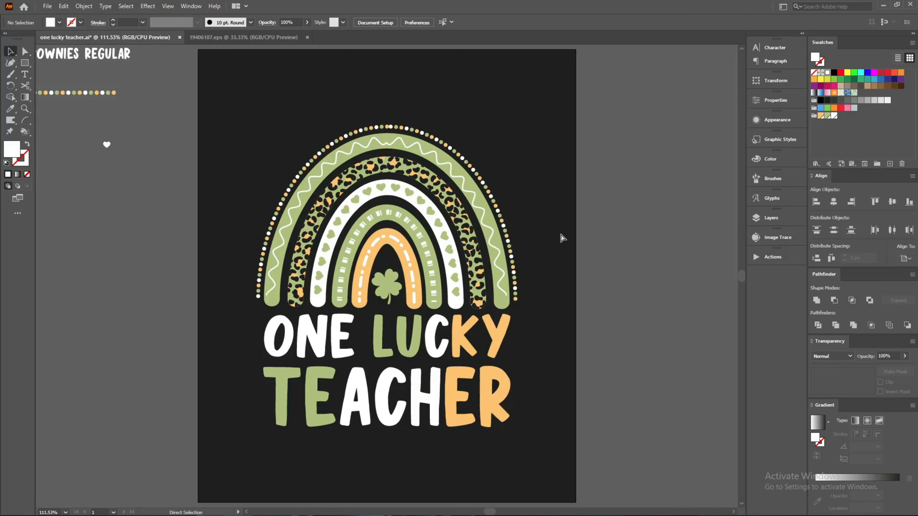
Step: Save the document and bring the finished design closer into view
key("ctrl+s")
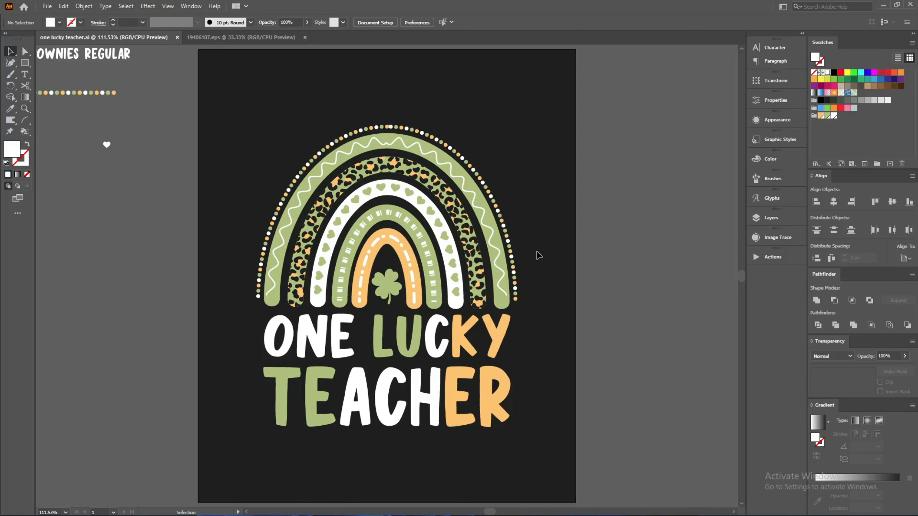
scroll(568, 309, "up", 1)
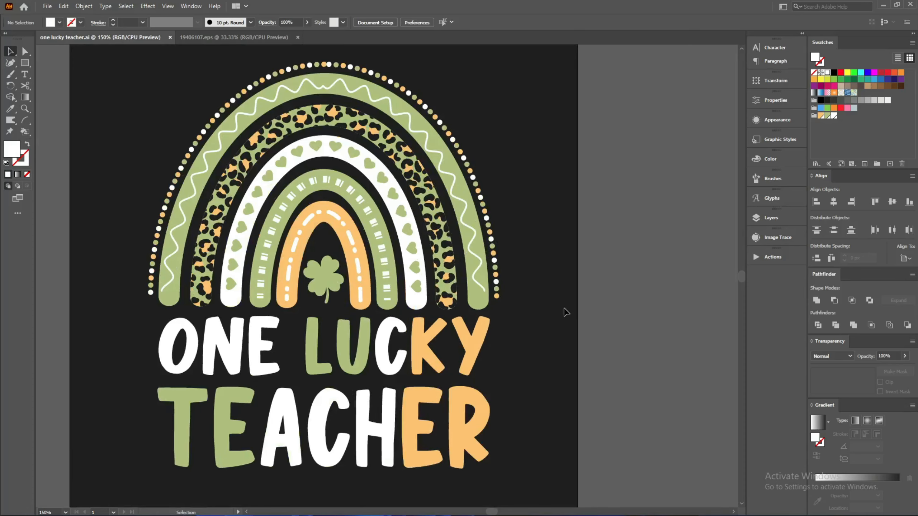
left_click_drag(562, 301, 585, 301)
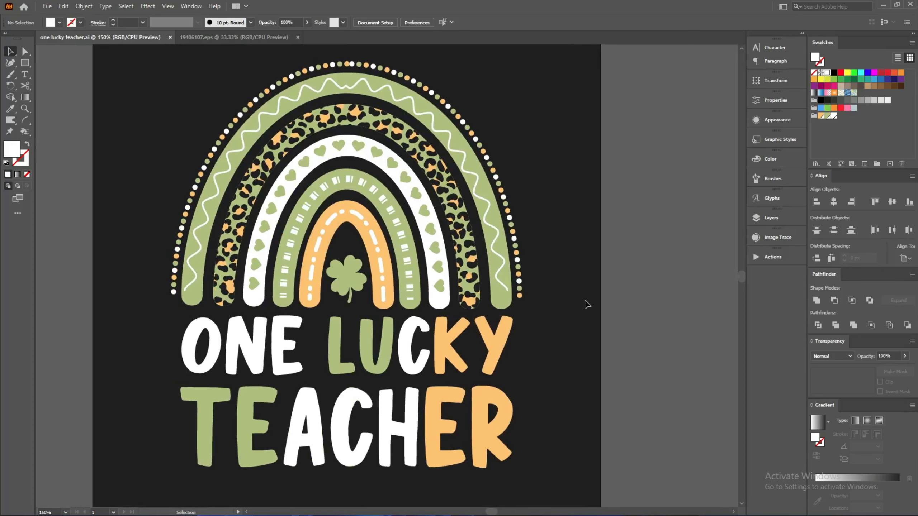